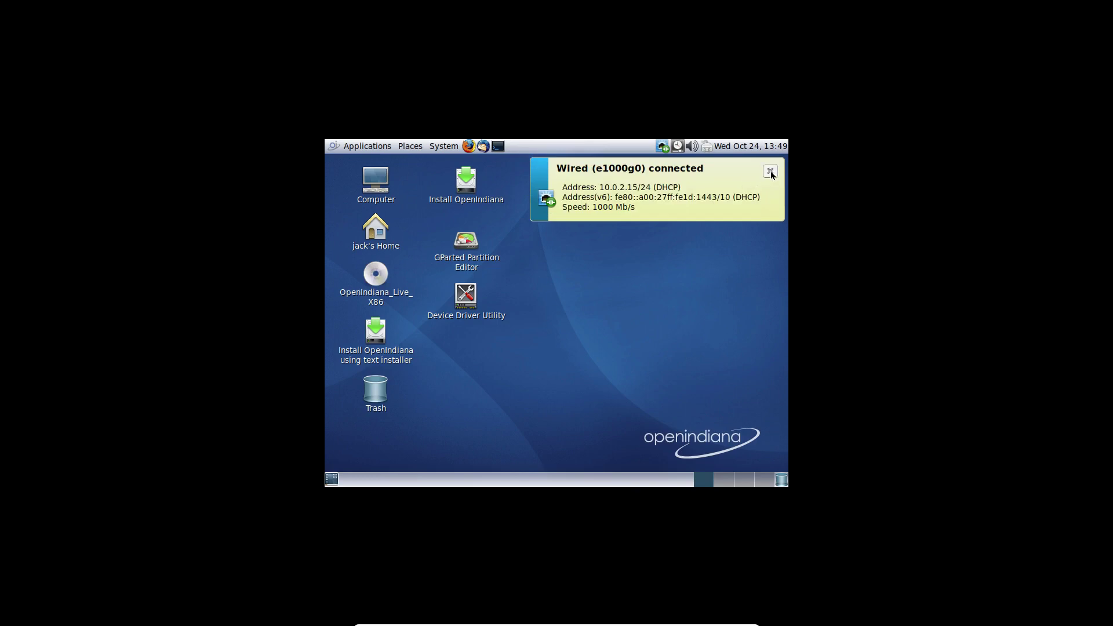
Dismiss the network notification, leave full screen, switch the VM to Scaled Mode and maximize it
click(769, 171)
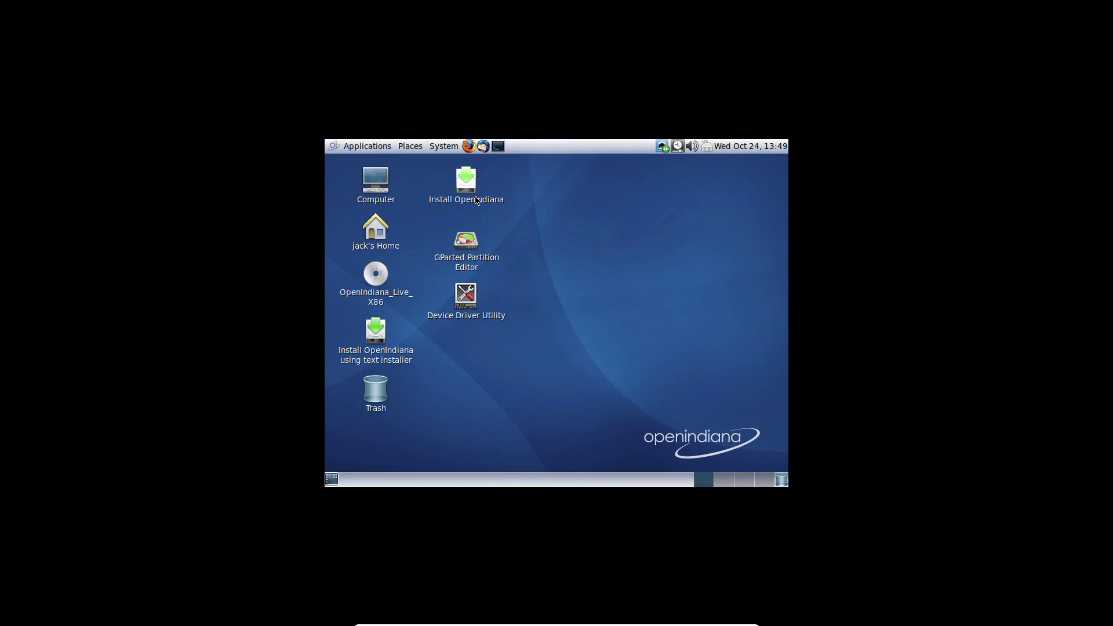
key(ctrl+f)
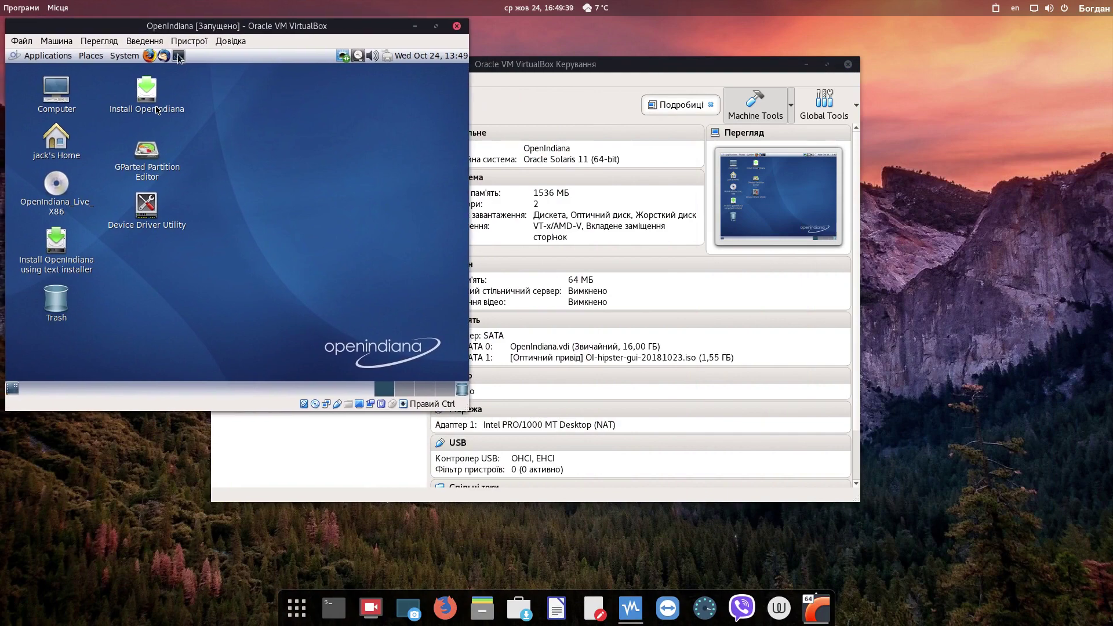
click(189, 40)
mouse_move(103, 43)
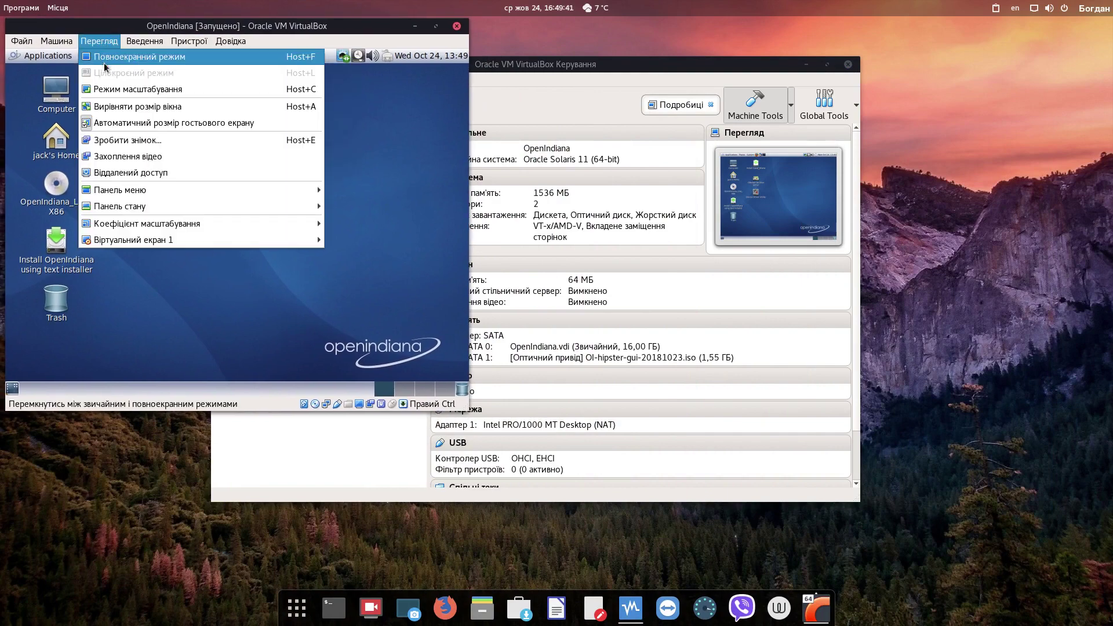
click(116, 89)
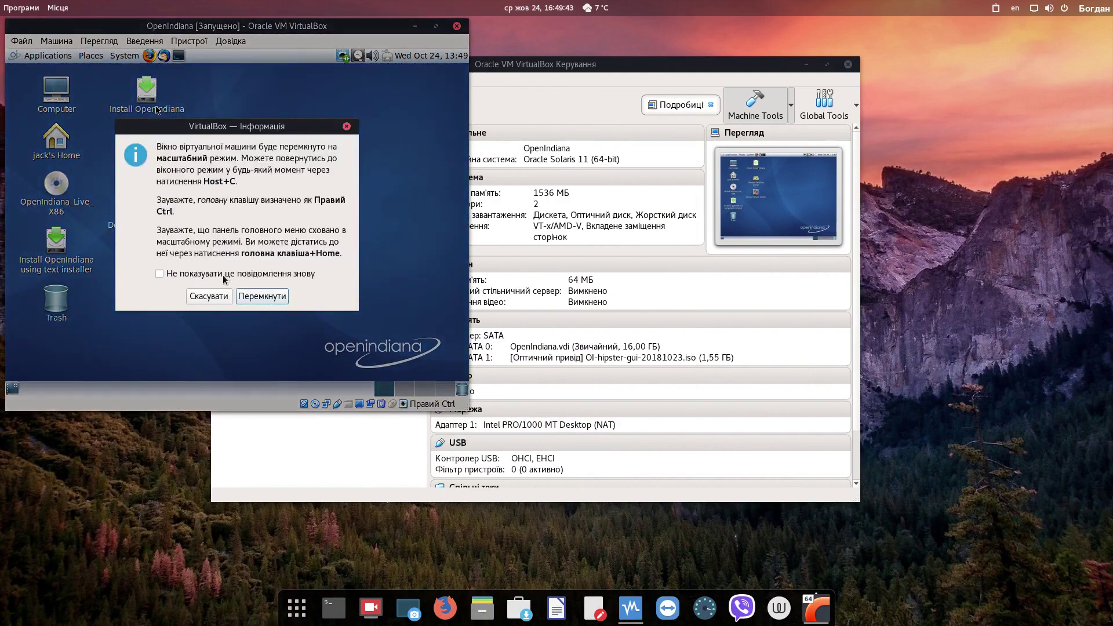
click(275, 298)
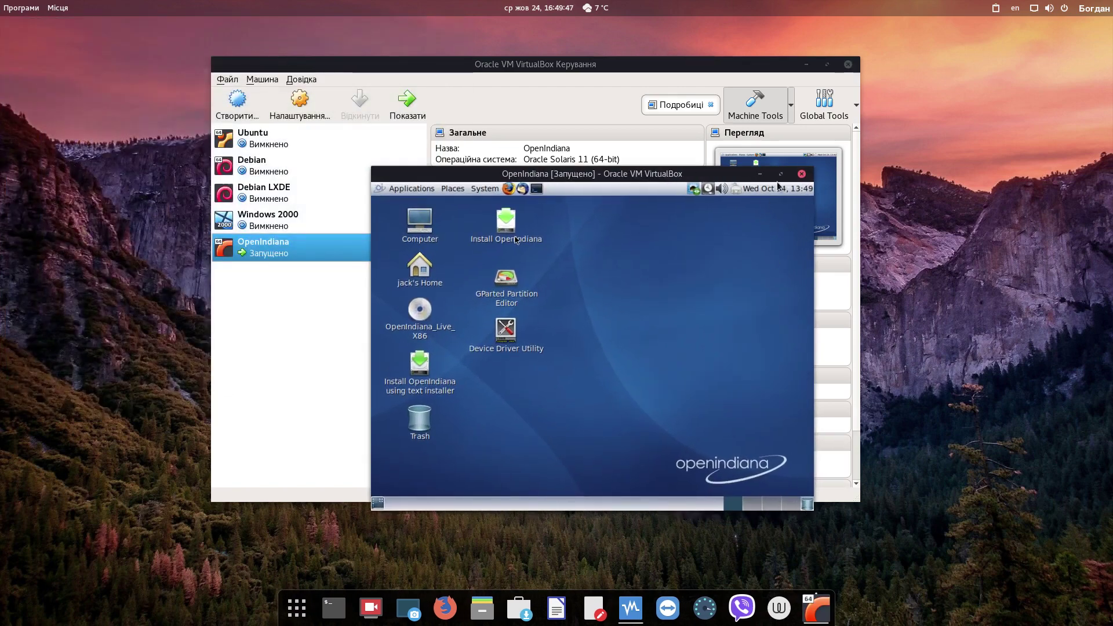
click(780, 176)
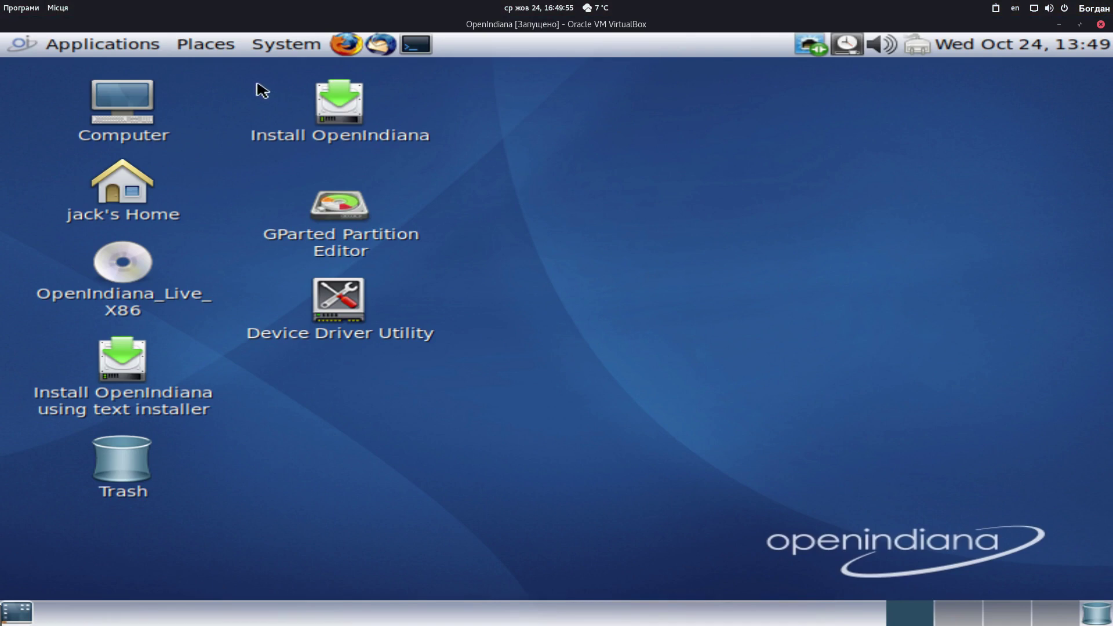
Launch Install OpenIndiana from the desktop and continue past the Welcome page
double_click(356, 121)
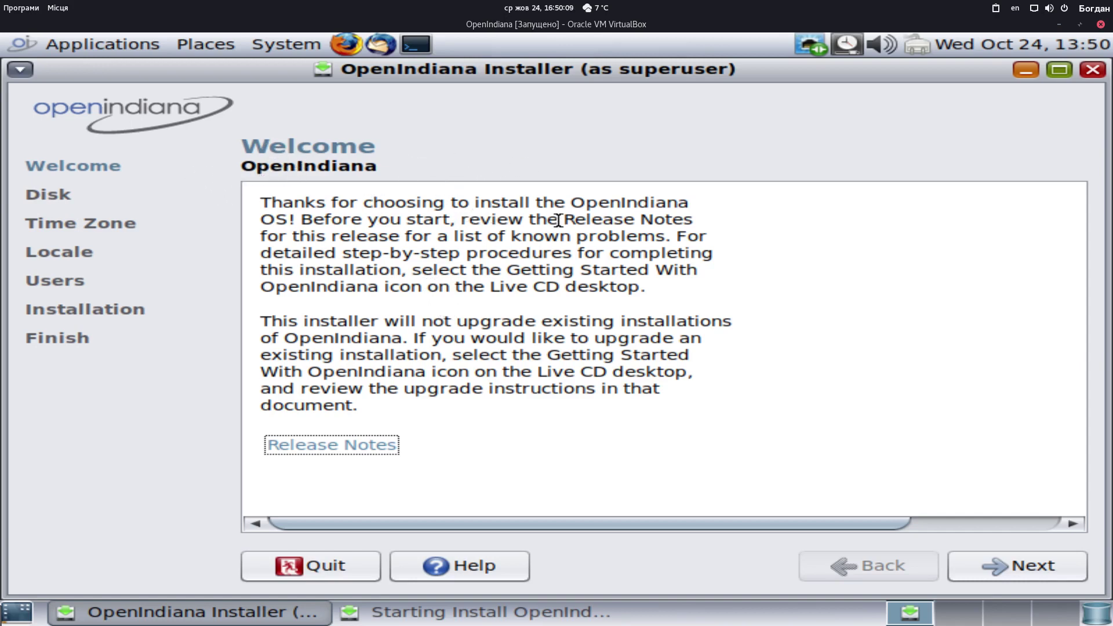
click(1042, 572)
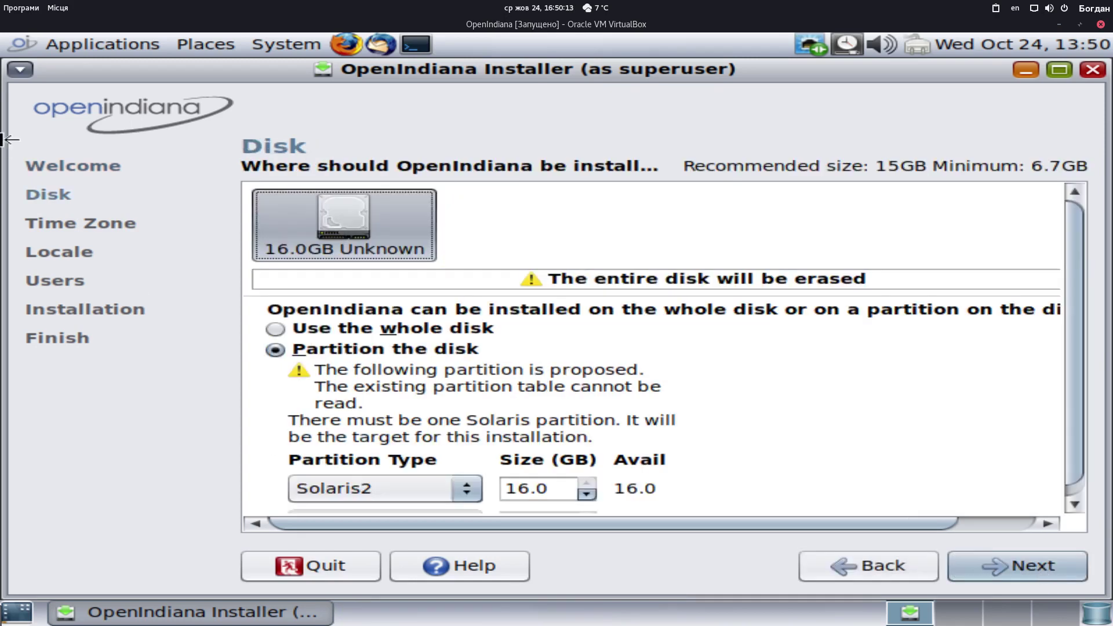
Select the 16.0GB disk and choose 'Use the whole disk' for installation
click(359, 238)
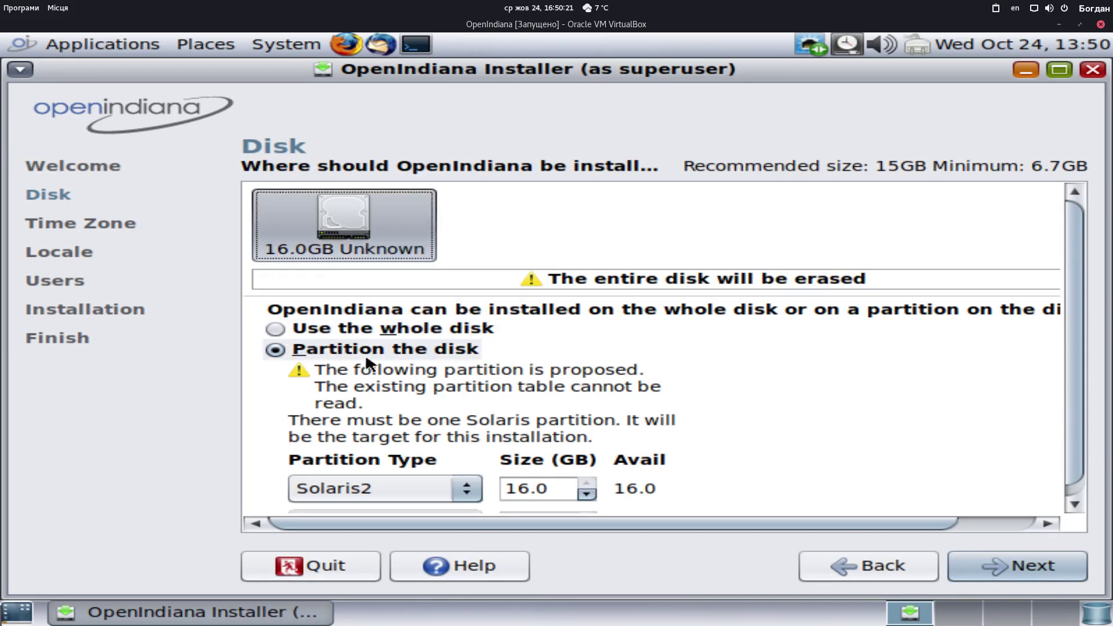
click(282, 325)
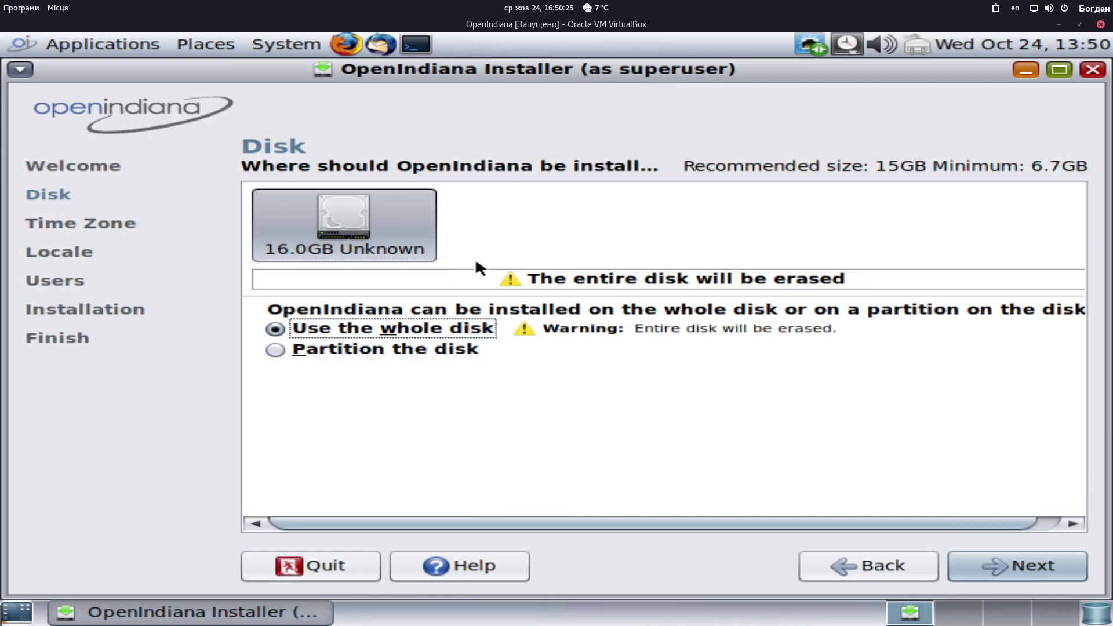
mouse_move(277, 228)
mouse_move(409, 207)
Set the time zone to Kiev and the default language to Ukrainian (Ukraine)
click(1040, 571)
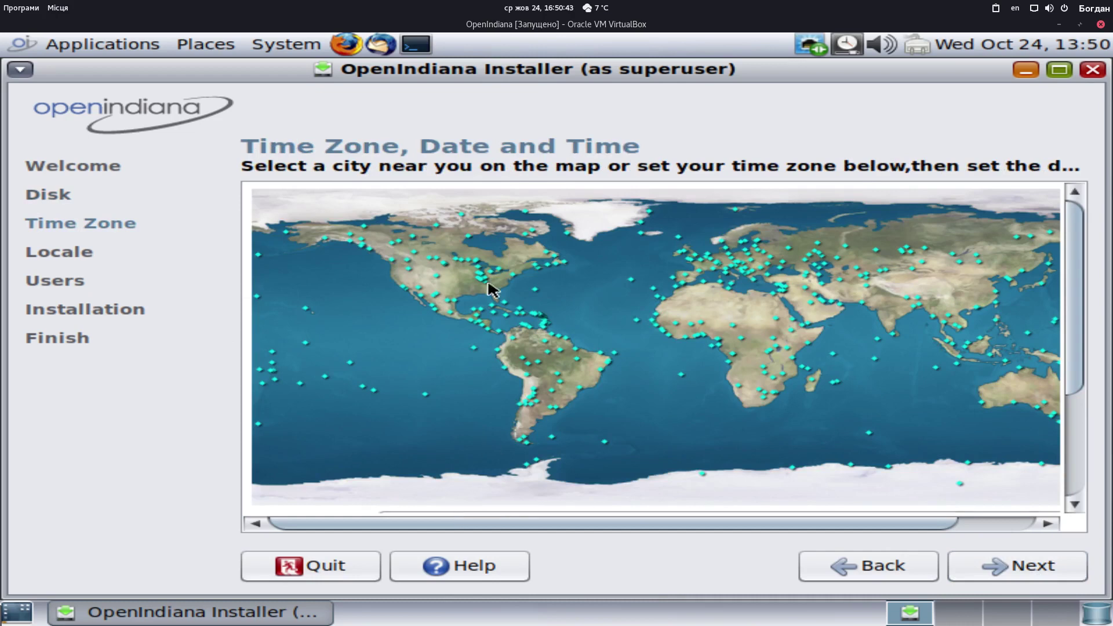
click(772, 256)
click(1048, 567)
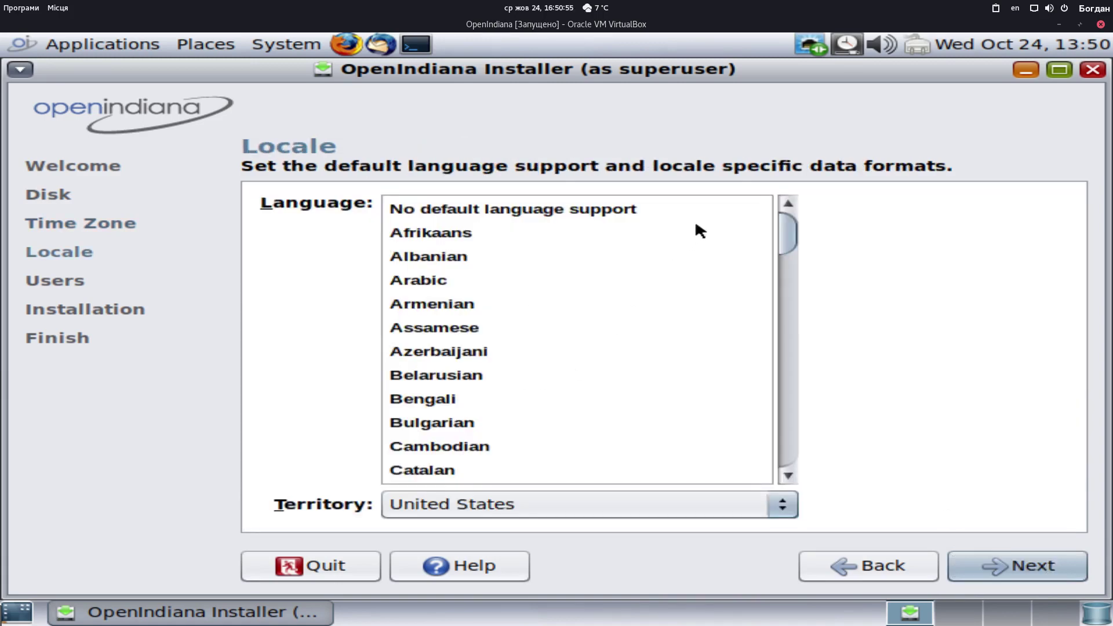
drag(787, 231, 750, 439)
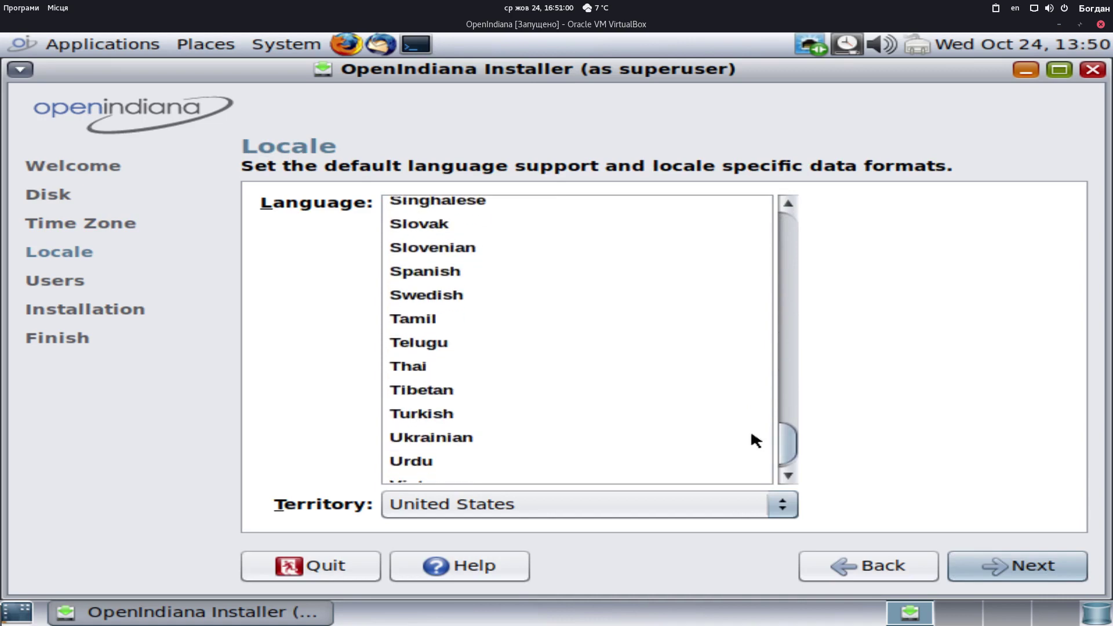
click(442, 441)
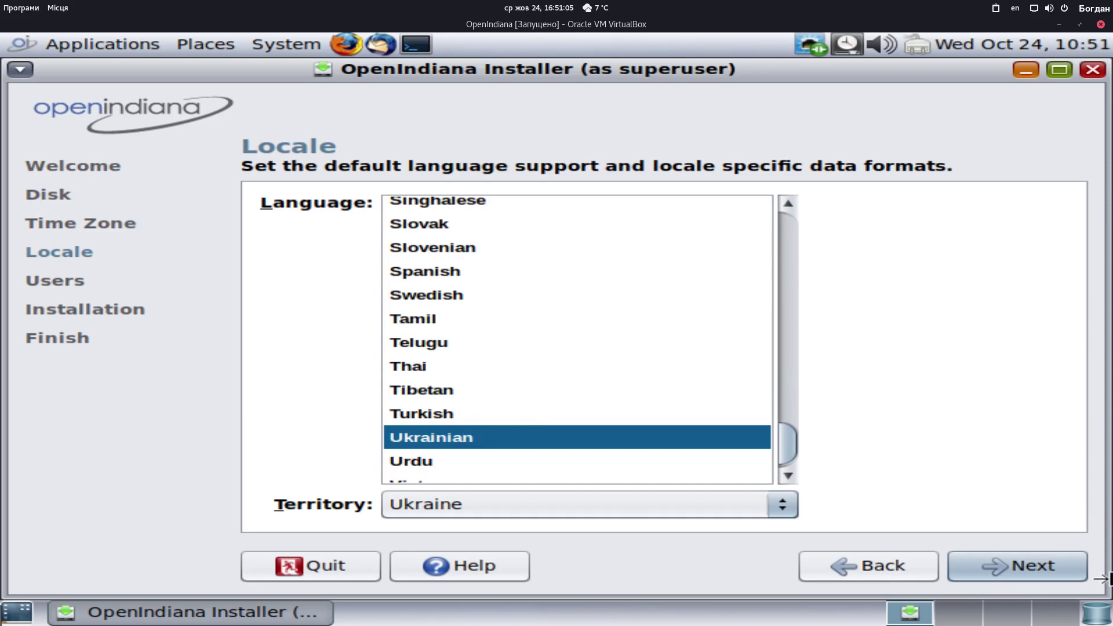
click(1037, 575)
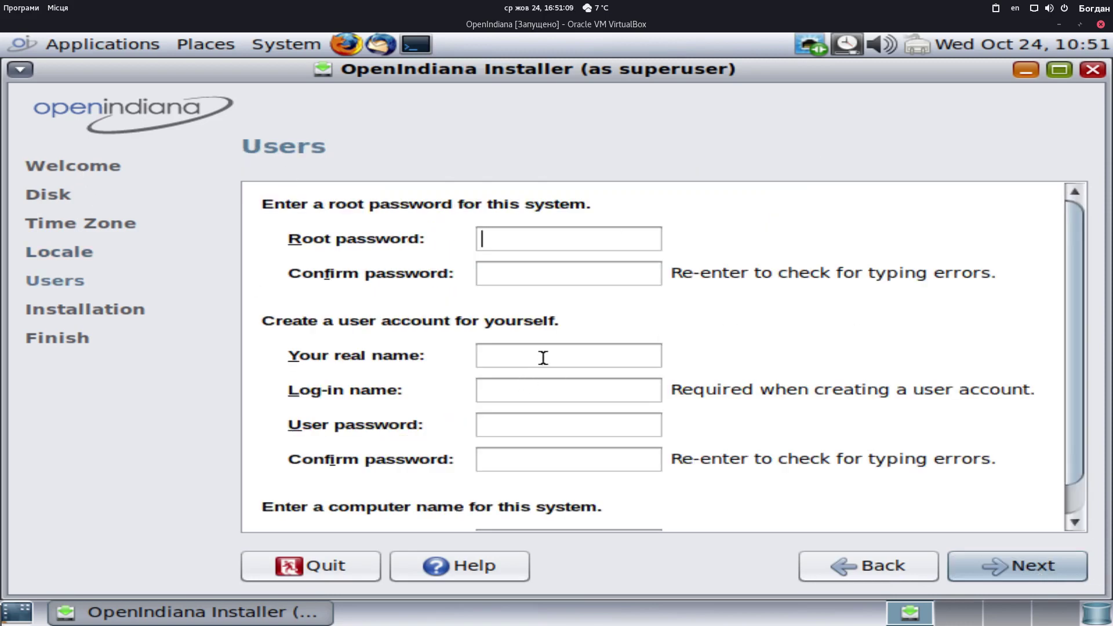
Enter and confirm the root password
text(1)
click(554, 272)
text(1)
Create a user with real name 'User', log-in name 'user' and a confirmed password
click(522, 354)
text(as)
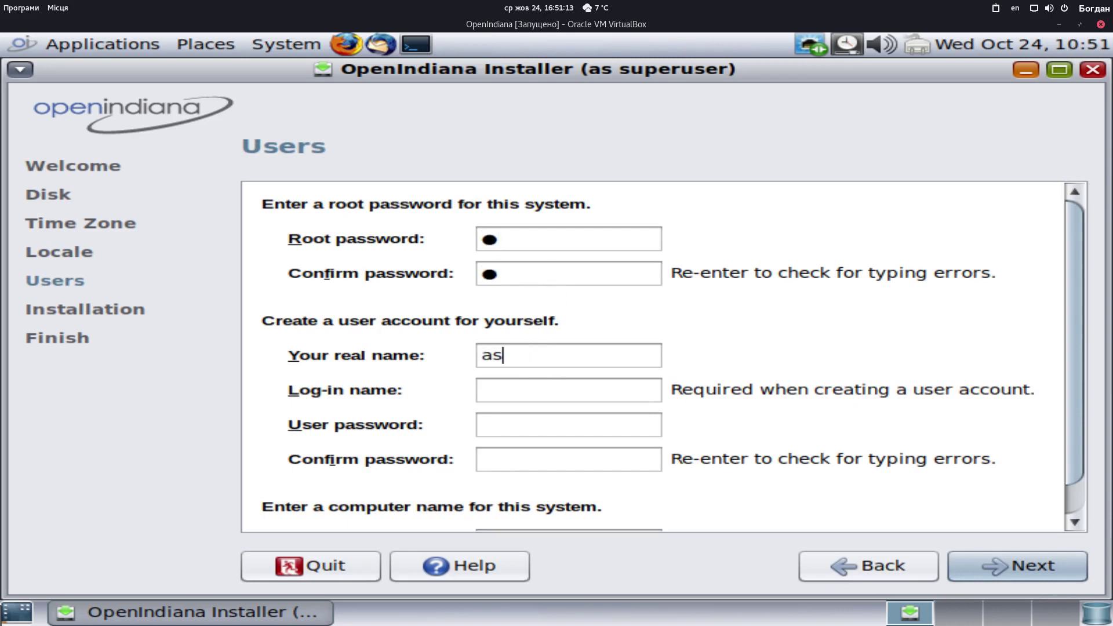
key(BackSpace)
key(BackSpace)
text(User)
click(503, 385)
text(s)
key(BackSpace)
text(user)
click(551, 418)
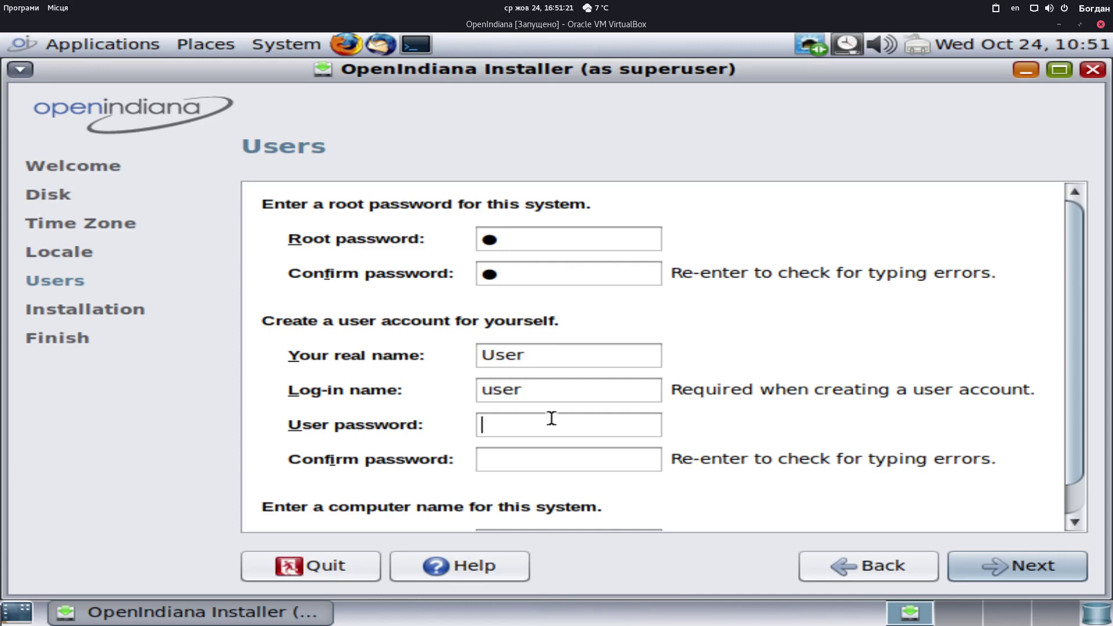
text(1)
click(523, 459)
text(1)
Review the installation summary and start installing OpenIndiana
click(1016, 565)
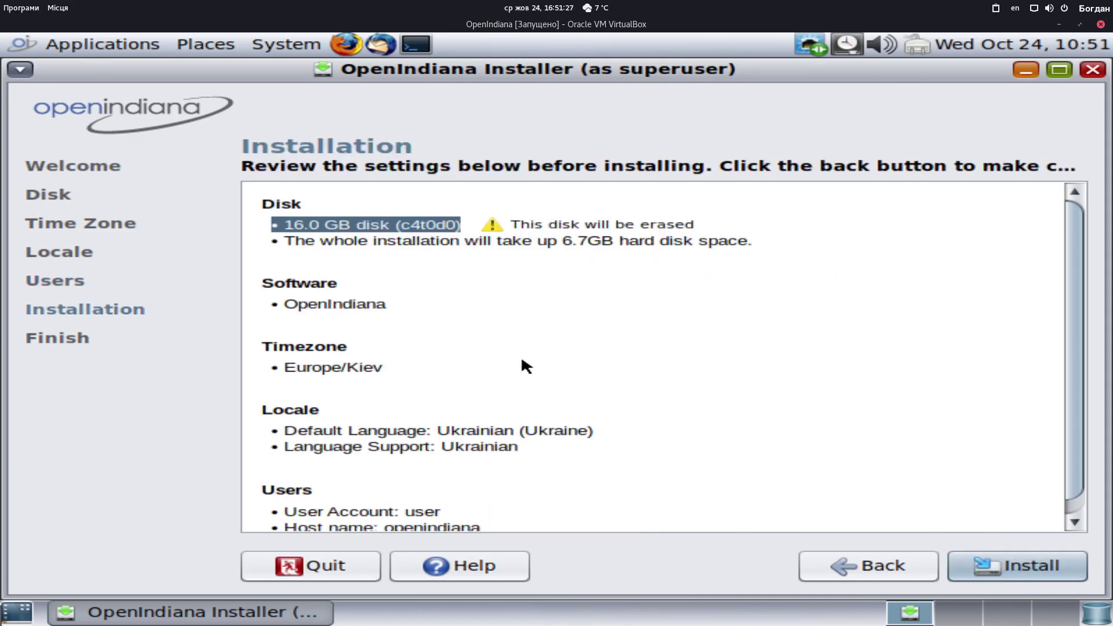
scroll(522, 360, down, 1)
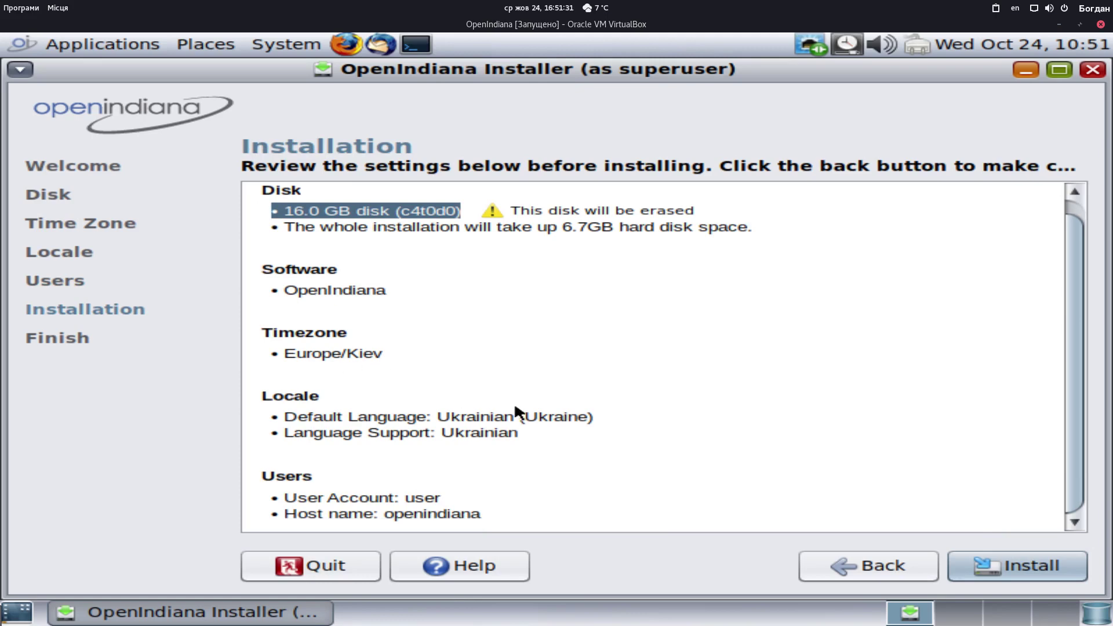
click(1035, 566)
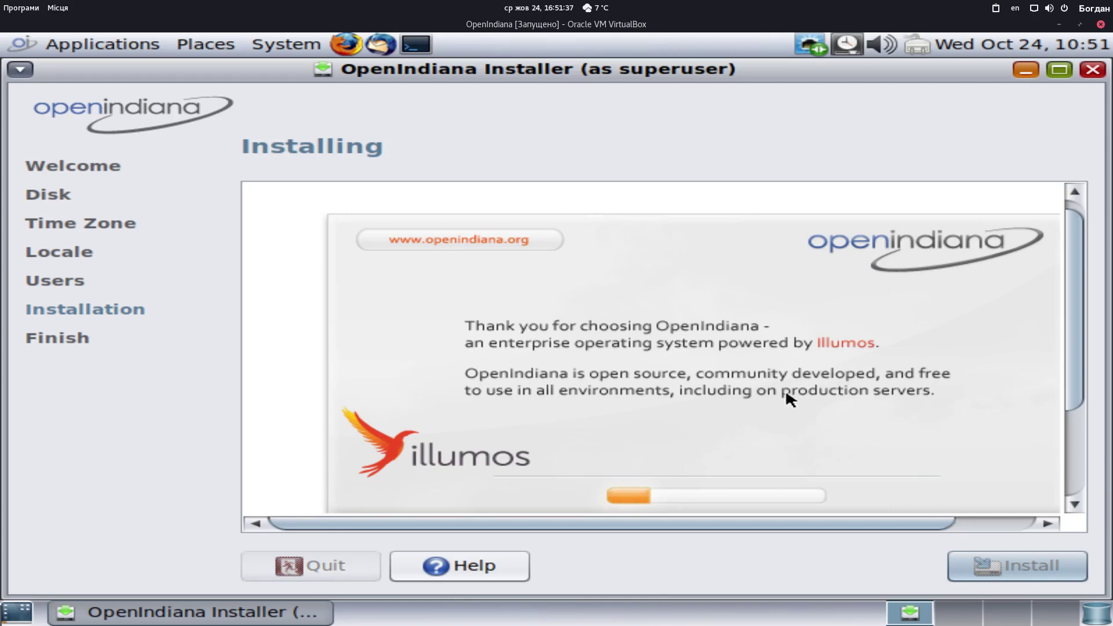
Scroll through the installer pane to follow the installation progress bar
scroll(1078, 405, down, 4)
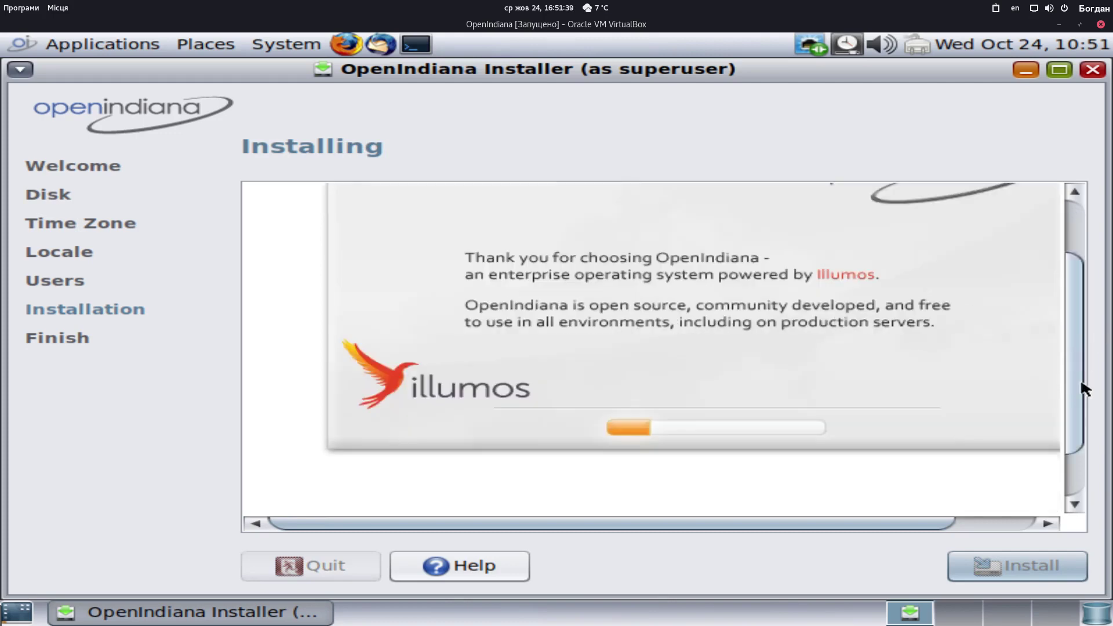
scroll(1084, 417, up, 1)
drag(1083, 402, 1107, 226)
scroll(1048, 329, down, 1)
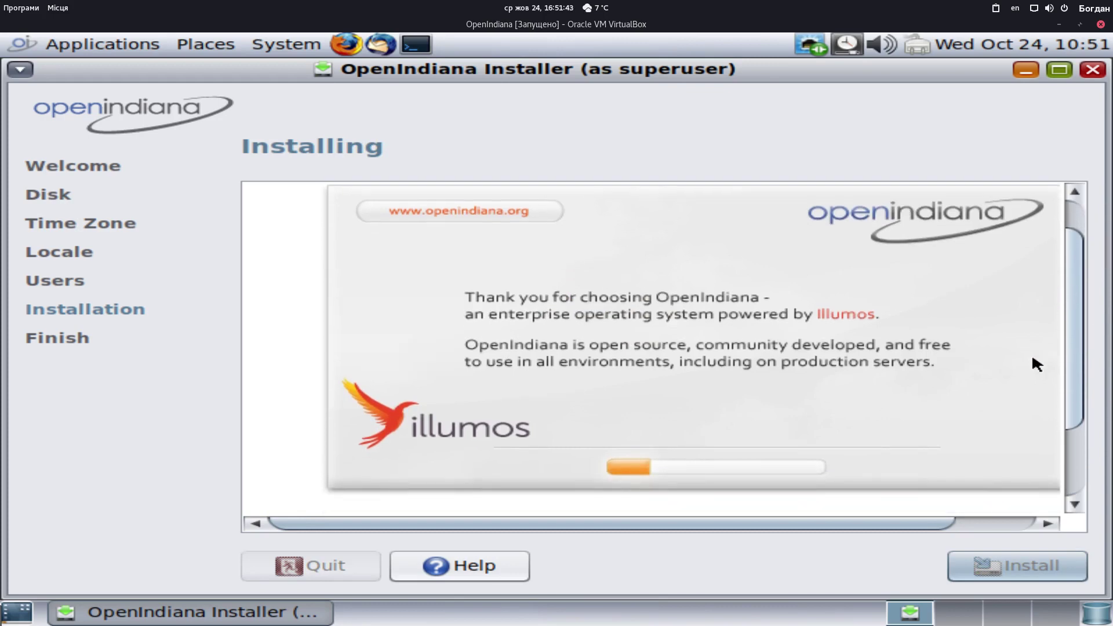
drag(535, 523, 579, 537)
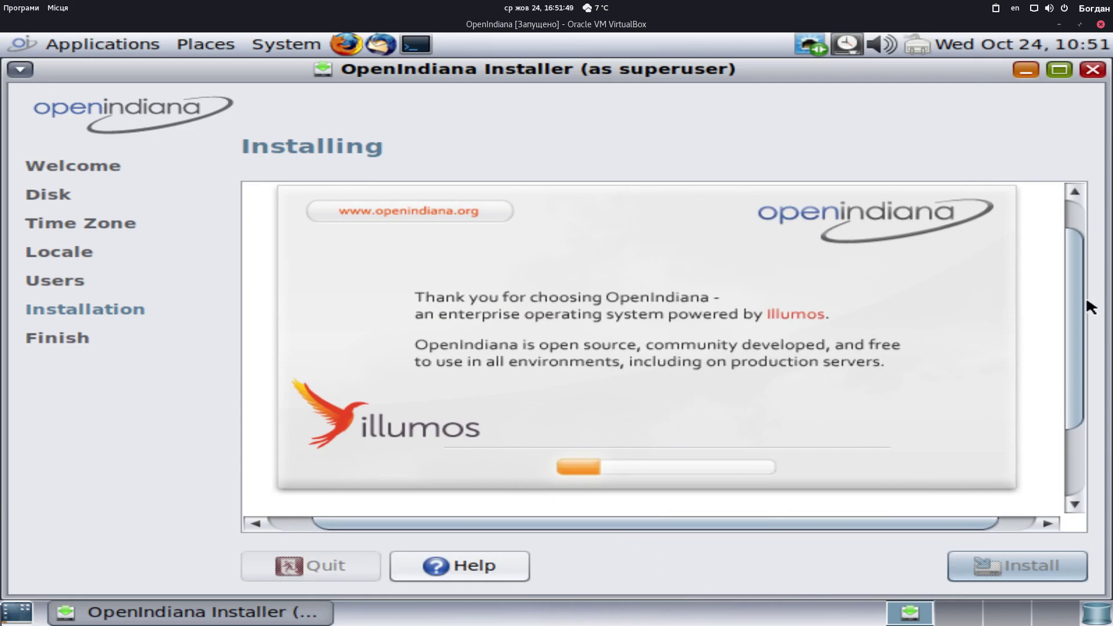
scroll(1073, 415, down, 3)
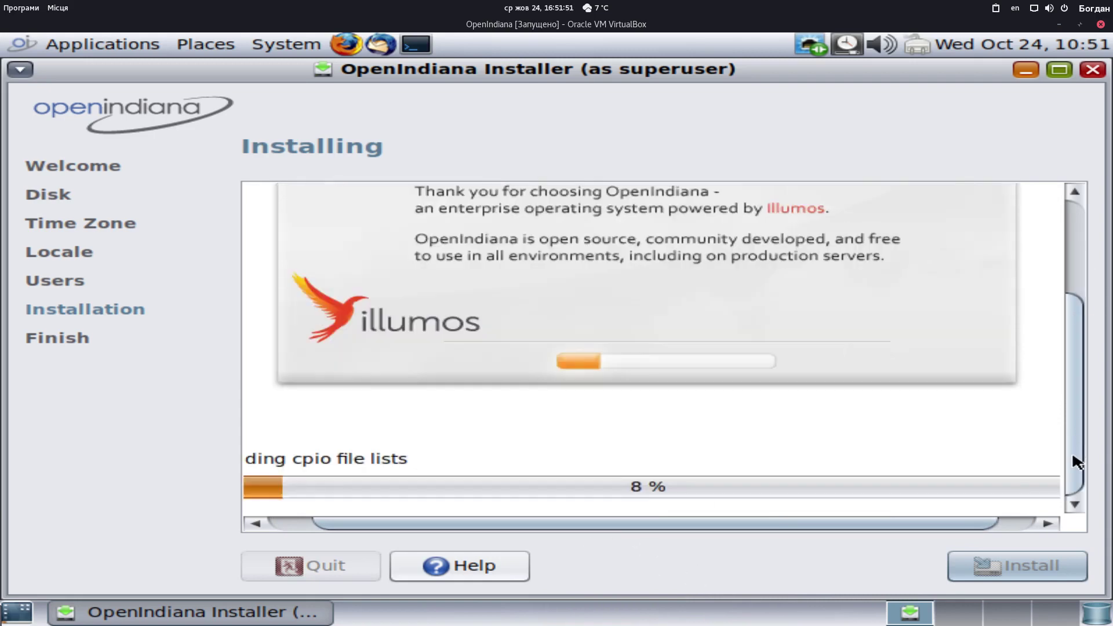
scroll(1064, 348, up, 2)
scroll(1062, 311, up, 1)
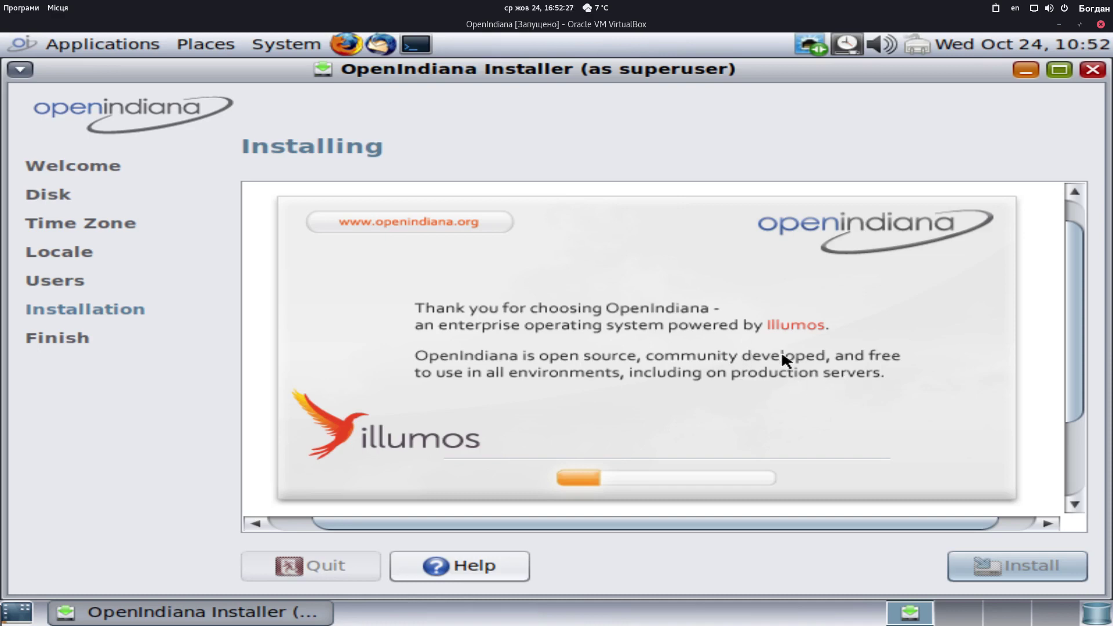
scroll(714, 446, down, 3)
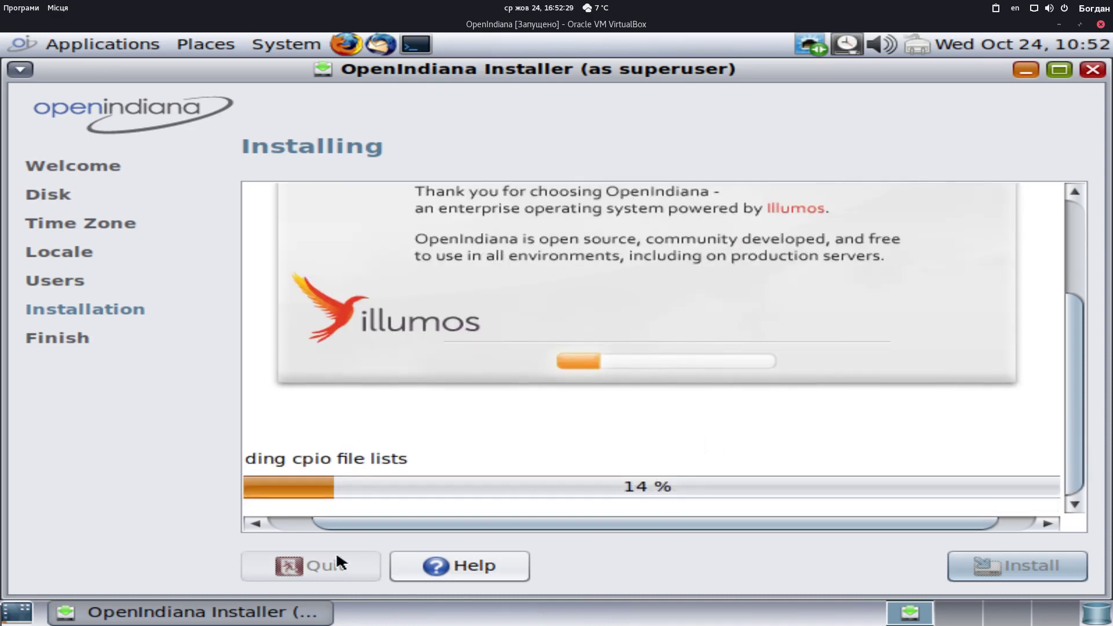
drag(457, 522, 386, 523)
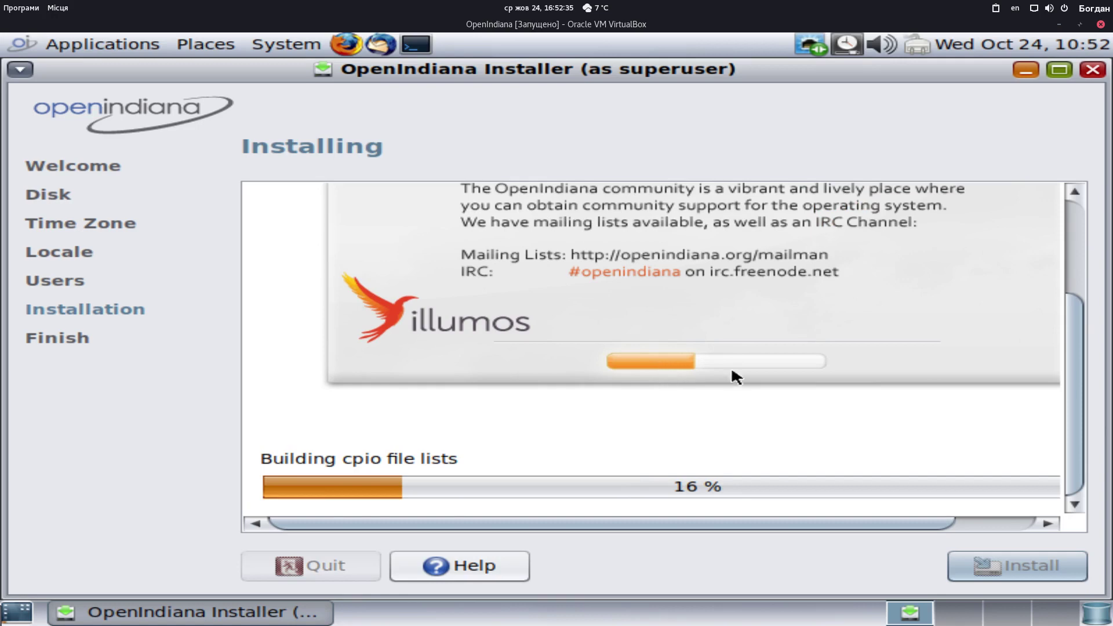
scroll(811, 379, up, 3)
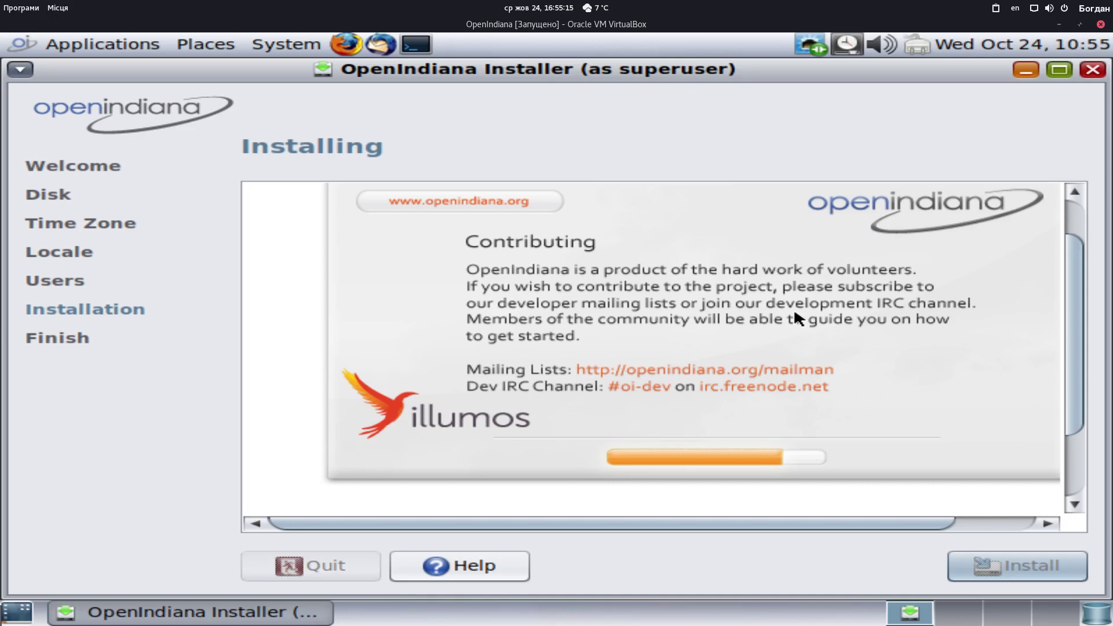
Watch the Transferring Contents progress bar until the Finished page appears
scroll(794, 308, down, 3)
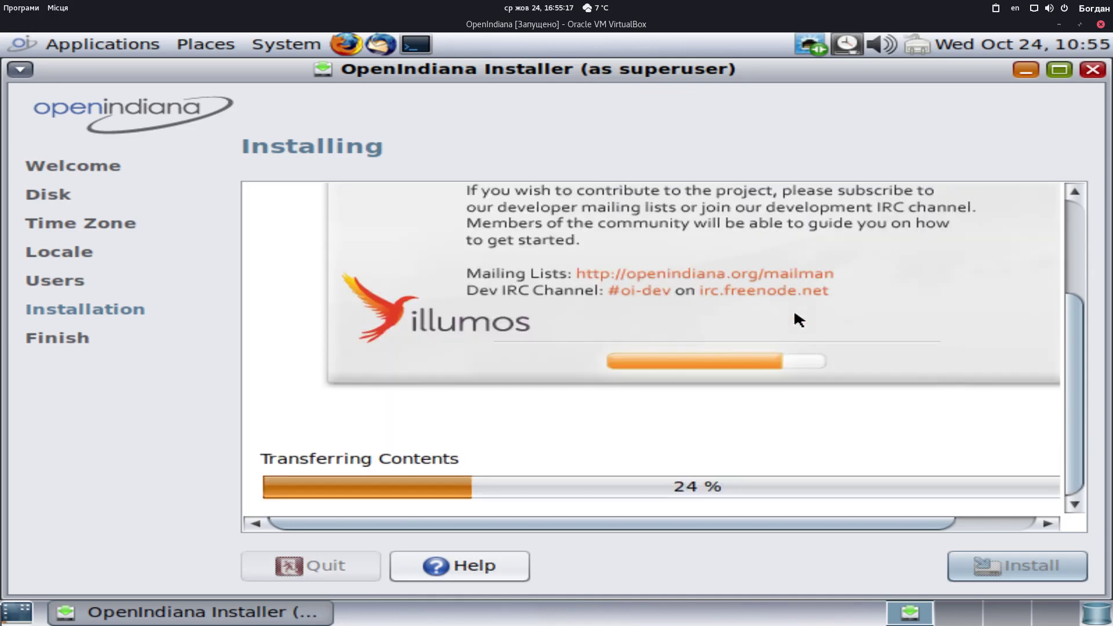
scroll(792, 313, up, 3)
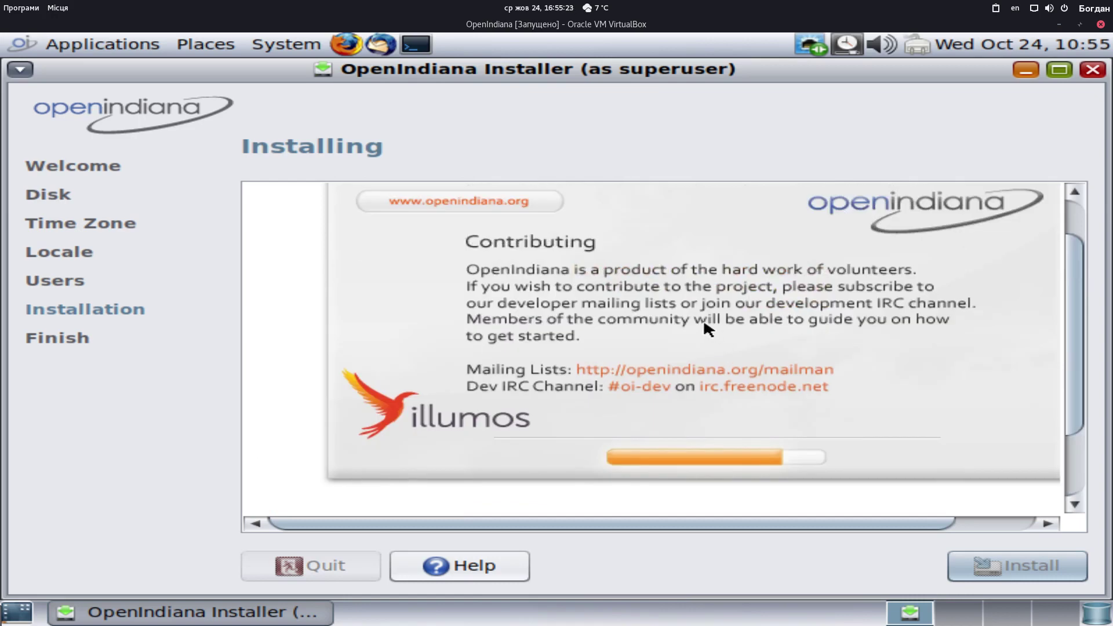
scroll(705, 319, down, 3)
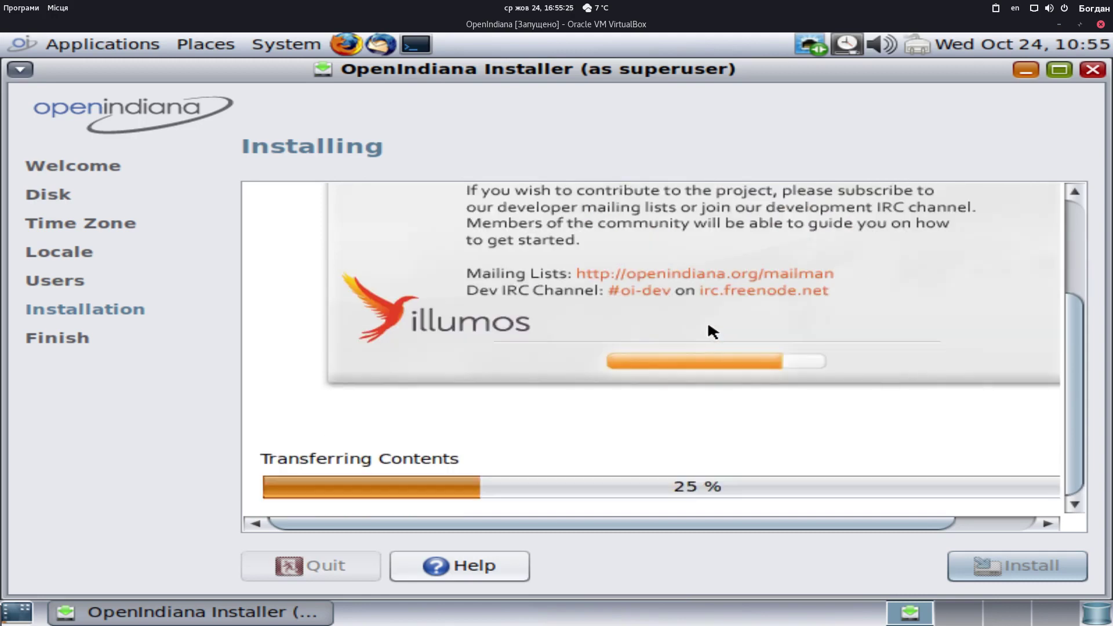
scroll(707, 322, up, 4)
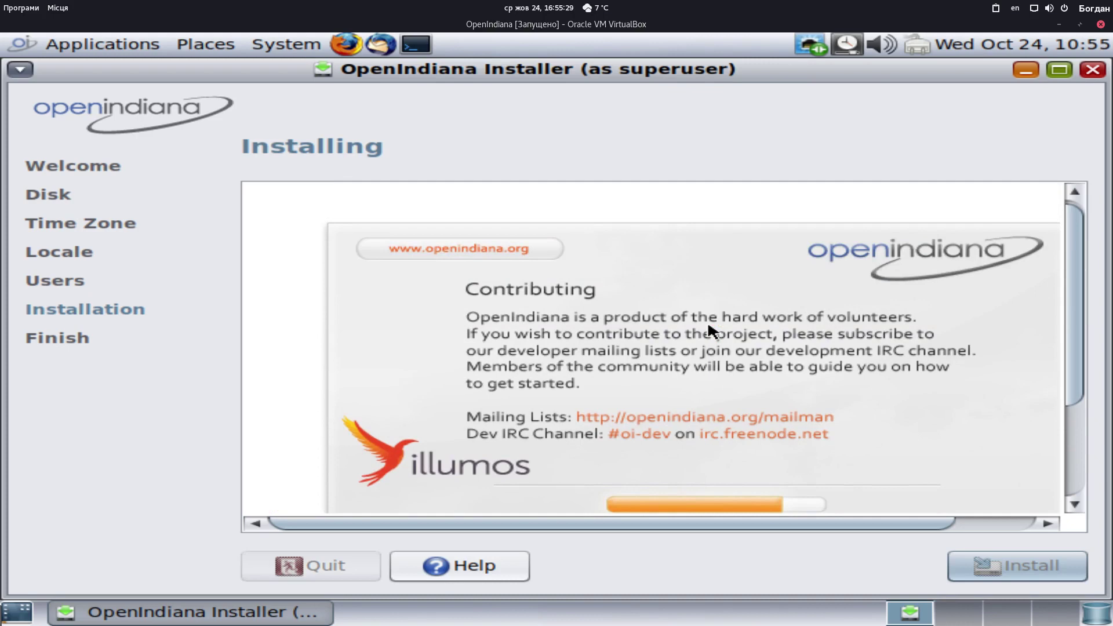
scroll(707, 321, down, 3)
scroll(711, 321, up, 3)
scroll(712, 327, down, 3)
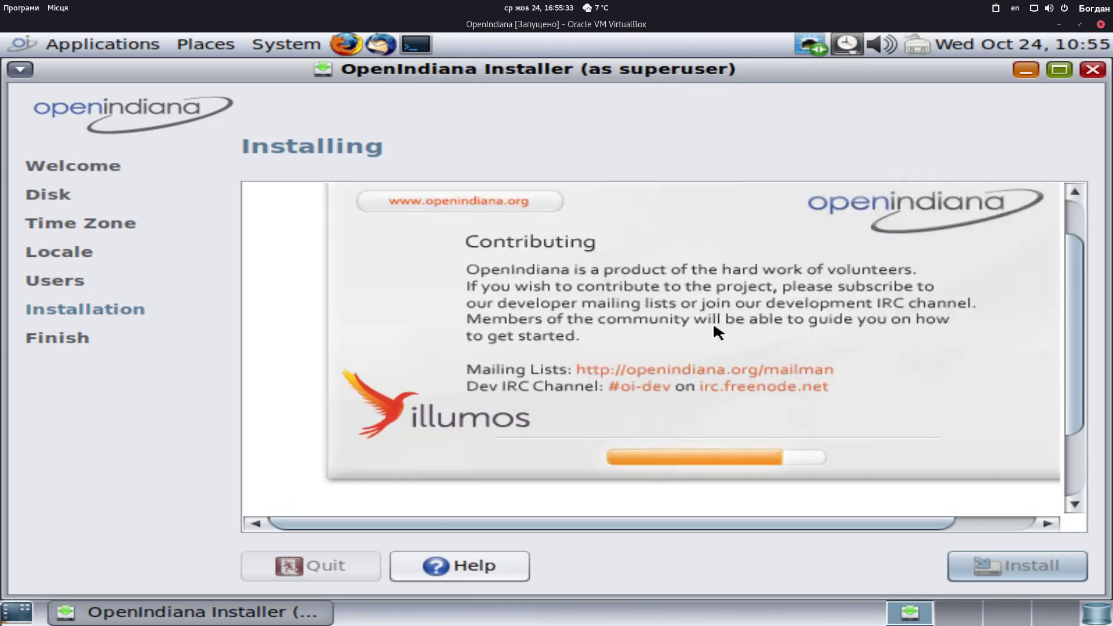
scroll(713, 326, up, 2)
scroll(713, 326, down, 2)
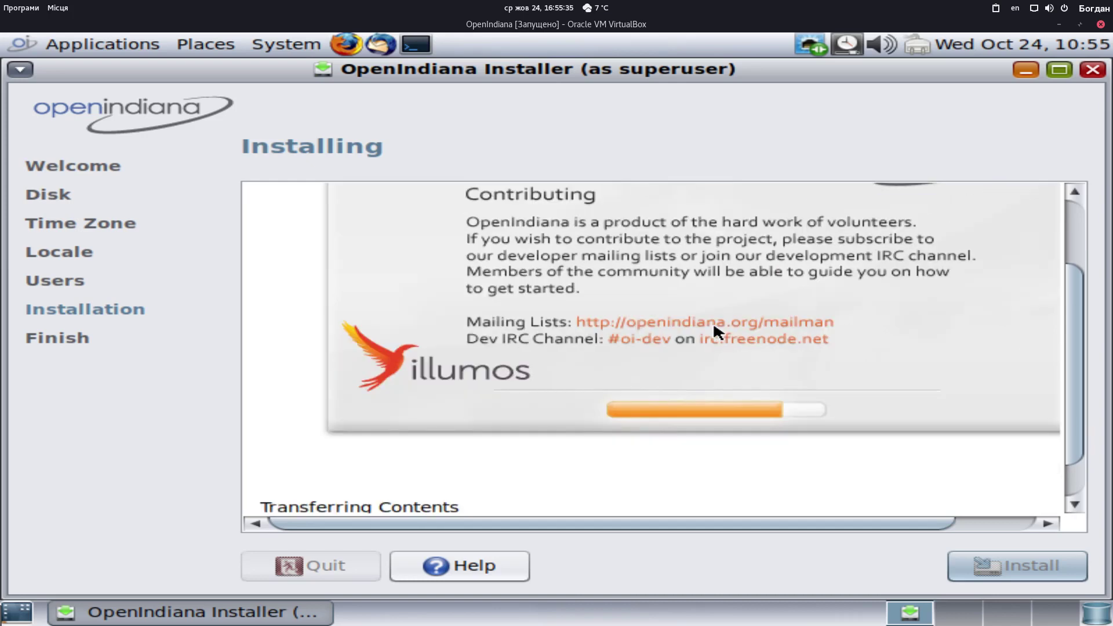
scroll(713, 327, up, 3)
scroll(713, 321, down, 2)
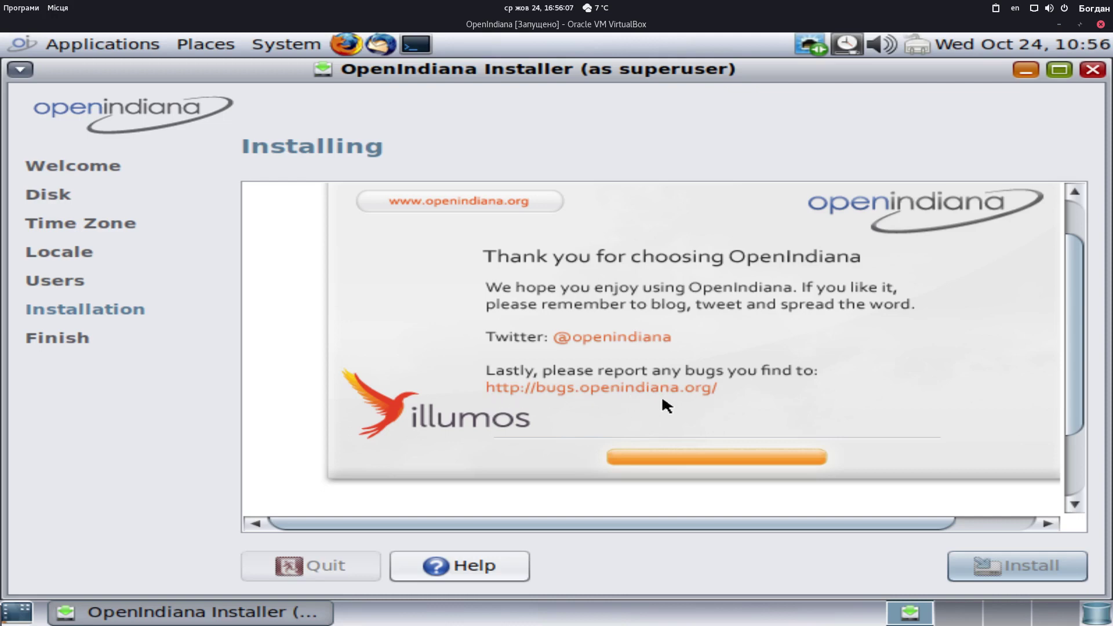
scroll(635, 382, down, 3)
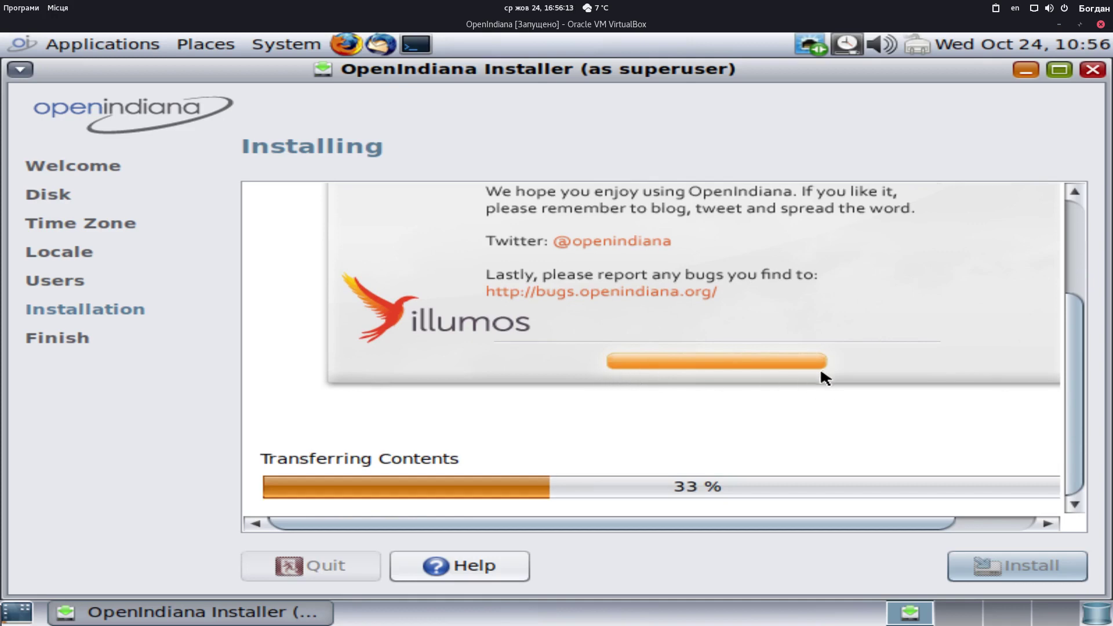
scroll(819, 371, up, 1)
scroll(810, 390, down, 1)
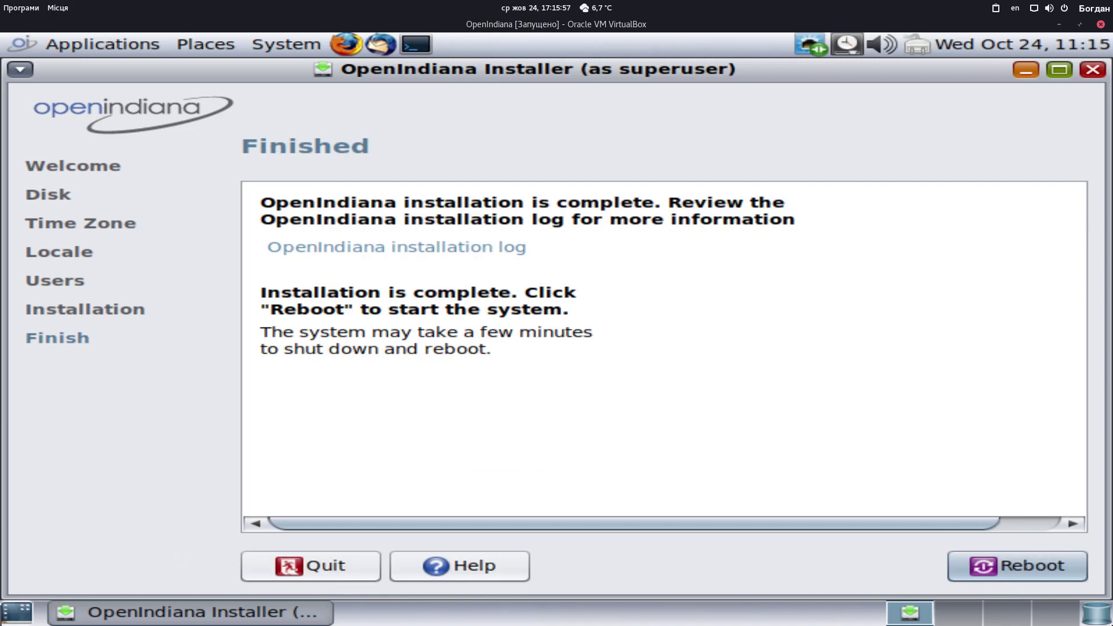
Shrink the OpenIndiana VM from full screen into a regular window
click(1080, 22)
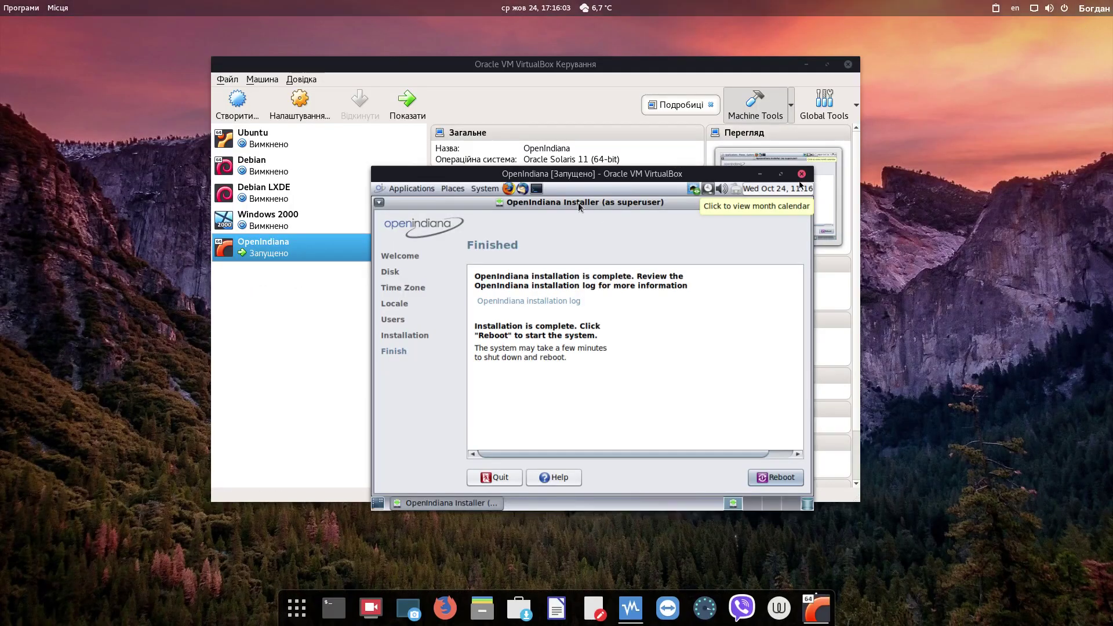
double_click(552, 177)
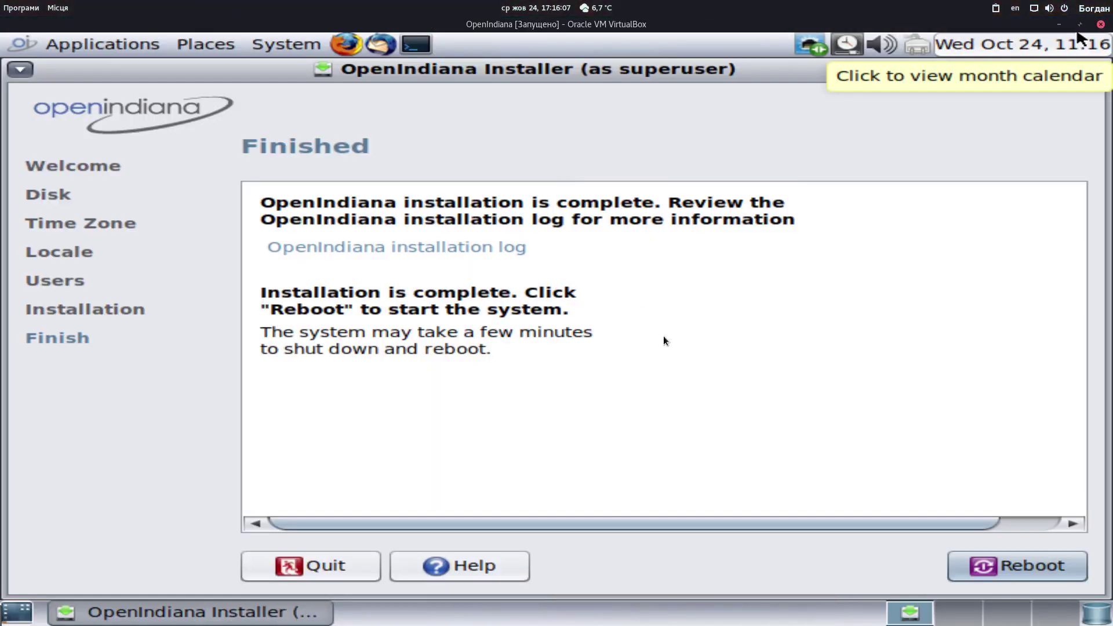
key(Control_R+c)
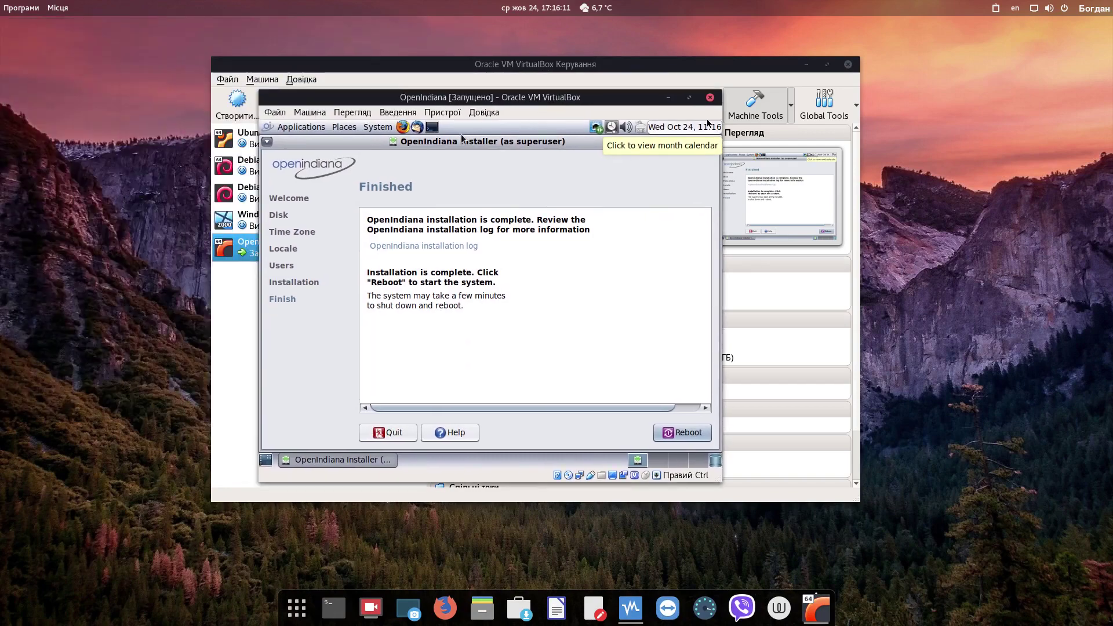
click(457, 113)
mouse_move(457, 129)
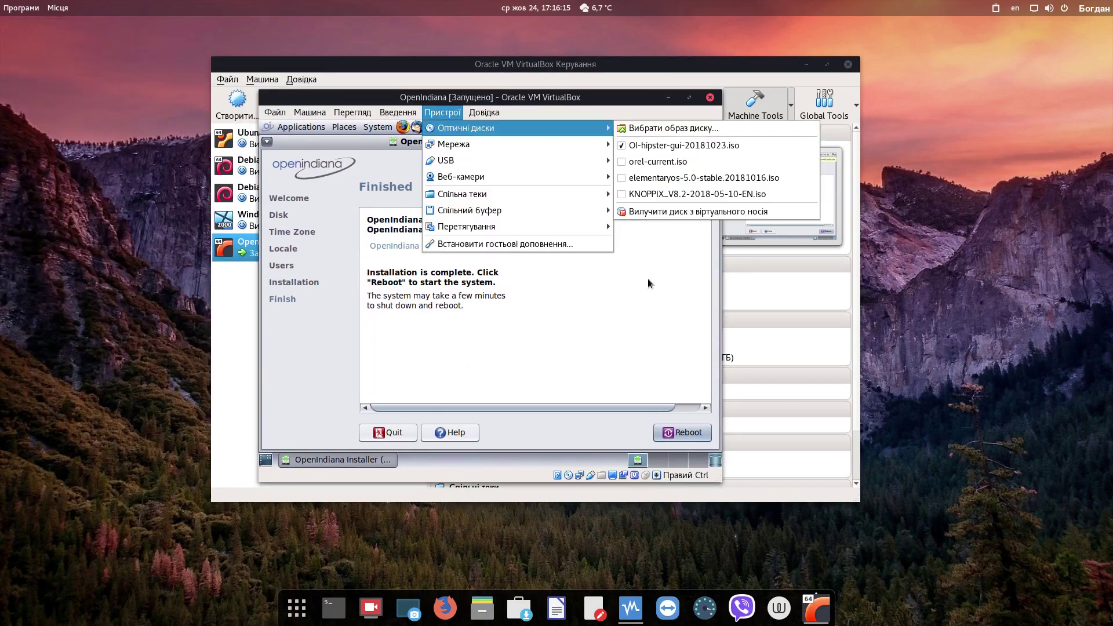
Force-eject OI-hipster-gui-20181023.iso from the optical drive and reboot the installed system
click(673, 145)
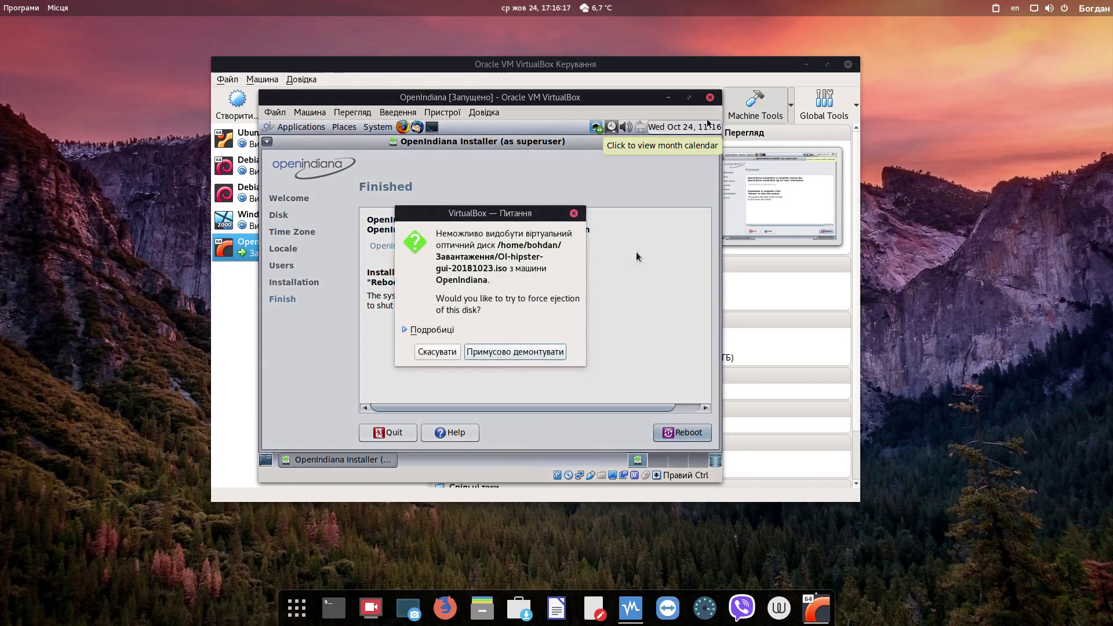
click(527, 352)
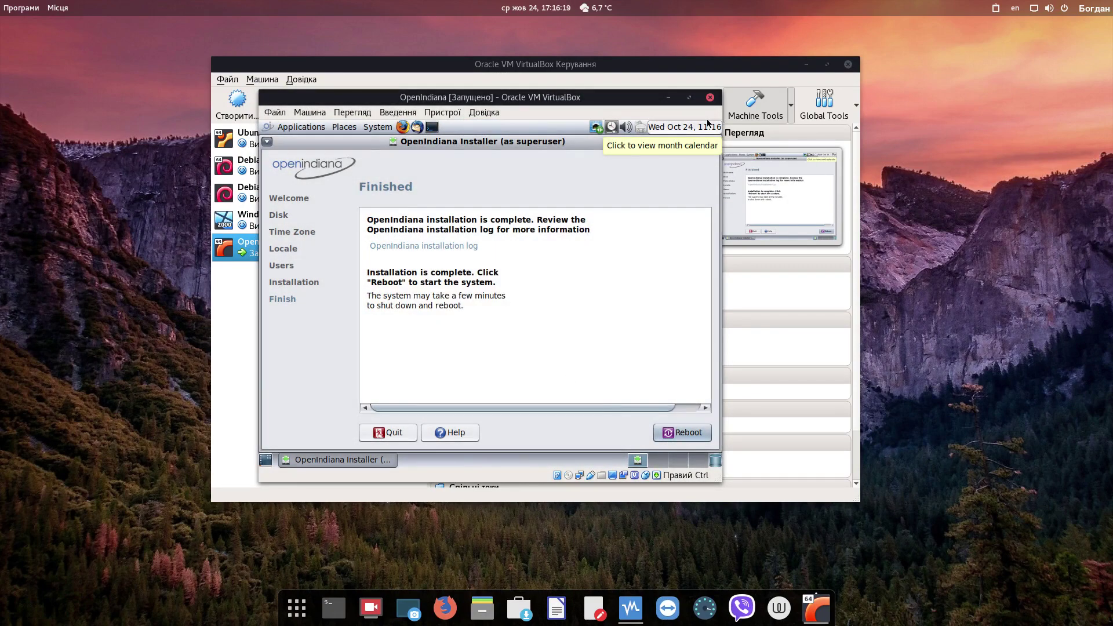
click(680, 435)
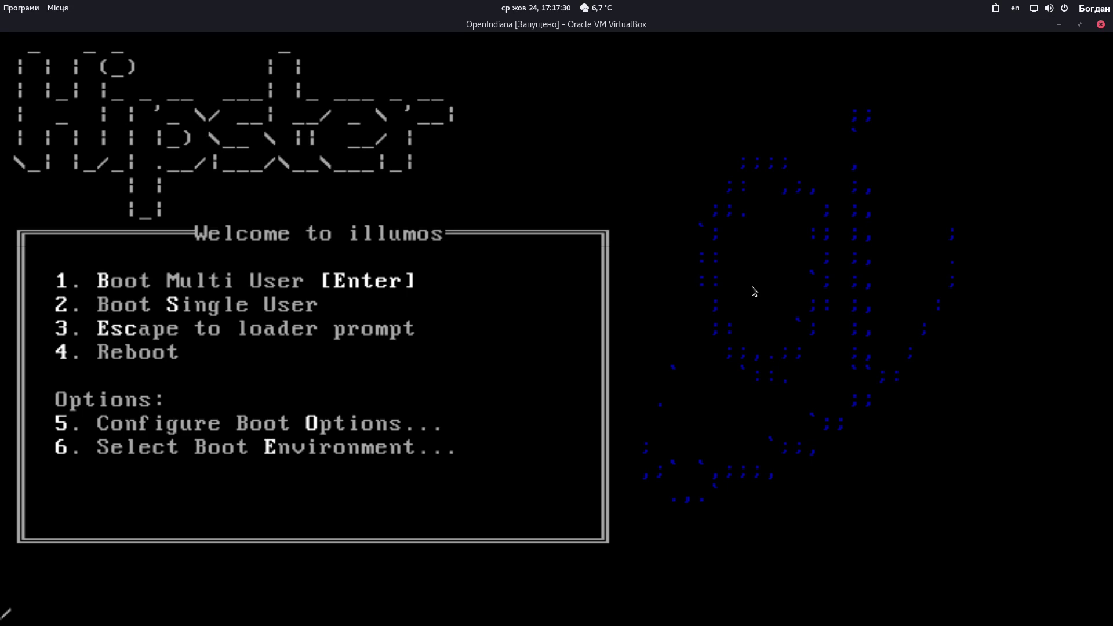
Choose Boot Multi User at the illumos boot menu and wait for the console login
key(Return)
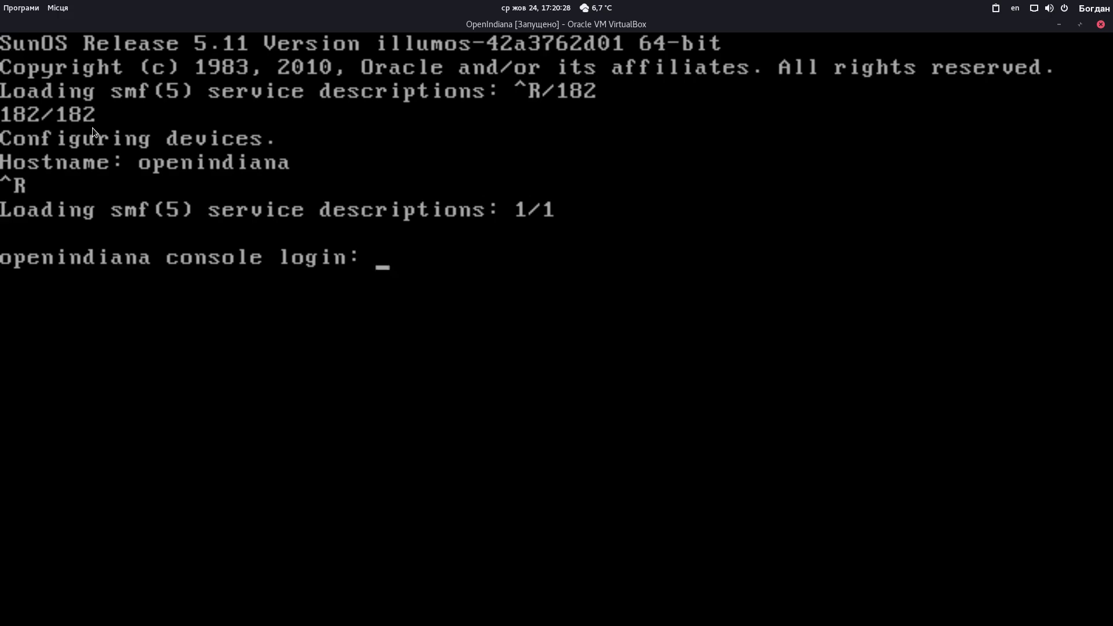
Log in at the OpenIndiana text console with the user account and its password
text(user)
key(Return)
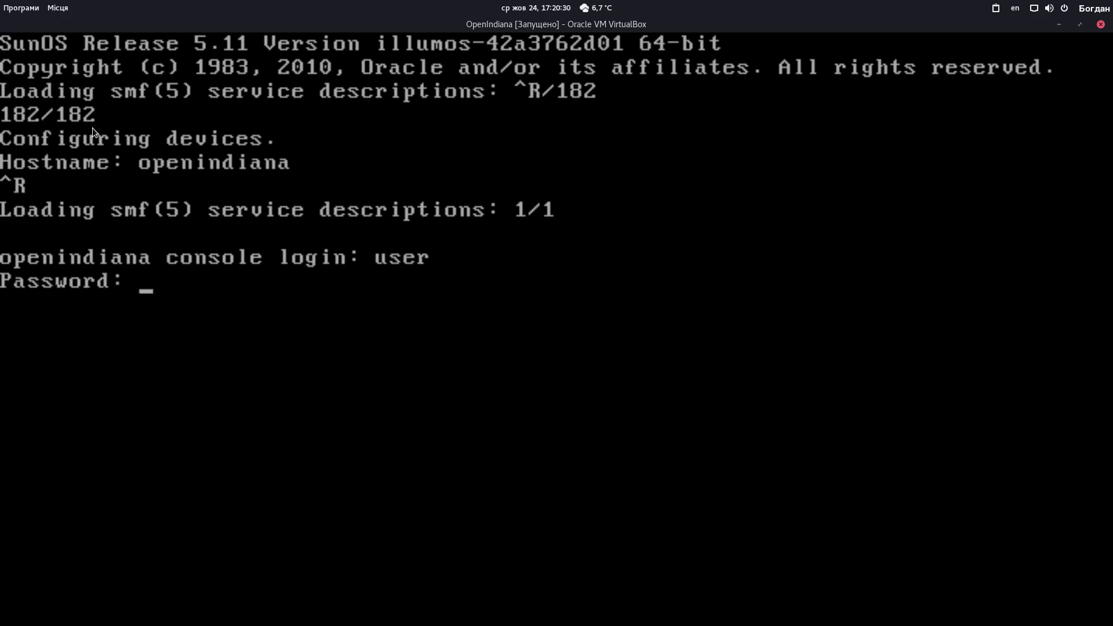
key(Return)
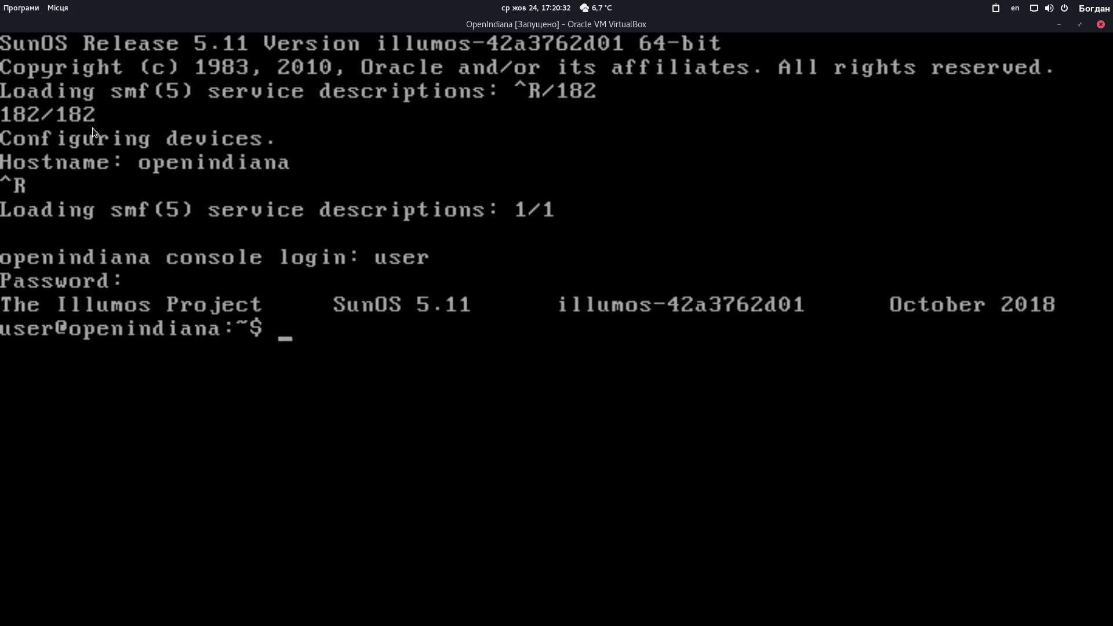
Run ls, pwd and ls -a to list /export/home/user, including hidden files
text(ls)
key(Return)
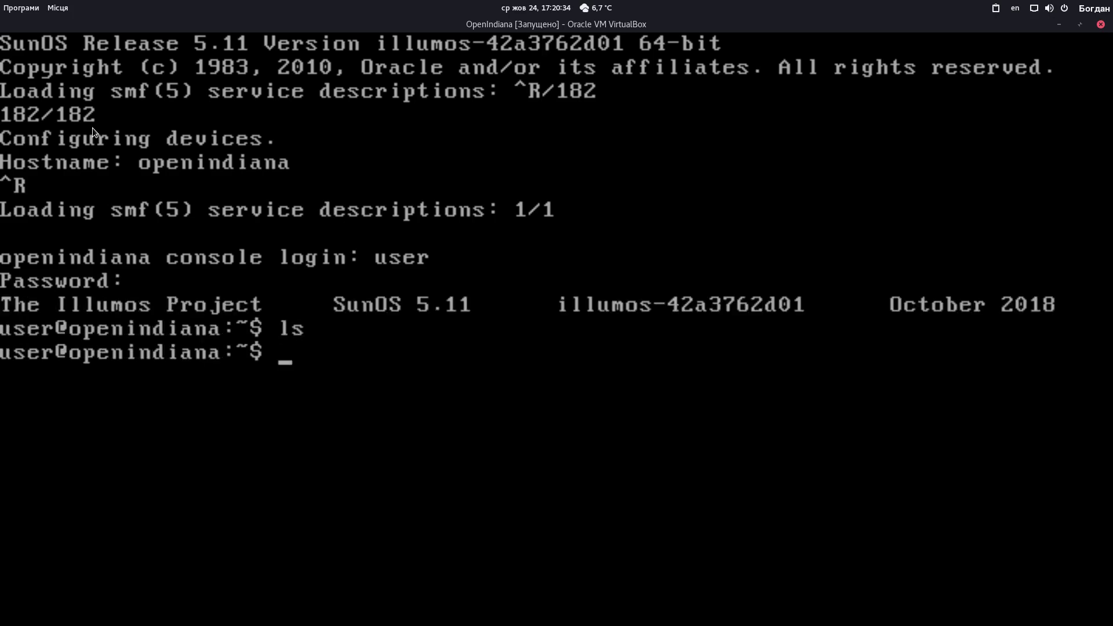
text(pwd)
key(Return)
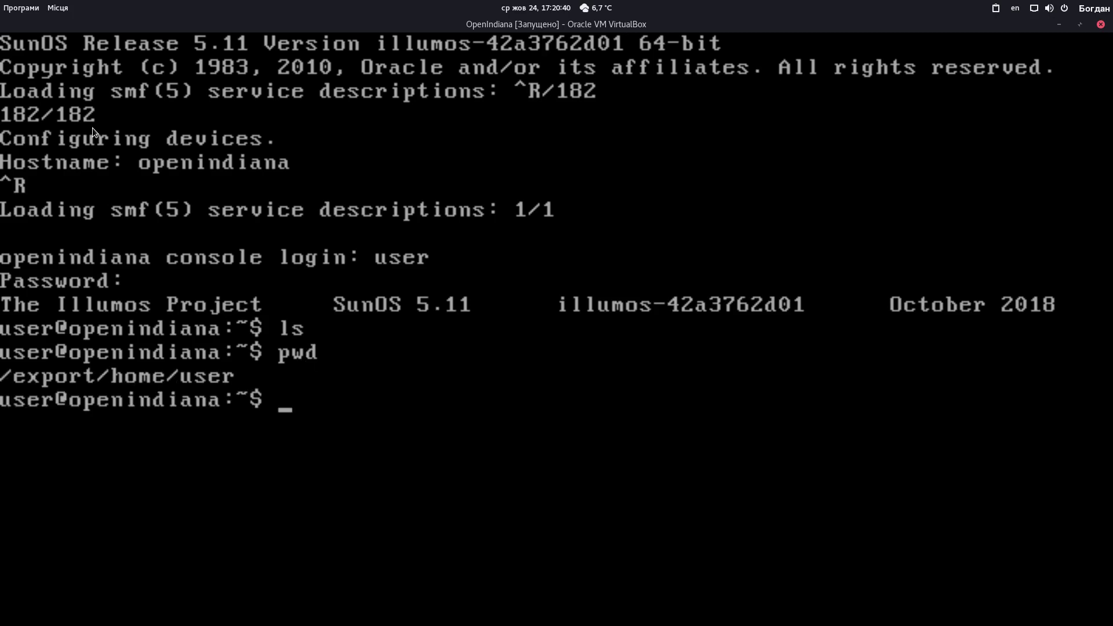
text(ls -a)
key(Return)
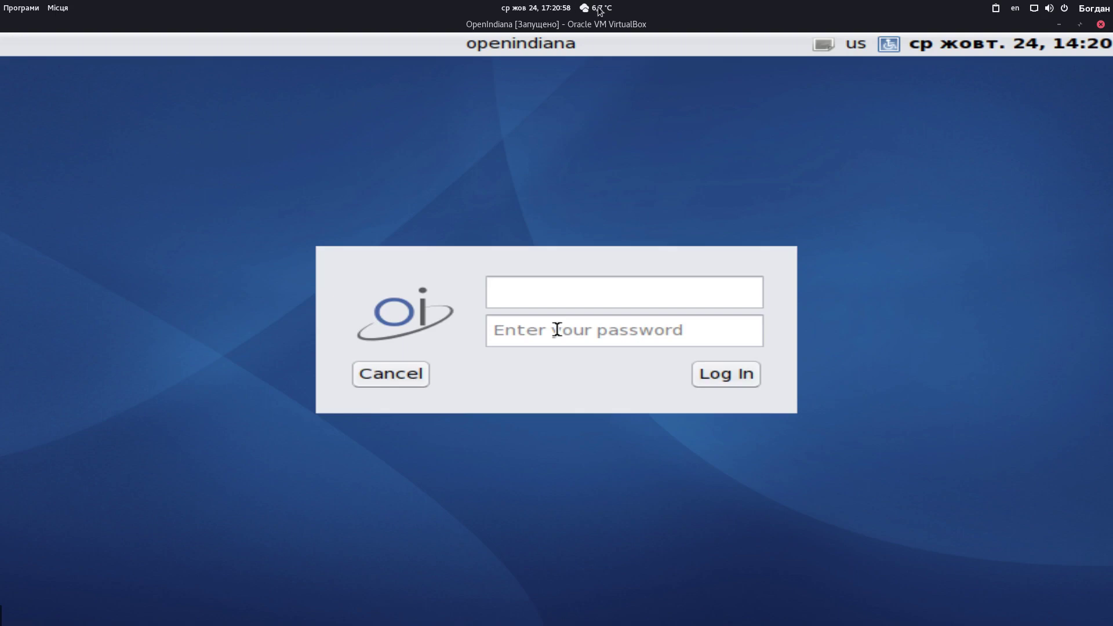
Put the VM in full-screen and sign in at the graphical login with the user account and its password
key(ctrl+f)
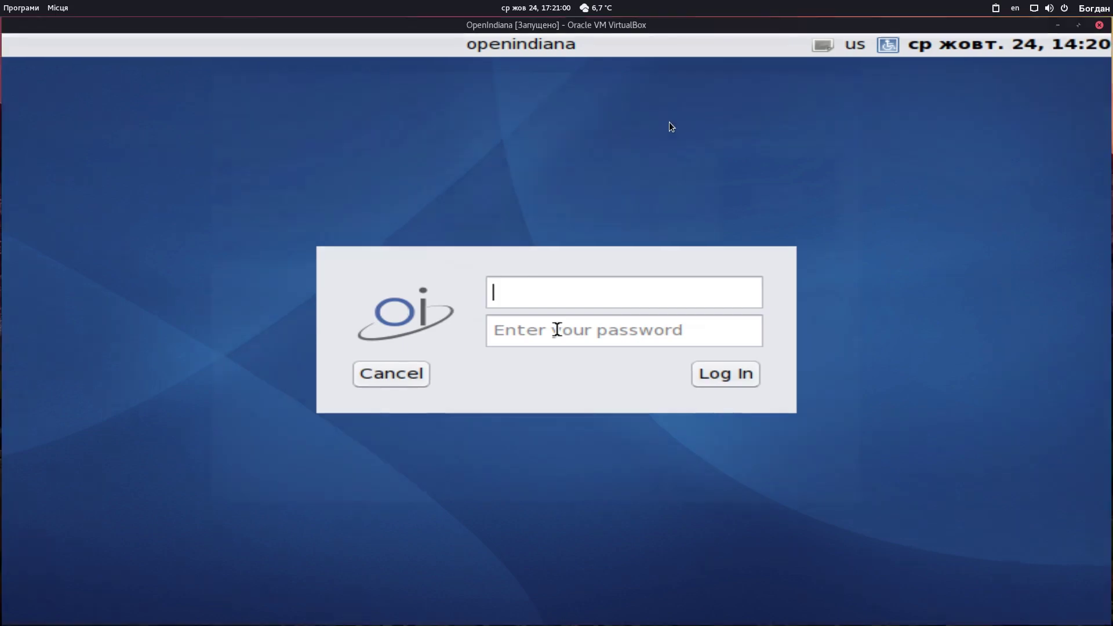
text(user)
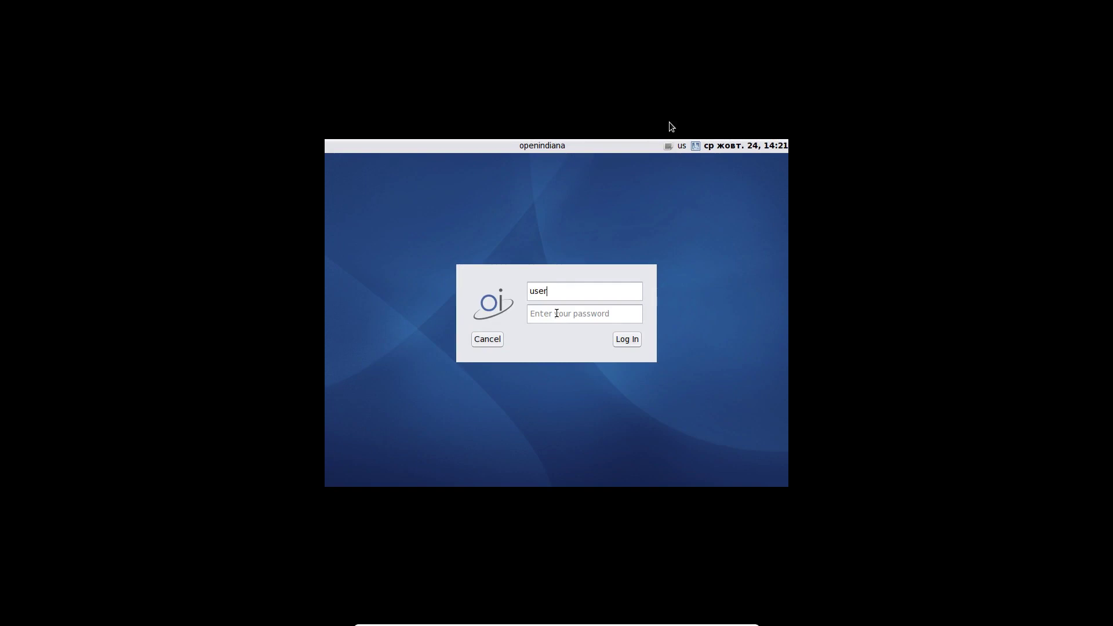
key(Tab)
text(user)
key(Return)
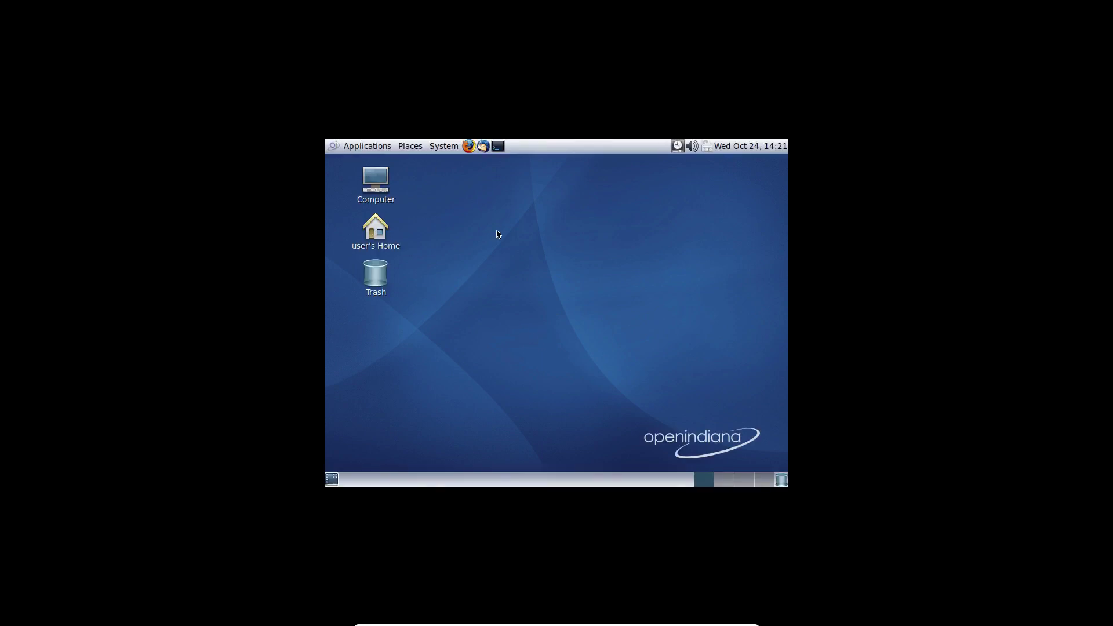
Leave full-screen, switch the VM to Scaled Mode, then toggle full-screen on and back off
key(ctrl+f)
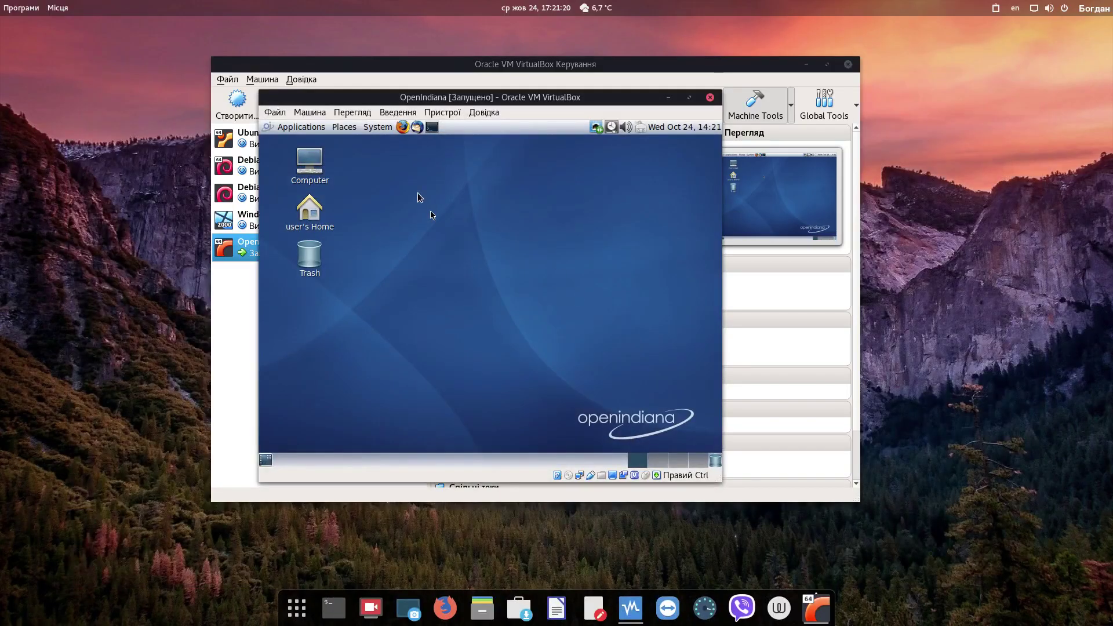
click(325, 113)
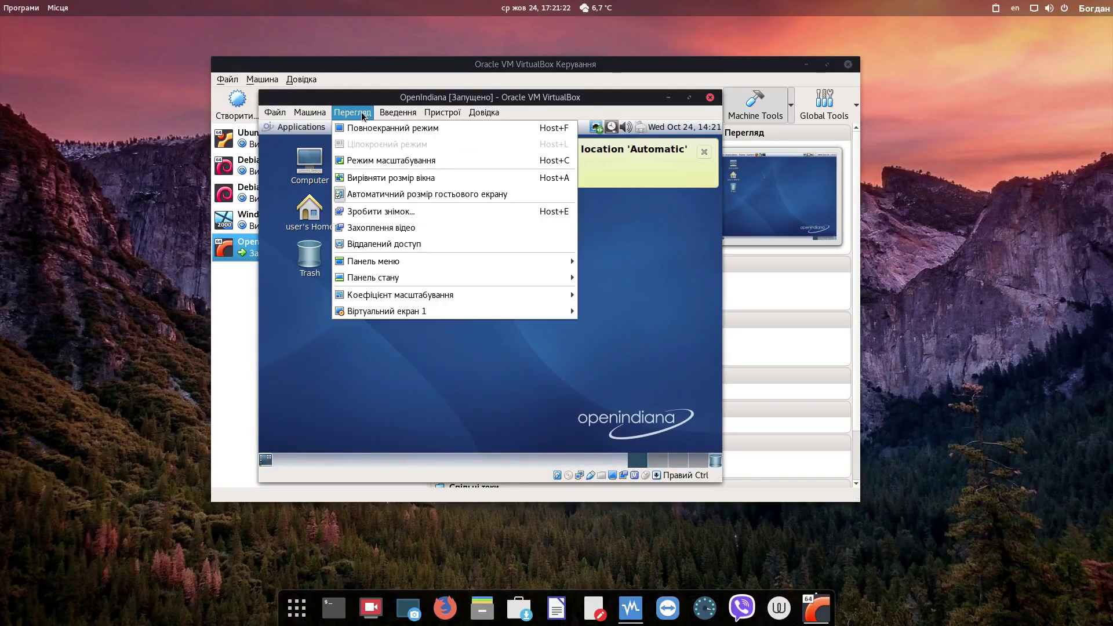
mouse_move(350, 113)
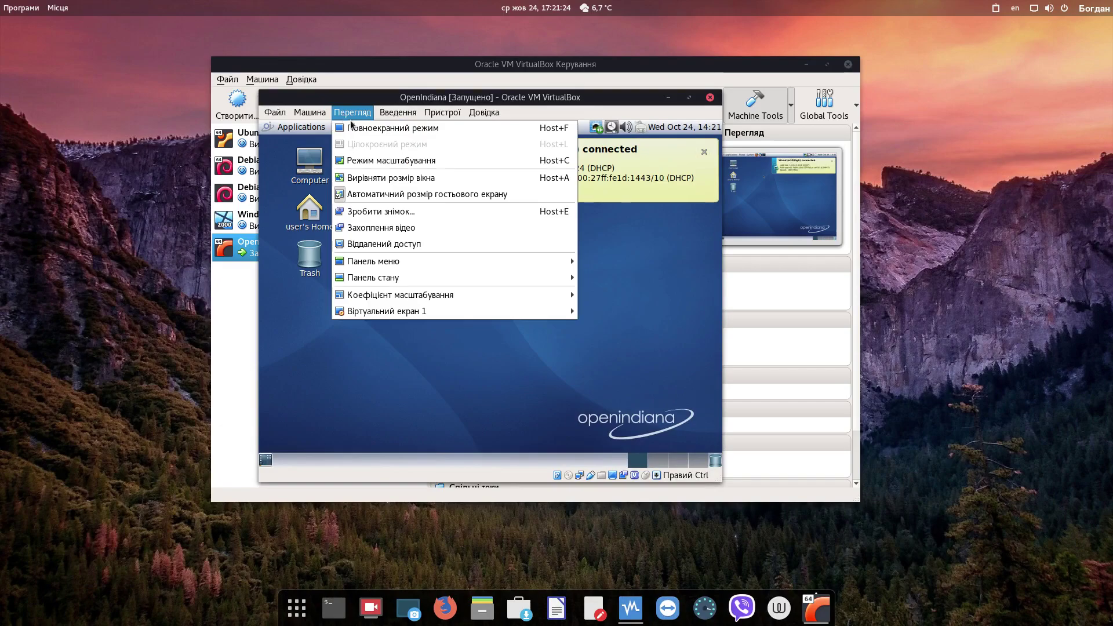
click(367, 160)
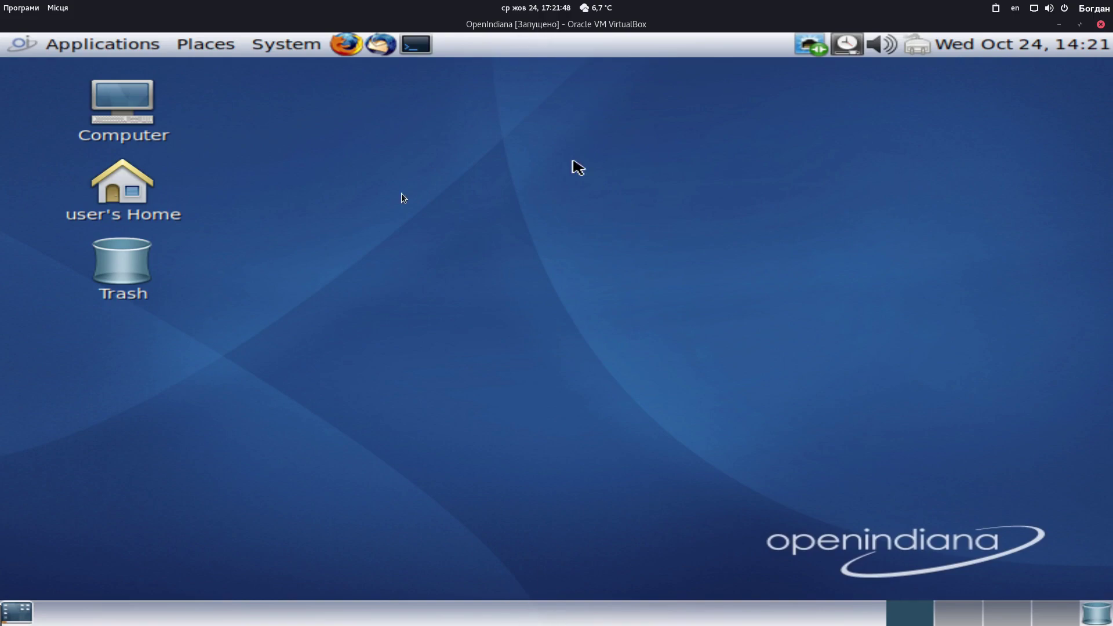
key(Control_R+f)
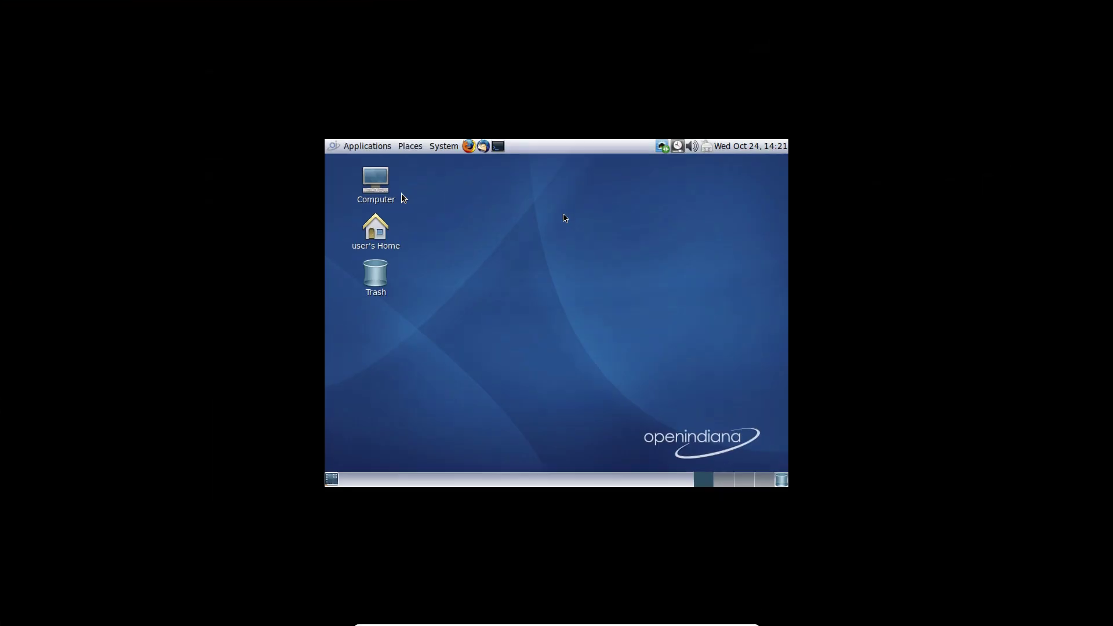
key(Control_R+f)
Insert the Guest Additions CD image from Devices and restore an enlarged guest window
click(440, 114)
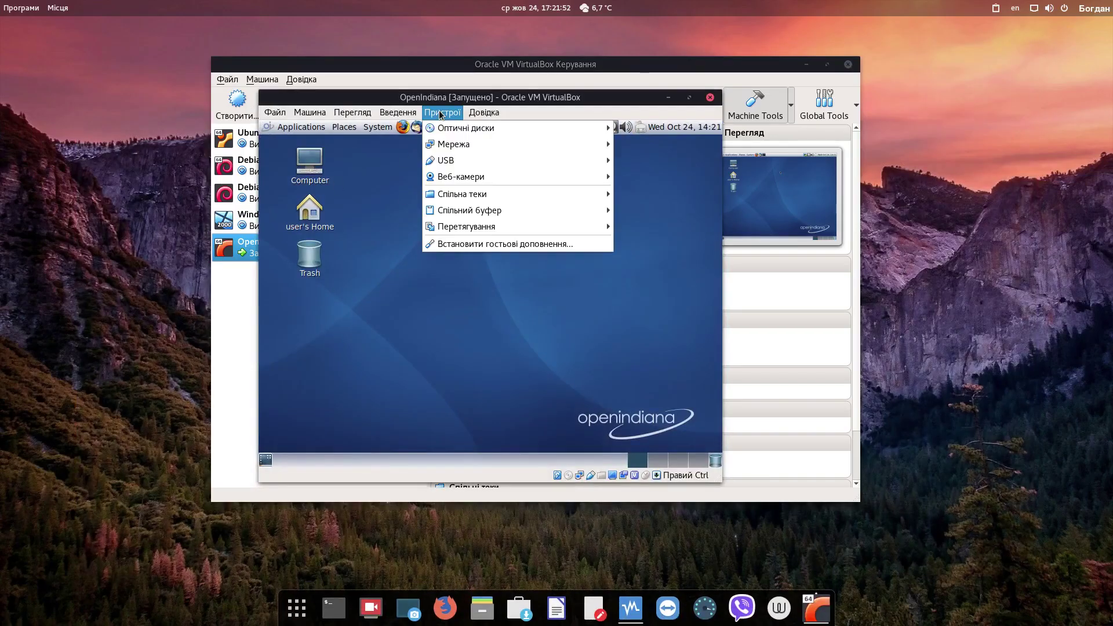
click(479, 245)
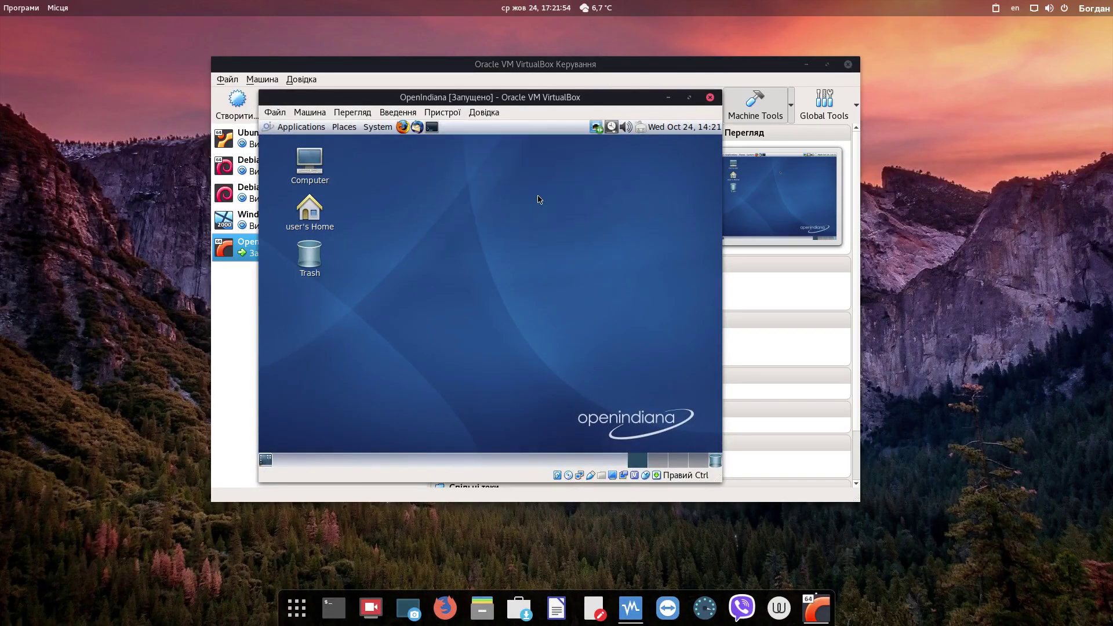
key(Control_R+f)
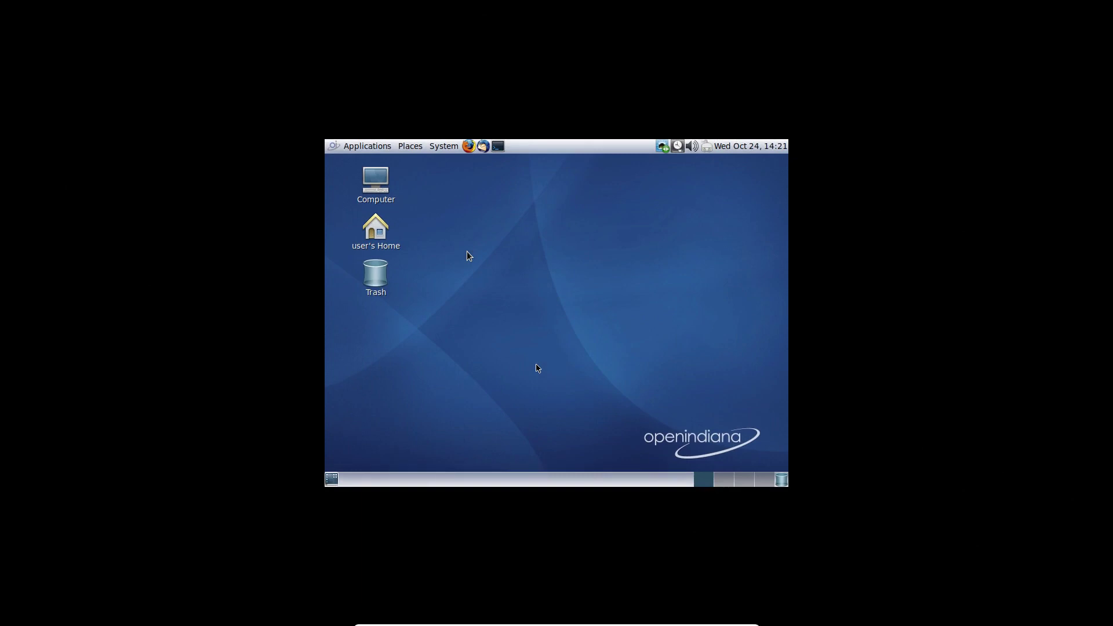
key(Control_R+f)
key(super+Up)
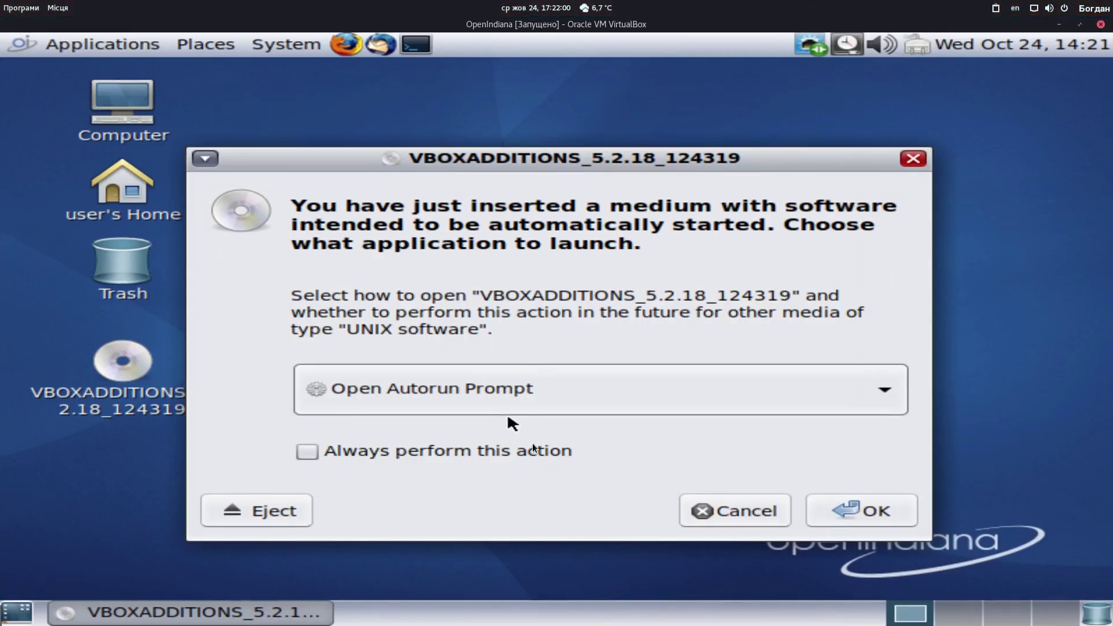
Keep Open Autorun Prompt for the inserted disc, confirm, and run its software
click(544, 395)
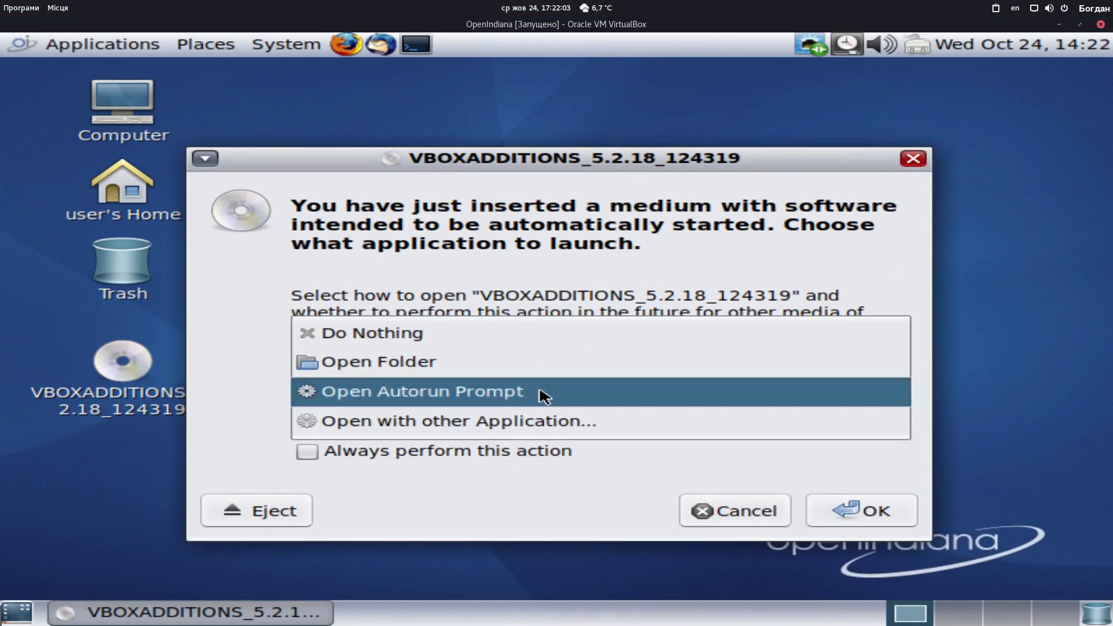
click(496, 394)
click(849, 510)
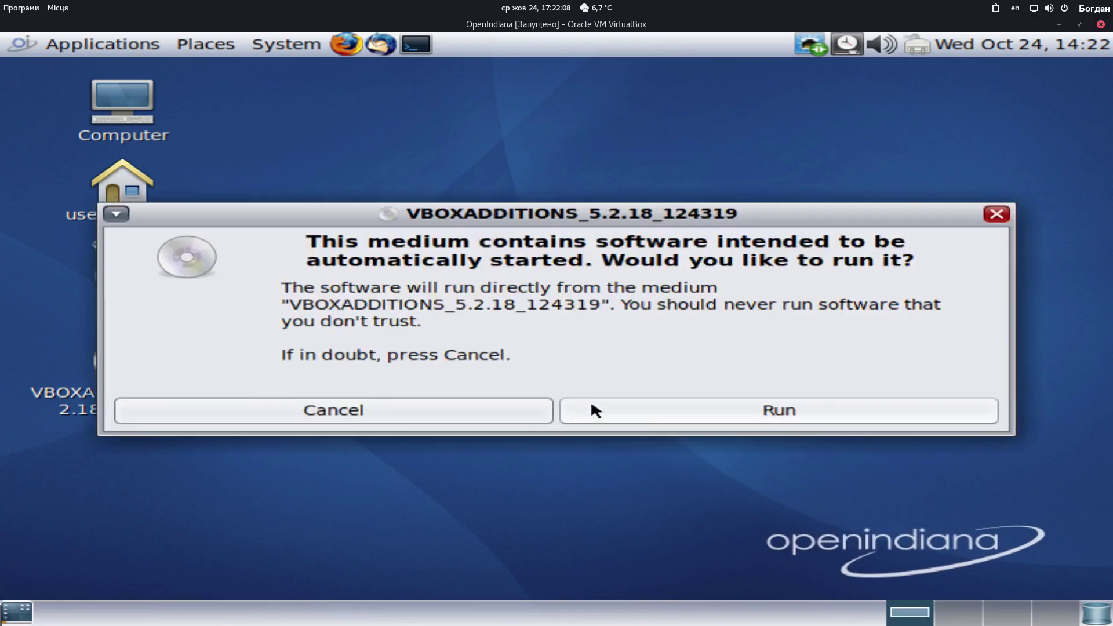
click(638, 408)
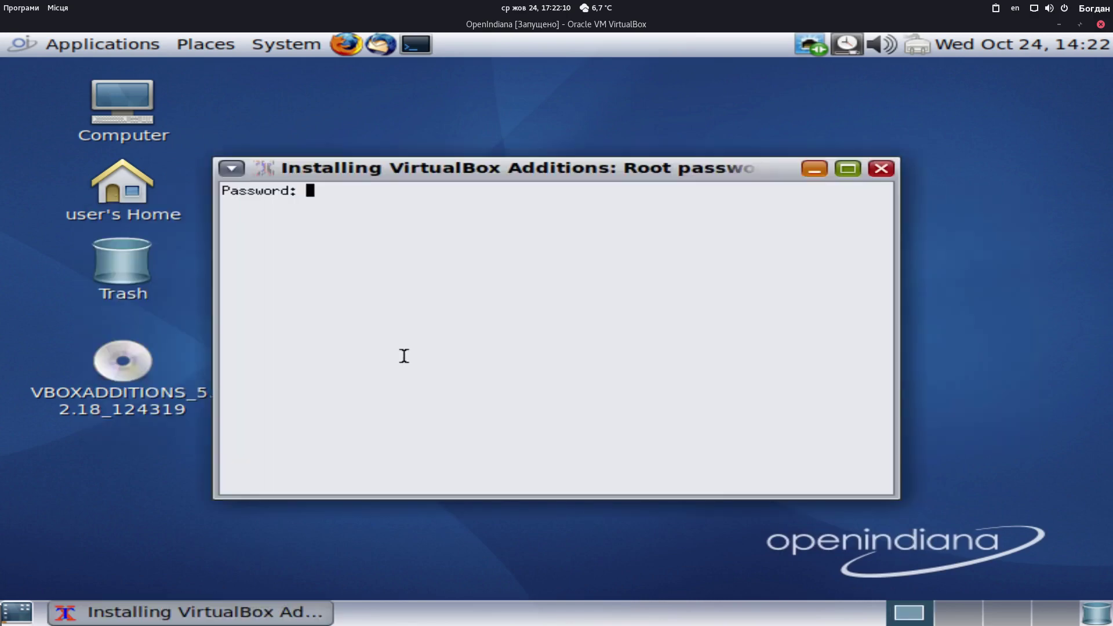
Try the root password and several new passwords, then close the failed installer terminal
key(Return)
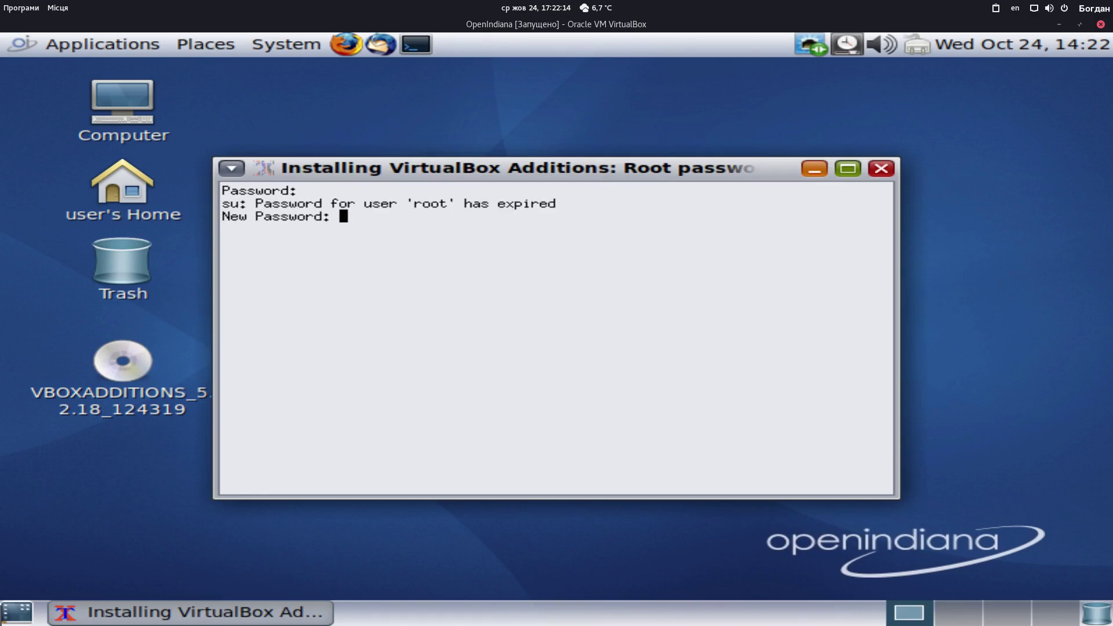
key(Return)
key(Return)
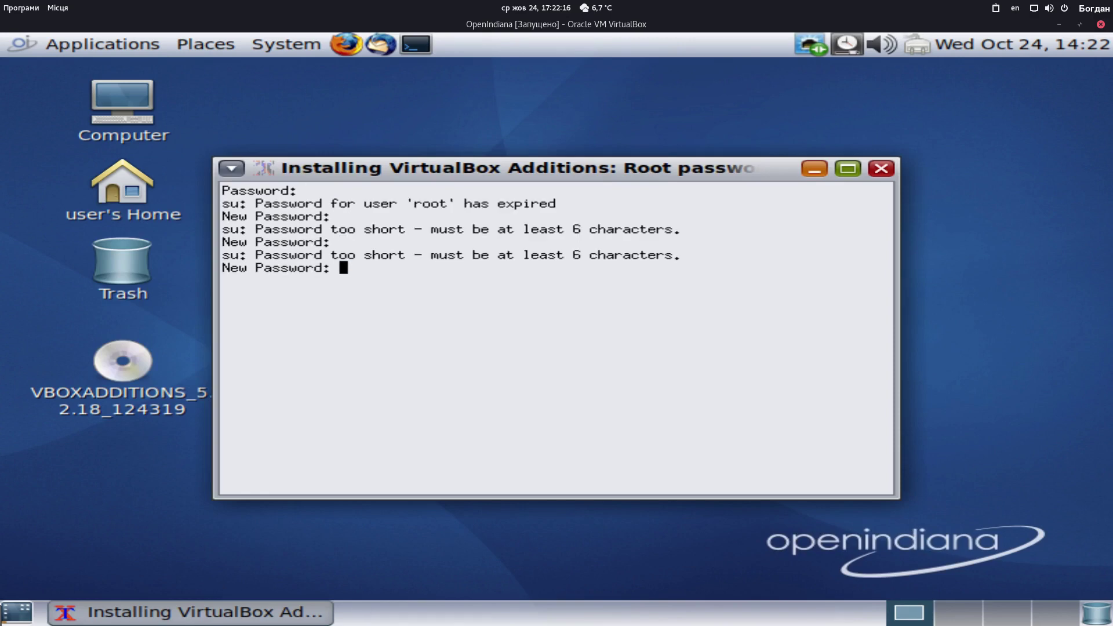
key(Return)
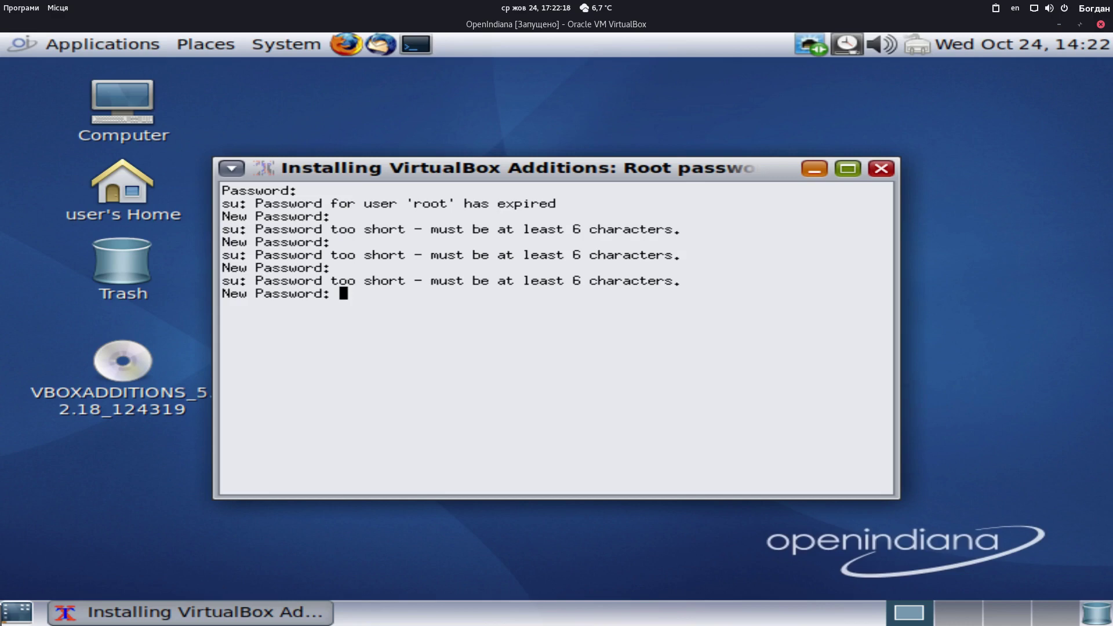
key(Return)
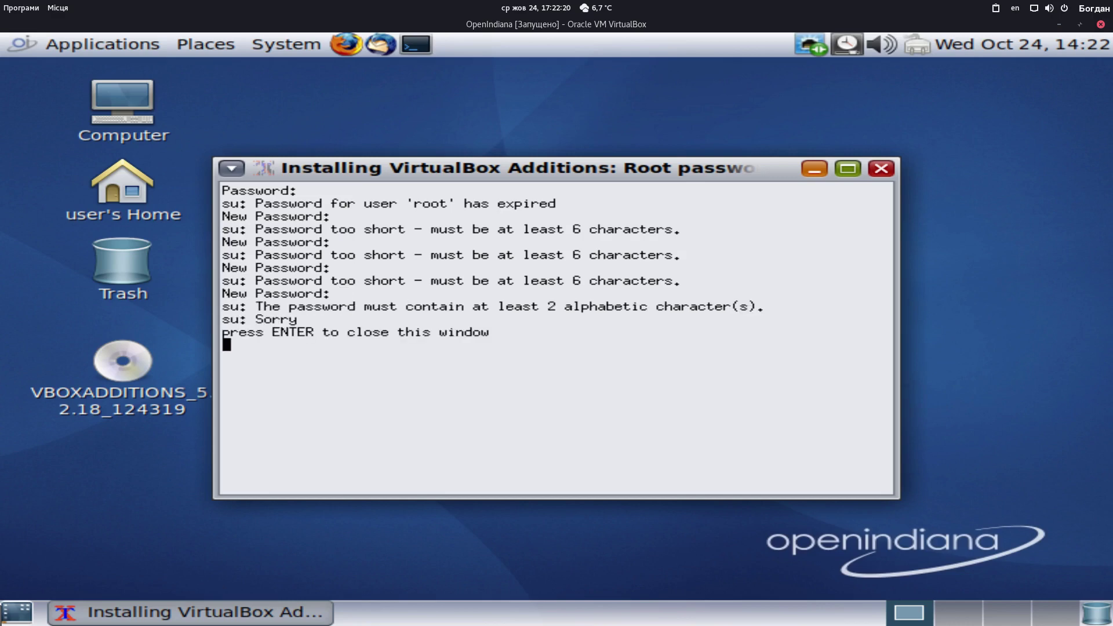
key(Return)
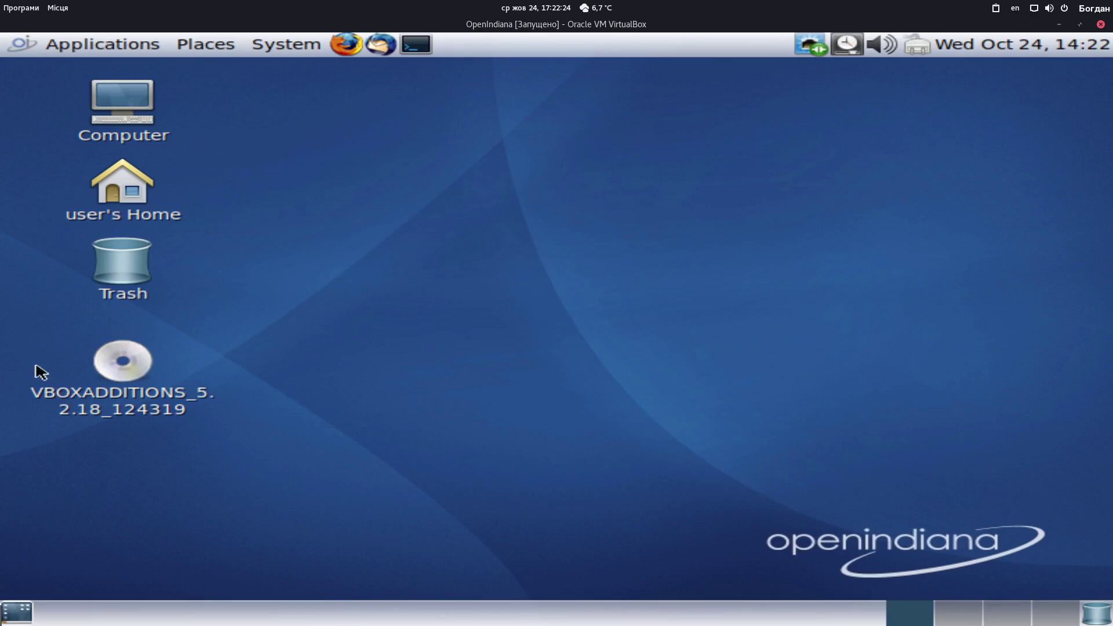
Open the VBOXADDITIONS disc from the desktop and browse its file list
click(149, 379)
double_click(149, 380)
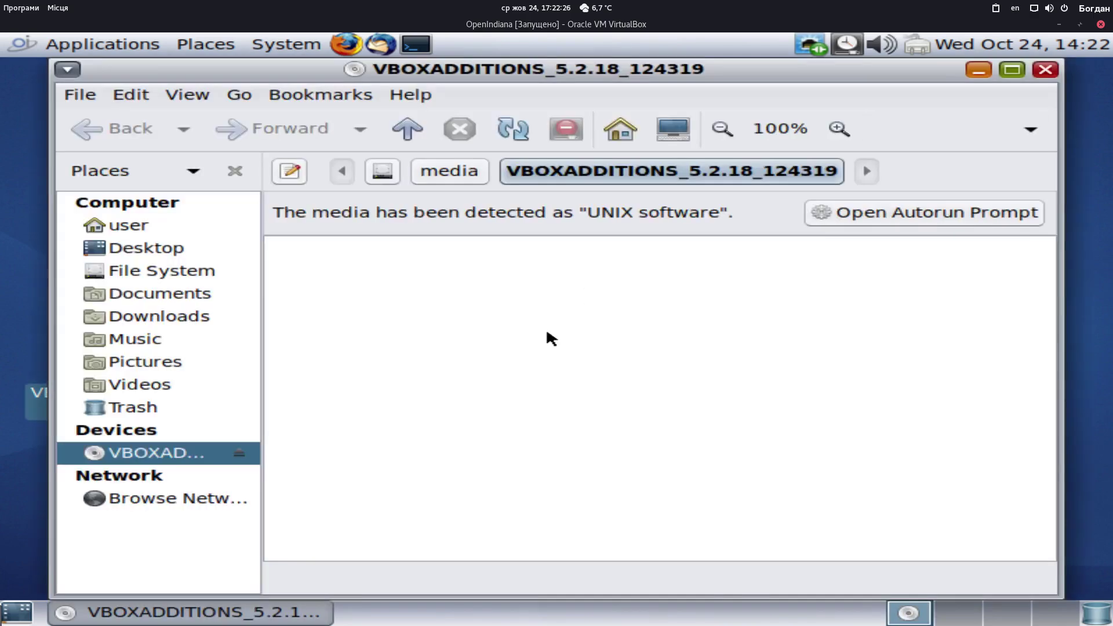
scroll(519, 402, down, 3)
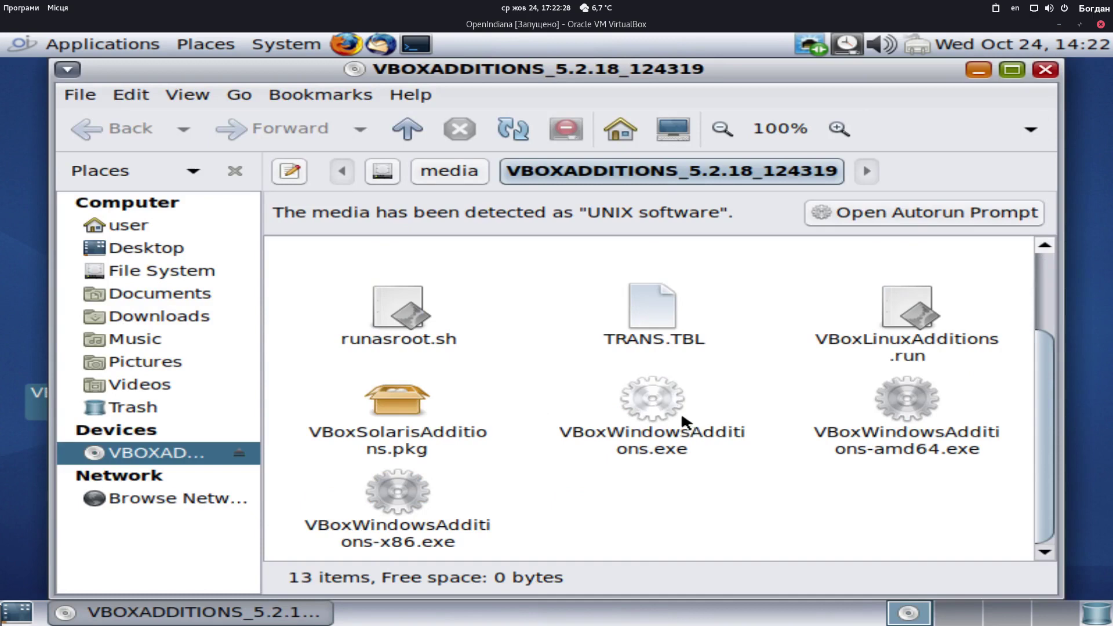
scroll(778, 440, up, 3)
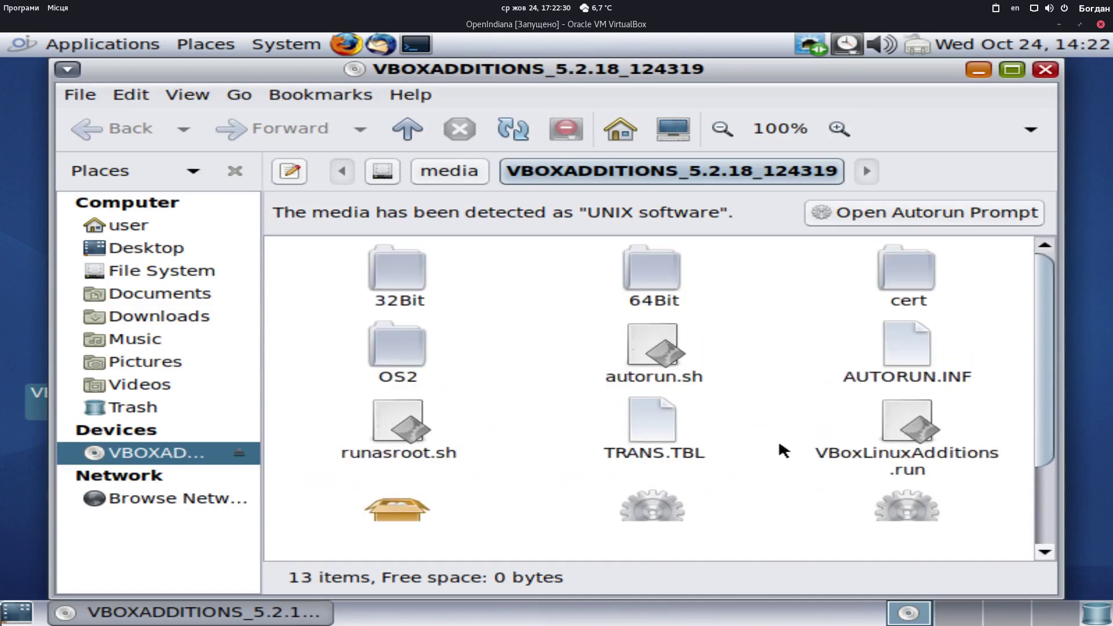
Run autorun.sh, enter the root password, close the failed terminal and relaunch the script
click(649, 371)
double_click(649, 371)
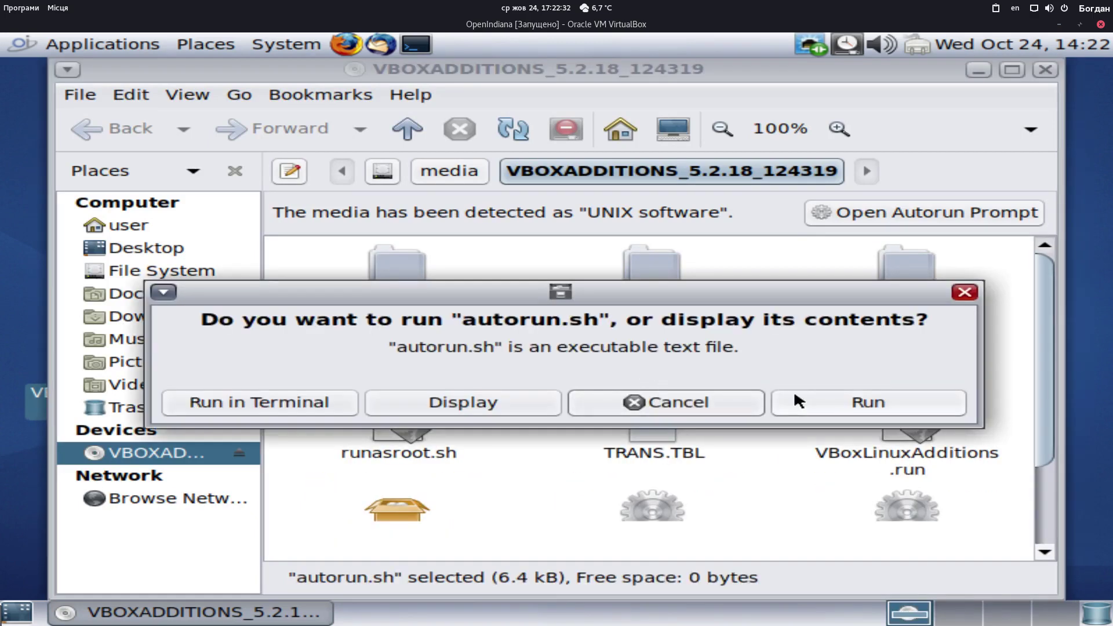
click(833, 471)
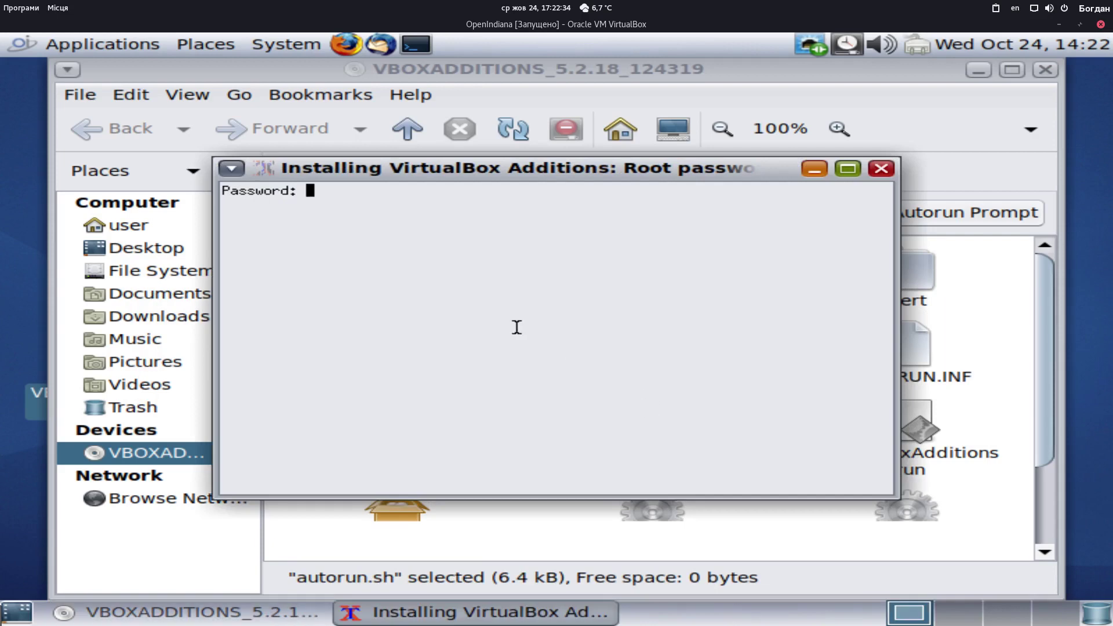
key(Return)
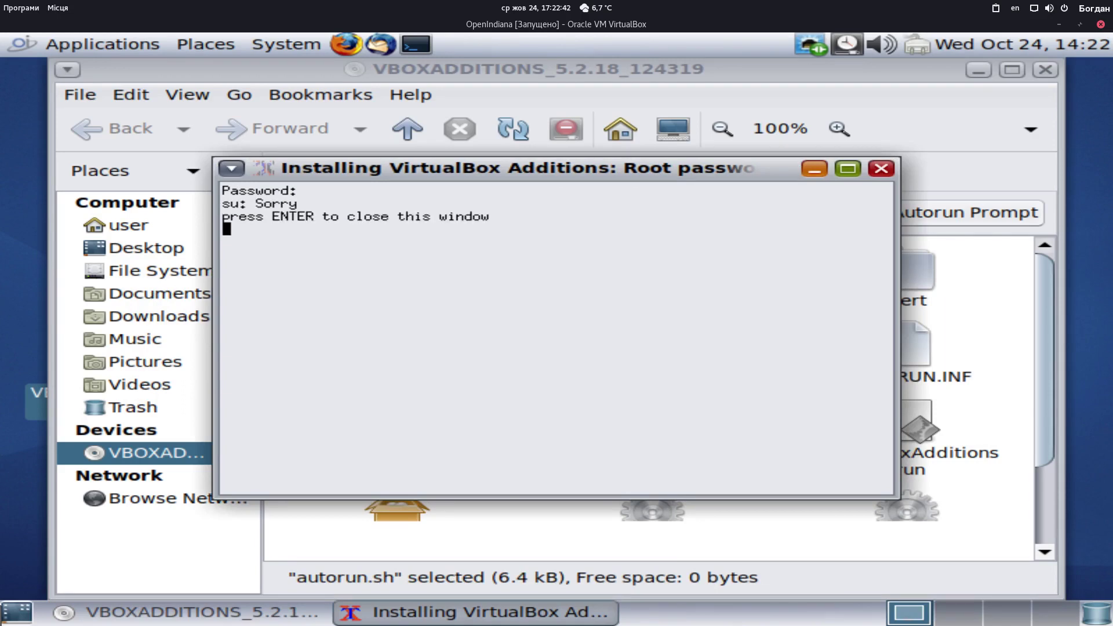
key(Return)
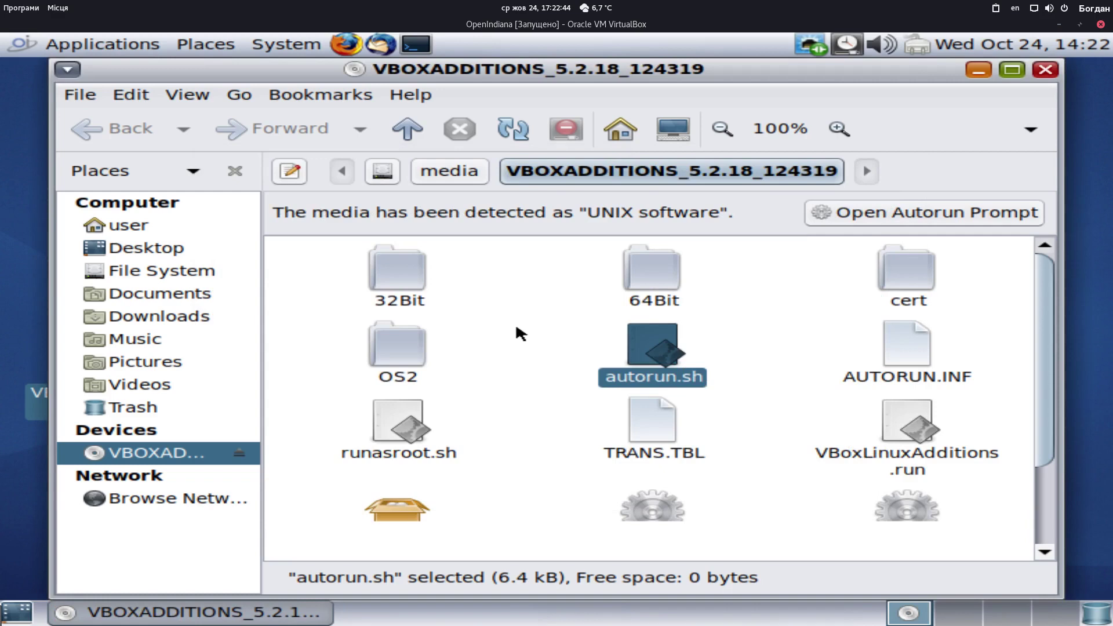
key(Return)
Rerun autorun.sh, give the current root password, then set and confirm a valid new one
click(867, 402)
key(Return)
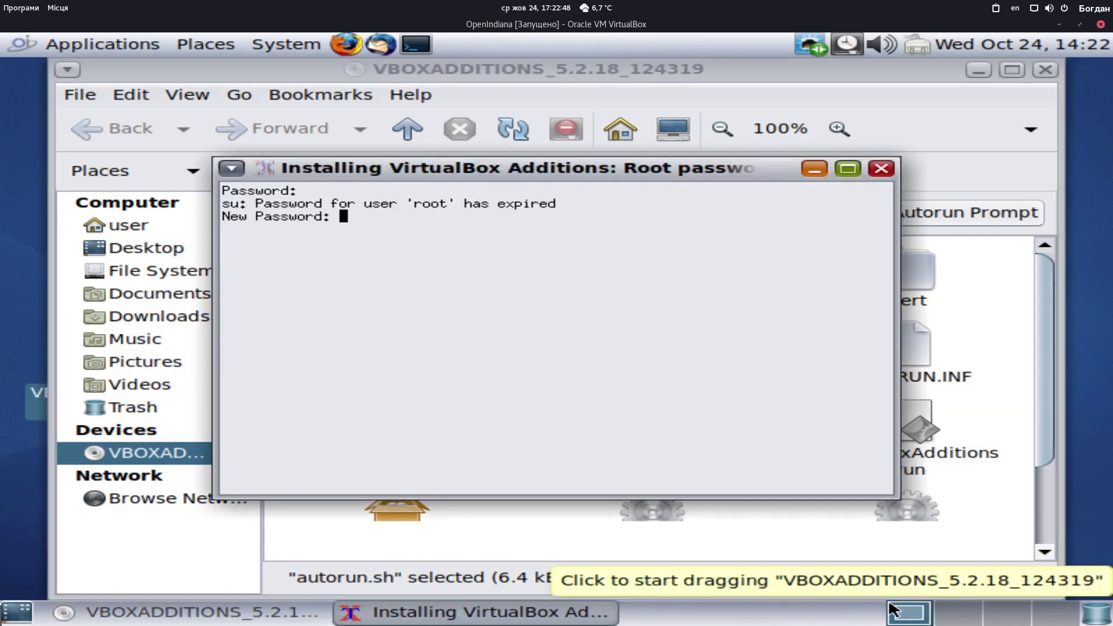
key(Return)
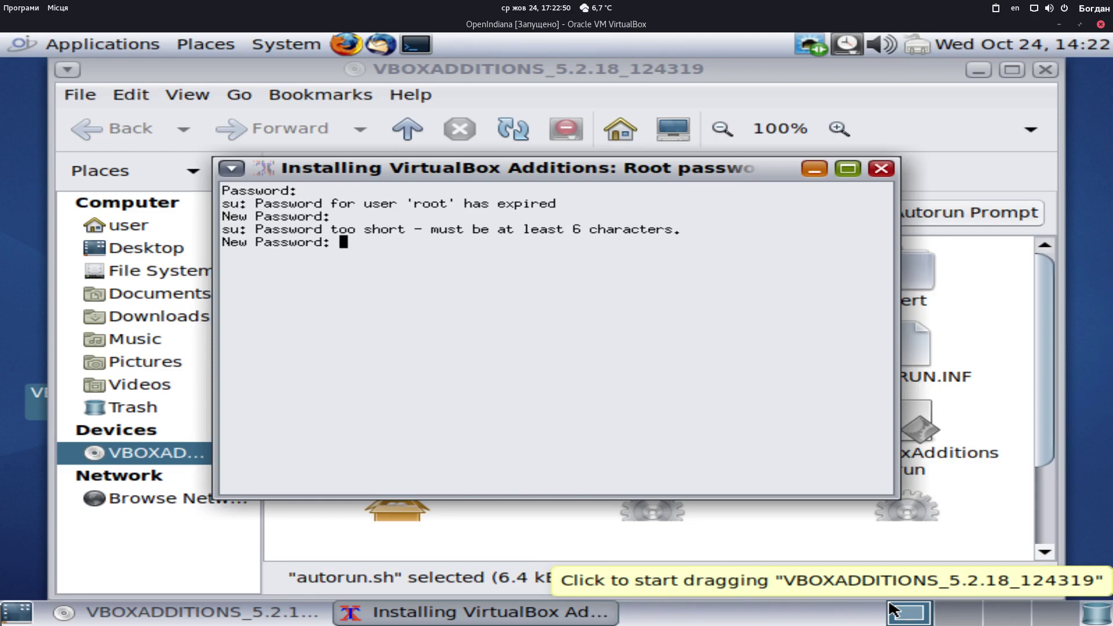
key(Return)
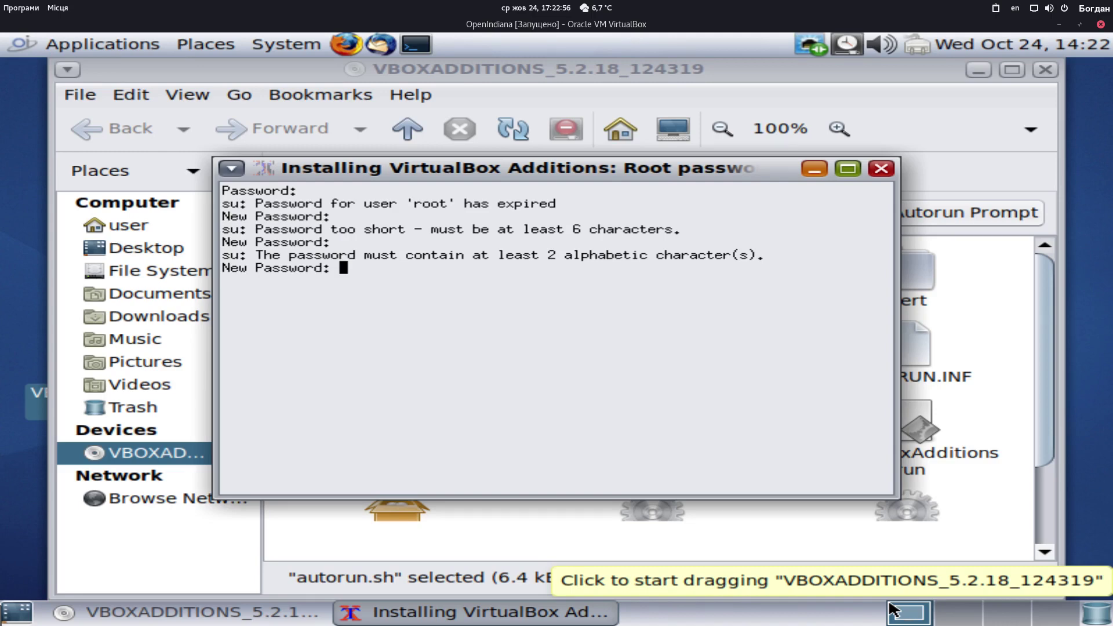
key(Return)
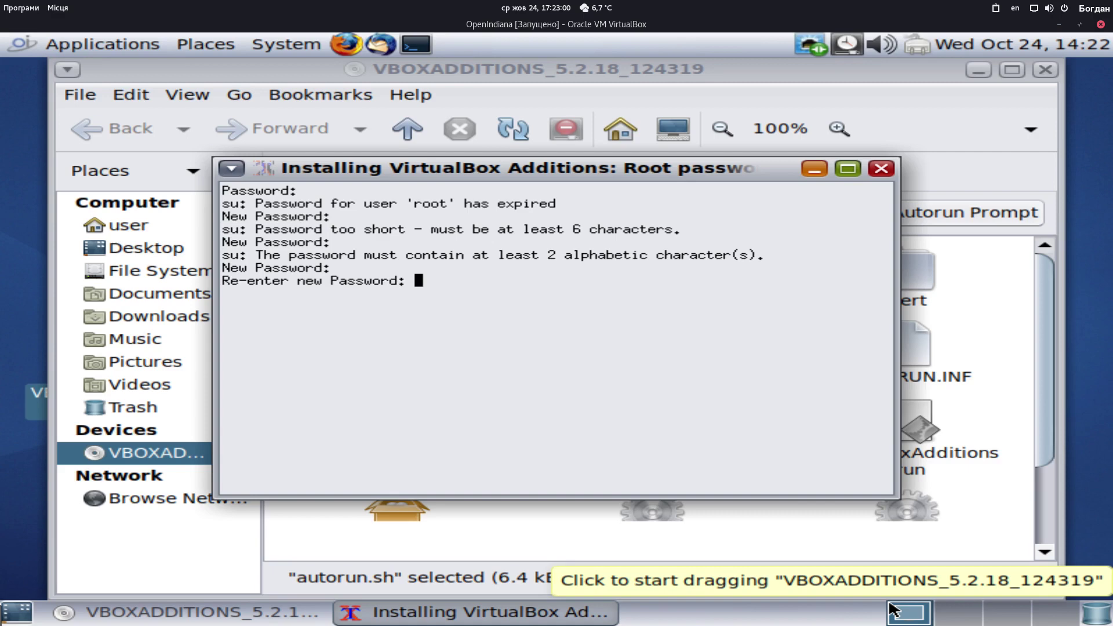
key(Return)
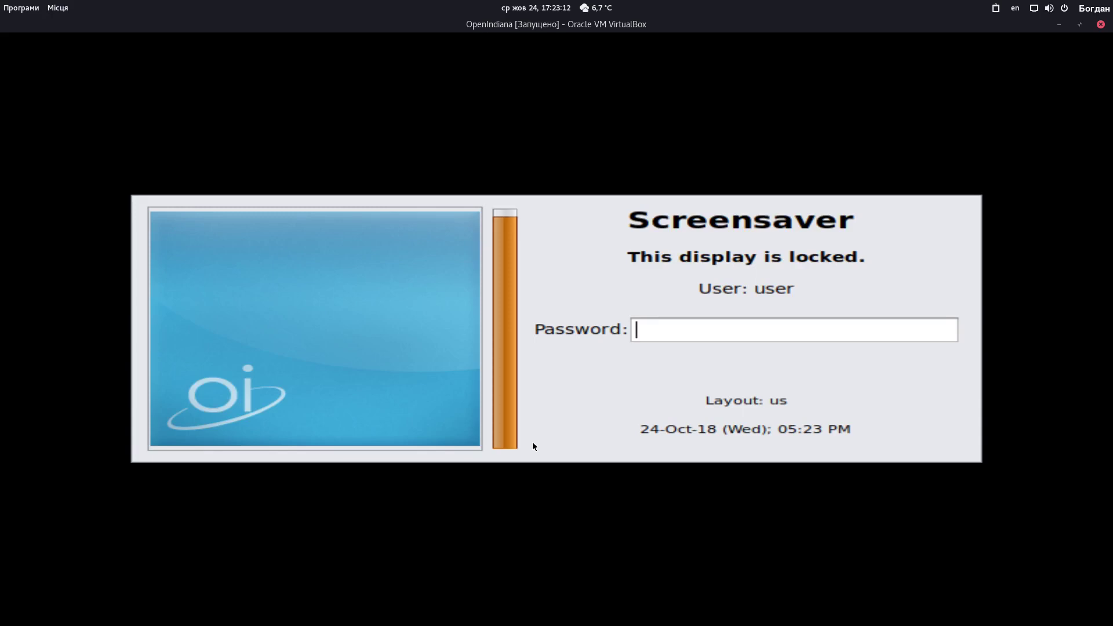
Unlock the screensaver with the user's password so the installer can finish
text(user)
key(Return)
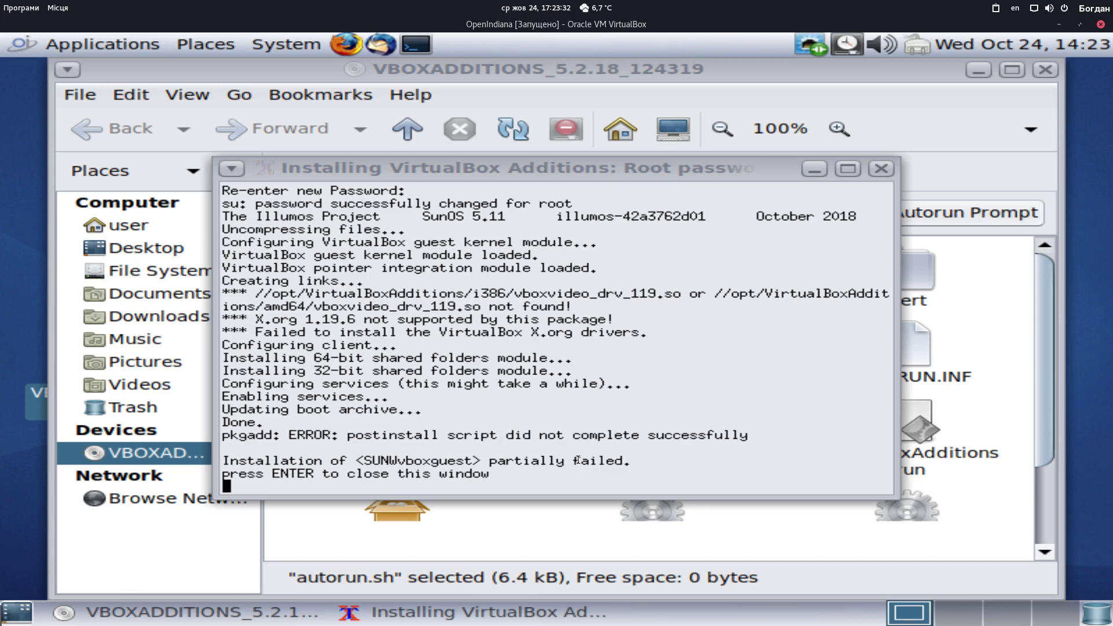
Close the finished installer terminal and run runasroot.sh from the disc folder
key(Return)
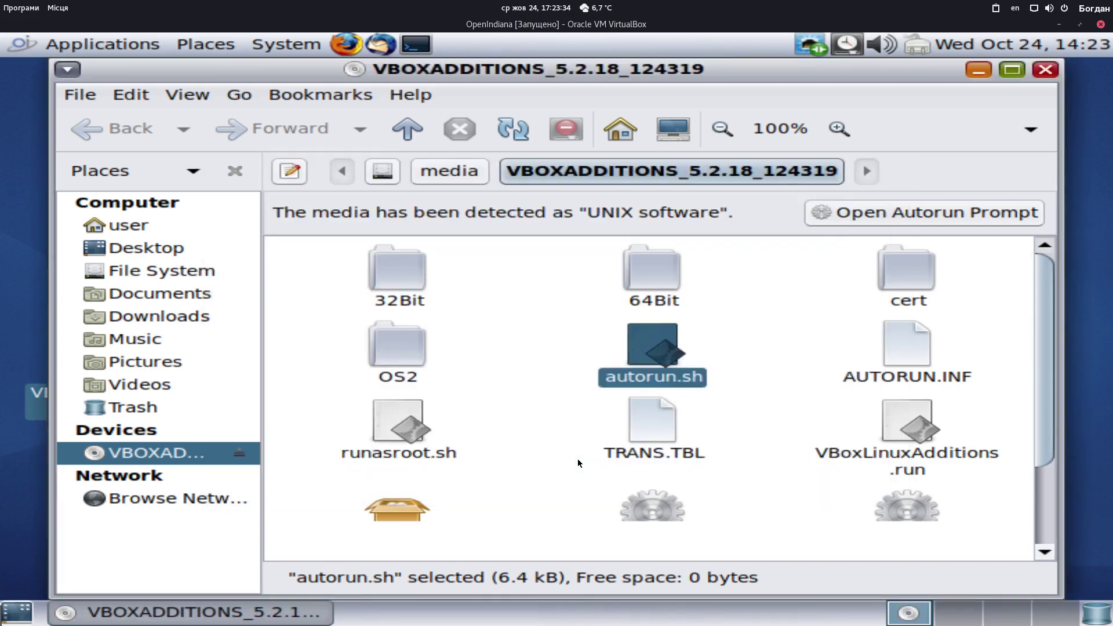
double_click(398, 426)
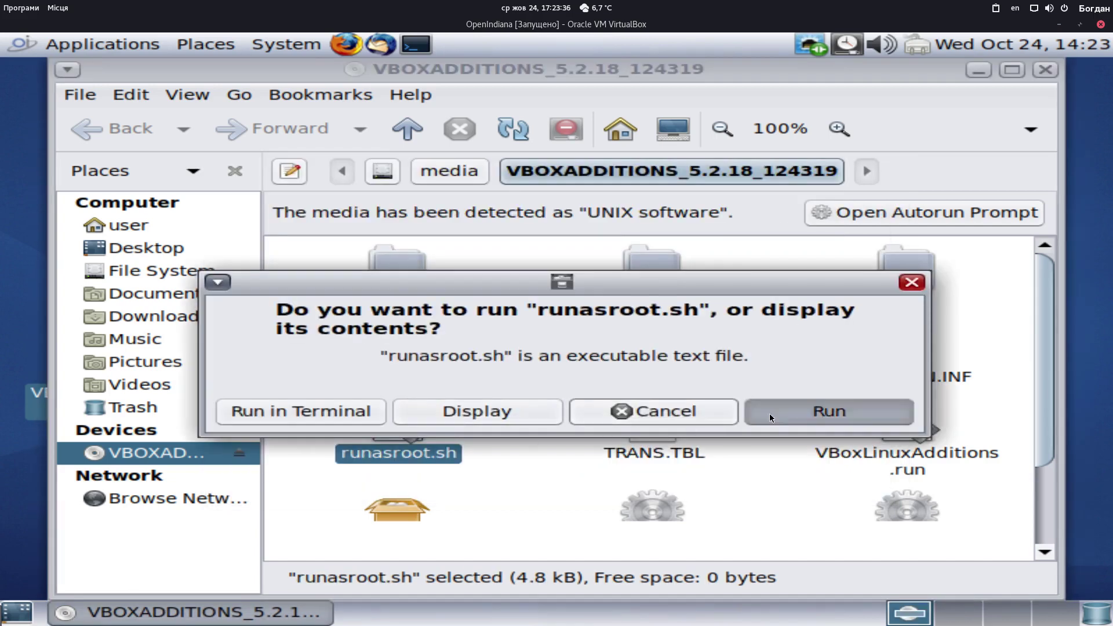
click(769, 412)
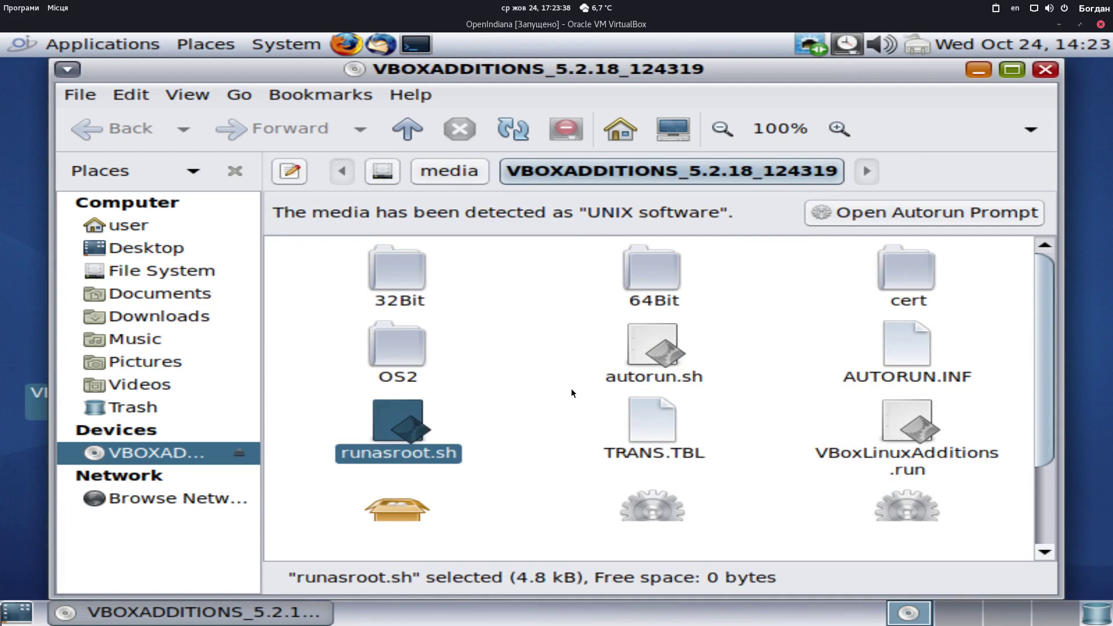
Open a terminal in the disc's folder and become root with su
right_click(504, 449)
click(645, 232)
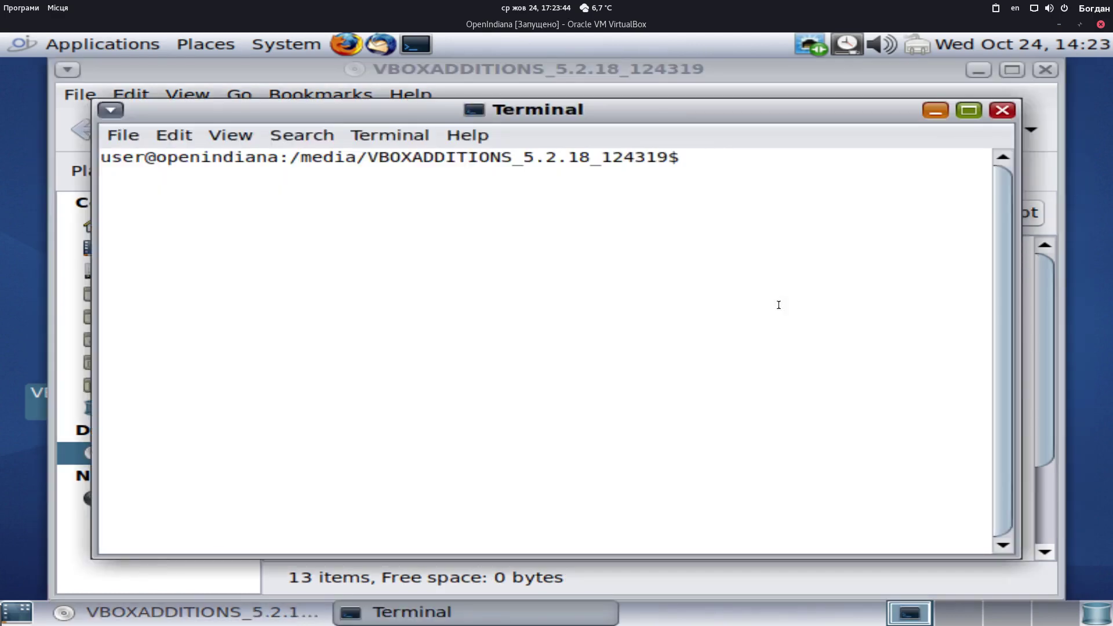
text(su)
key(Return)
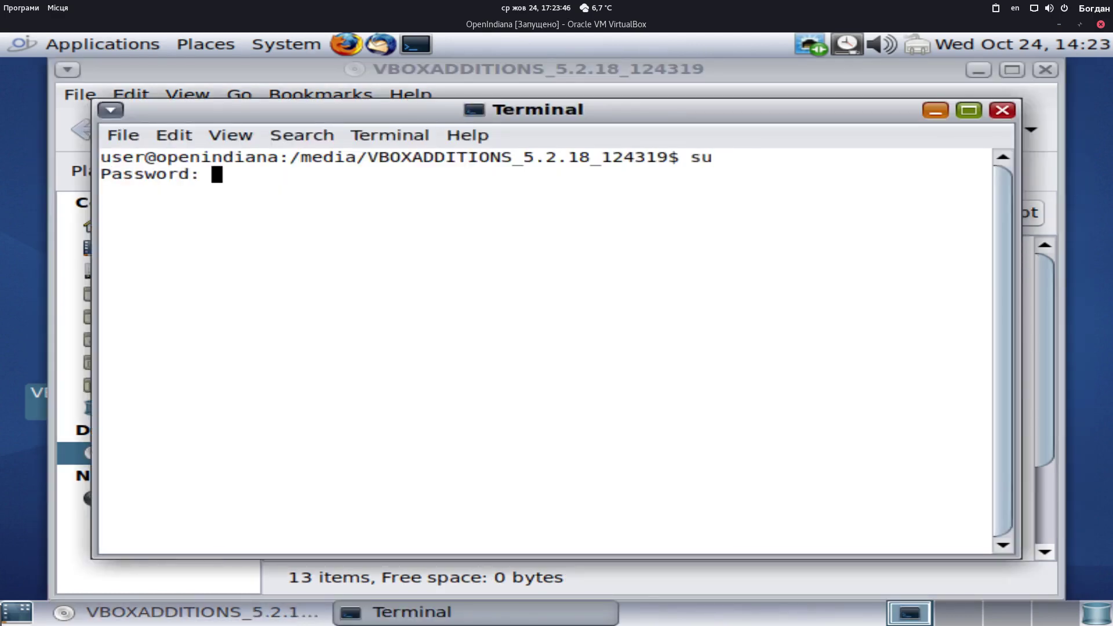
key(Return)
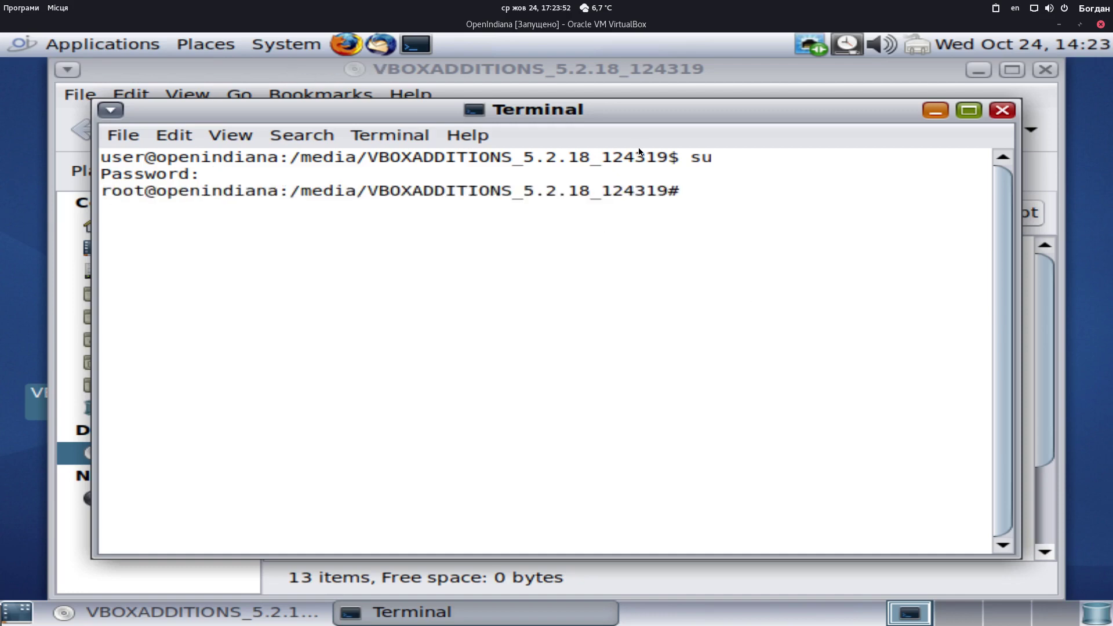
Run sh runasroot.sh as root, then exit the root shell and close the terminal
text(sh runas)
key(BackSpace)
key(Tab)
key(Return)
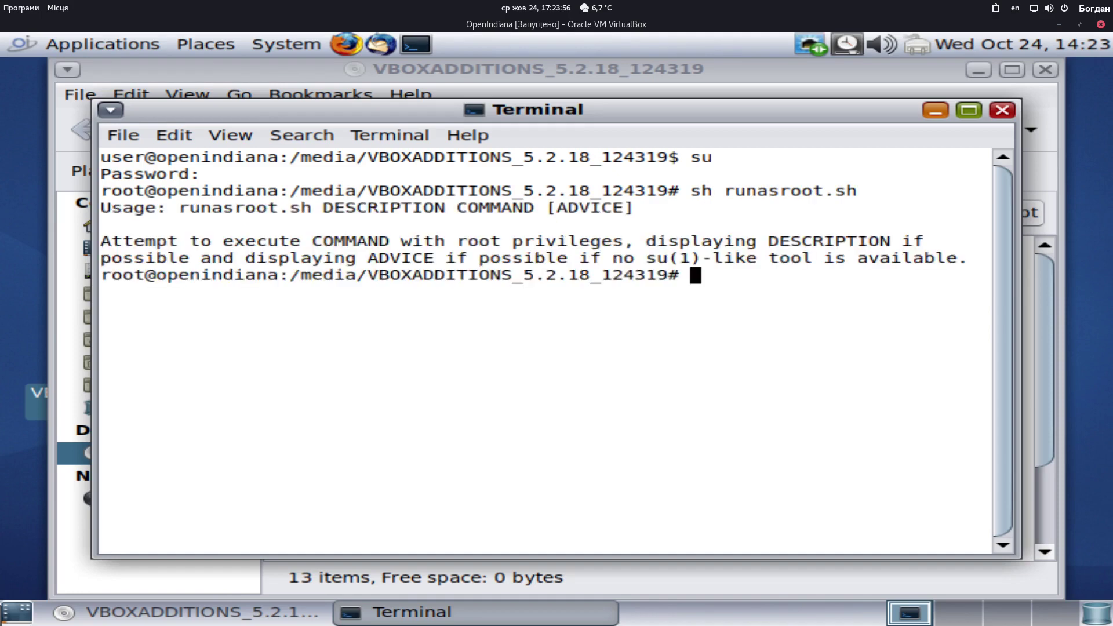
text(exit)
key(Return)
text(exit)
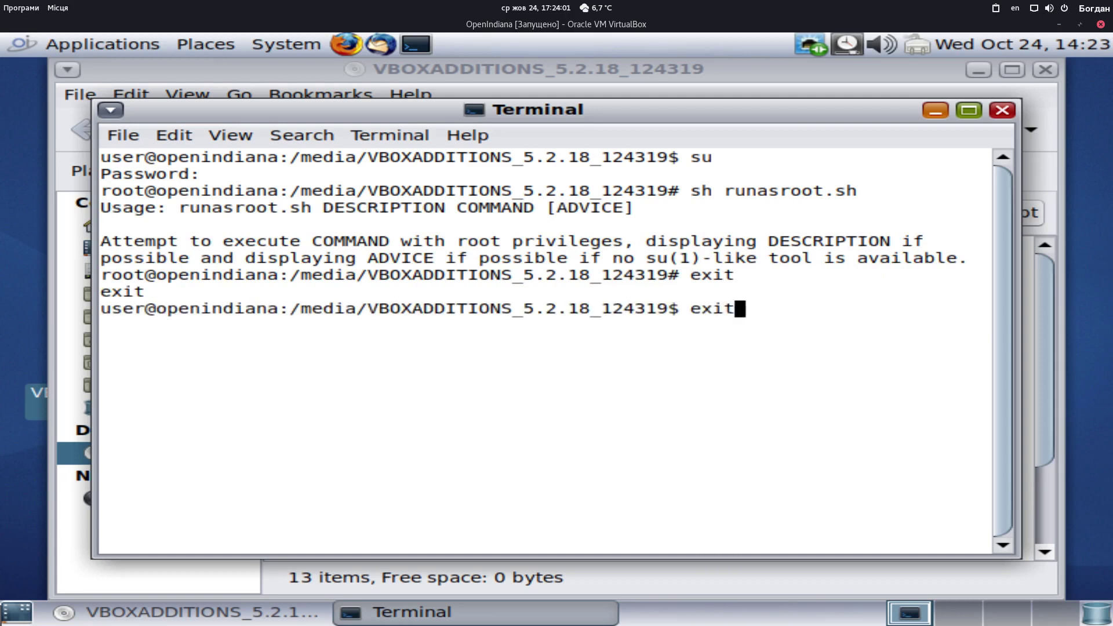
key(Return)
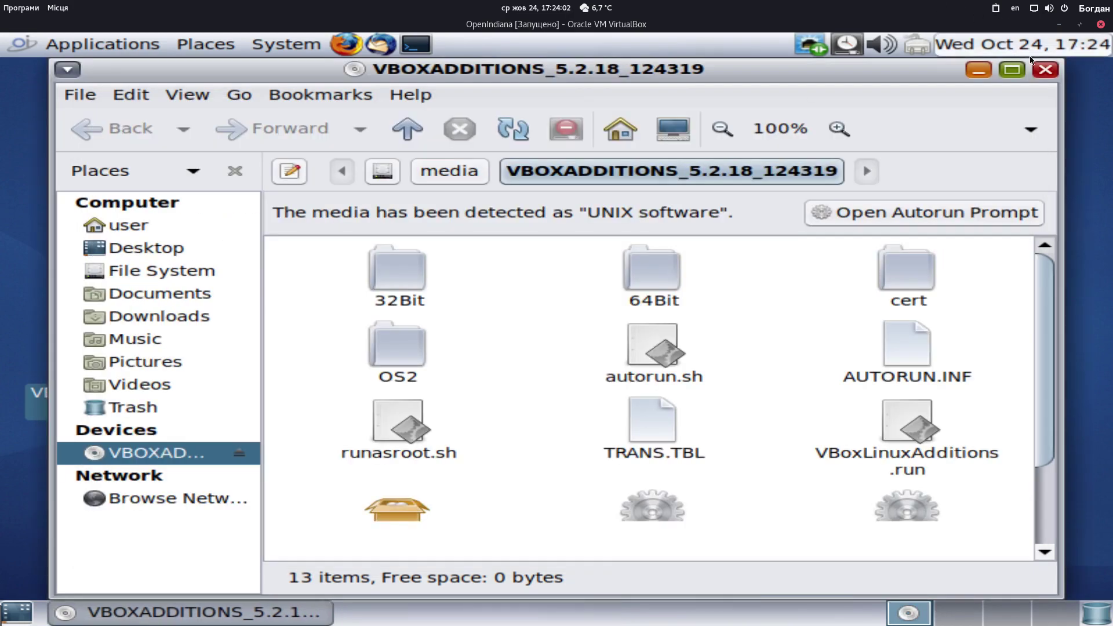
Close the VBOXADDITIONS folder window and look through the panel's Applications and System menus
click(1045, 69)
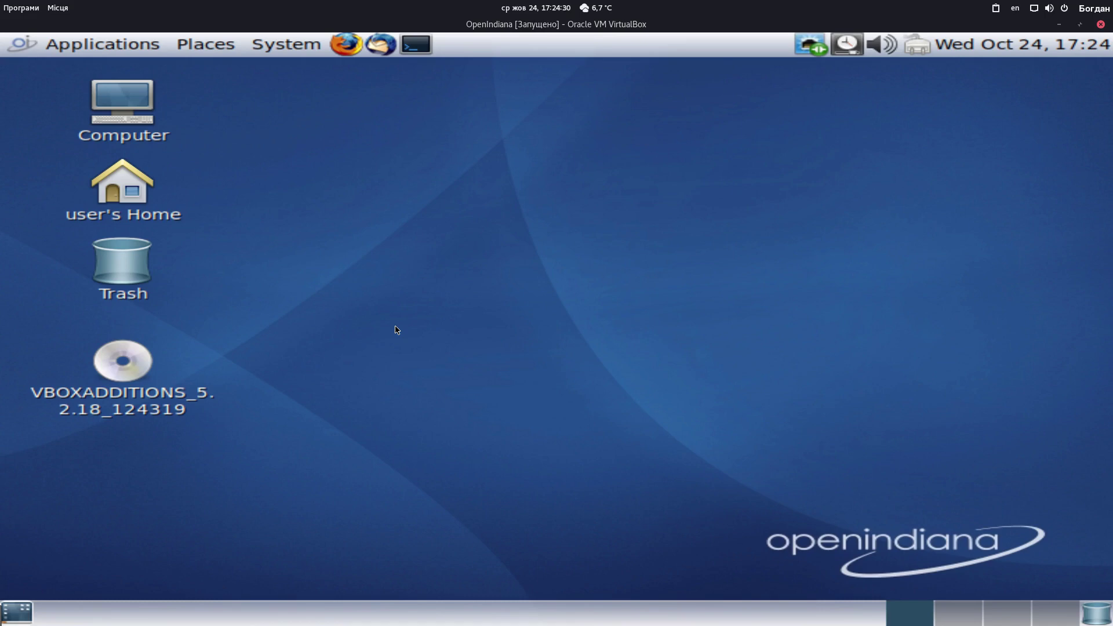
click(21, 49)
click(21, 50)
click(278, 53)
click(304, 54)
click(957, 613)
click(931, 613)
Browse the panel menus and launch MATE Terminal from the top panel
click(100, 45)
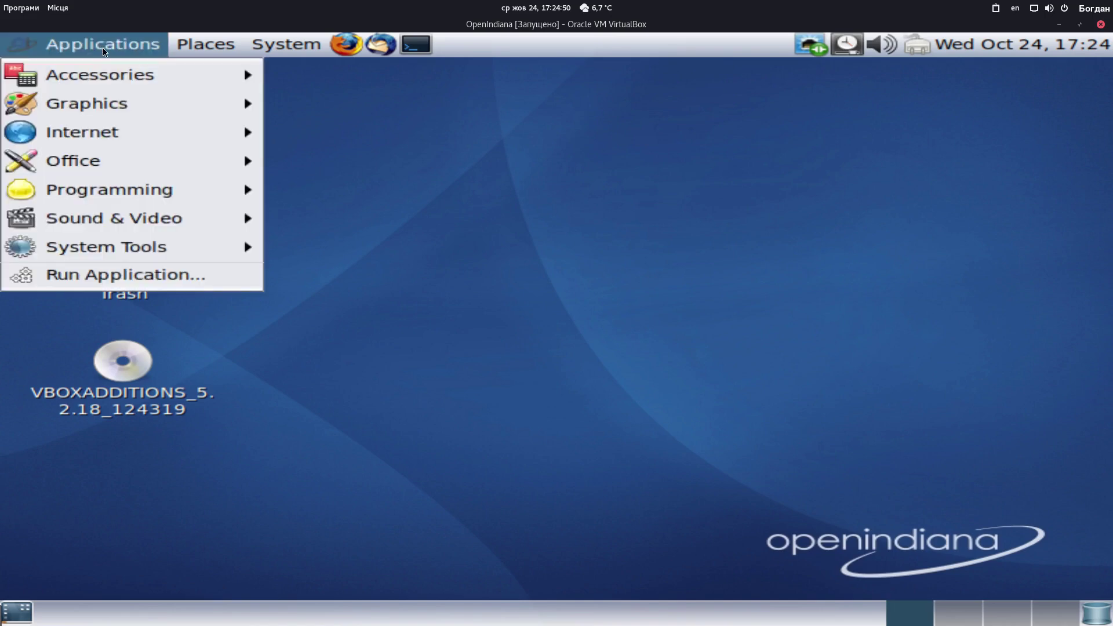
click(206, 44)
click(98, 44)
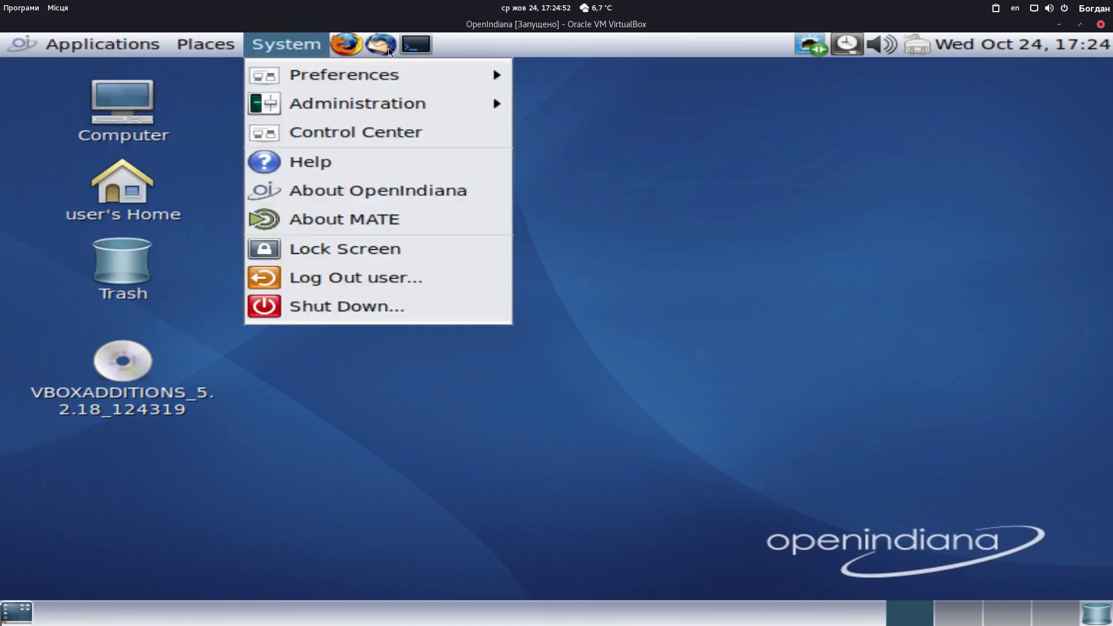
click(416, 44)
click(416, 44)
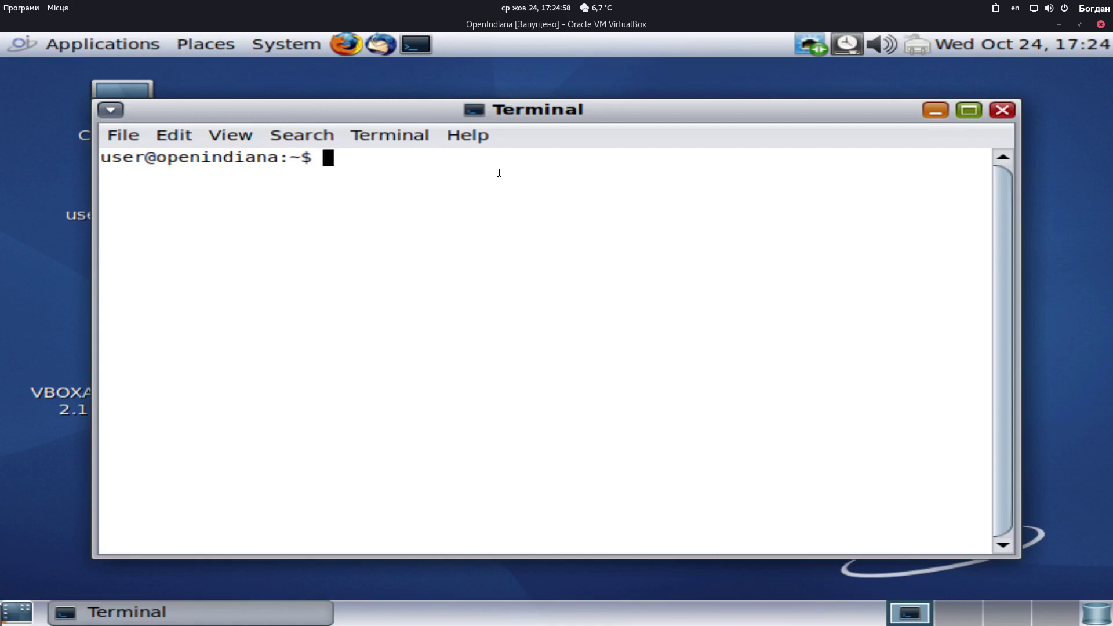
Check MATE Terminal's About box showing version 1.20.1, then close it and the terminal
text(m)
key(BackSpace)
click(468, 139)
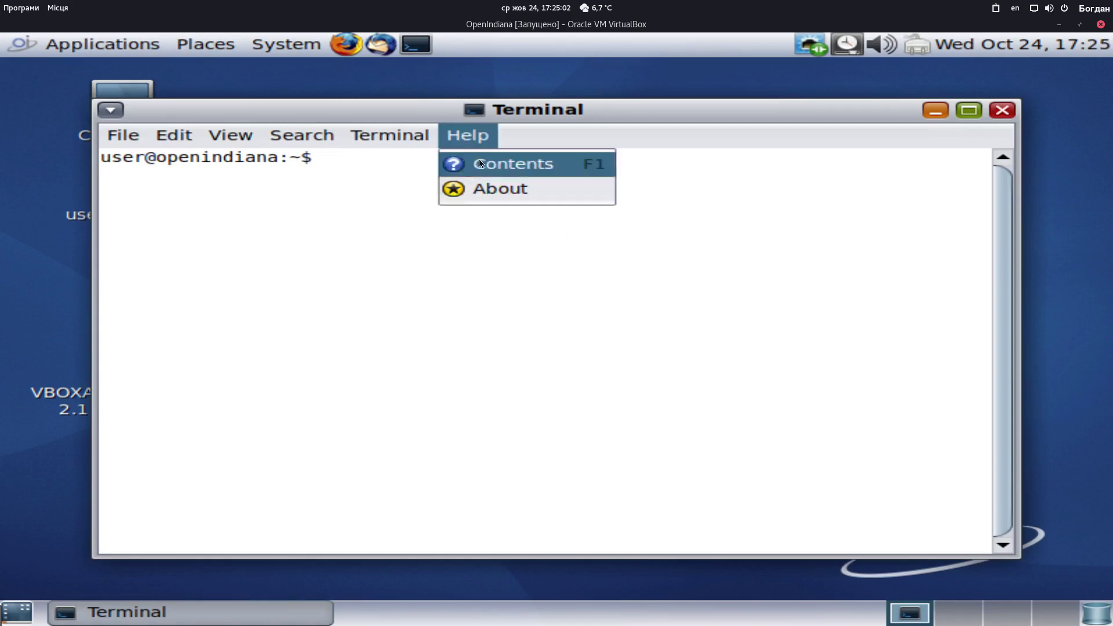
click(485, 187)
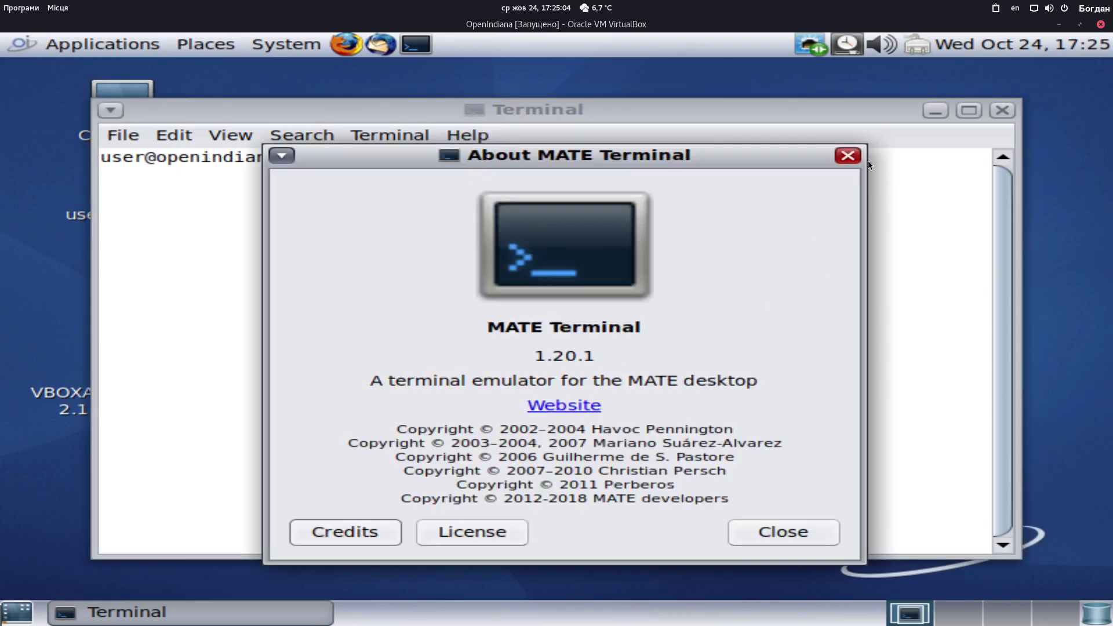
click(847, 156)
key(alt+F4)
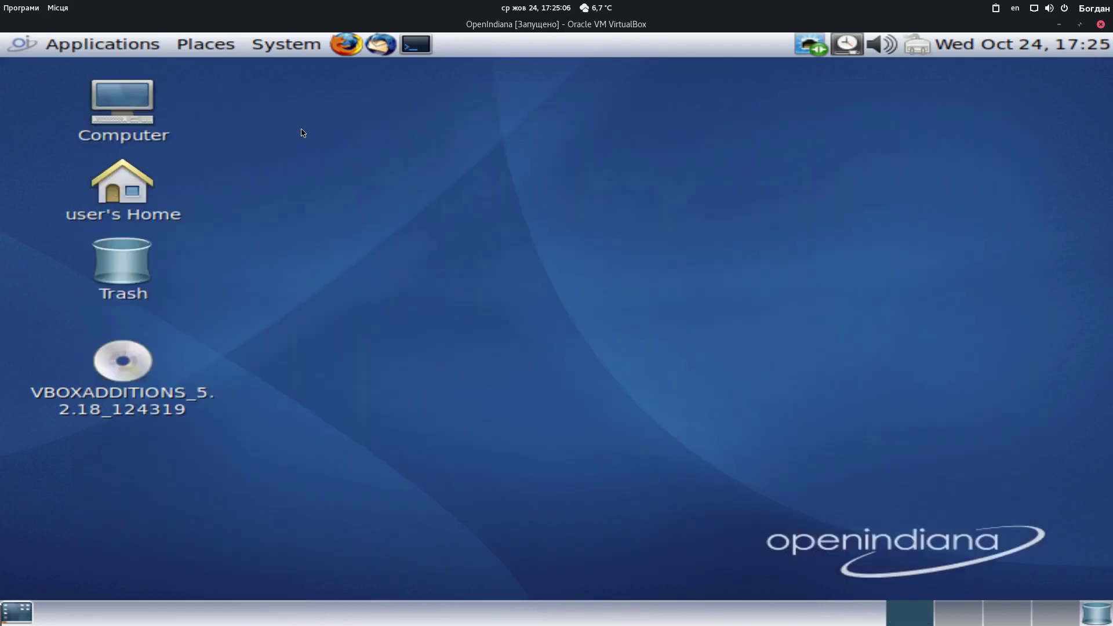
click(110, 51)
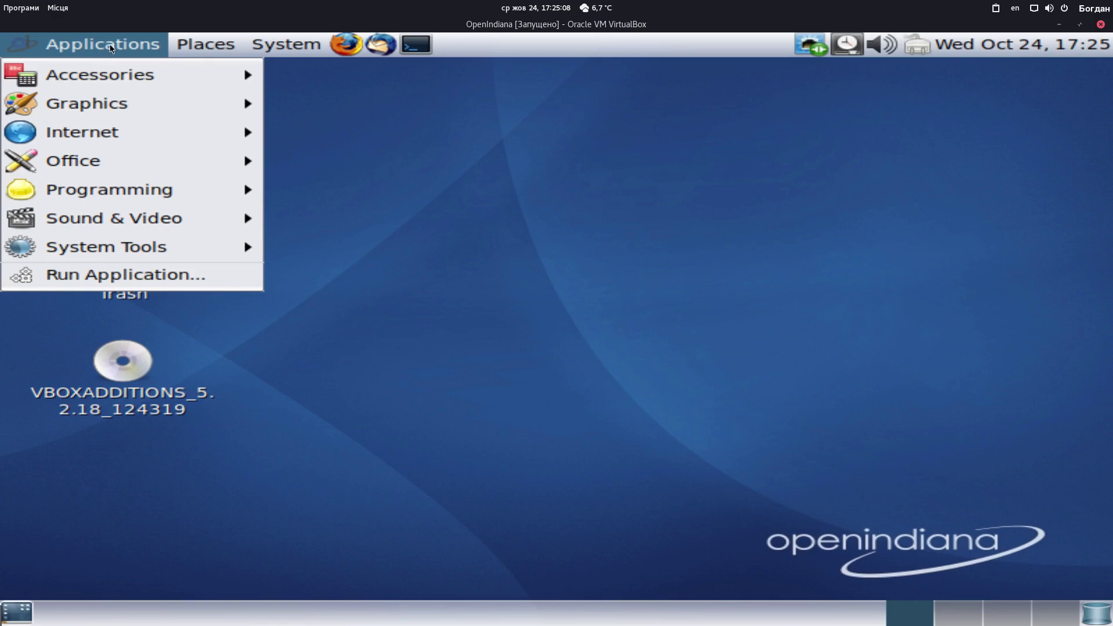
mouse_move(101, 73)
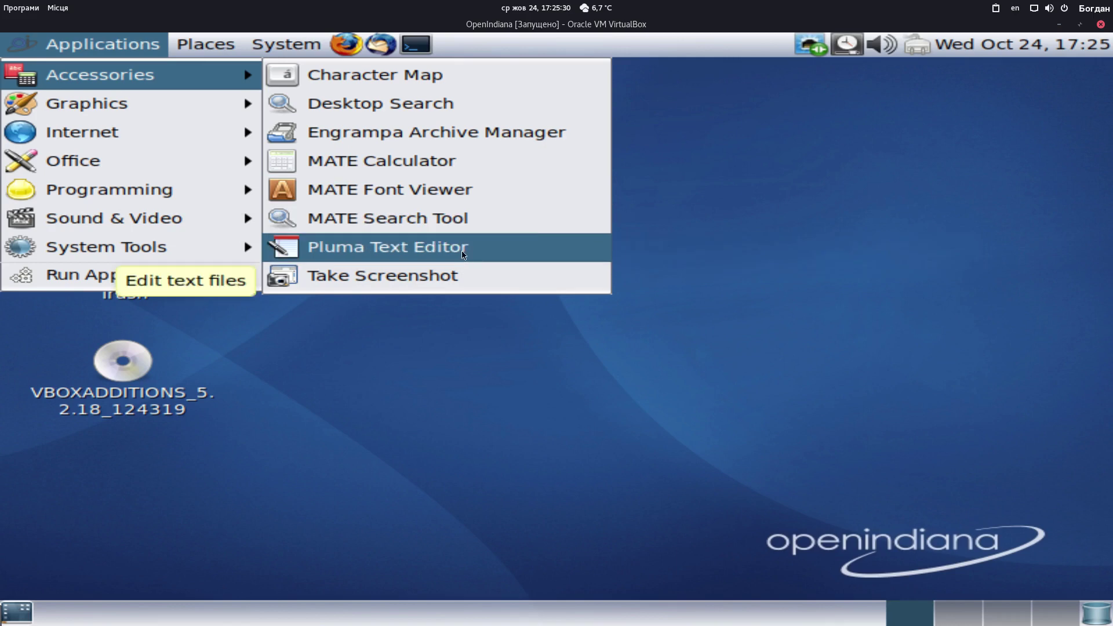
click(465, 255)
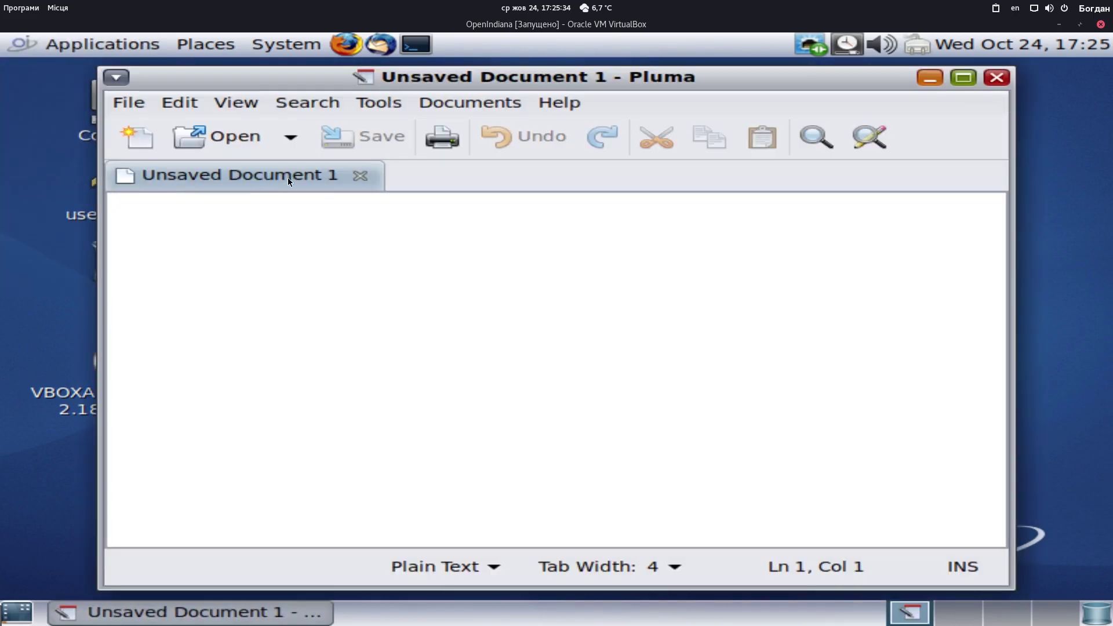
click(144, 107)
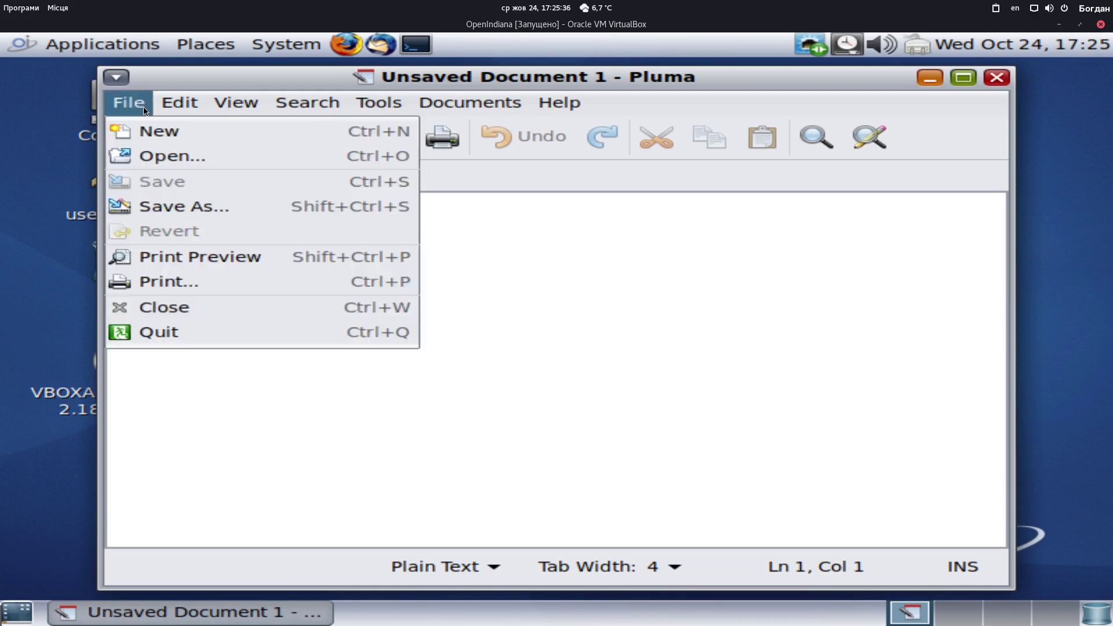
click(158, 130)
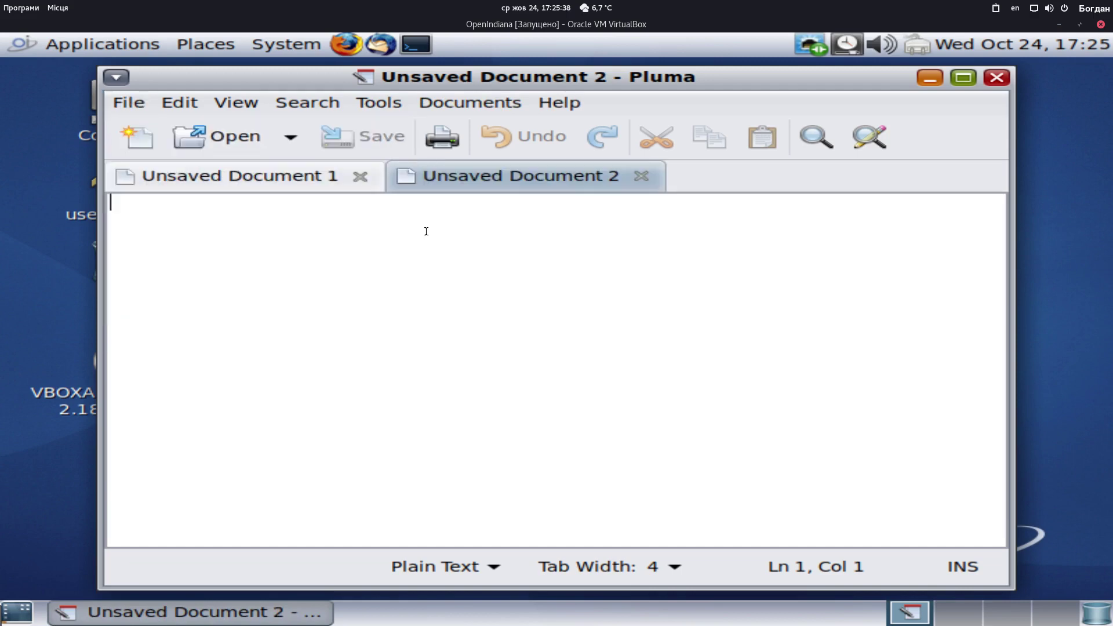
click(641, 176)
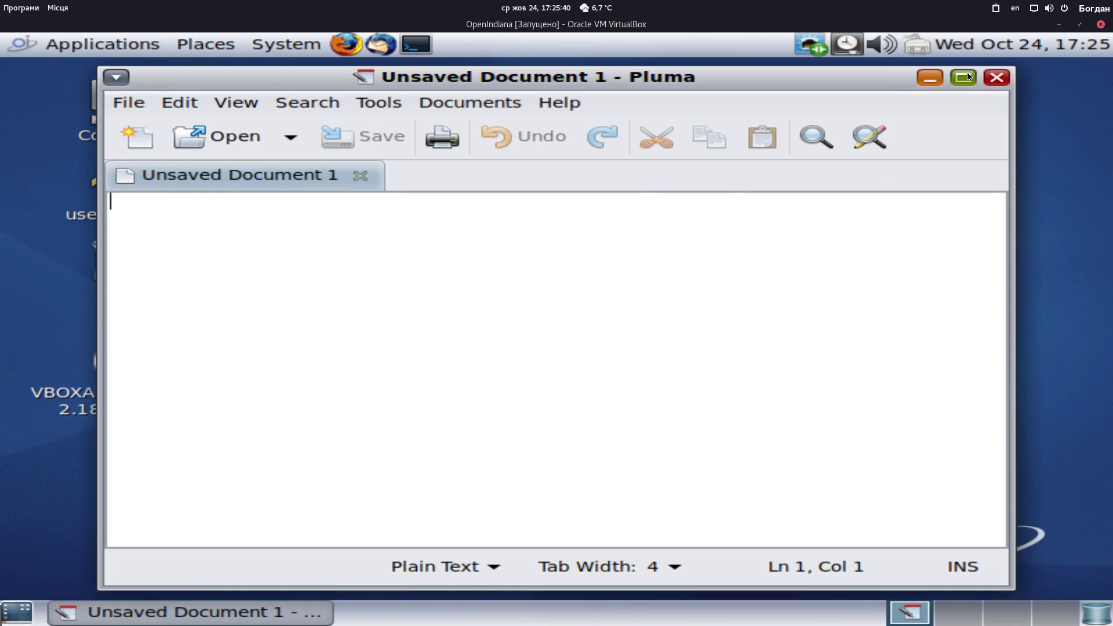
click(559, 103)
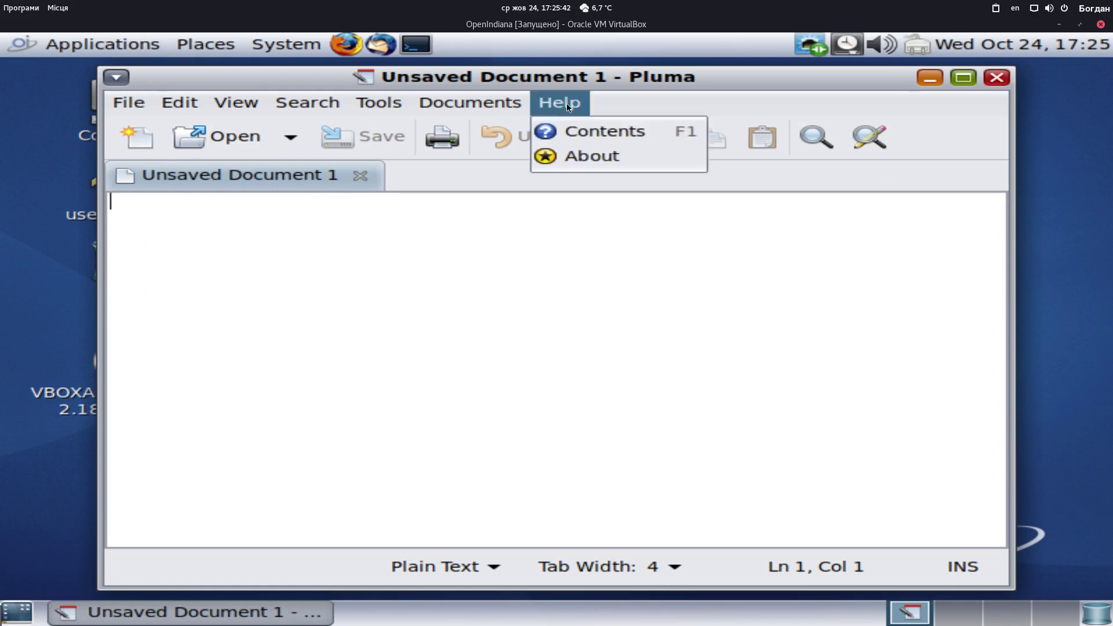
click(589, 157)
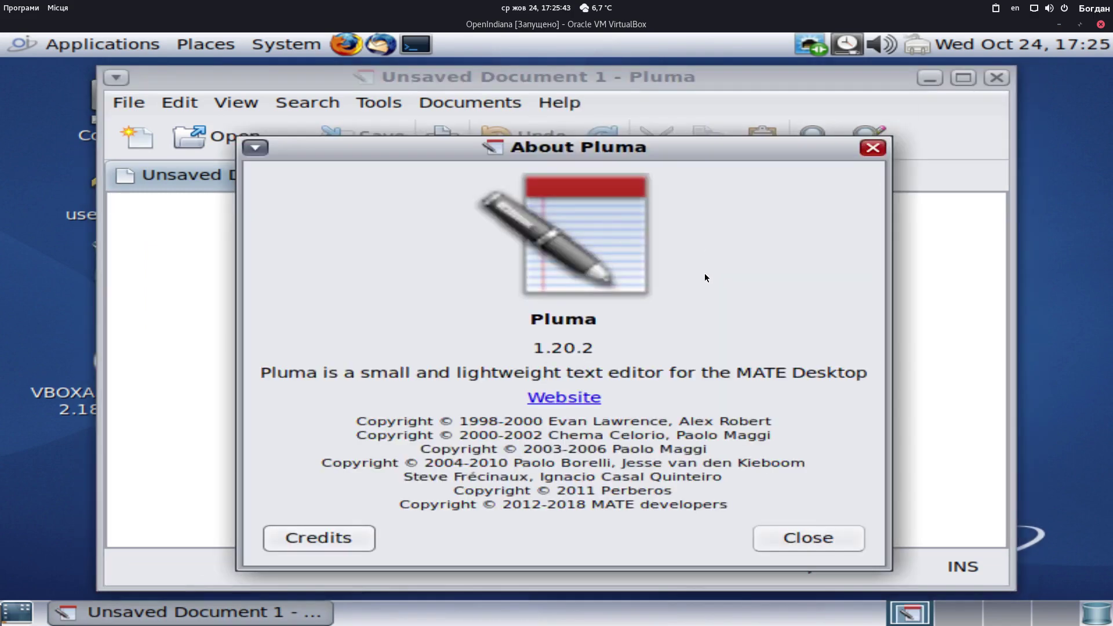
click(872, 148)
click(996, 77)
click(13, 50)
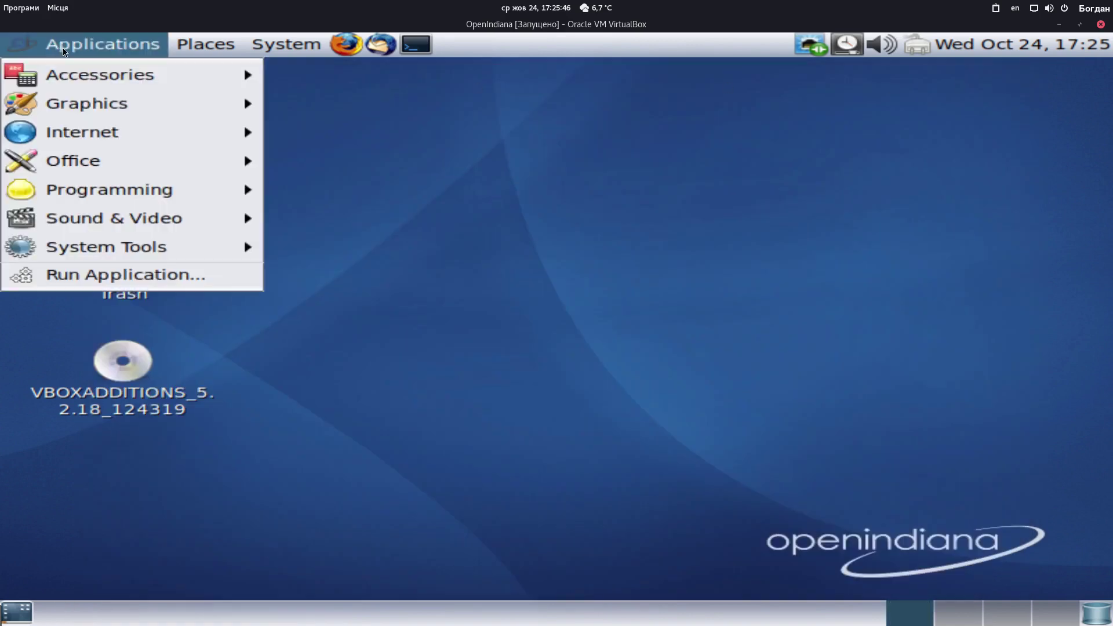
mouse_move(159, 78)
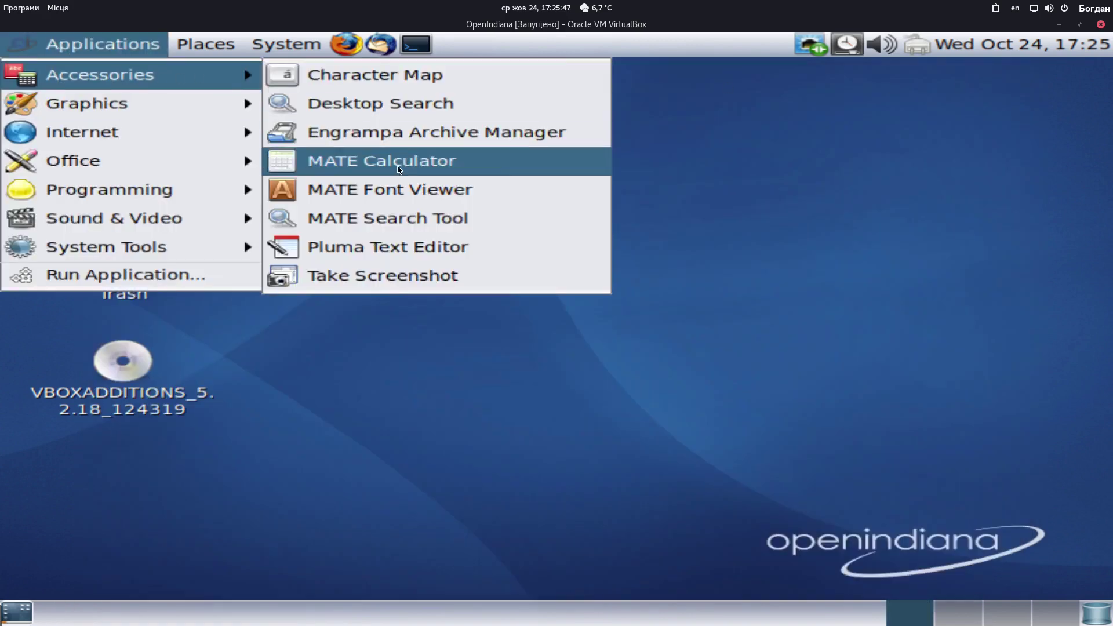
click(410, 275)
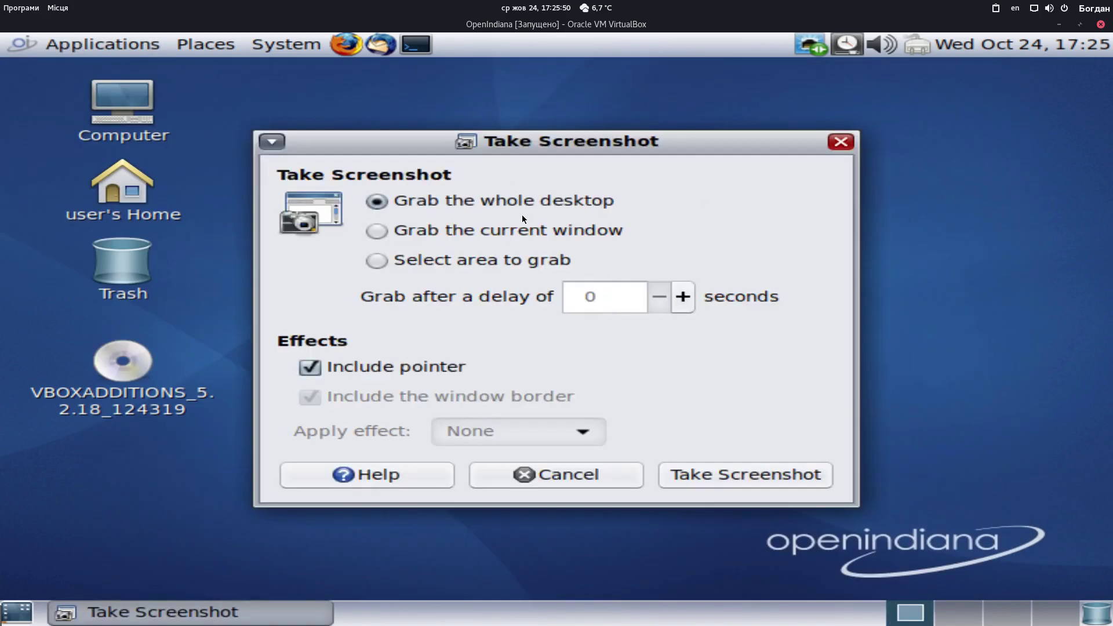
click(841, 142)
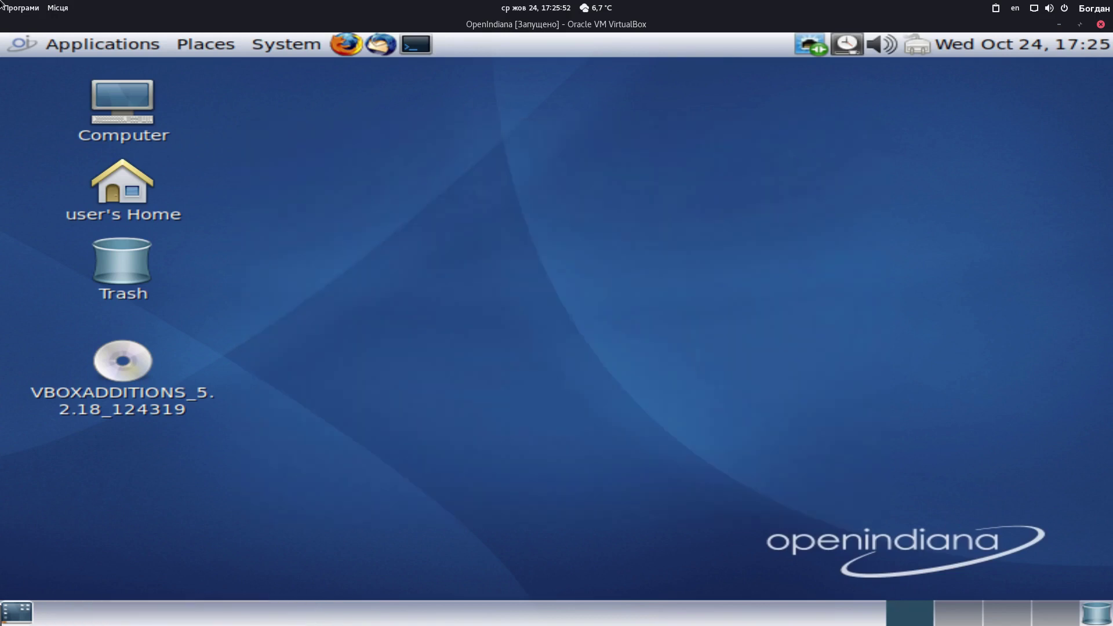
click(84, 54)
mouse_move(87, 108)
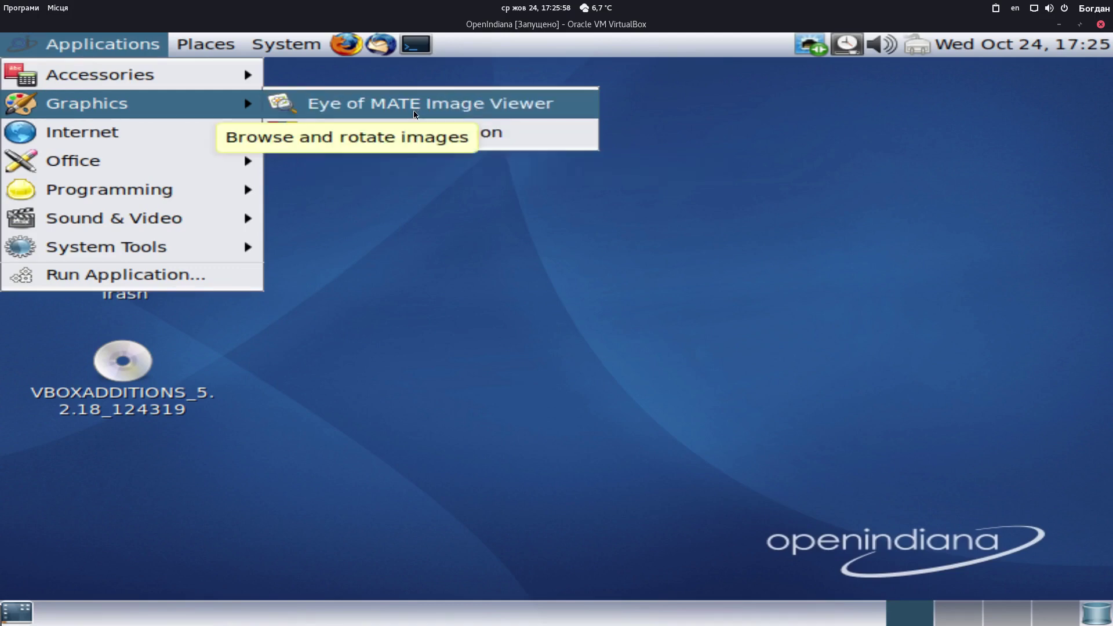
click(488, 109)
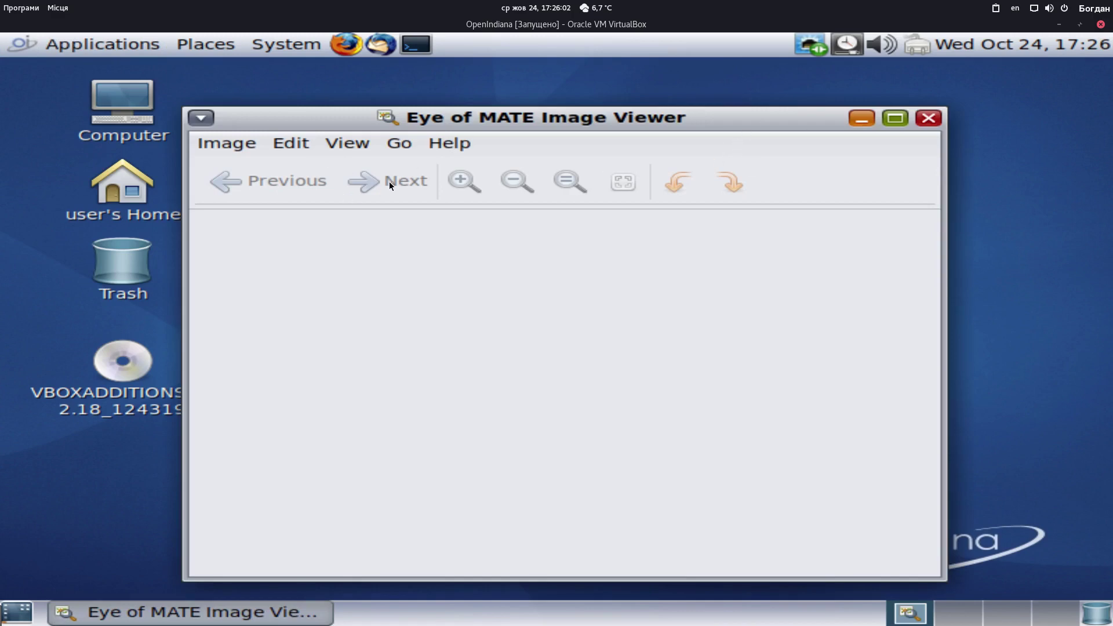
click(927, 118)
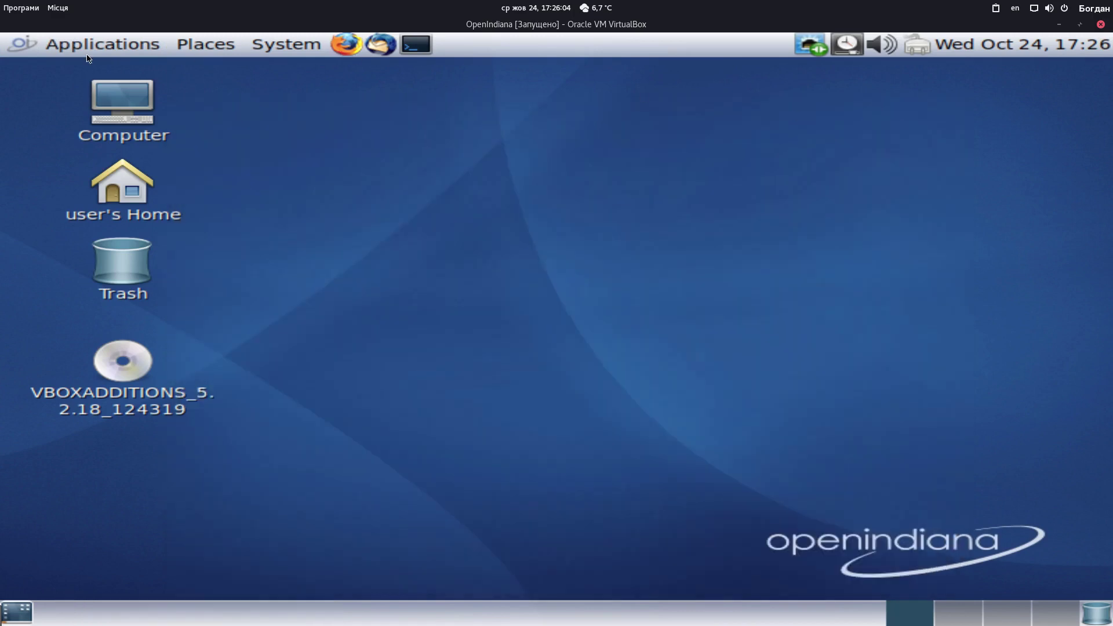
click(103, 44)
mouse_move(131, 108)
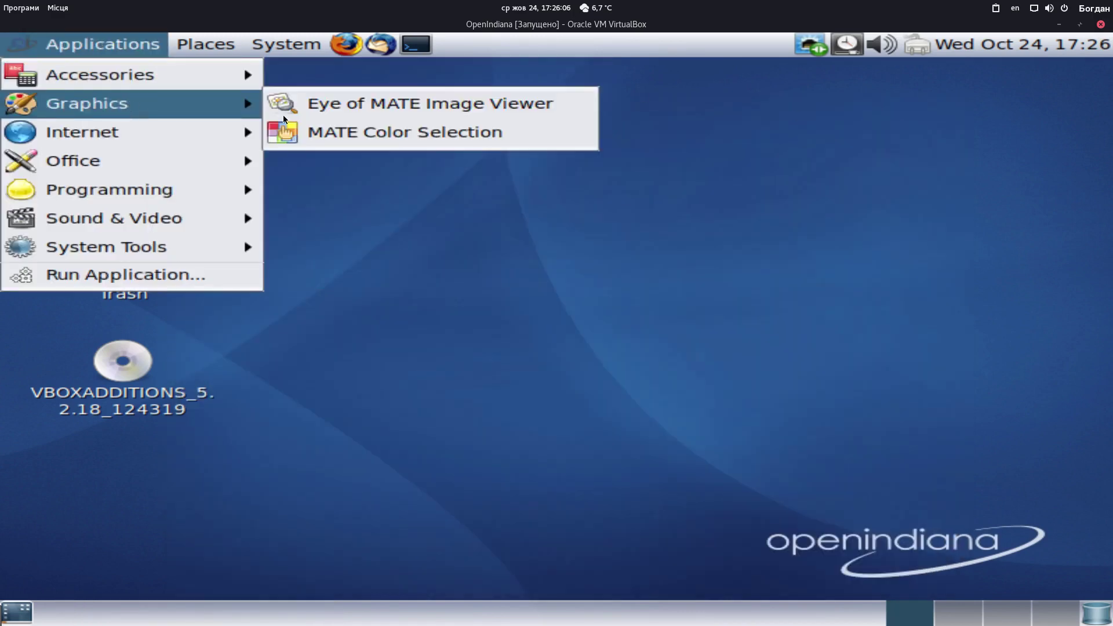
click(381, 133)
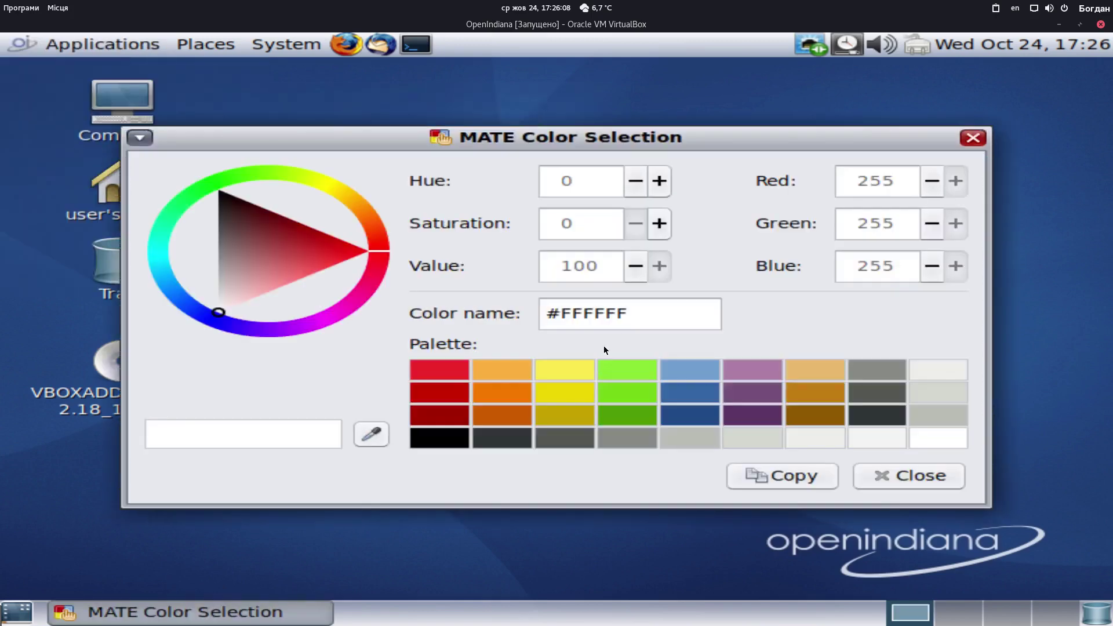
click(979, 139)
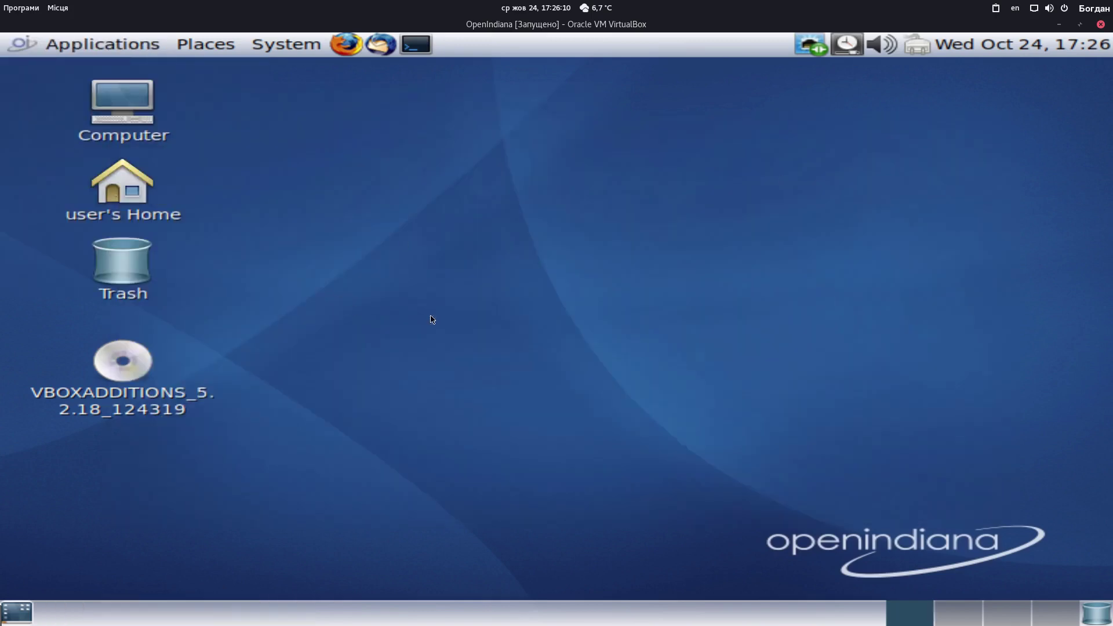
click(113, 44)
mouse_move(143, 112)
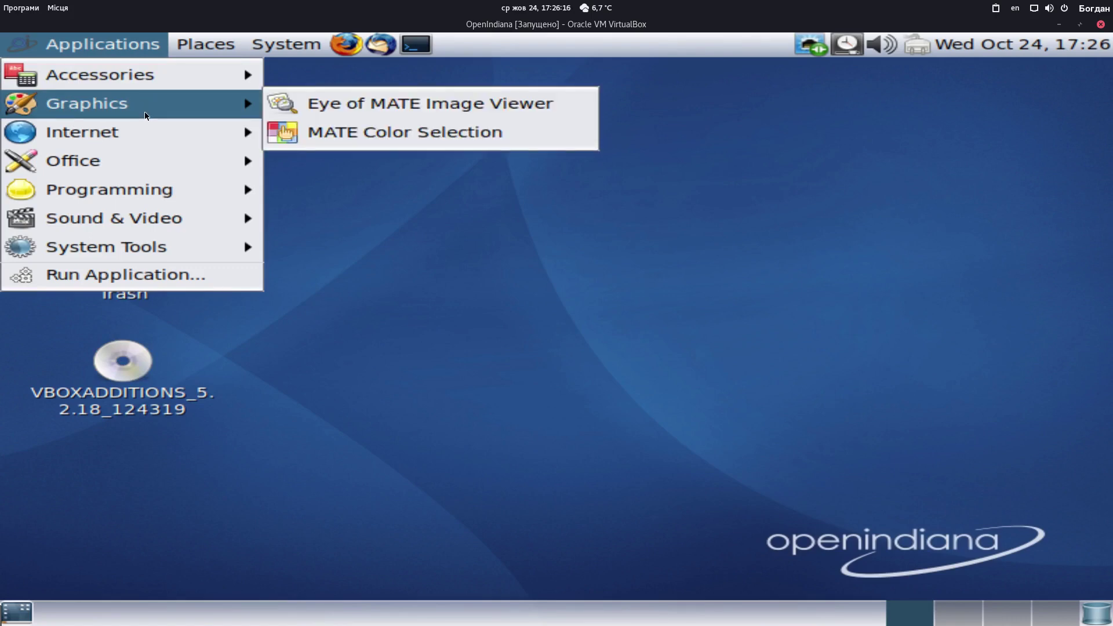
Launch Firefox, then move the Default Browser prompt higher and dismiss it
mouse_move(143, 131)
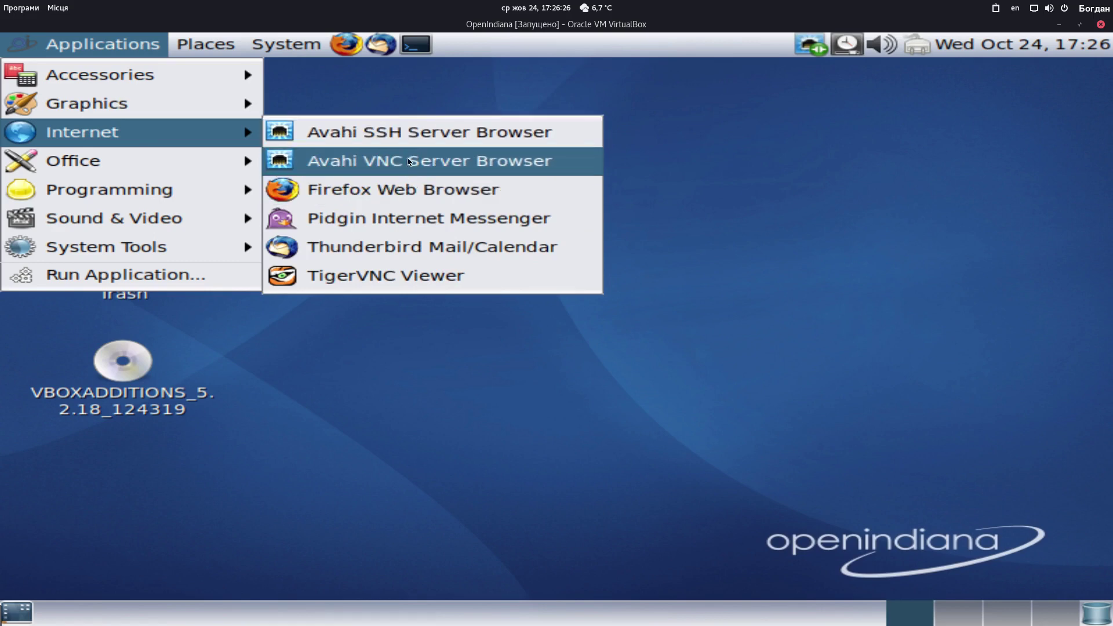
click(381, 192)
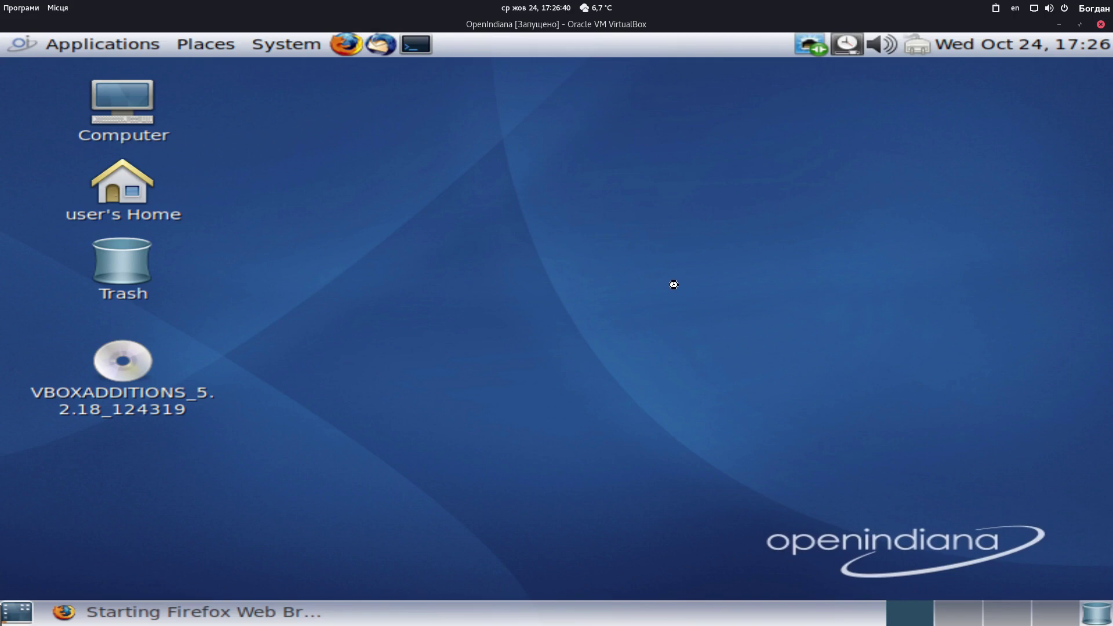
click(95, 44)
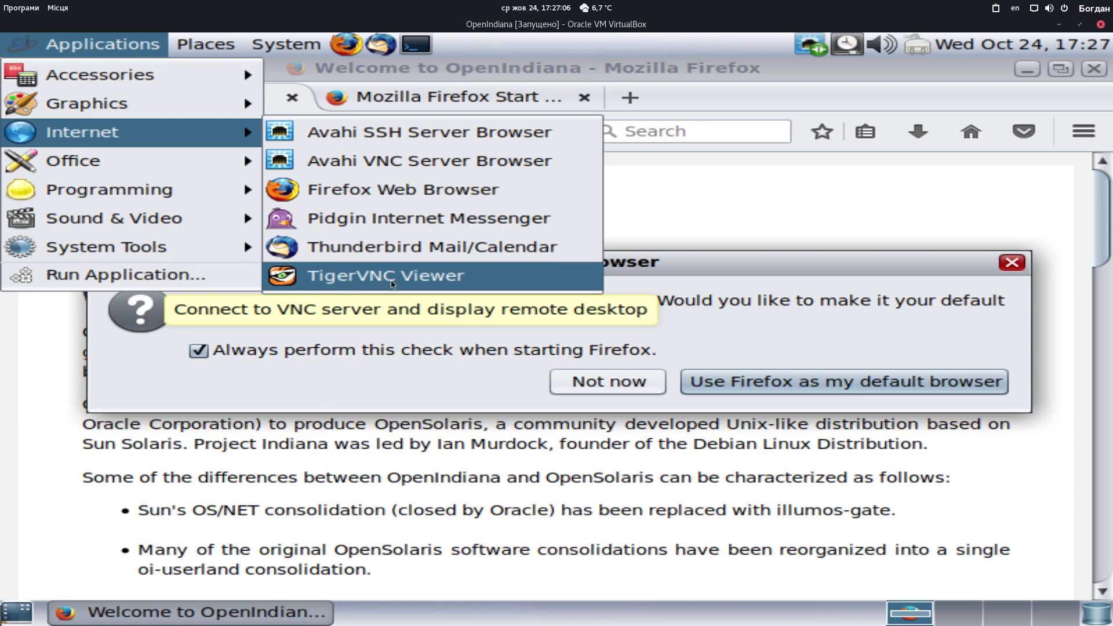
click(494, 323)
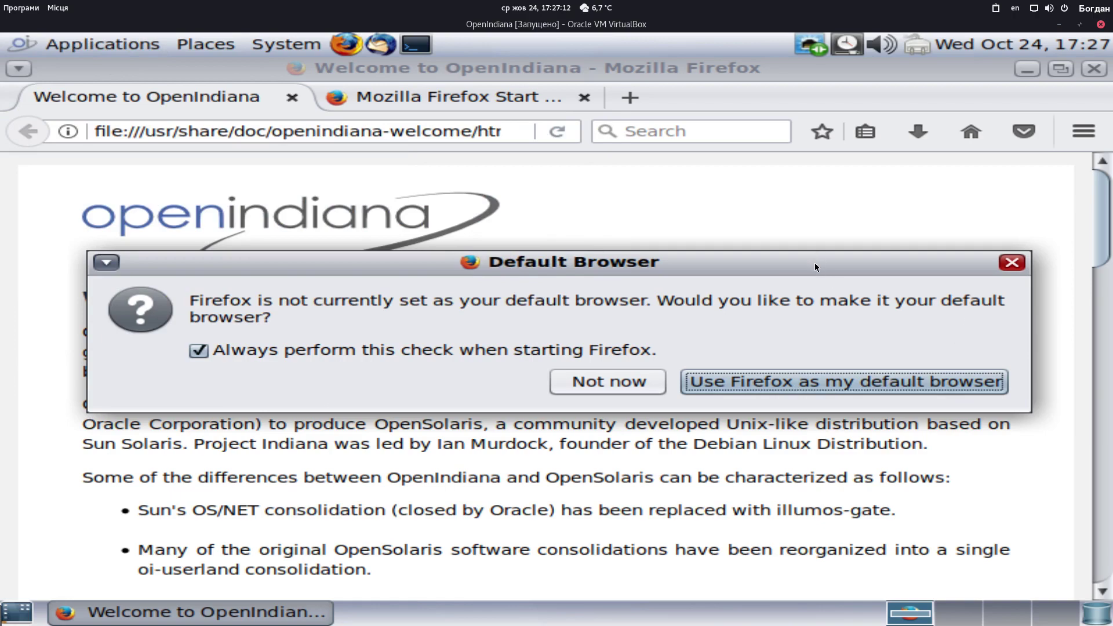
drag(797, 263, 781, 215)
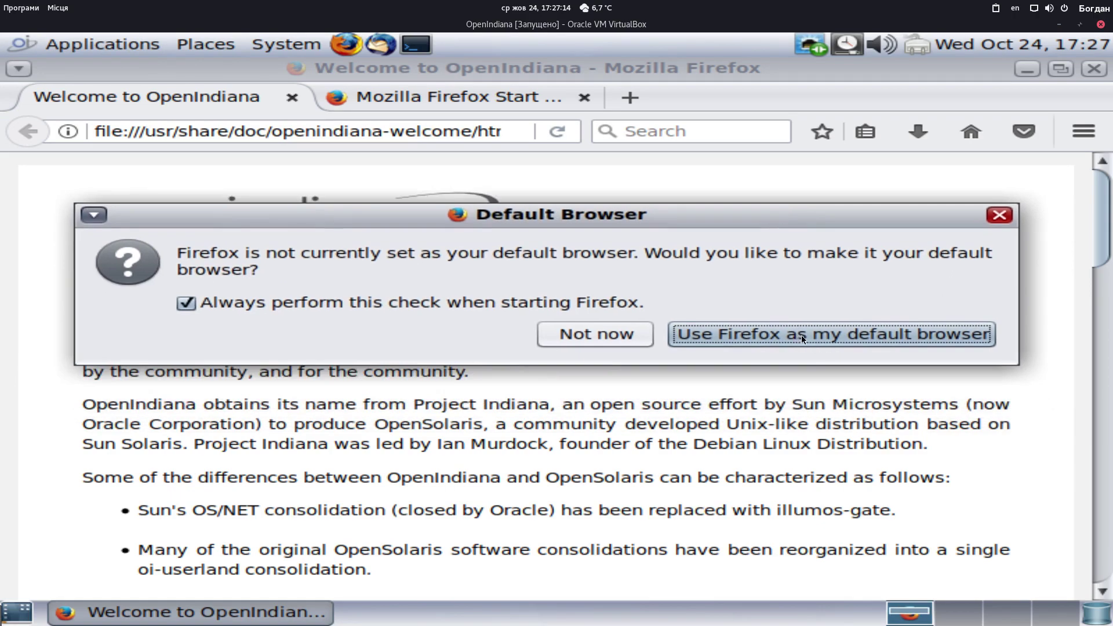
click(1002, 216)
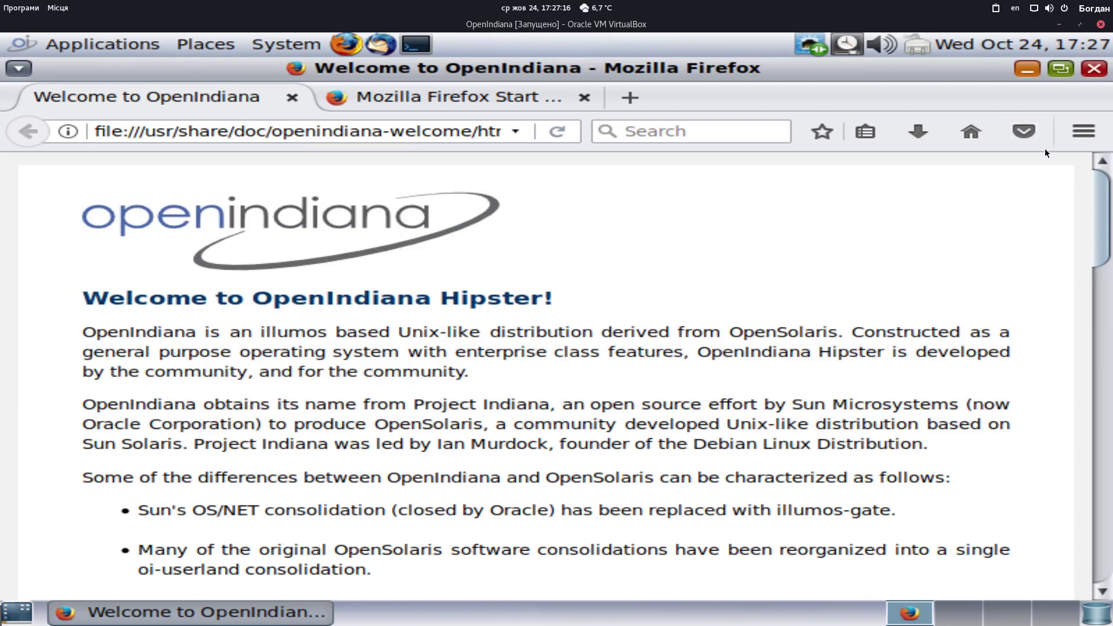
Confirm through Help > About Firefox that the browser is Firefox ESR 52.9.0 (32-bit)
click(1082, 133)
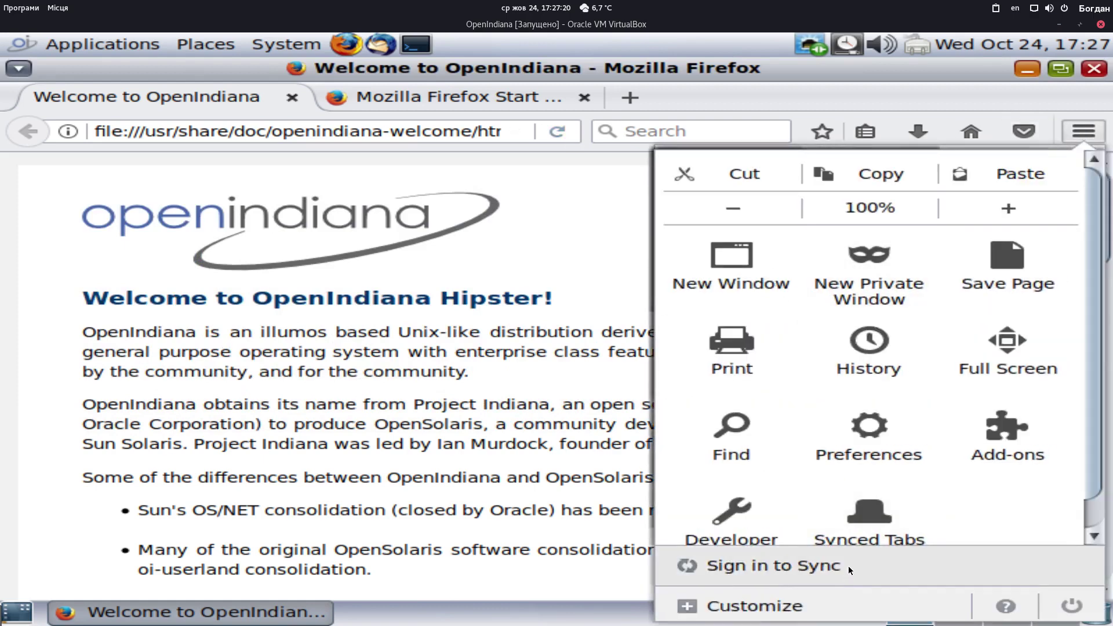
scroll(857, 544, down, 1)
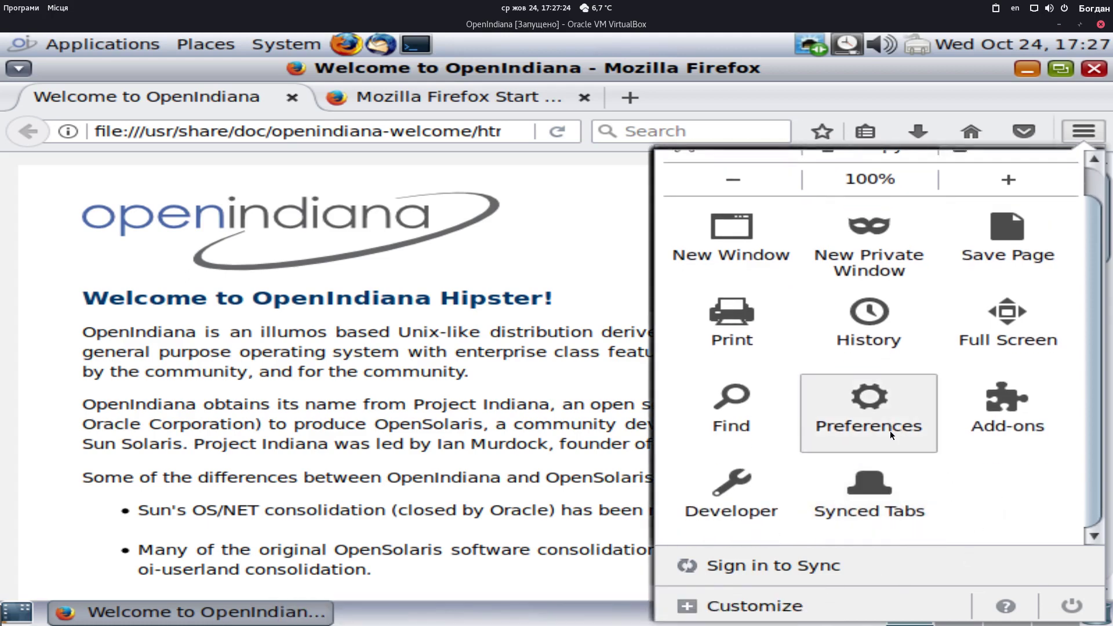
scroll(918, 451, up, 1)
scroll(951, 459, down, 1)
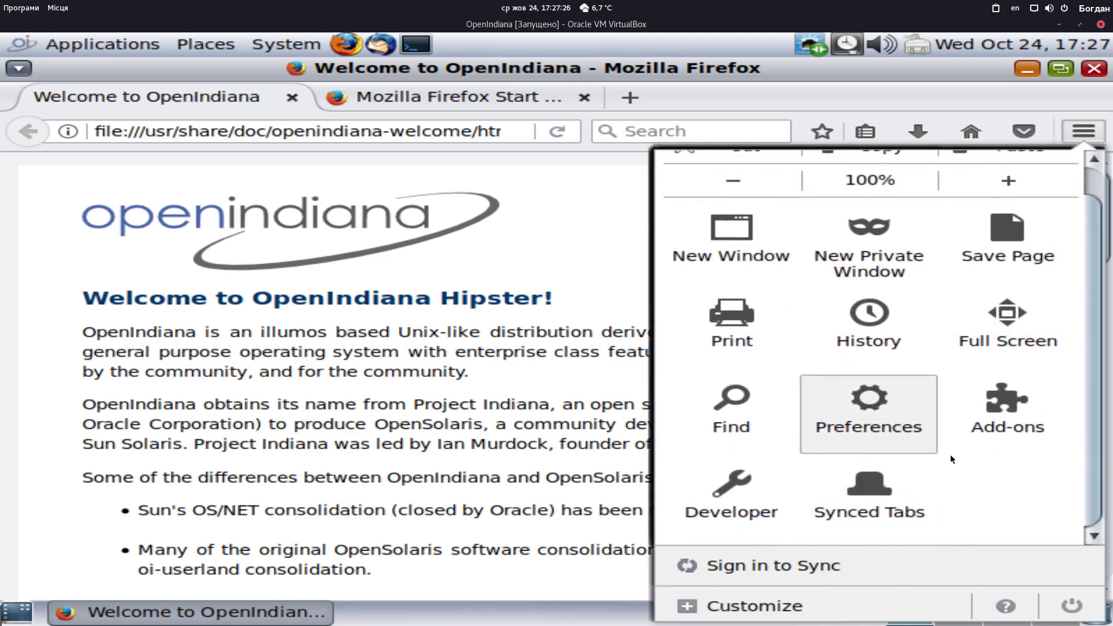
click(1004, 605)
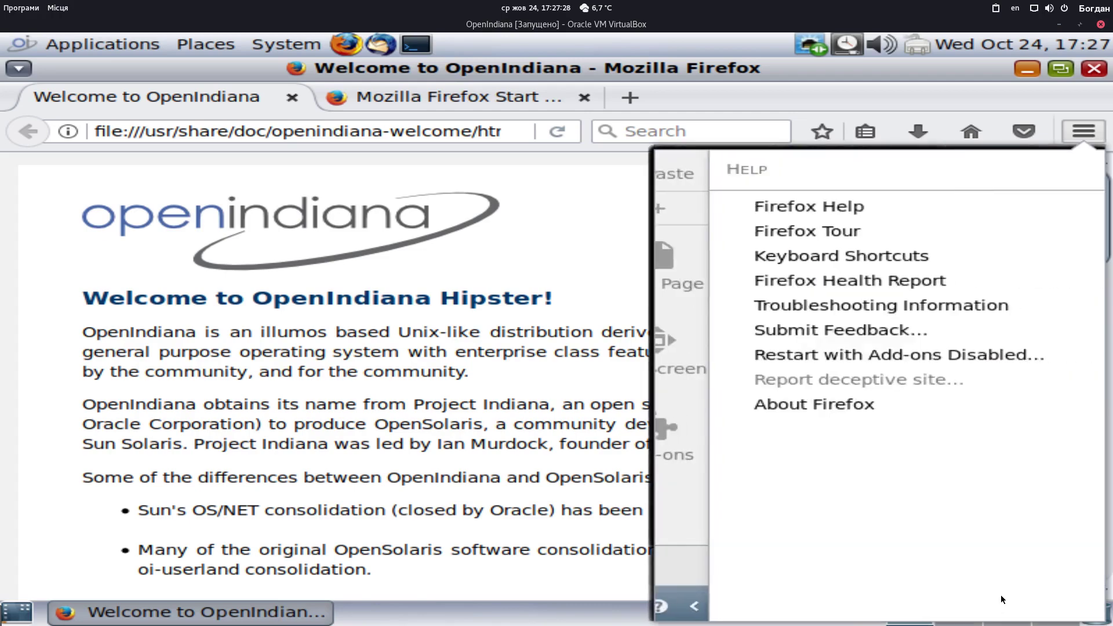
click(841, 404)
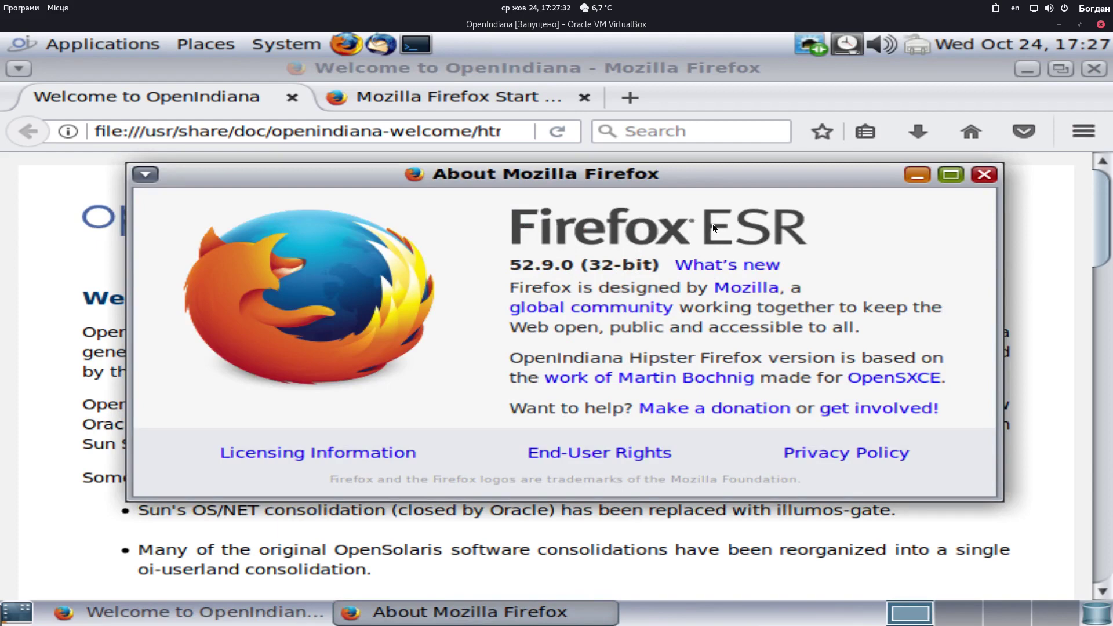
click(985, 175)
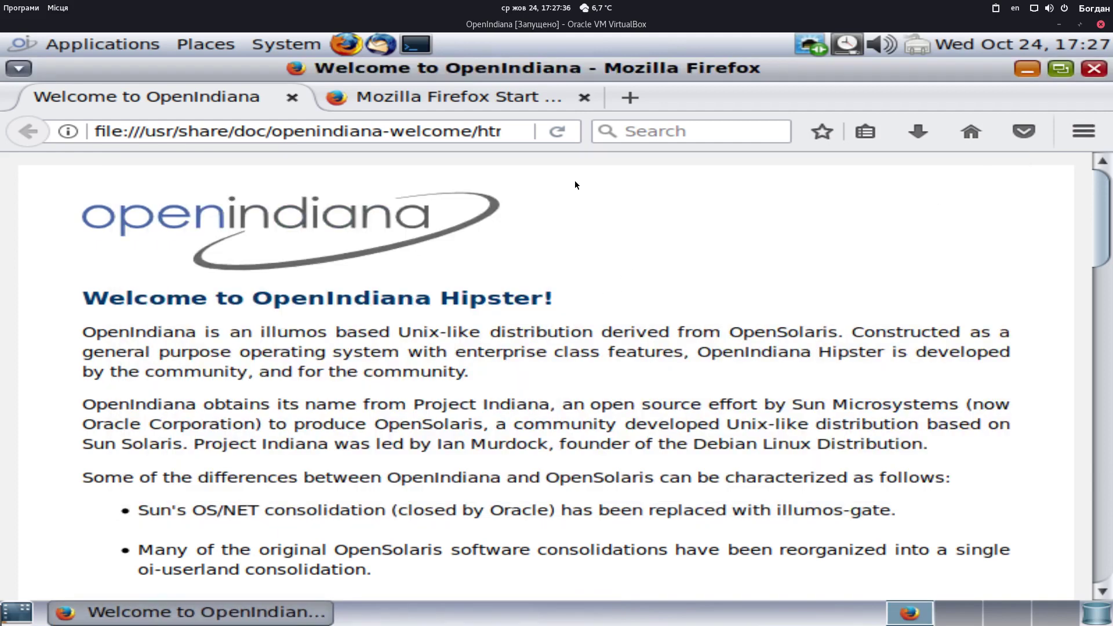
Select the page address, then quit Firefox and close both open tabs
click(491, 131)
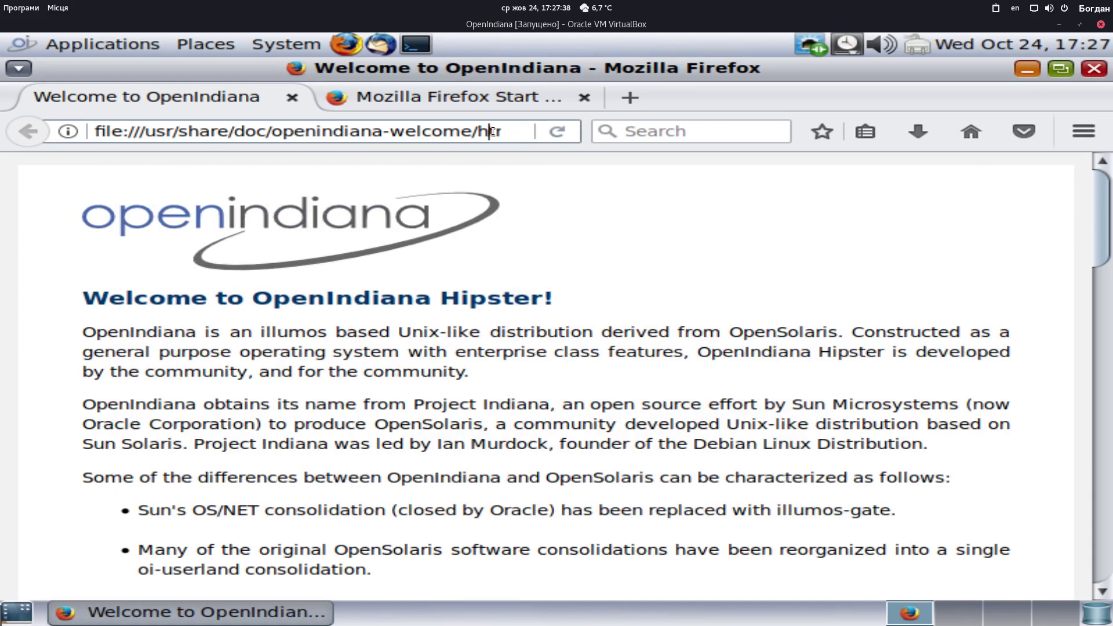
triple_click(492, 131)
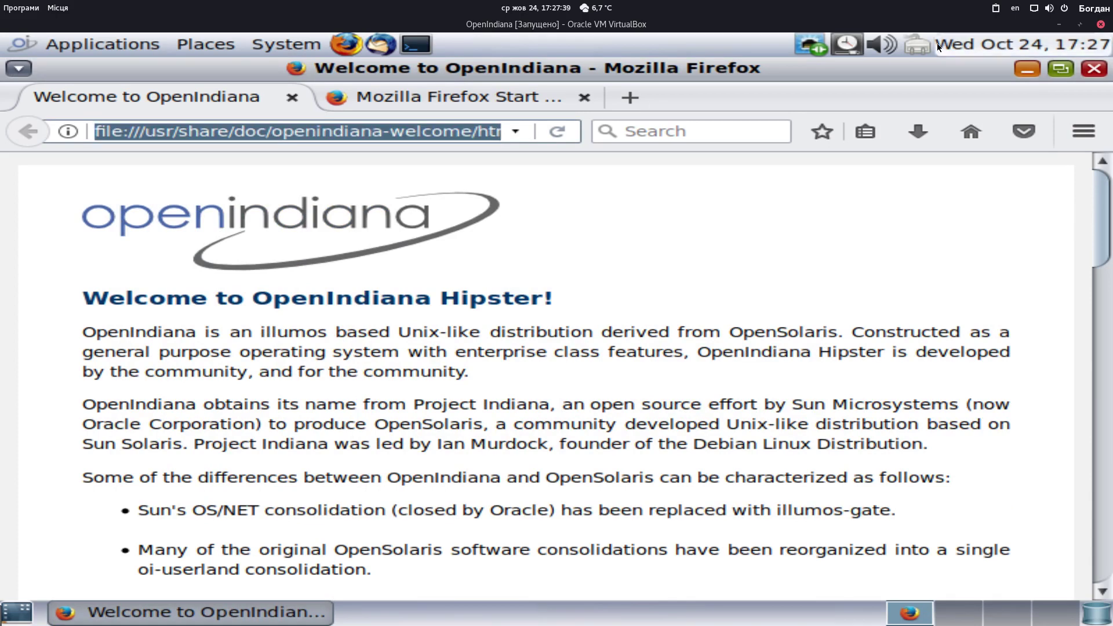
click(1093, 68)
click(806, 376)
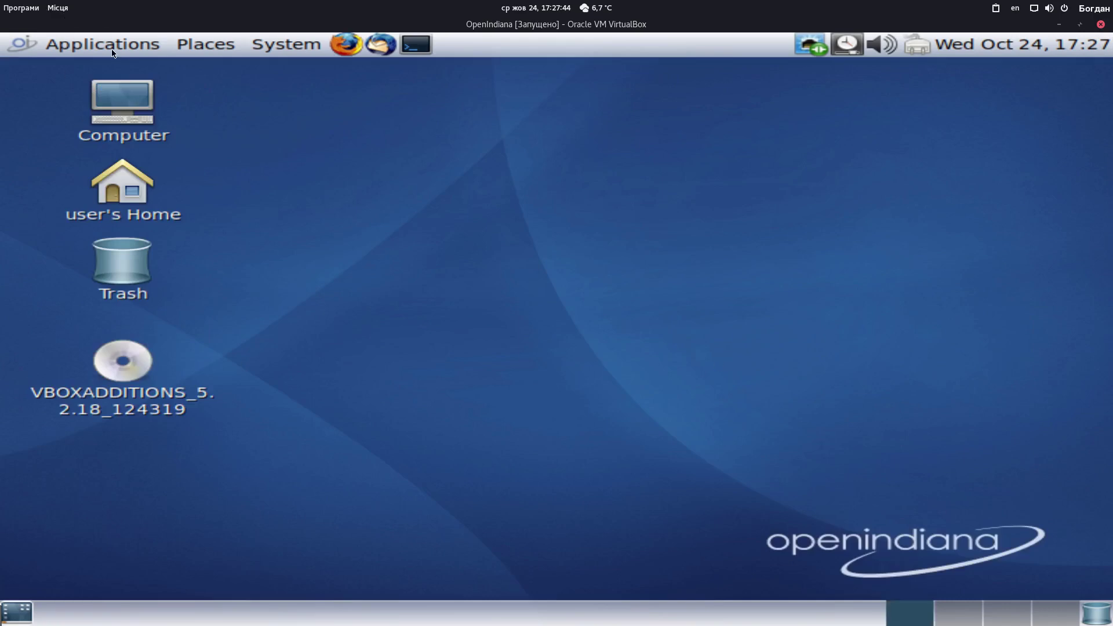
Browse the Applications categories and launch Programming > Glade, opening an Unsaved 1 project
click(113, 50)
mouse_move(164, 156)
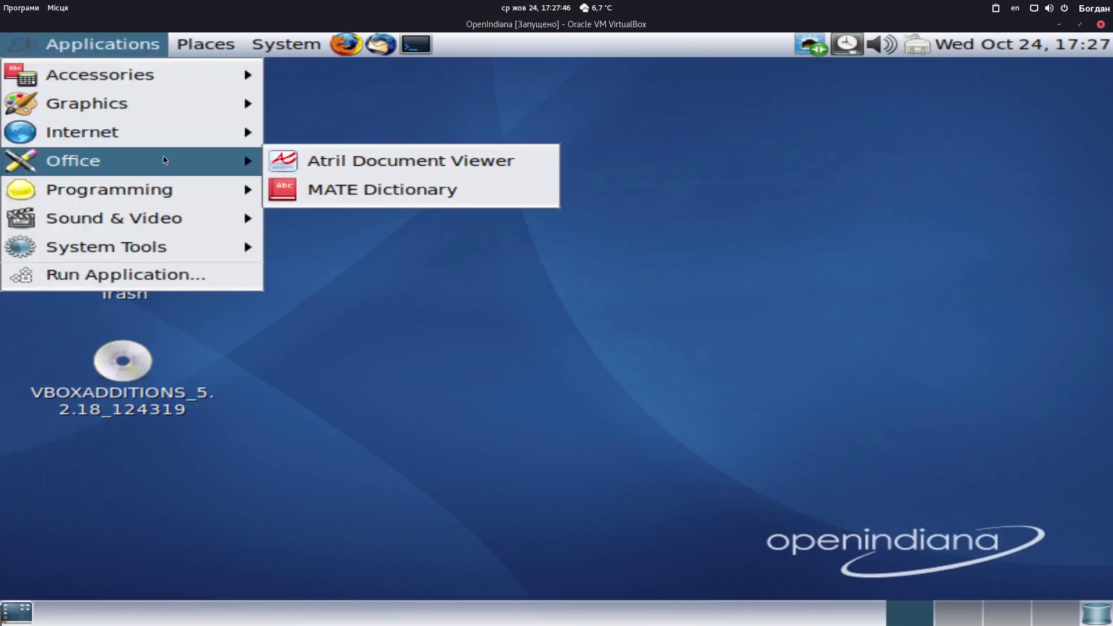
mouse_move(164, 135)
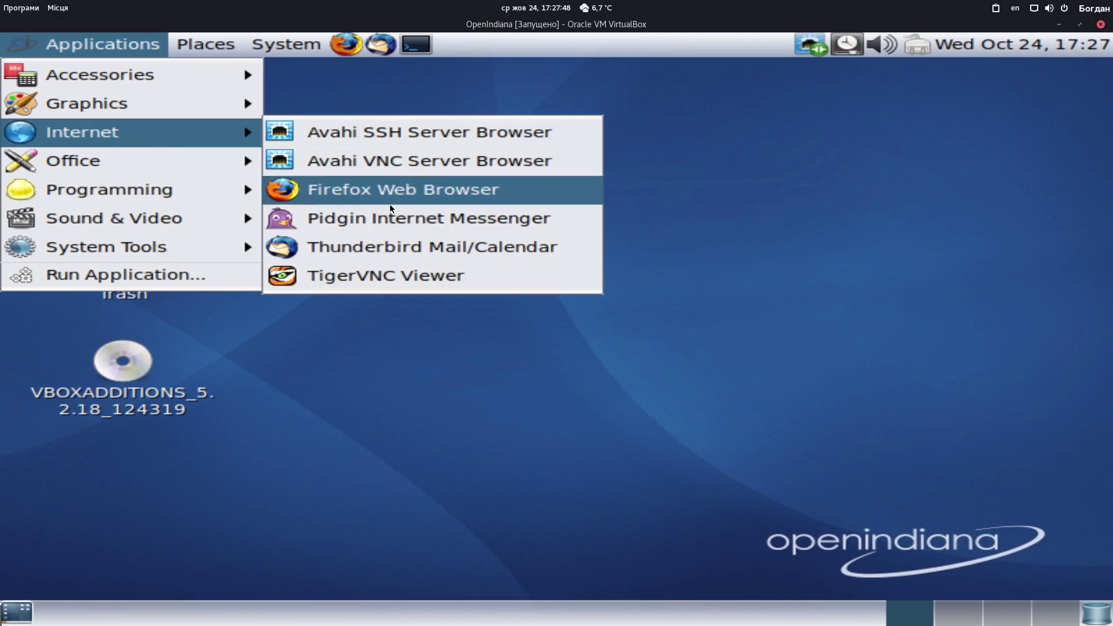
mouse_move(198, 168)
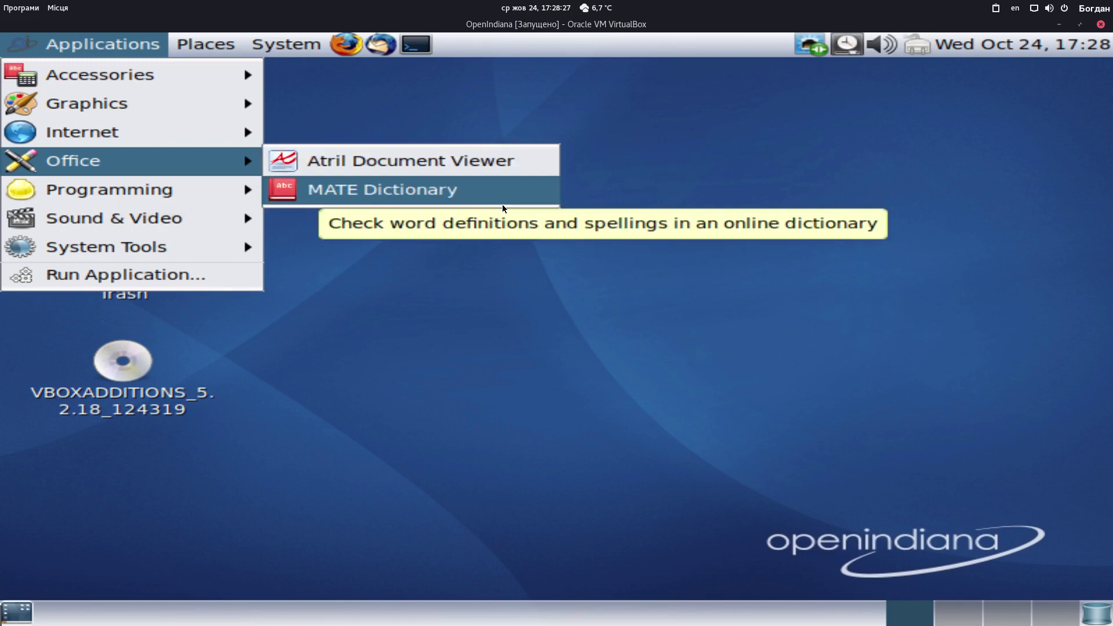
mouse_move(212, 190)
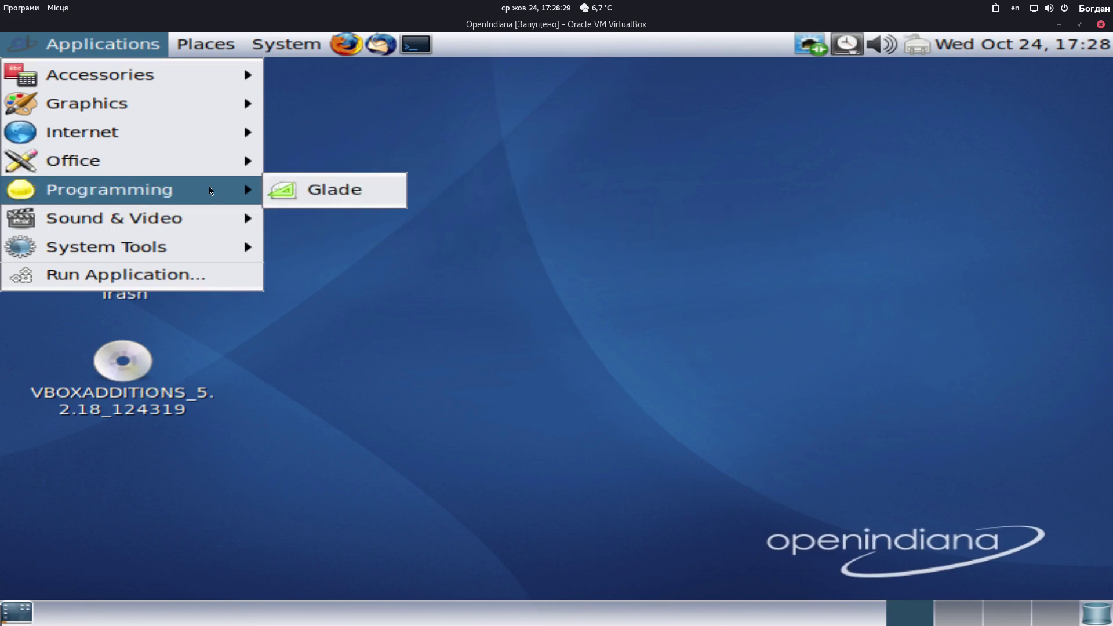
click(307, 191)
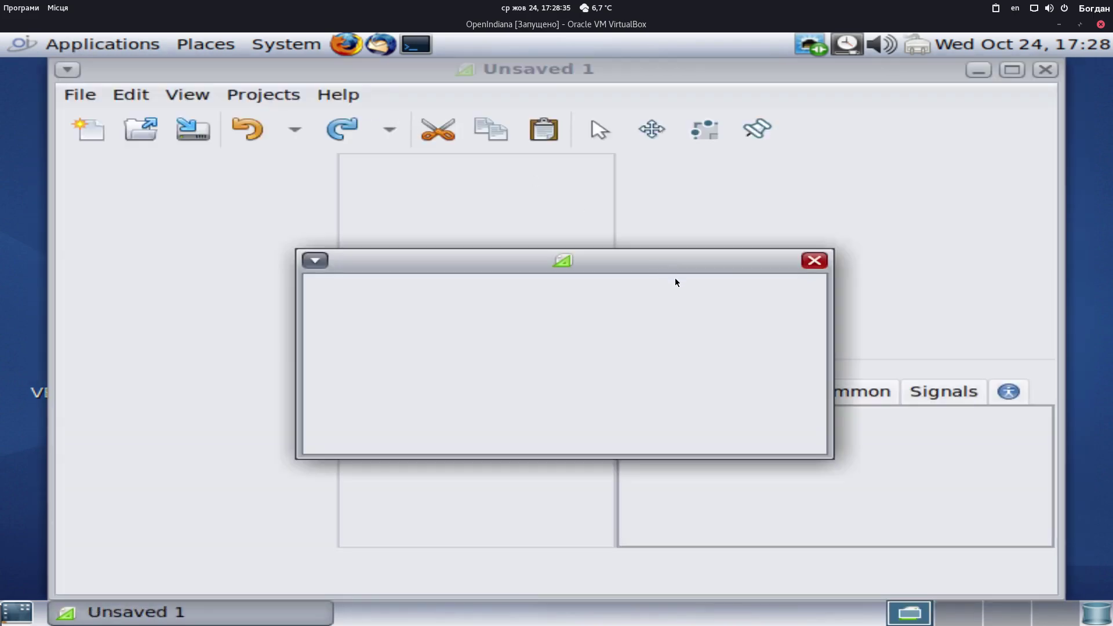
Close Glade and open Sound preferences, which show 100% output volume
click(814, 261)
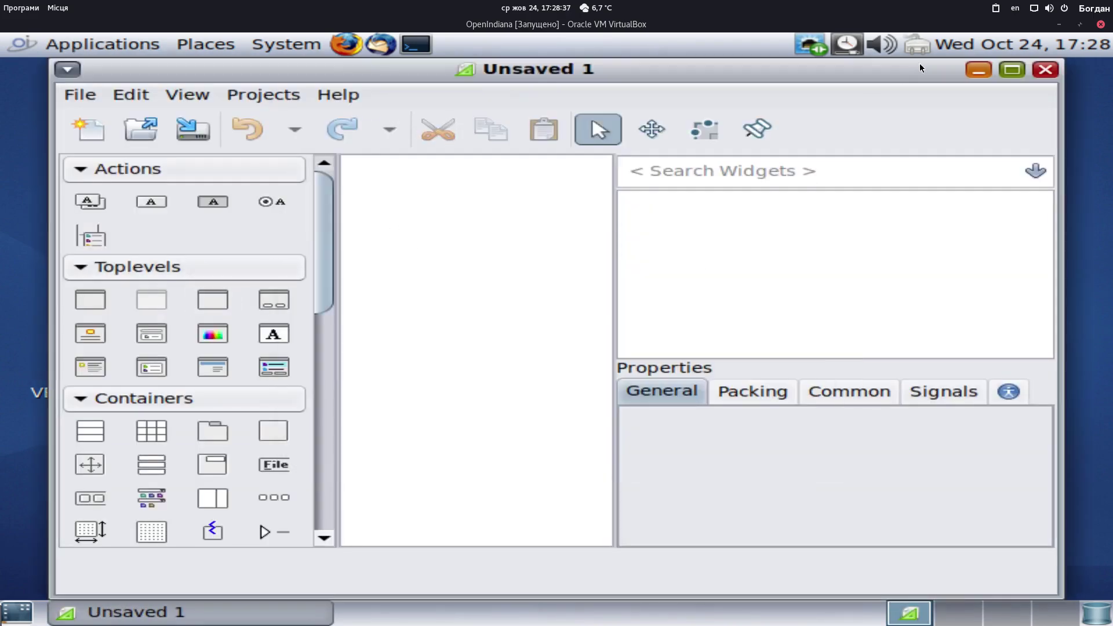
click(1046, 73)
click(67, 44)
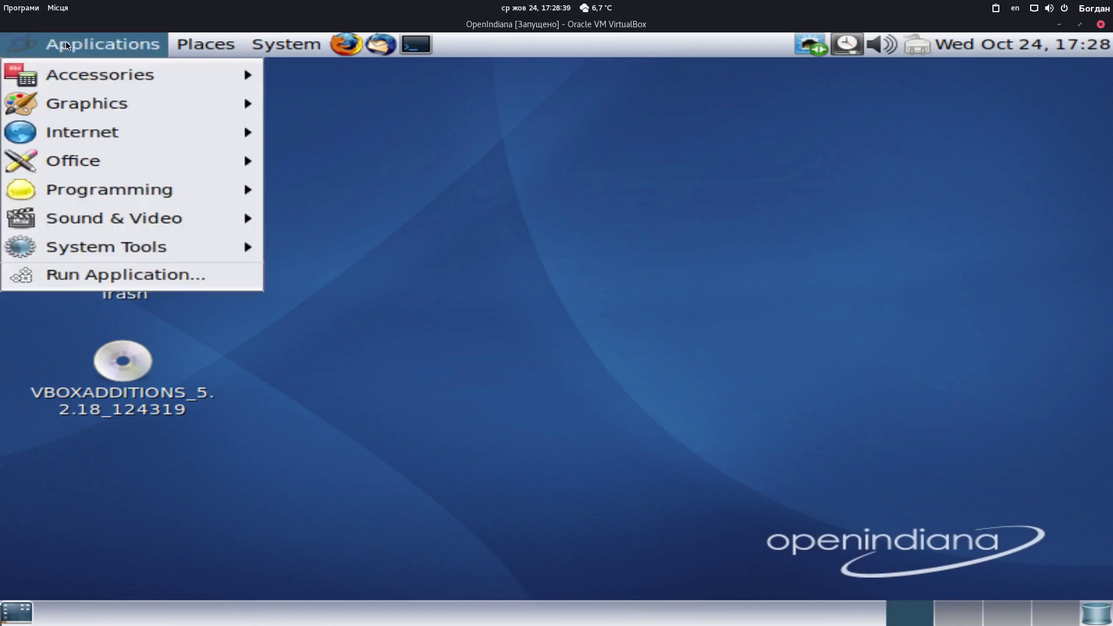
mouse_move(159, 224)
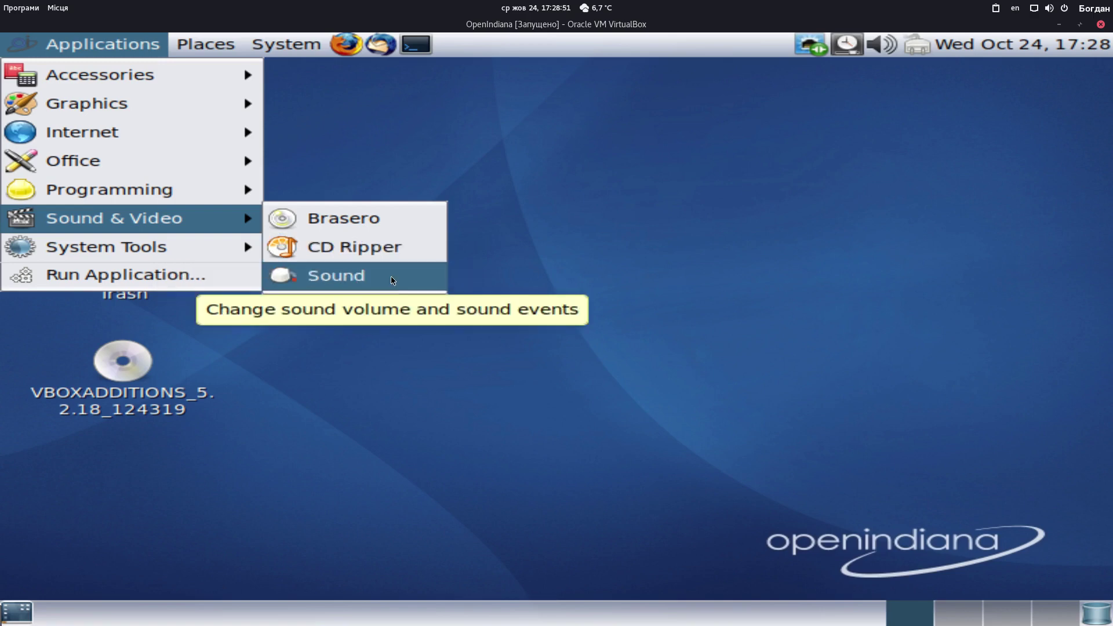
click(393, 277)
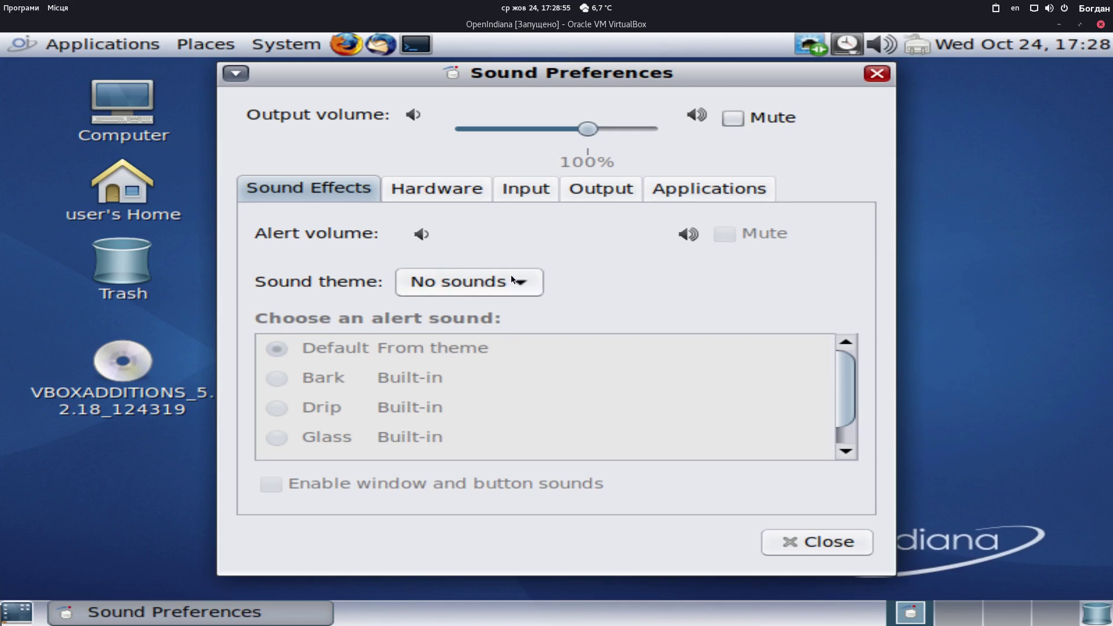
Close Sound Preferences and bring up the Applications > System Tools submenu
click(867, 75)
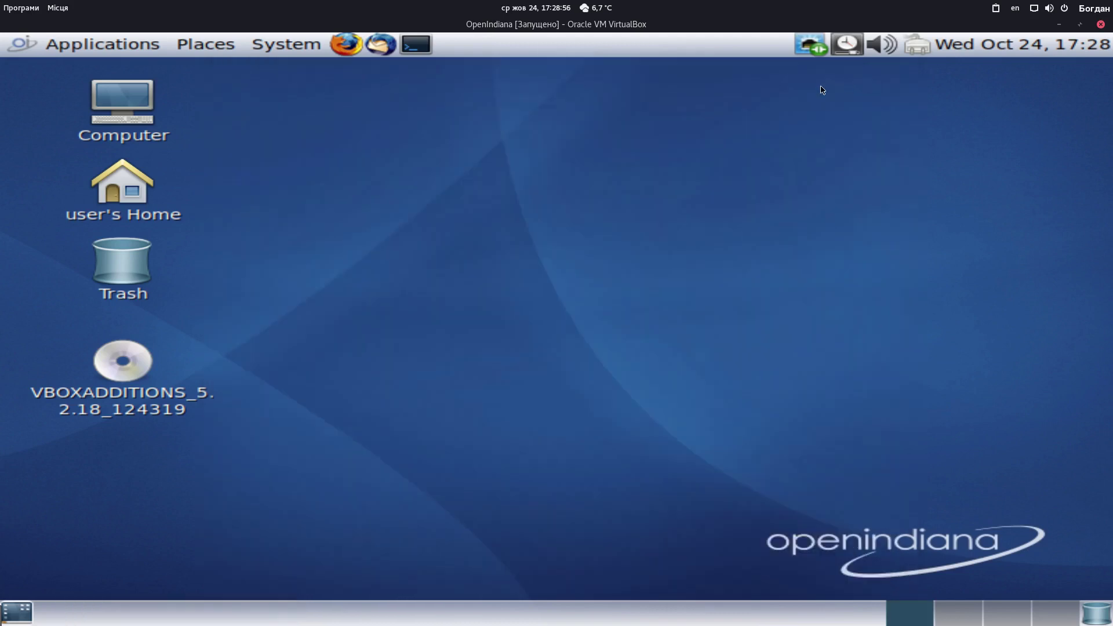
click(107, 51)
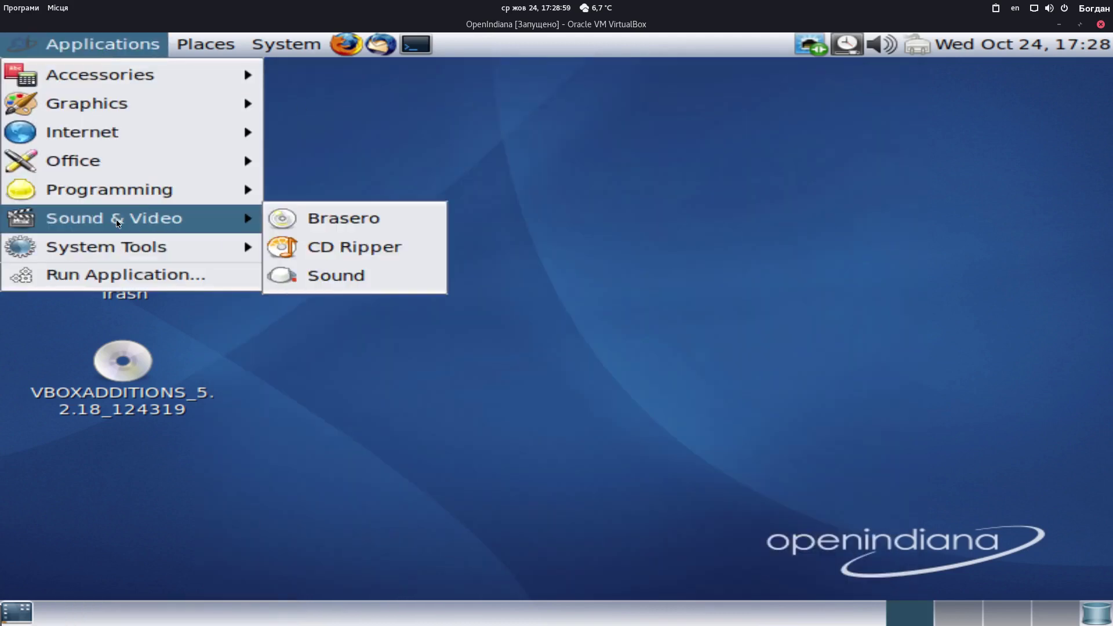
mouse_move(149, 251)
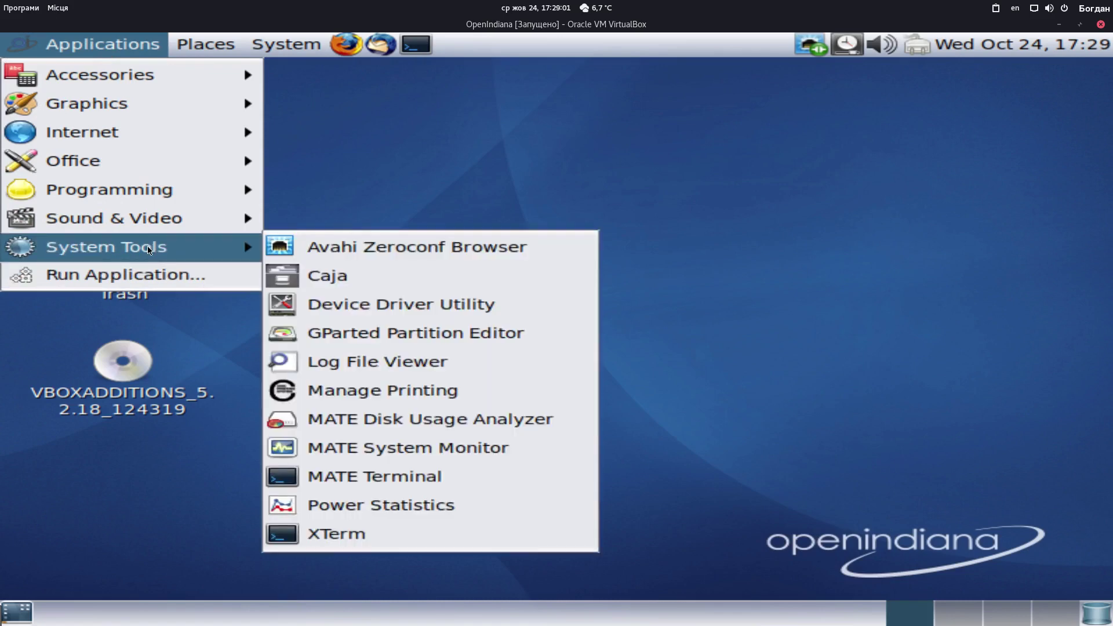
Launch Caja, open Documents, and select the Music, Pictures, Templates and Videos folders in home
click(364, 274)
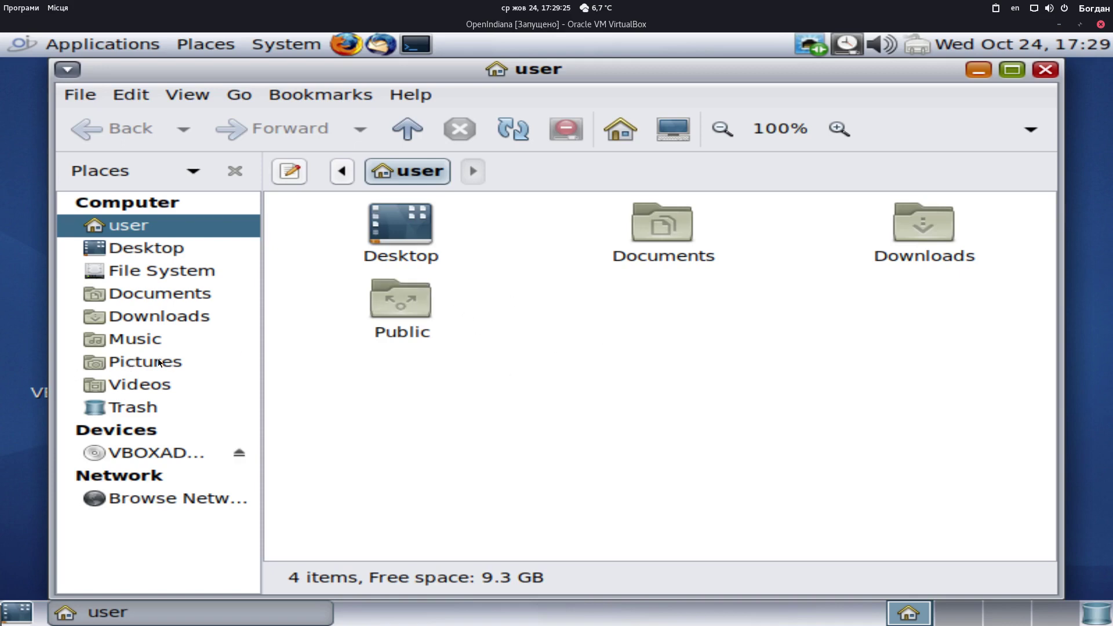
double_click(655, 233)
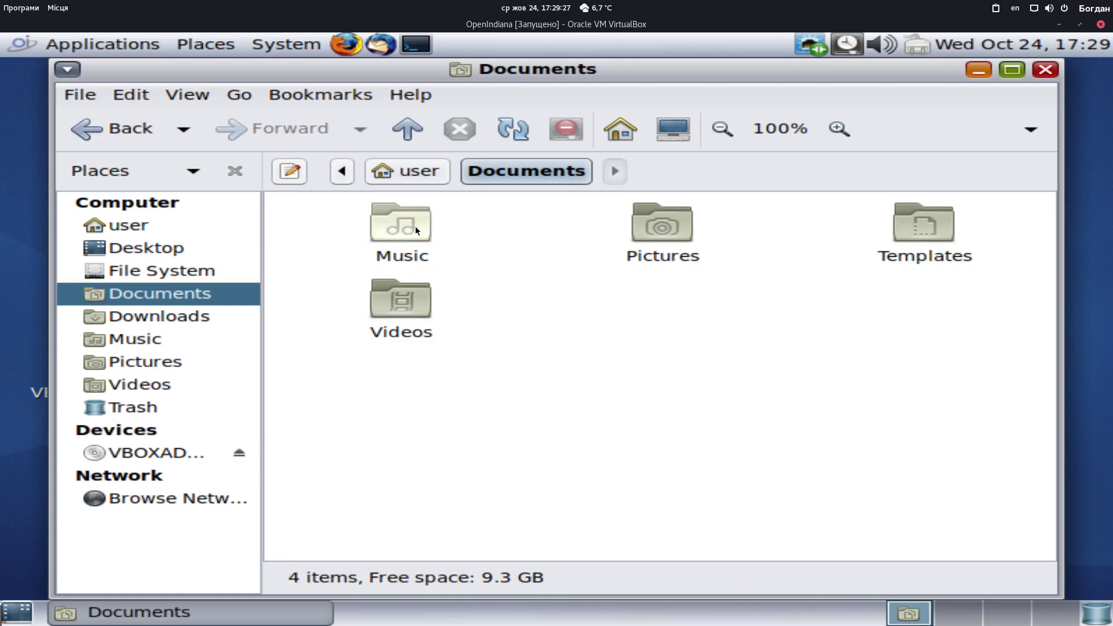
click(415, 226)
click(671, 227)
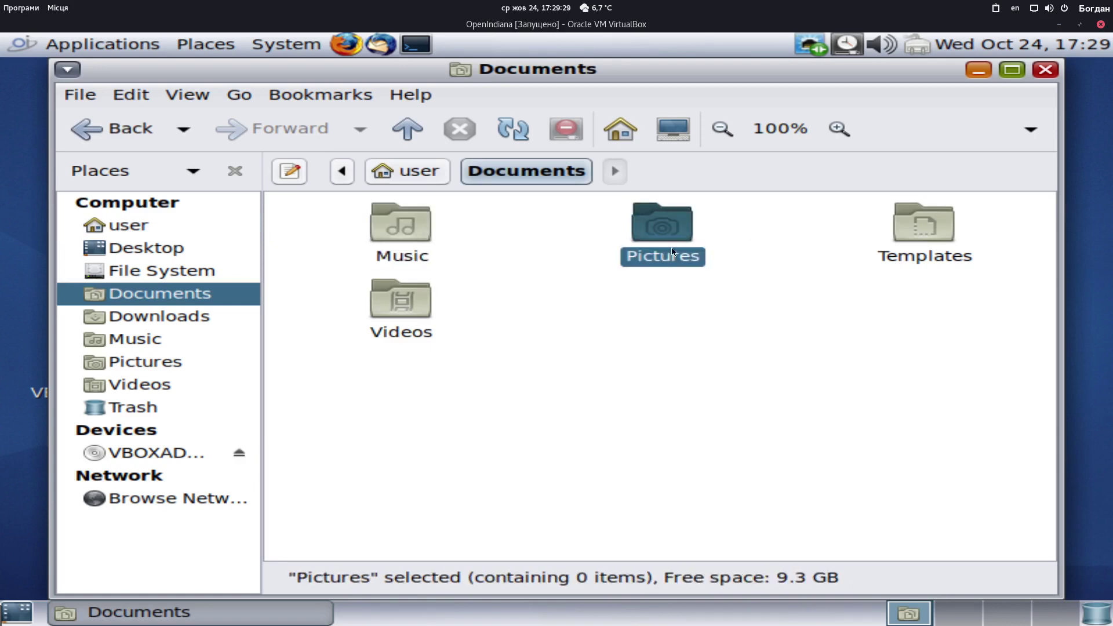
click(912, 226)
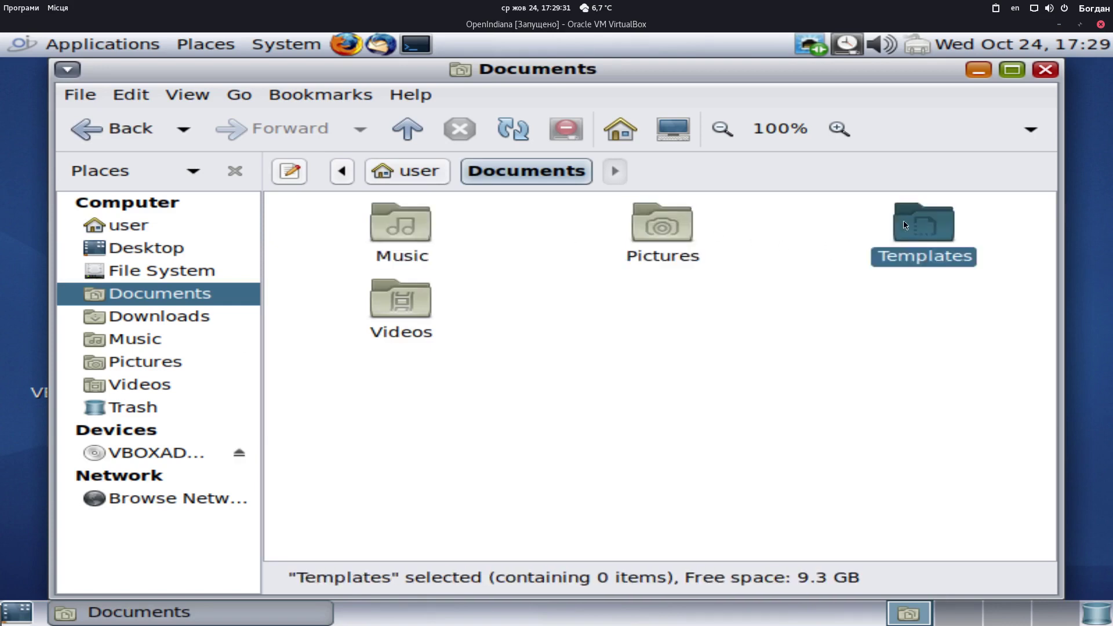
click(401, 301)
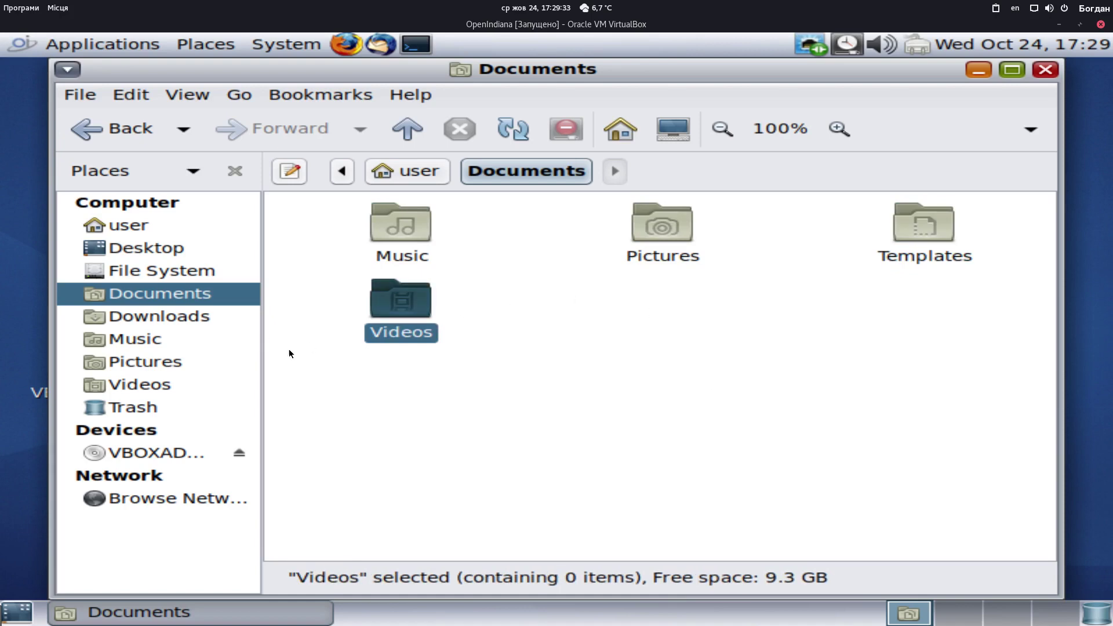
click(413, 173)
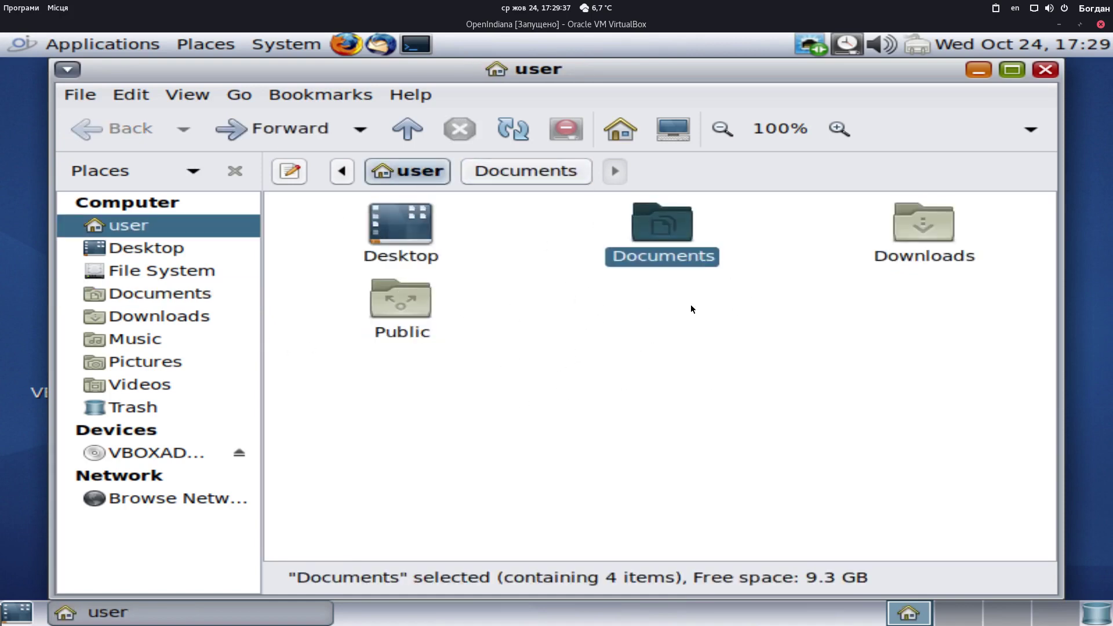
double_click(661, 255)
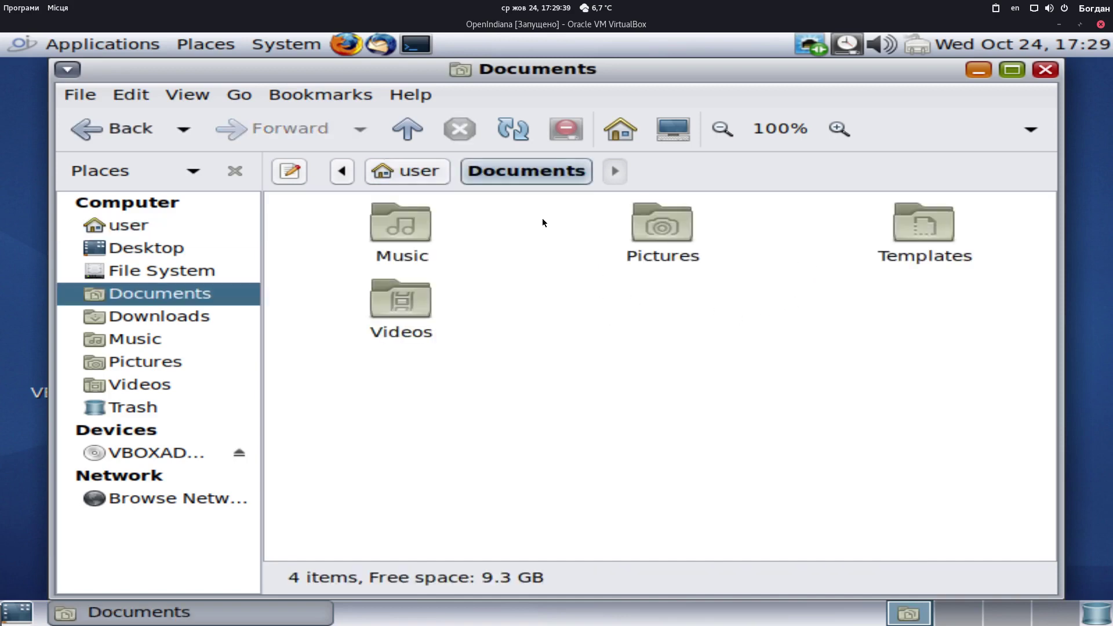
click(420, 180)
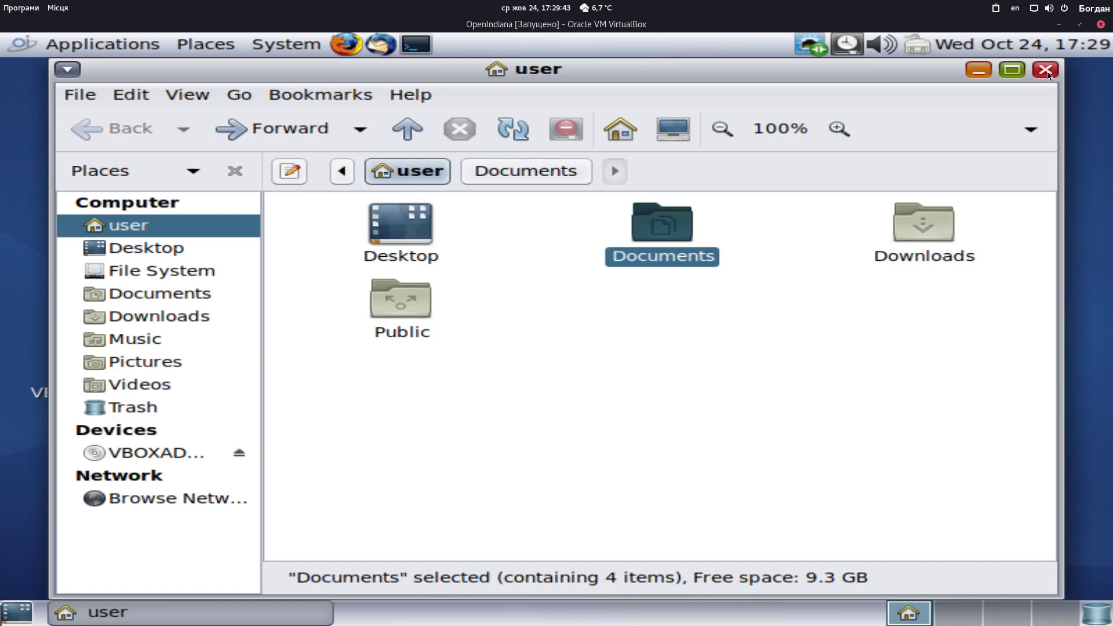
Confirm Caja is version 1.20.2 in Help > About, then close the file manager
click(427, 93)
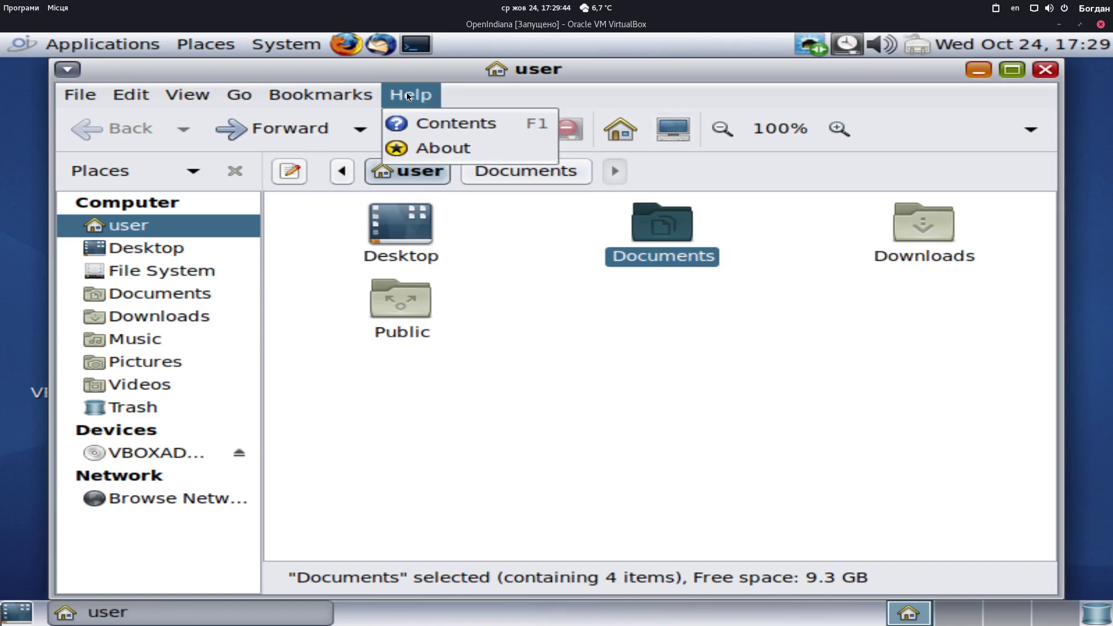
click(446, 146)
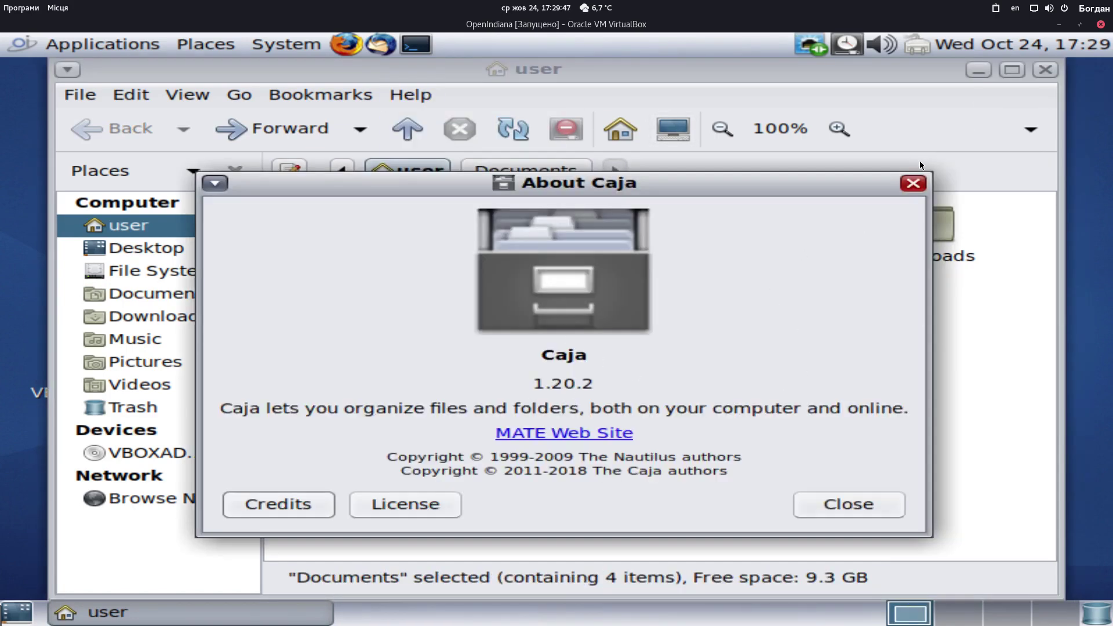
click(913, 183)
click(1045, 70)
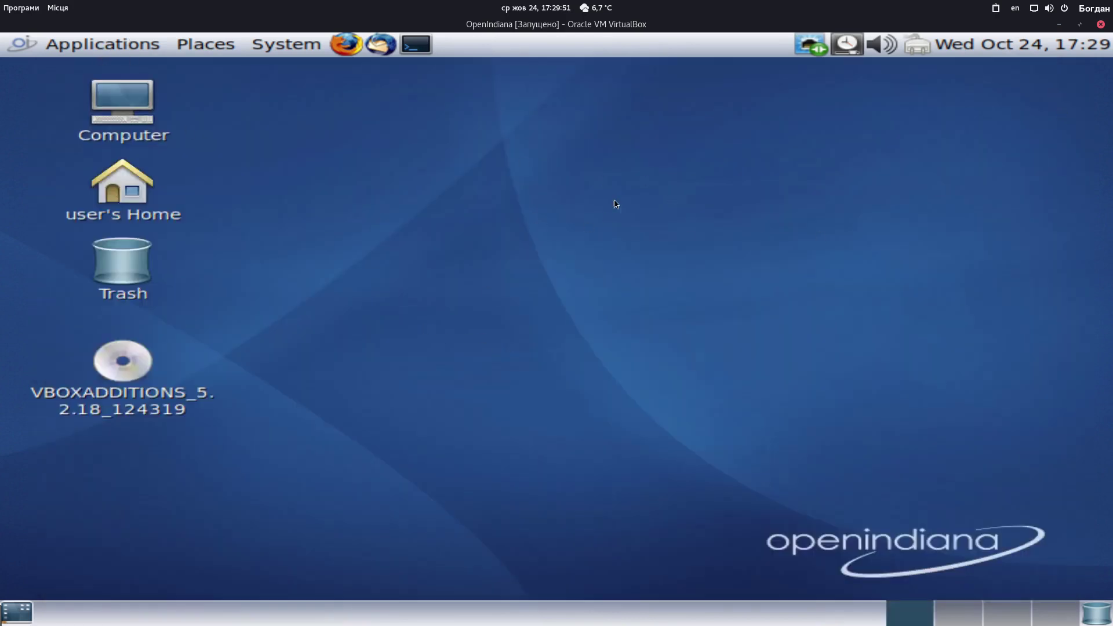
Open Places > Computer in Caja and enter the root File System
click(91, 44)
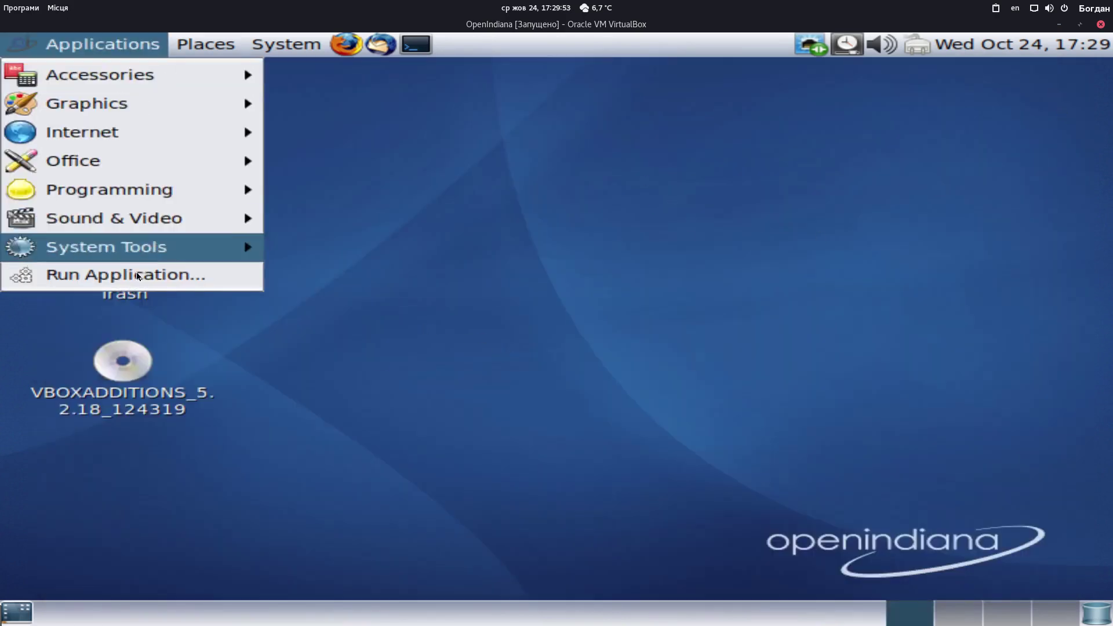
click(191, 20)
click(206, 43)
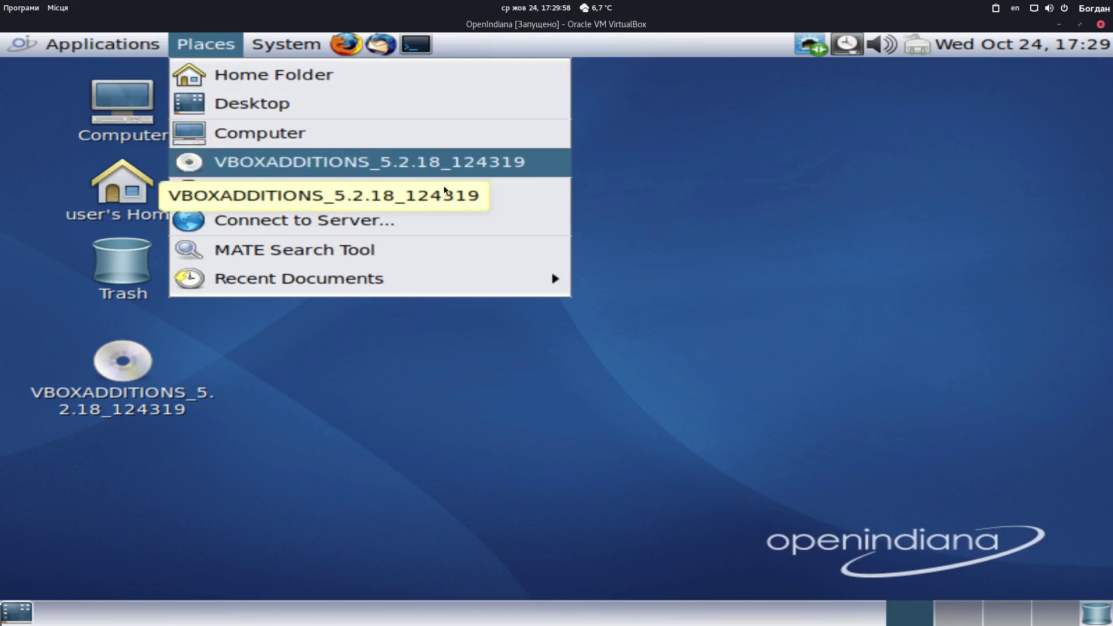
mouse_move(376, 287)
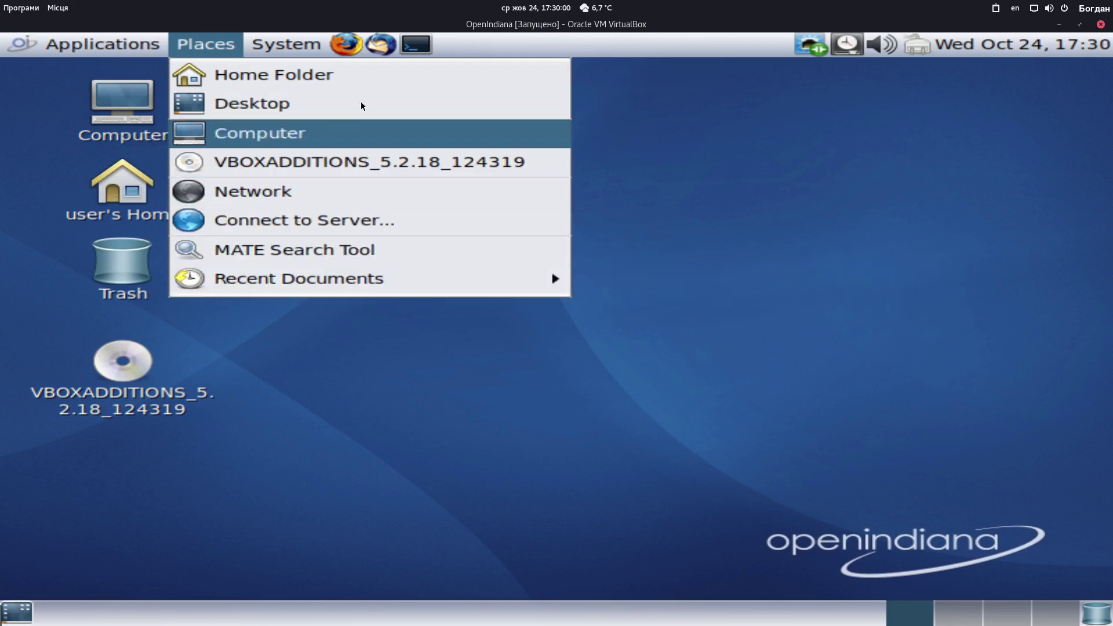
click(339, 134)
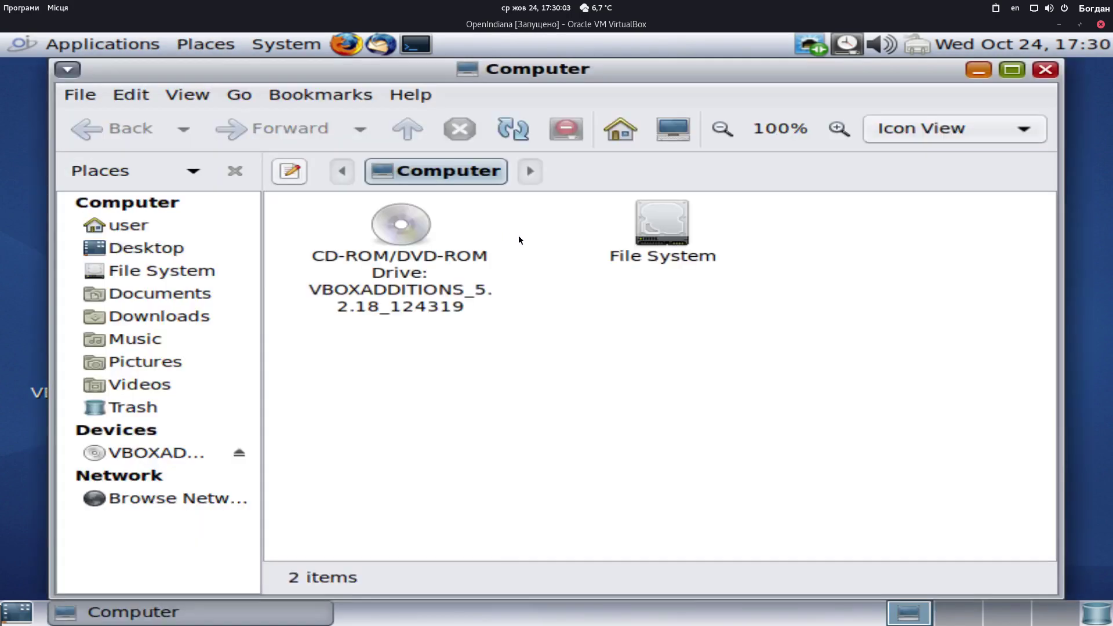
double_click(643, 241)
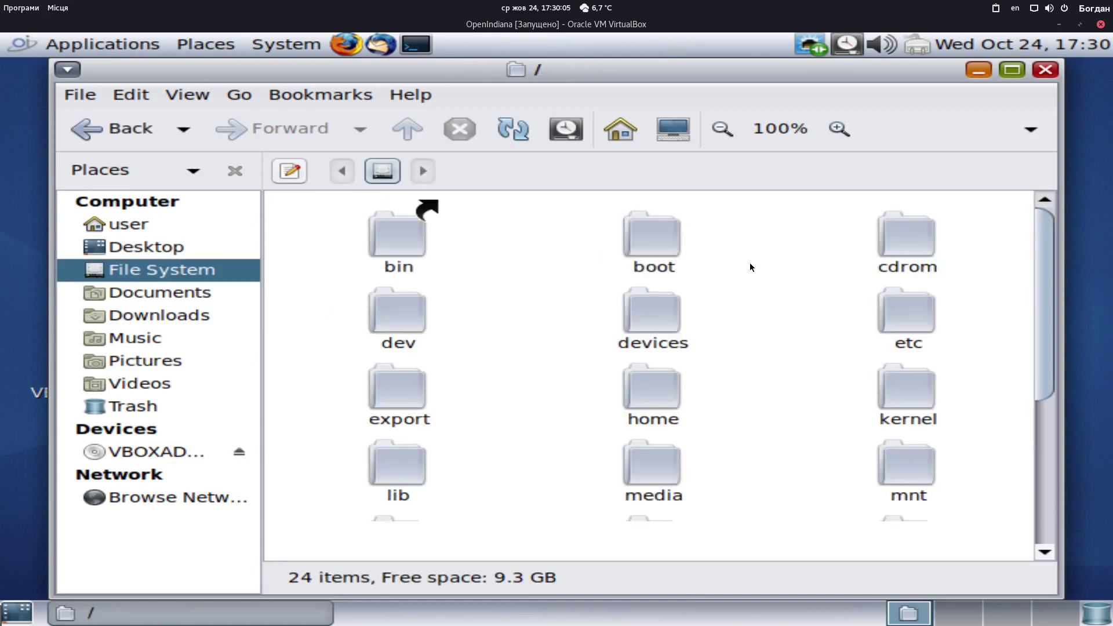
Scroll the root listing and select the kernel and platform folders to see their item counts
drag(1048, 281, 1044, 474)
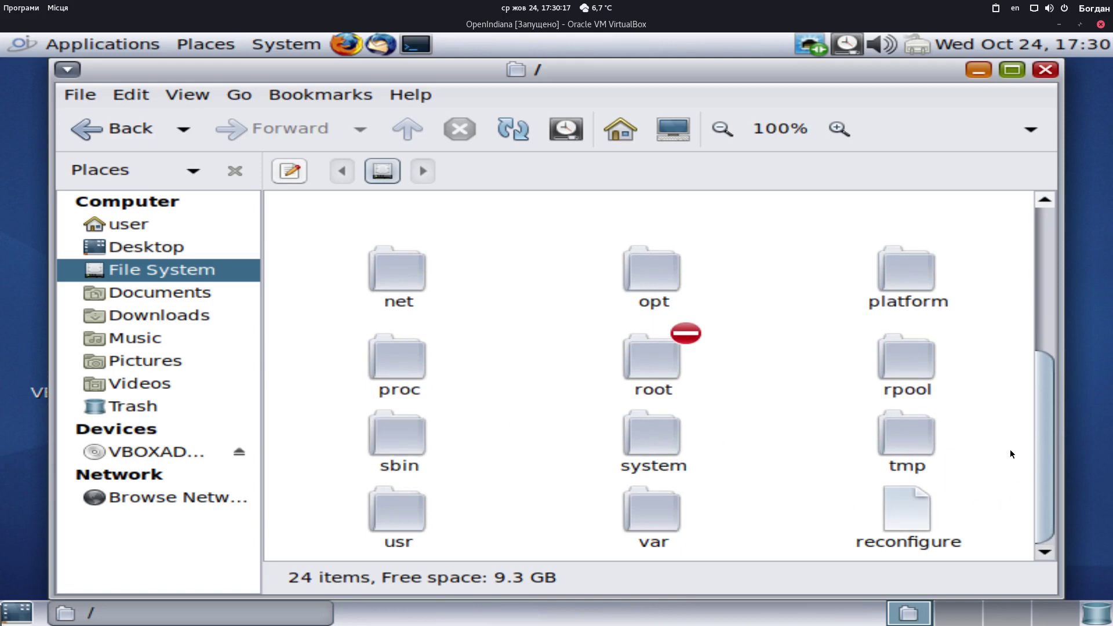
drag(1047, 462, 1052, 323)
click(922, 383)
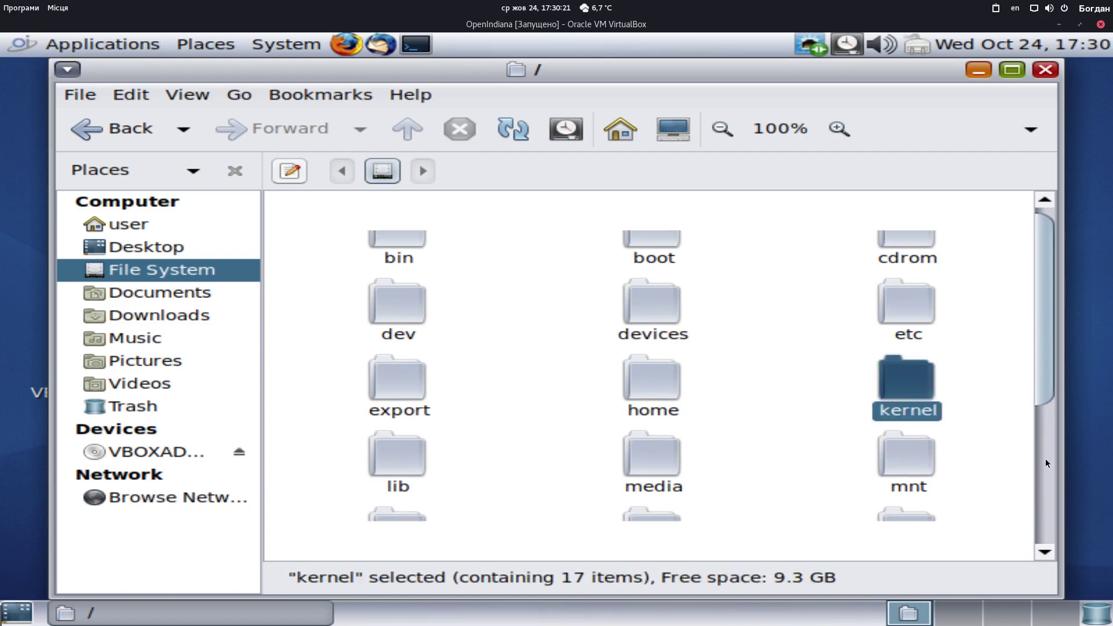
drag(1046, 339, 1043, 410)
click(1021, 372)
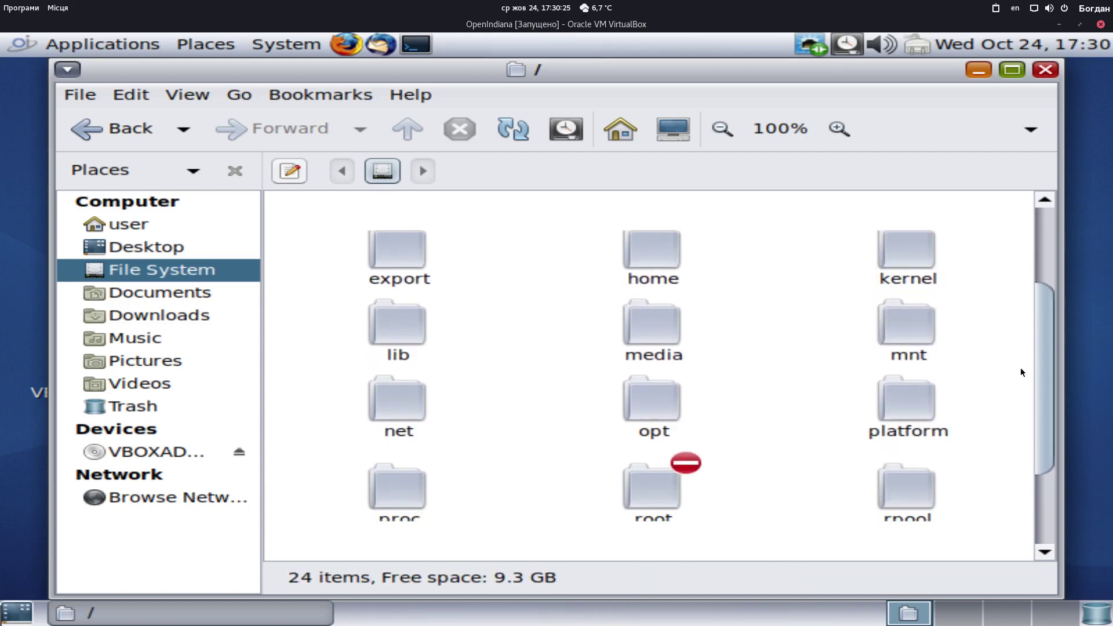
click(887, 398)
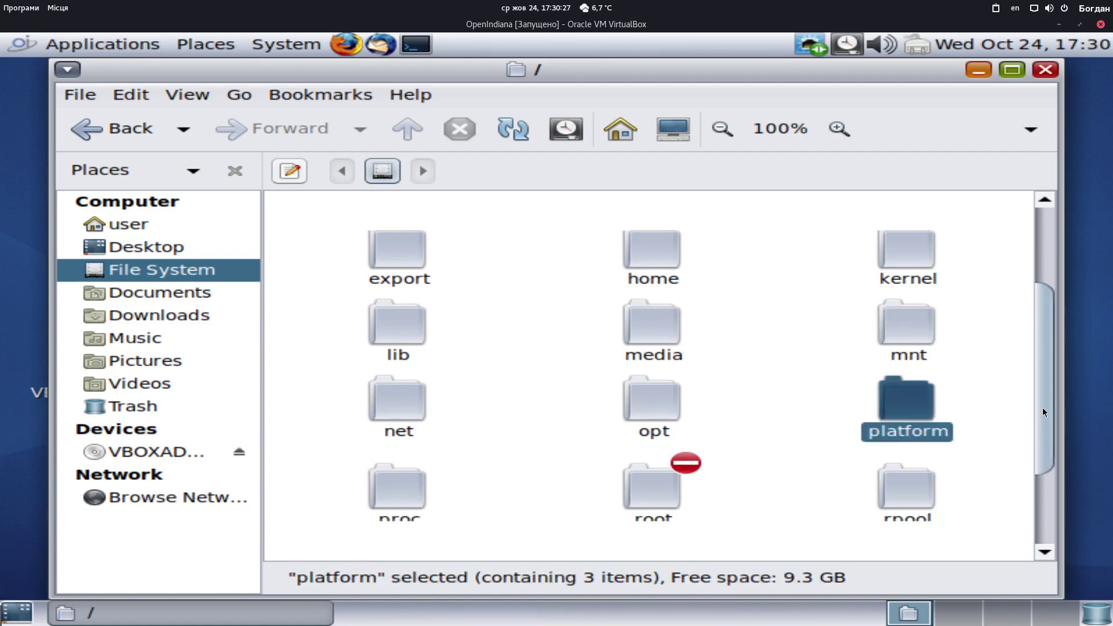
drag(1042, 408, 1028, 495)
Select the rpool folder to view its contents, scrolling through the listing
click(908, 368)
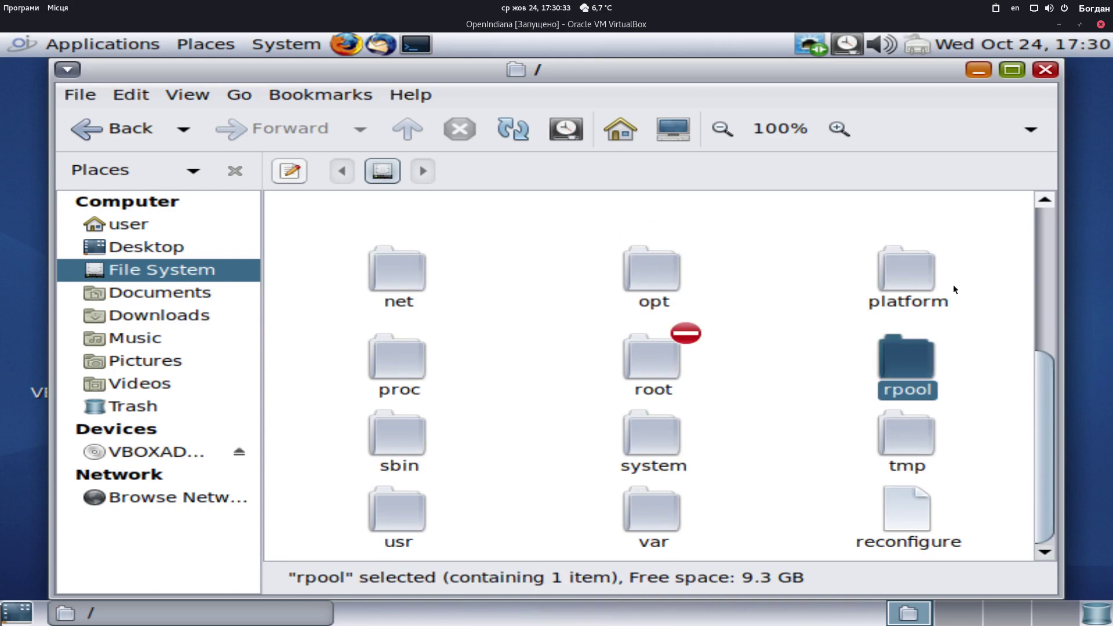
scroll(1055, 435, up, 5)
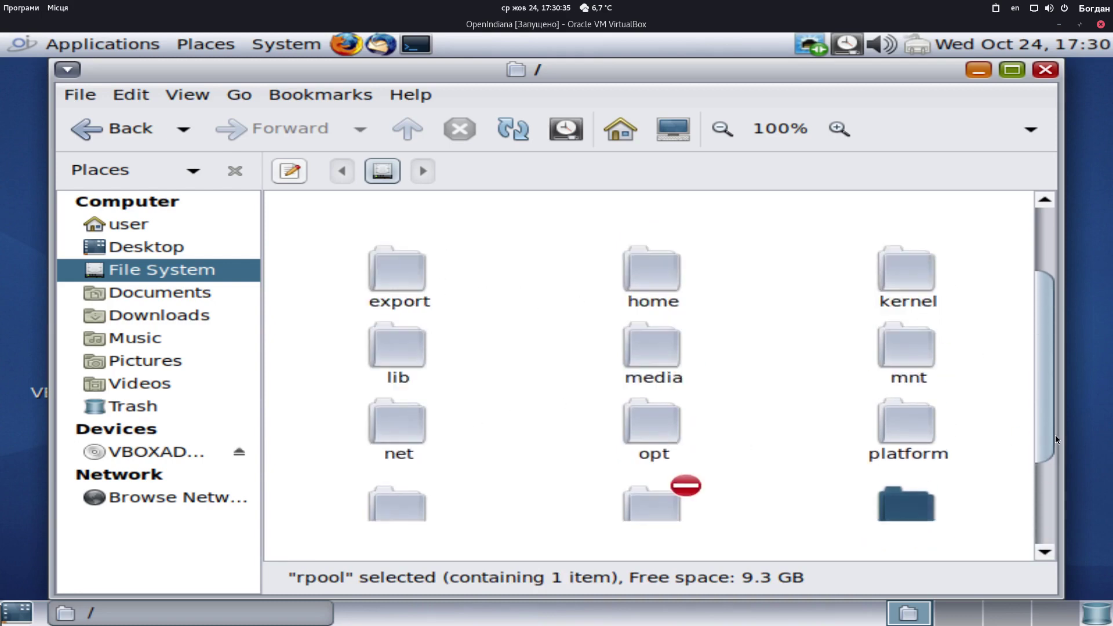
scroll(1041, 430, down, 5)
click(1026, 433)
scroll(1022, 434, up, 5)
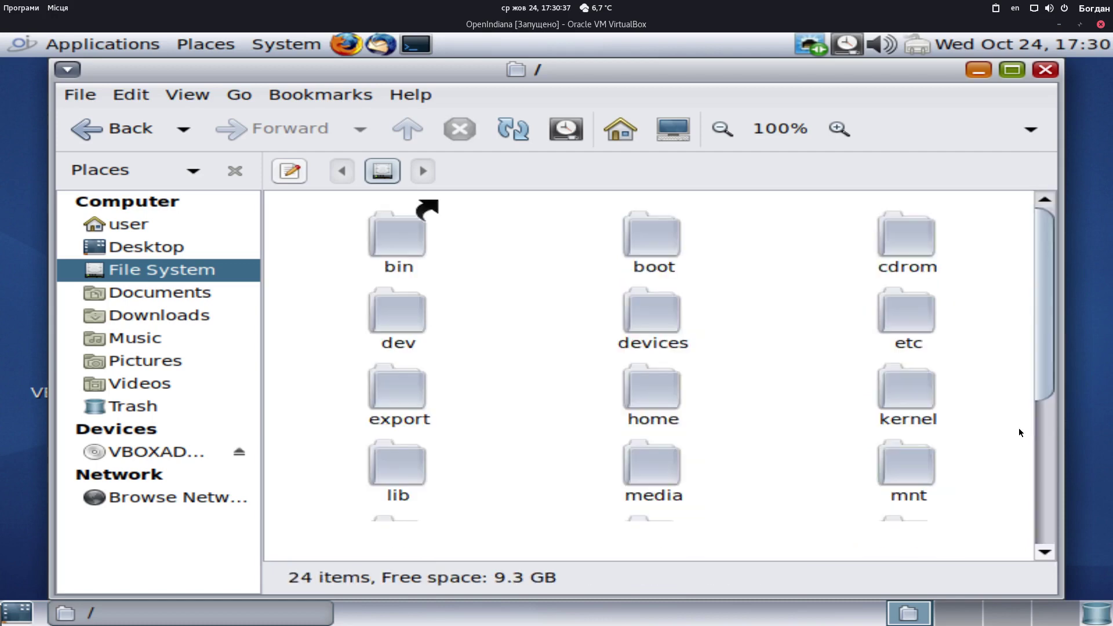
scroll(1008, 429, down, 5)
scroll(1004, 427, up, 5)
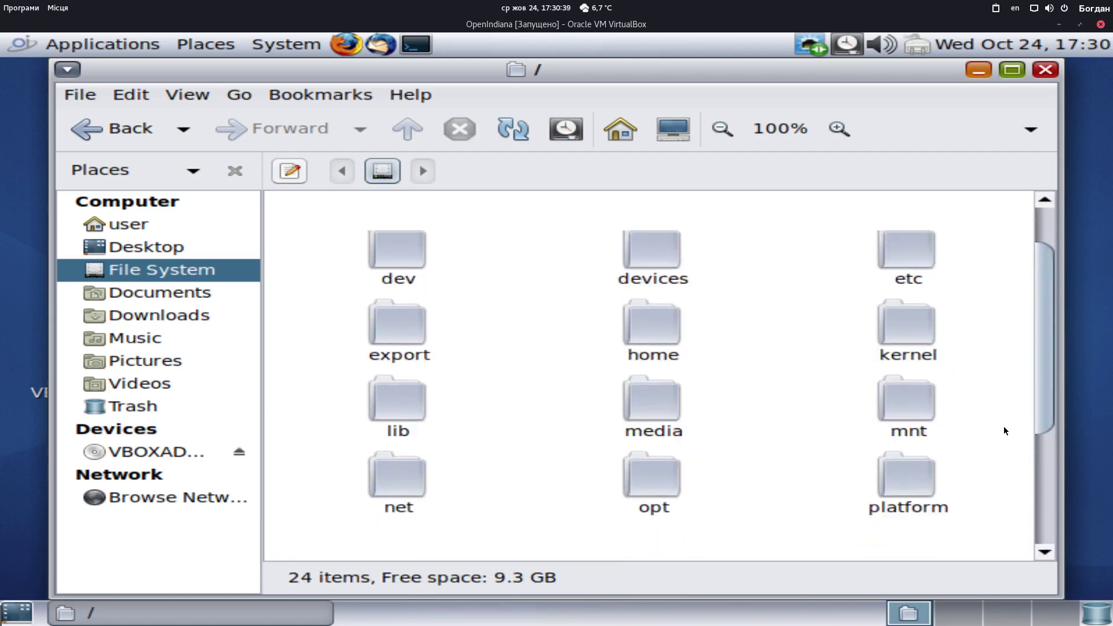
scroll(1003, 427, down, 5)
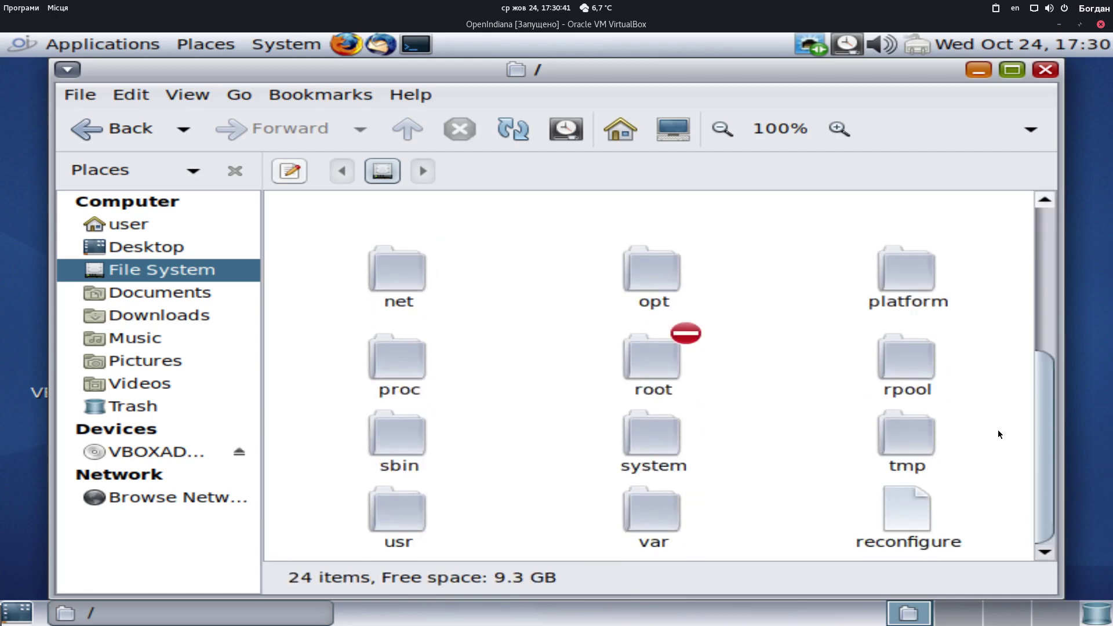
scroll(998, 430, up, 5)
scroll(998, 430, down, 5)
Go to the home folder, show then re-hide hidden files with Ctrl+H, and close Caja
click(151, 227)
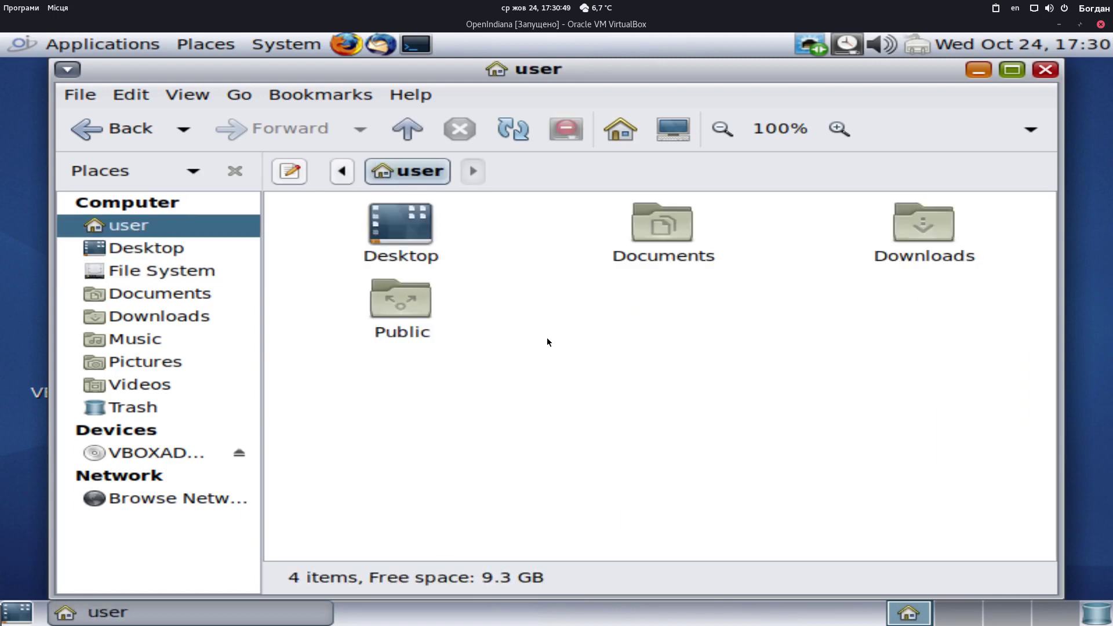
key(ctrl+h)
scroll(564, 351, down, 3)
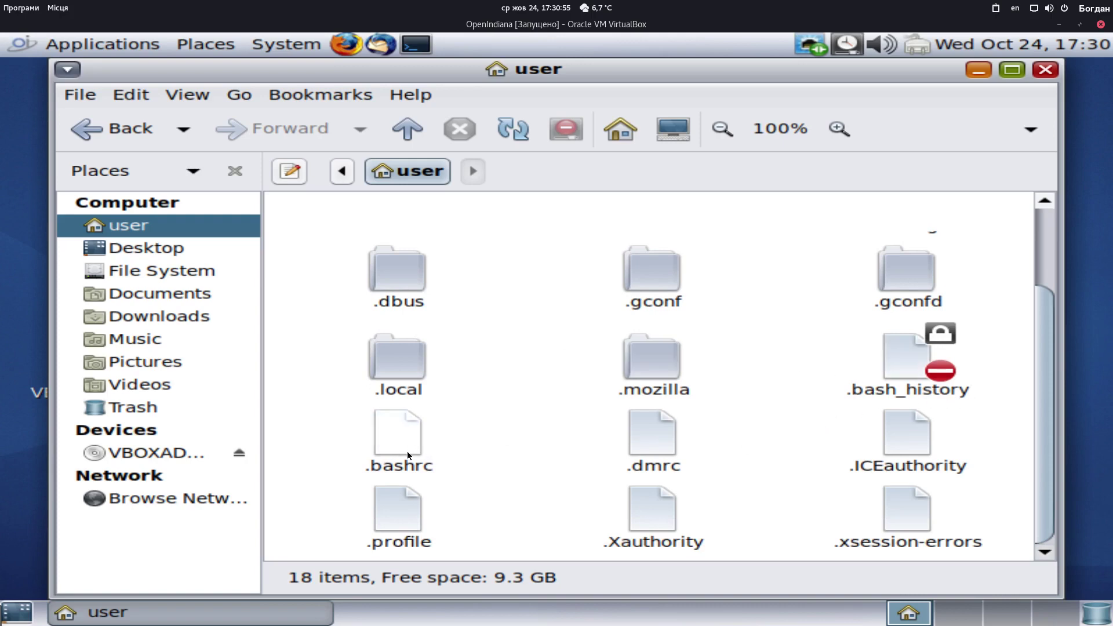
scroll(550, 490, up, 3)
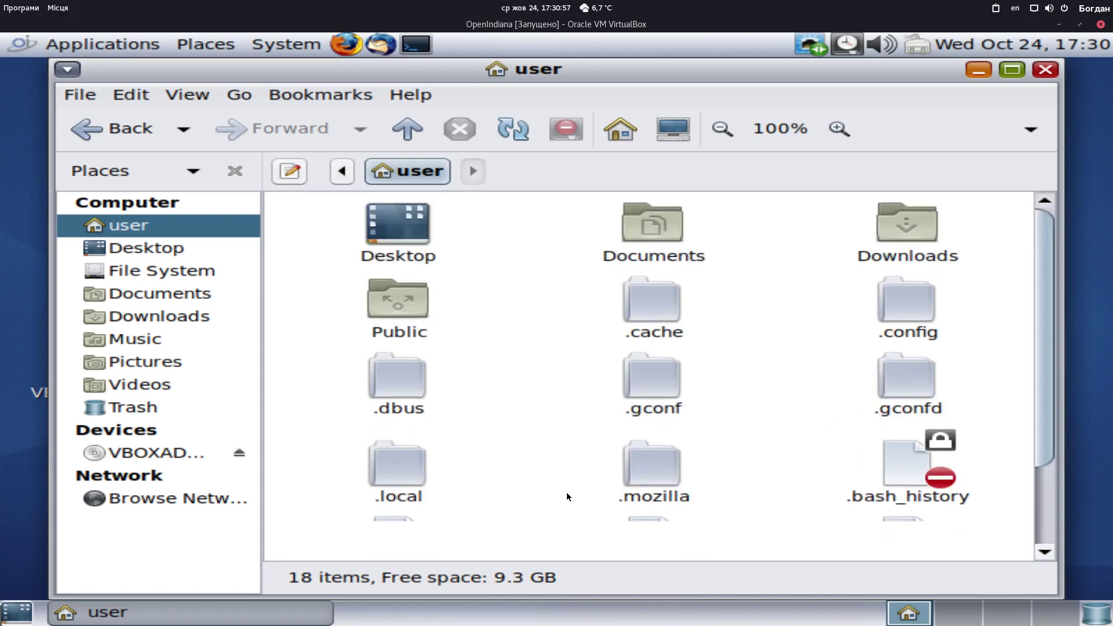
key(ctrl+h)
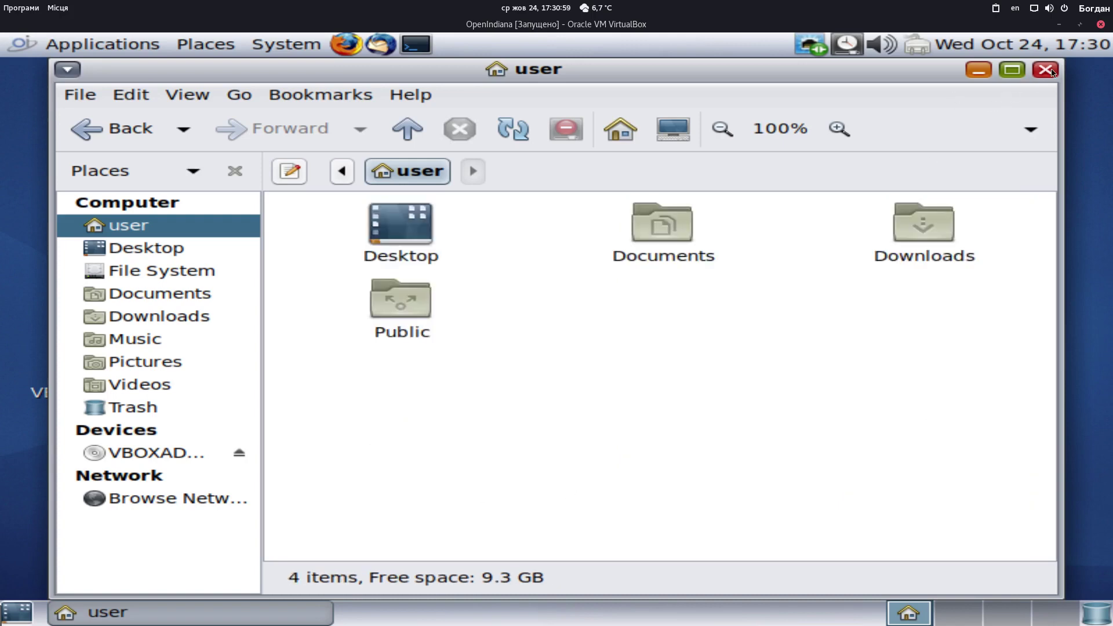
click(1046, 70)
View System > About MATE, confirming version 1.20.3, then close it
click(220, 49)
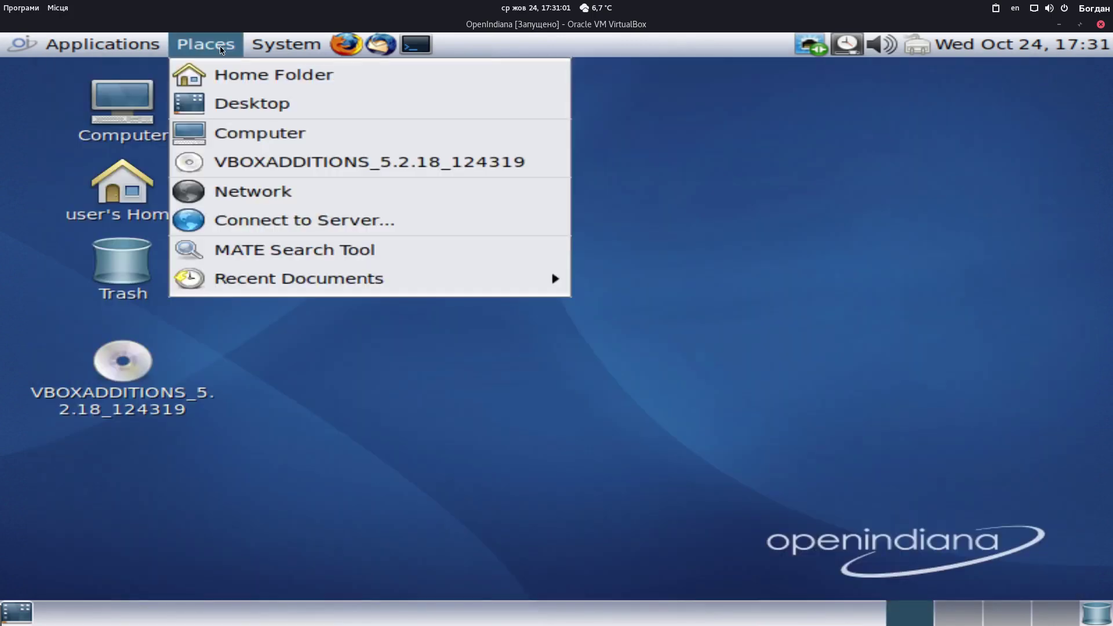
mouse_move(283, 51)
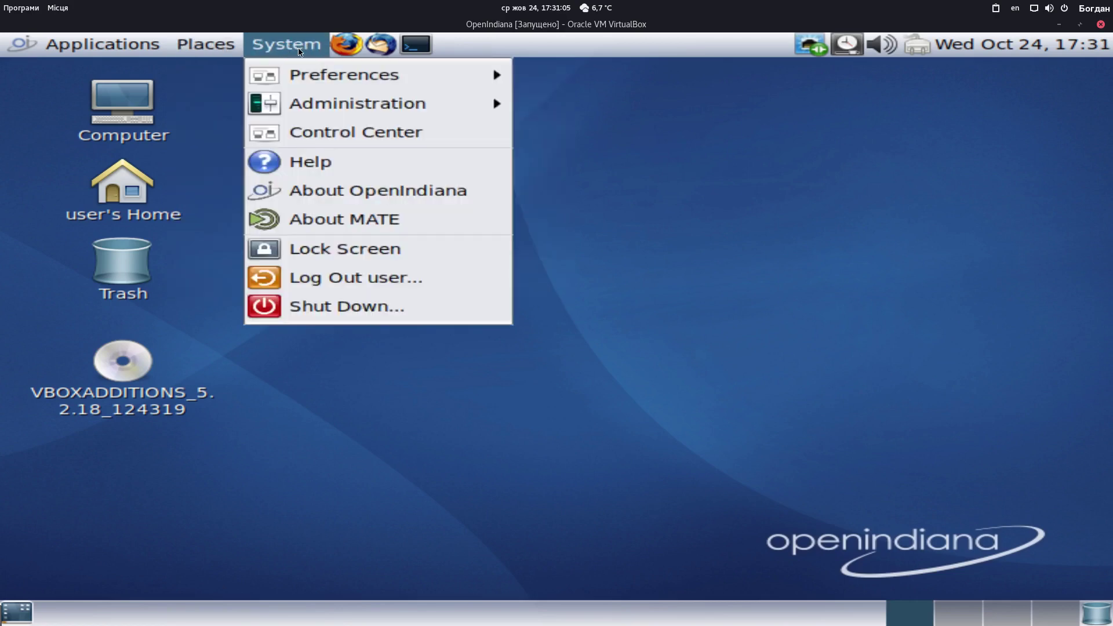
click(395, 231)
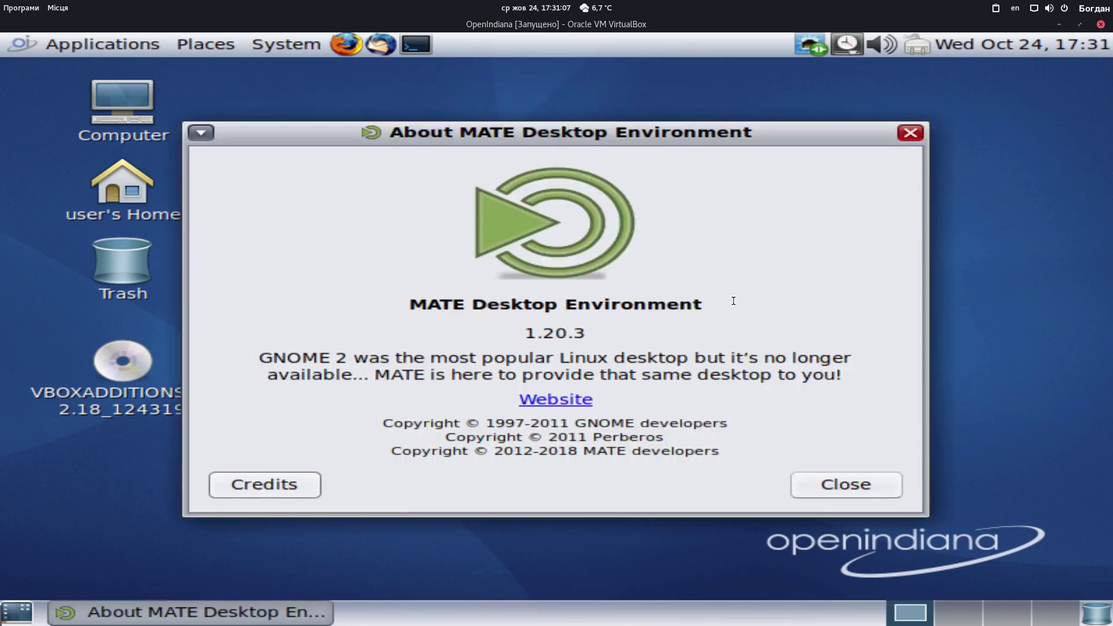
drag(556, 333, 587, 332)
click(587, 332)
click(909, 132)
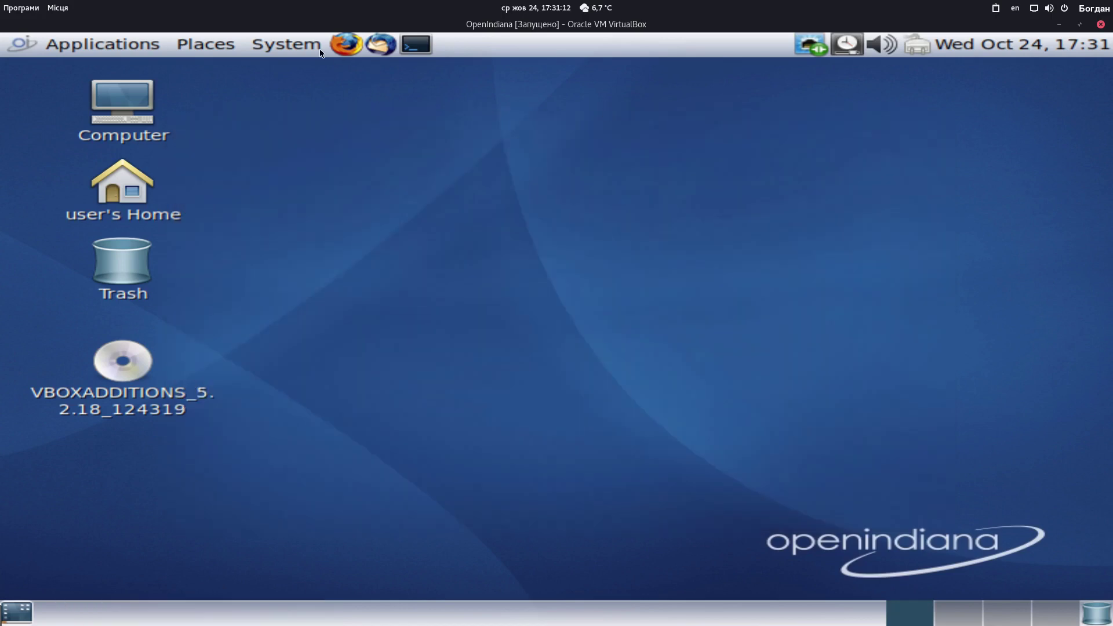
View About OpenIndiana: 5.5 GB used, 8.7 GB free, 1536.0 MB memory; then close it
click(319, 49)
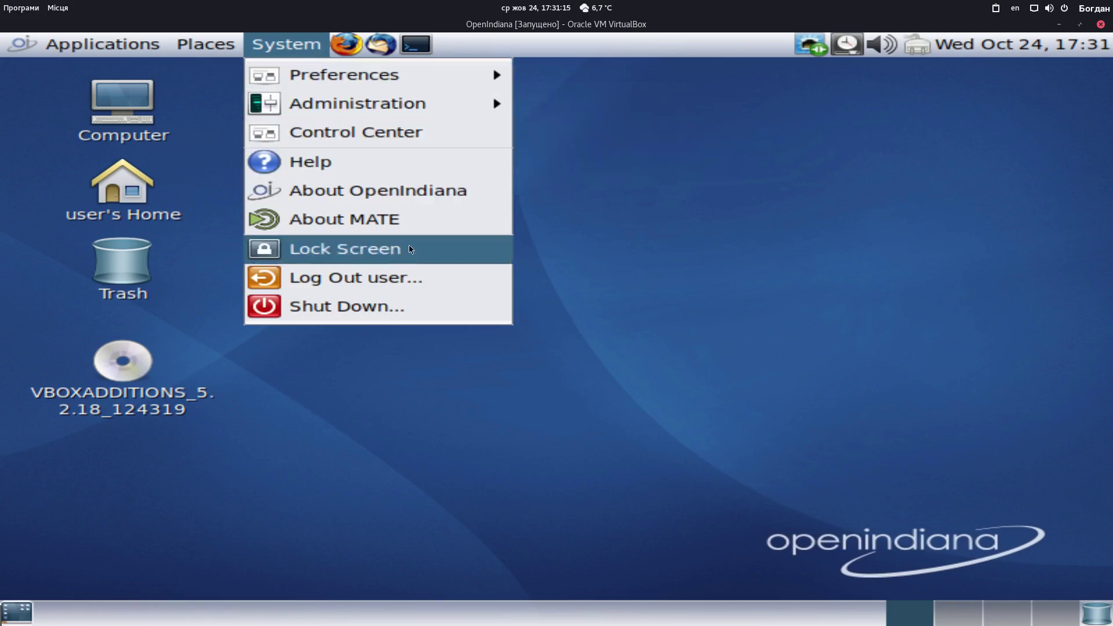
click(399, 194)
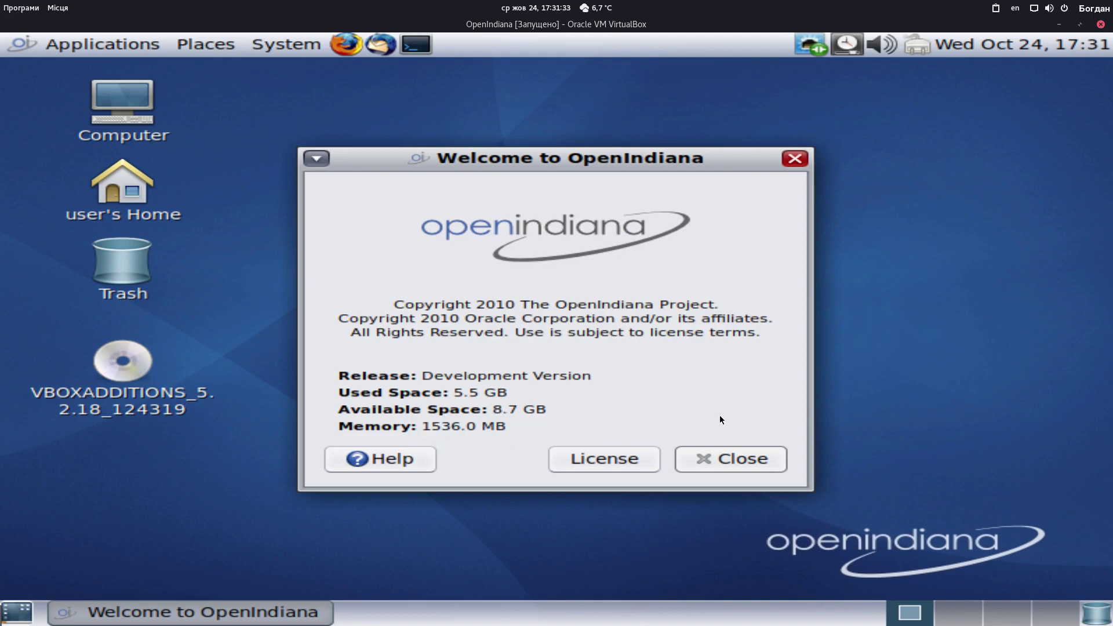
click(729, 458)
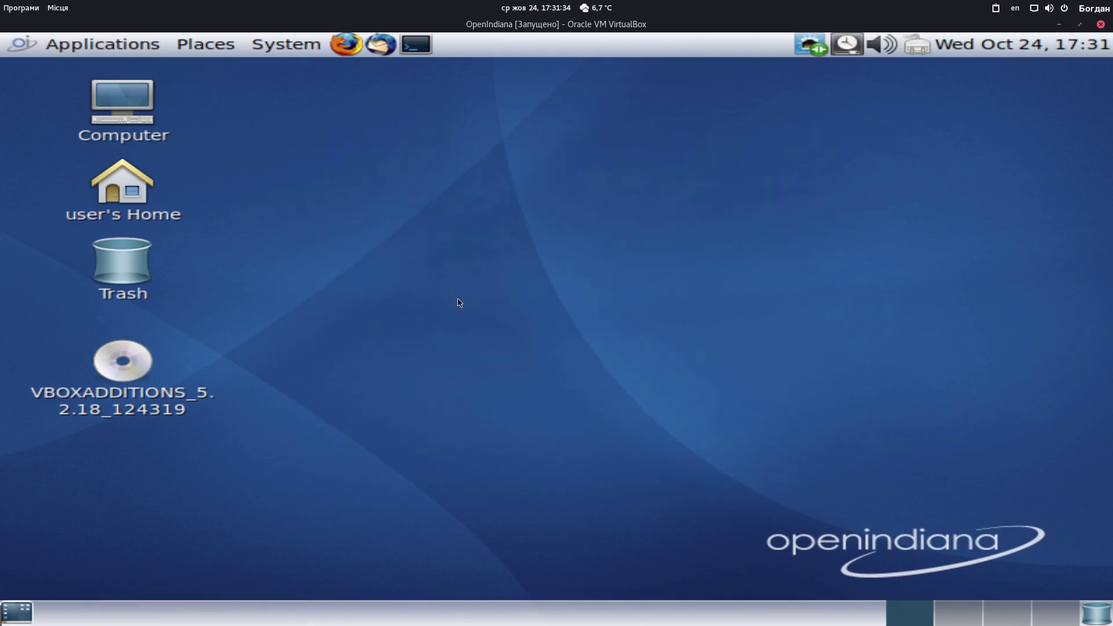
click(131, 49)
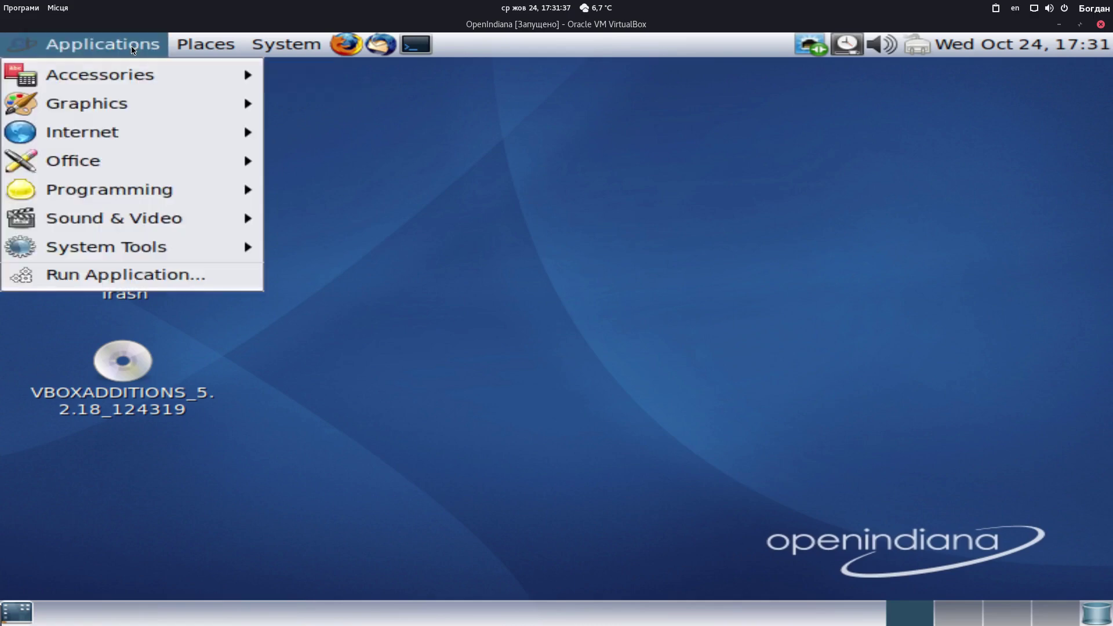
mouse_move(286, 45)
mouse_move(354, 78)
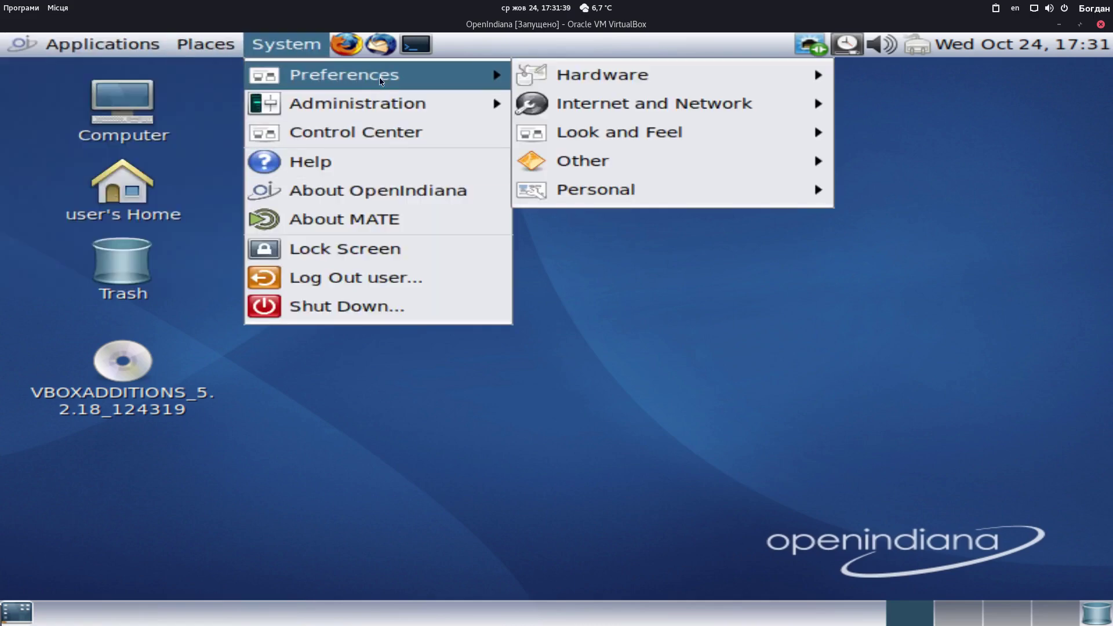
mouse_move(679, 87)
click(404, 131)
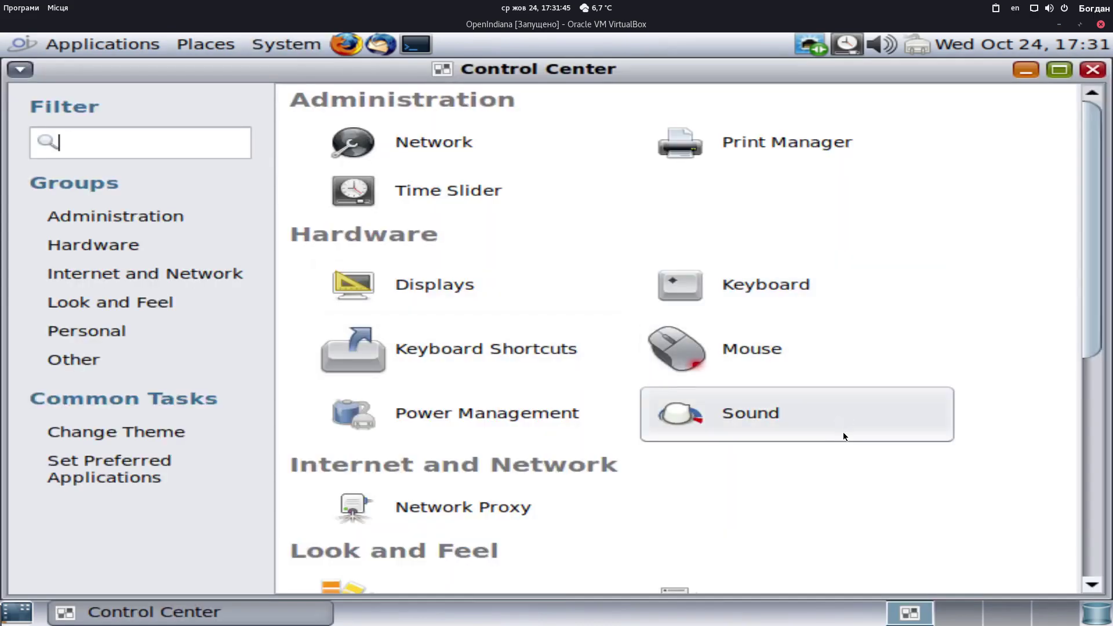
scroll(828, 433, down, 3)
scroll(826, 433, down, 4)
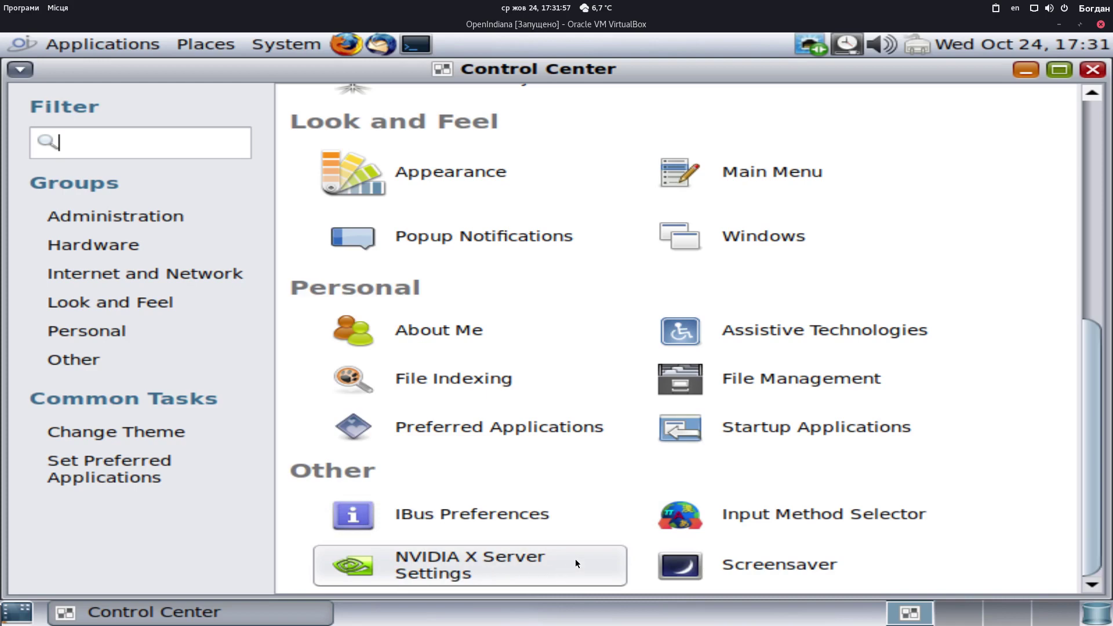
scroll(575, 558, up, 7)
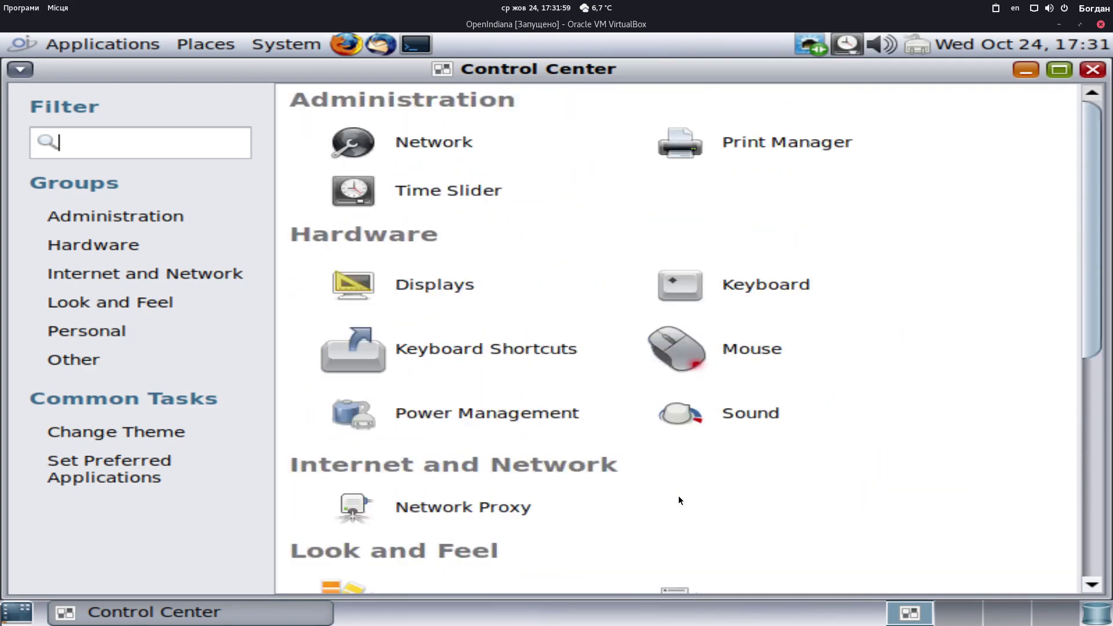
scroll(788, 224, down, 1)
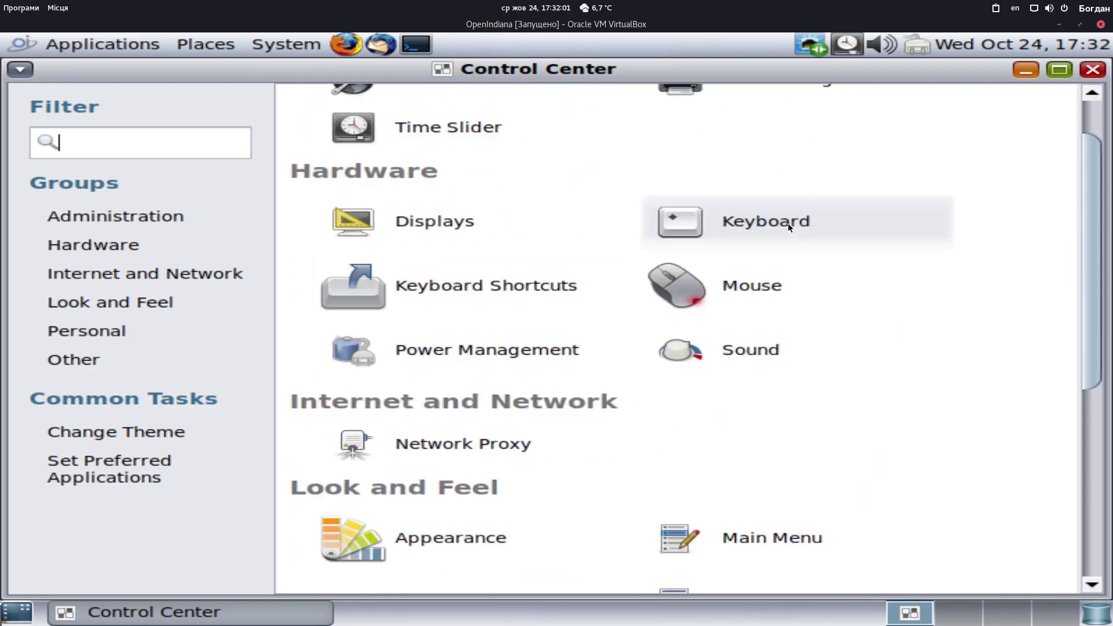
scroll(910, 307, down, 2)
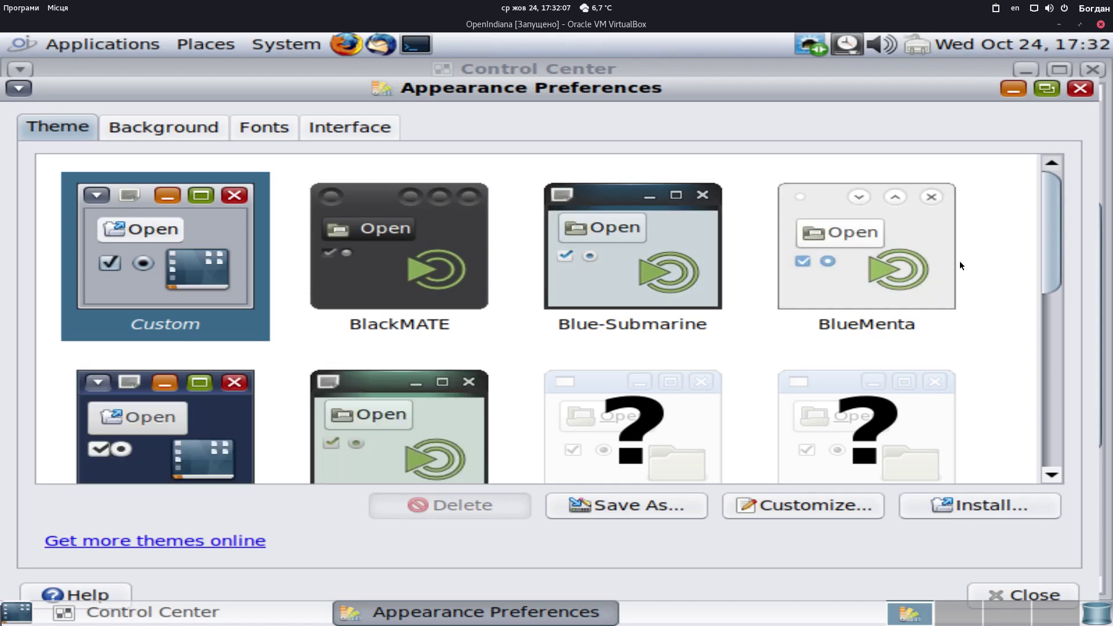
Scroll the themes, browse the Background tab's wallpapers, then close Appearance Preferences and Control Center
drag(1049, 256, 1036, 175)
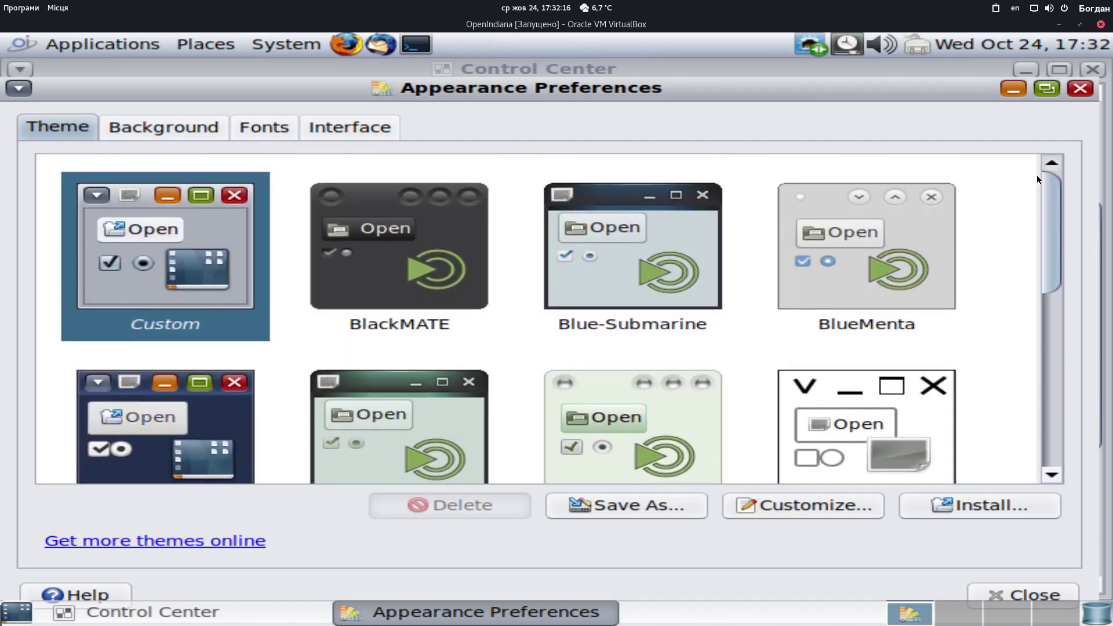
click(215, 128)
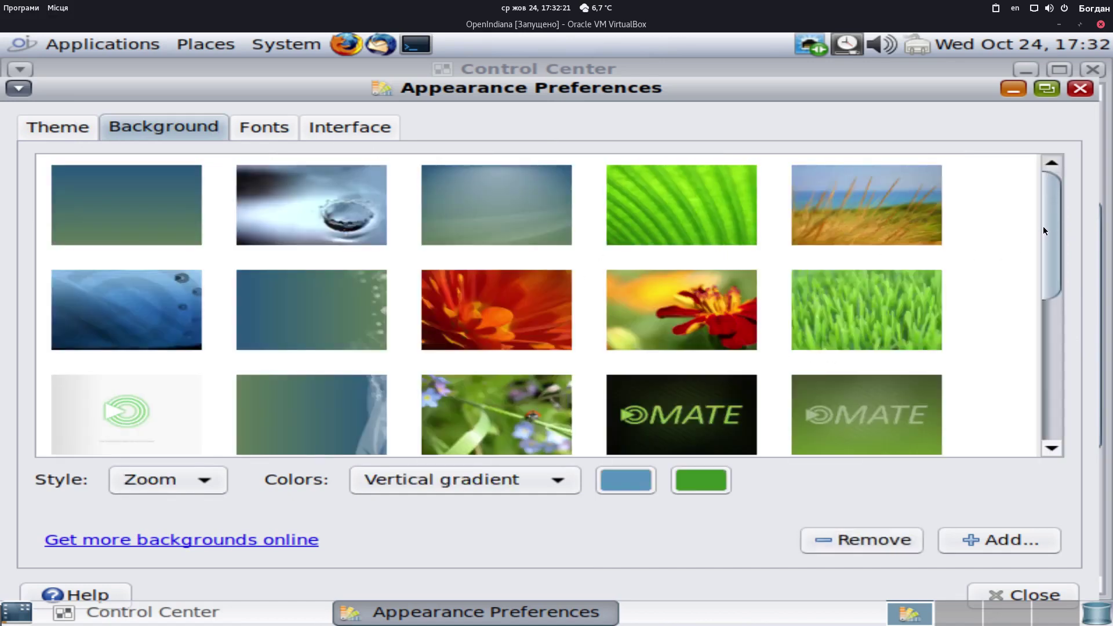
drag(1038, 229, 1062, 392)
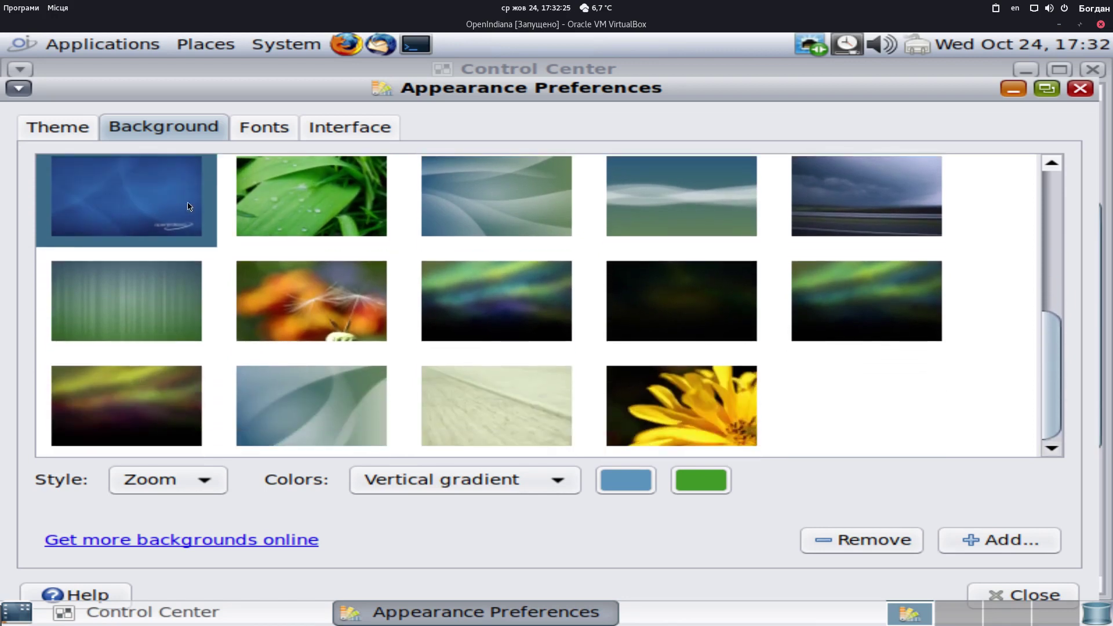
click(1080, 89)
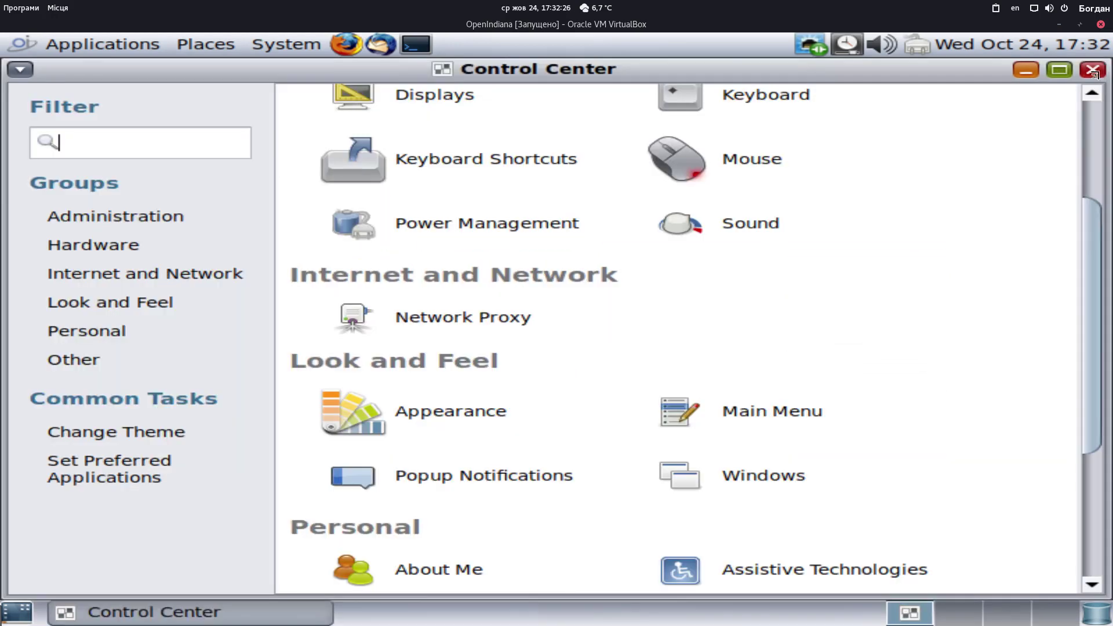
click(1092, 69)
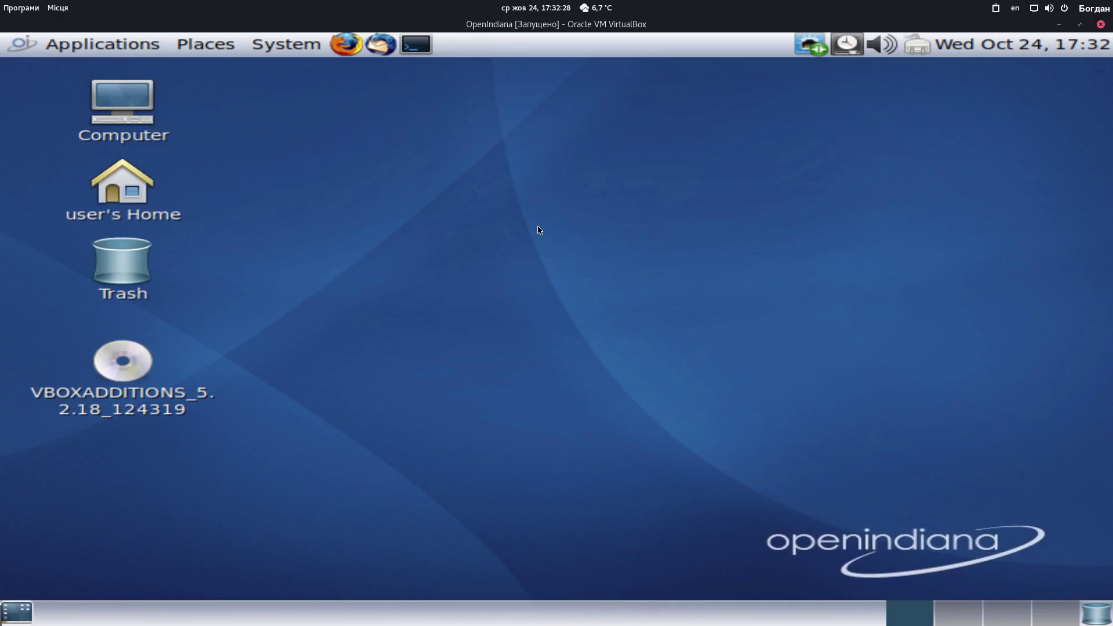
Show the Applications > System Tools submenu listing GParted, Manage Printing and MATE Terminal
click(90, 50)
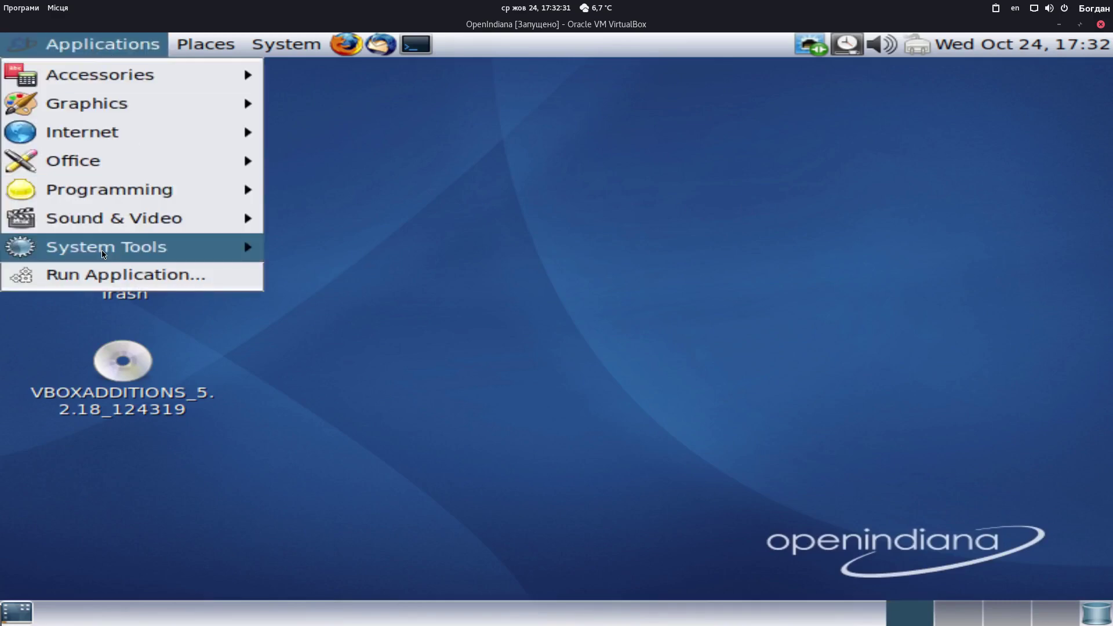
mouse_move(105, 252)
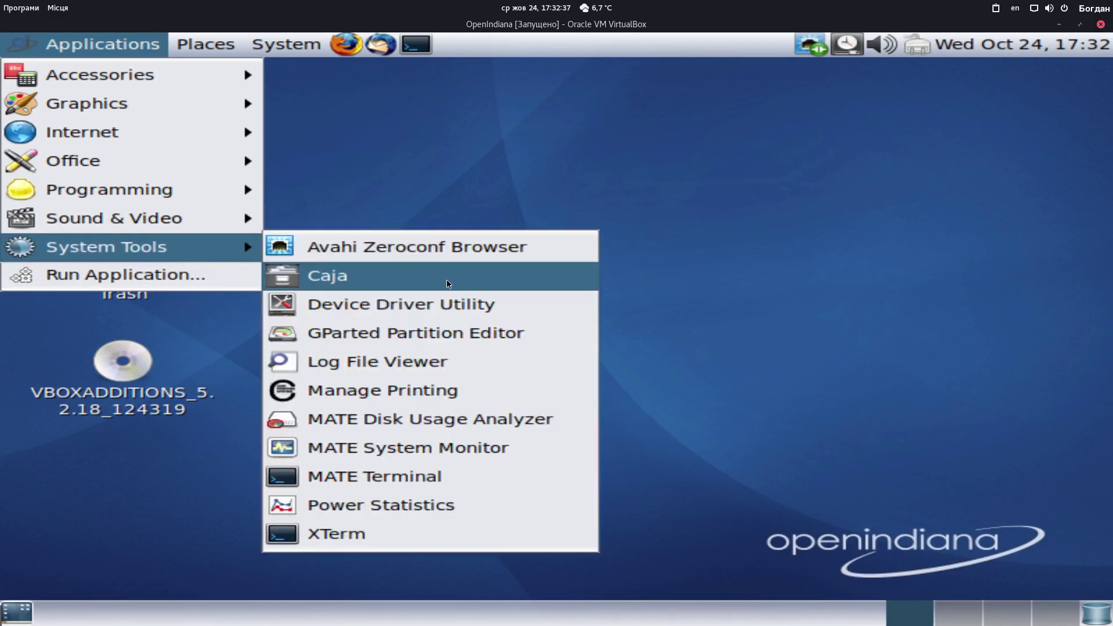
mouse_move(253, 47)
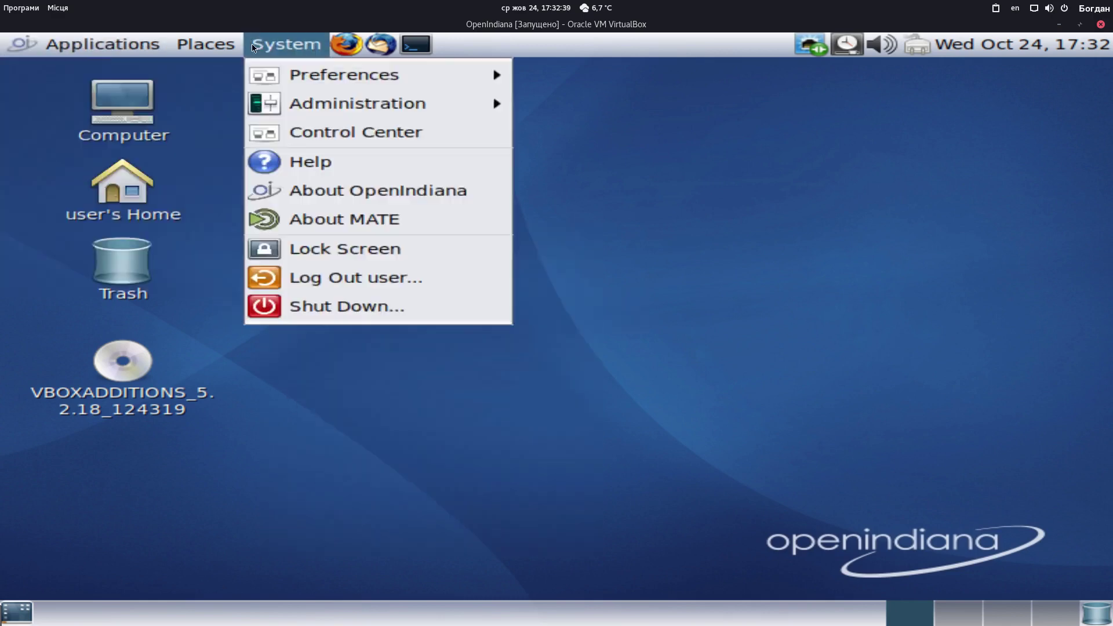
mouse_move(92, 47)
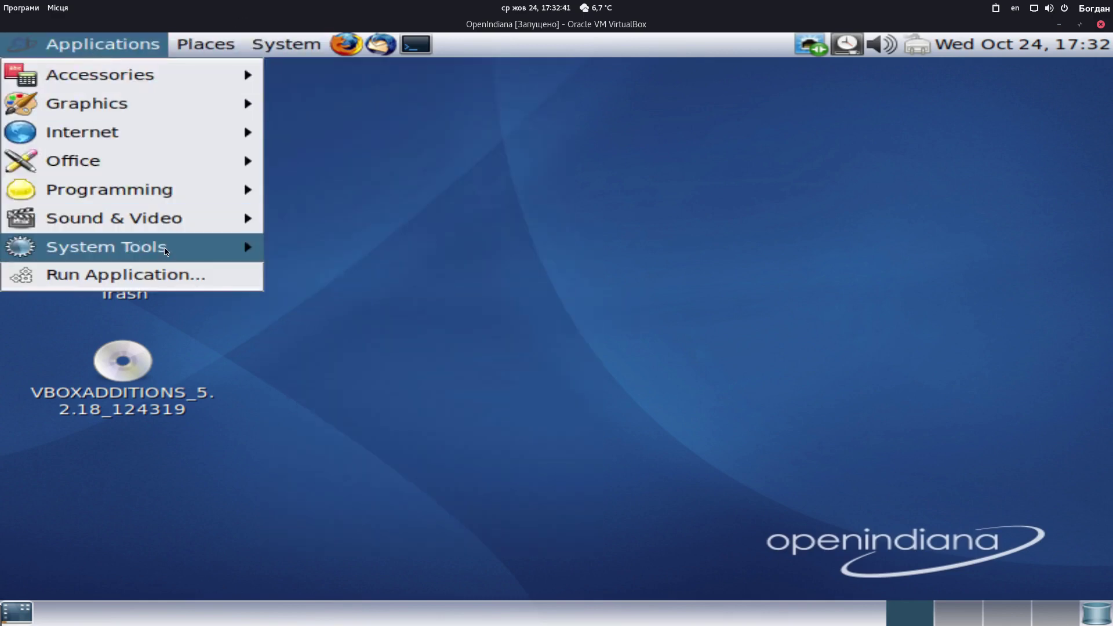
mouse_move(166, 250)
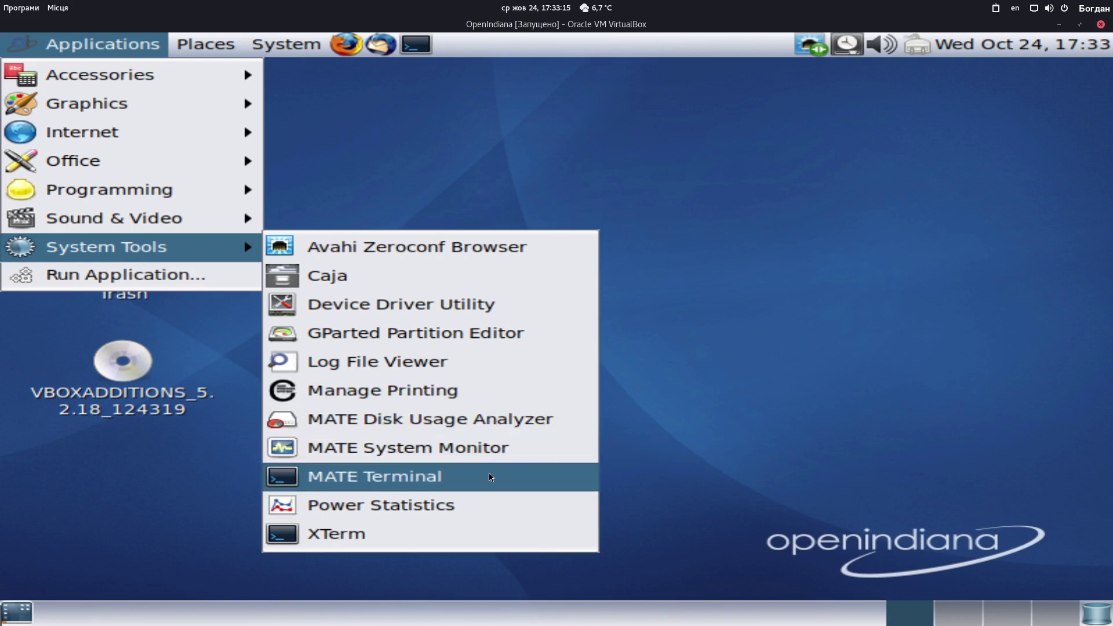
Open and close Disk Usage Analyzer, try launching GParted as root, and dismiss the mouse-grab warning
click(485, 418)
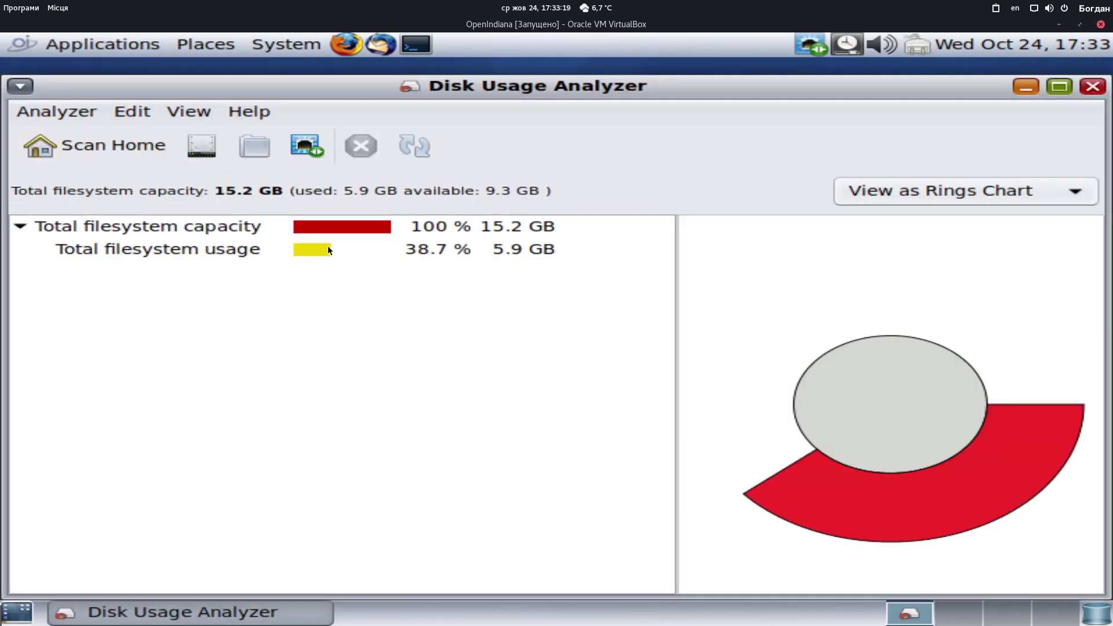
click(1097, 87)
click(71, 47)
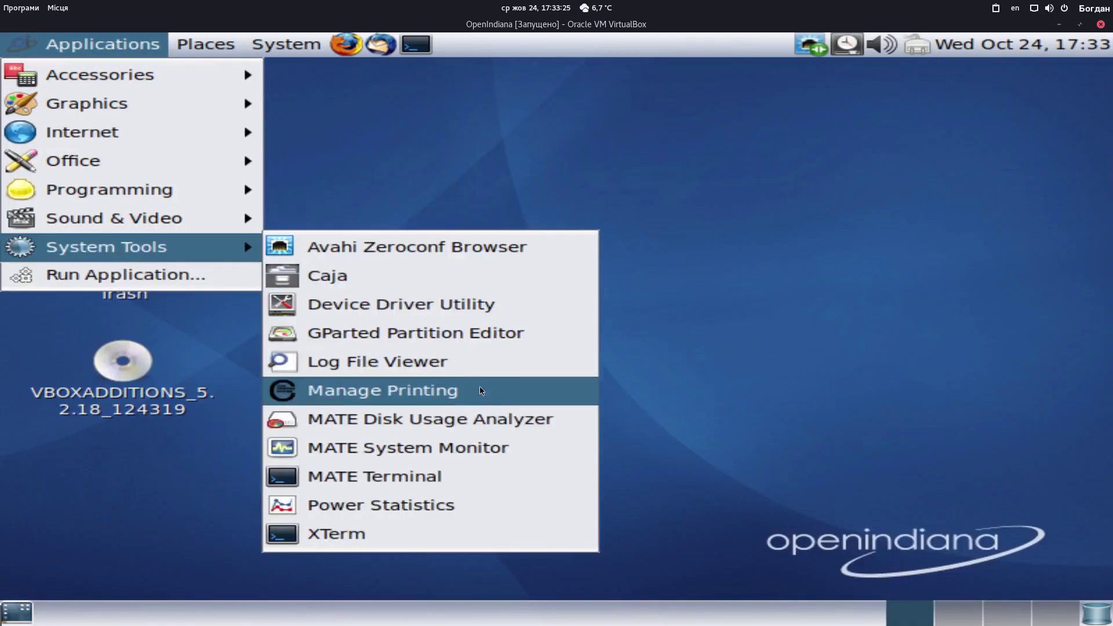
click(452, 334)
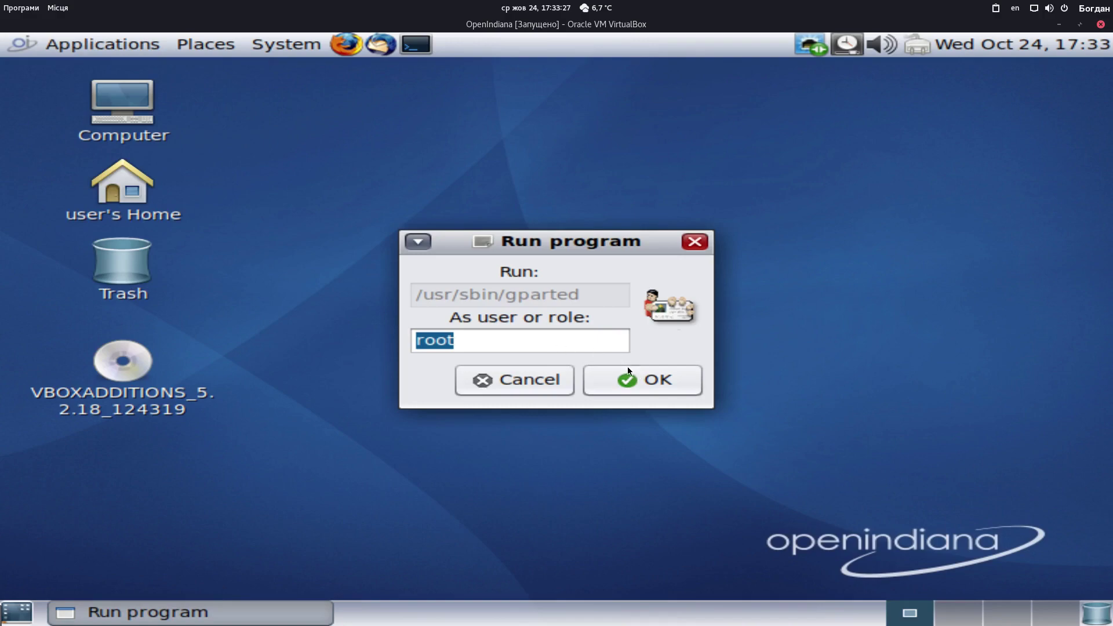
click(638, 376)
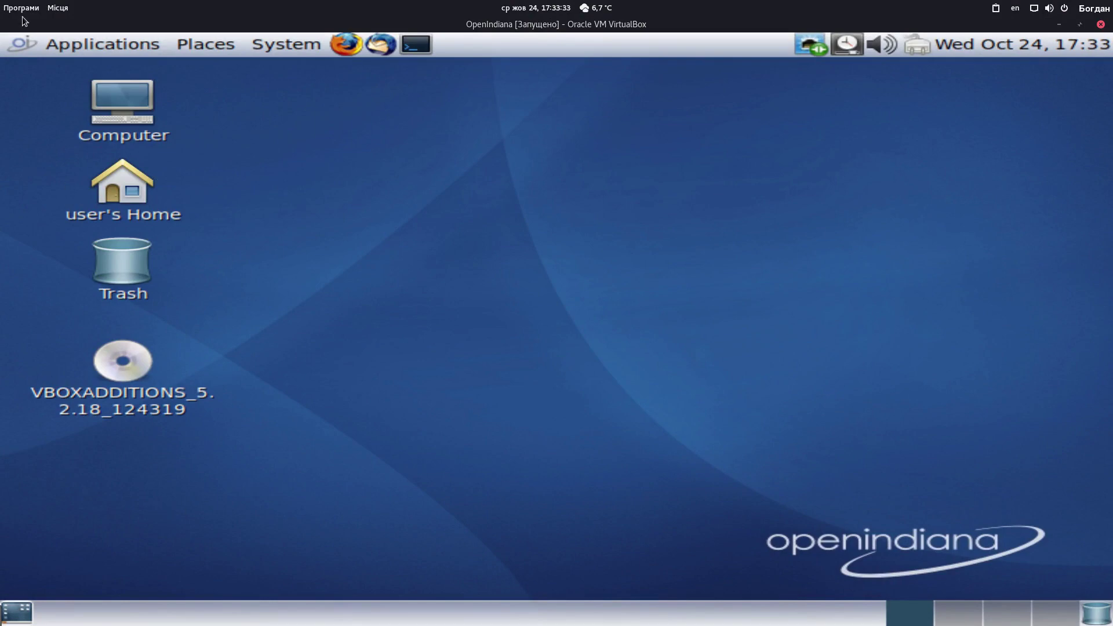
click(90, 45)
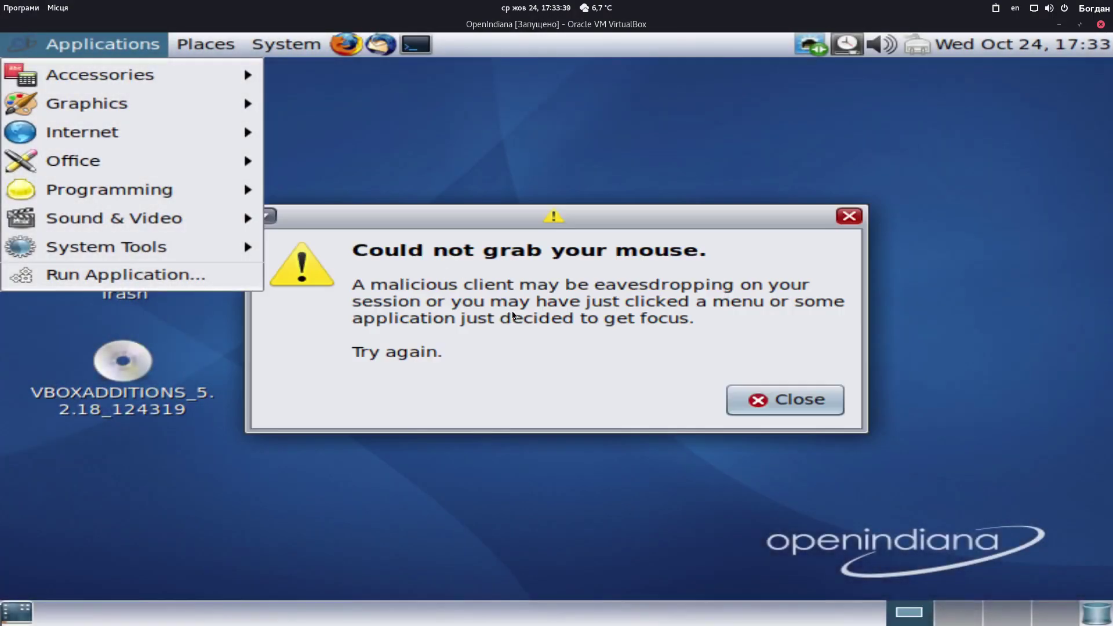
click(794, 406)
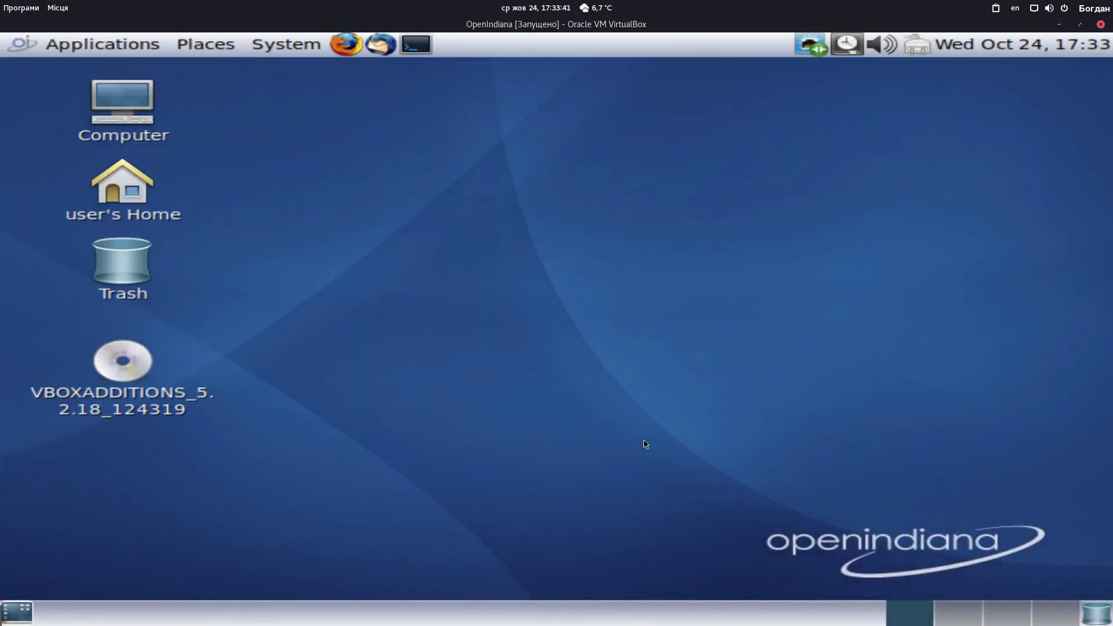
Relaunch GParted from System Tools and authenticate as root with the administrative password
click(44, 36)
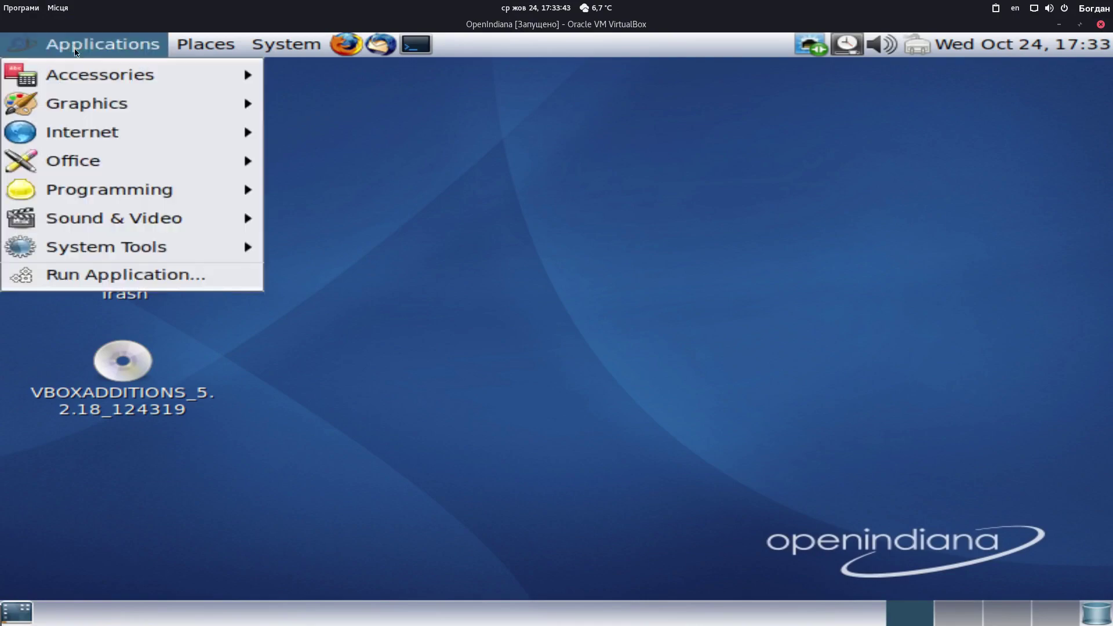
mouse_move(134, 252)
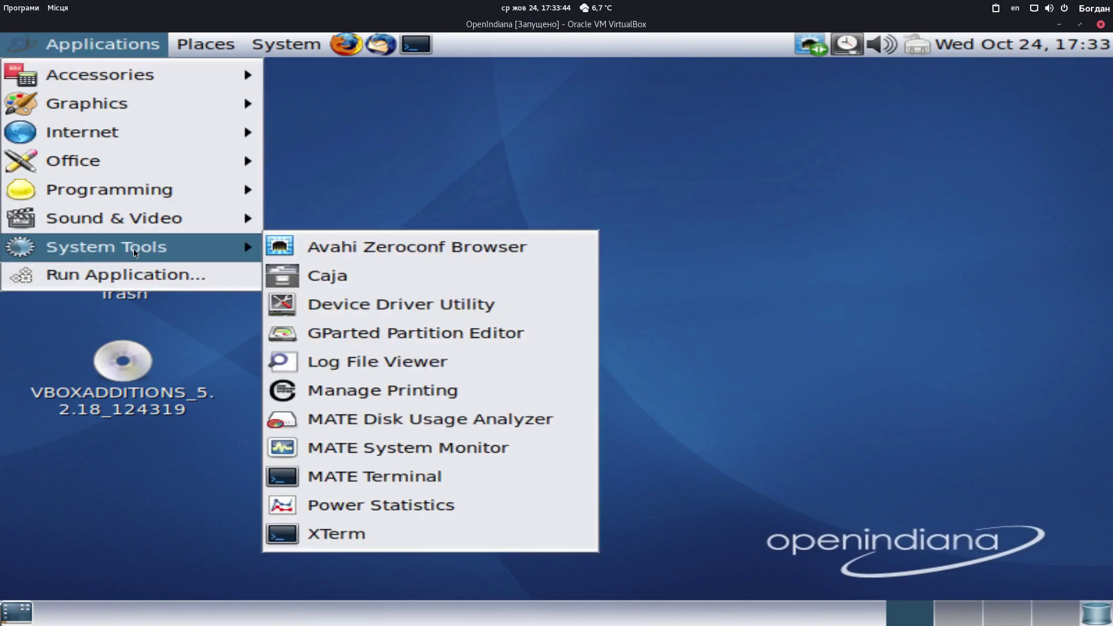
click(445, 336)
key(Return)
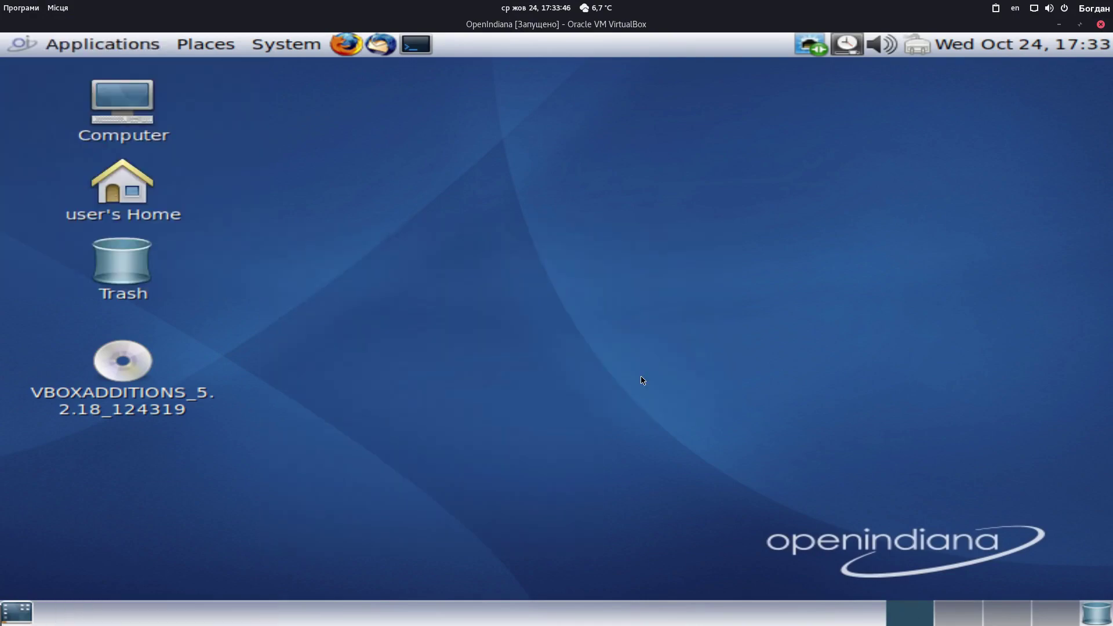
text(*********)
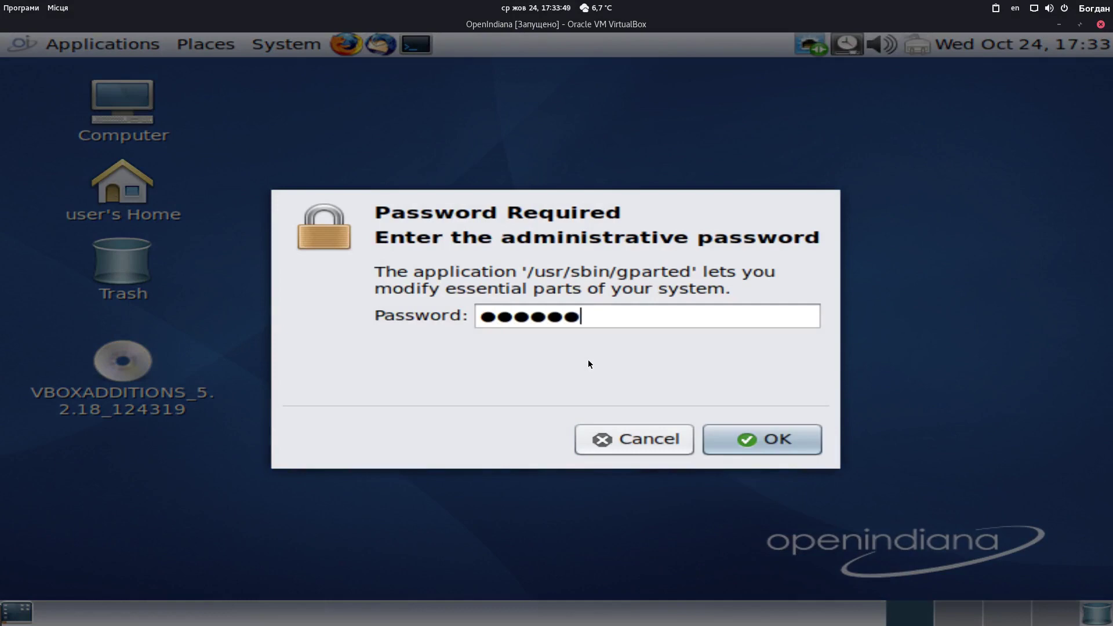
key(Return)
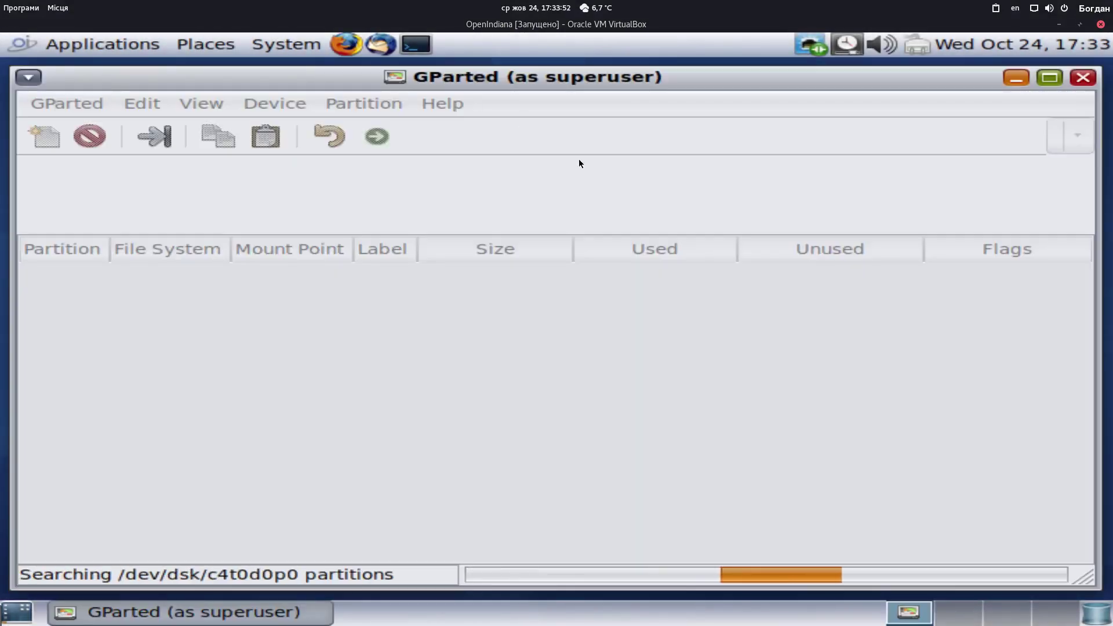
Inspect the 7.84 MiB unallocated space and the 15.99 GiB solaris partition /dev/dsk/c4t0d0p1, then close GParted
click(131, 43)
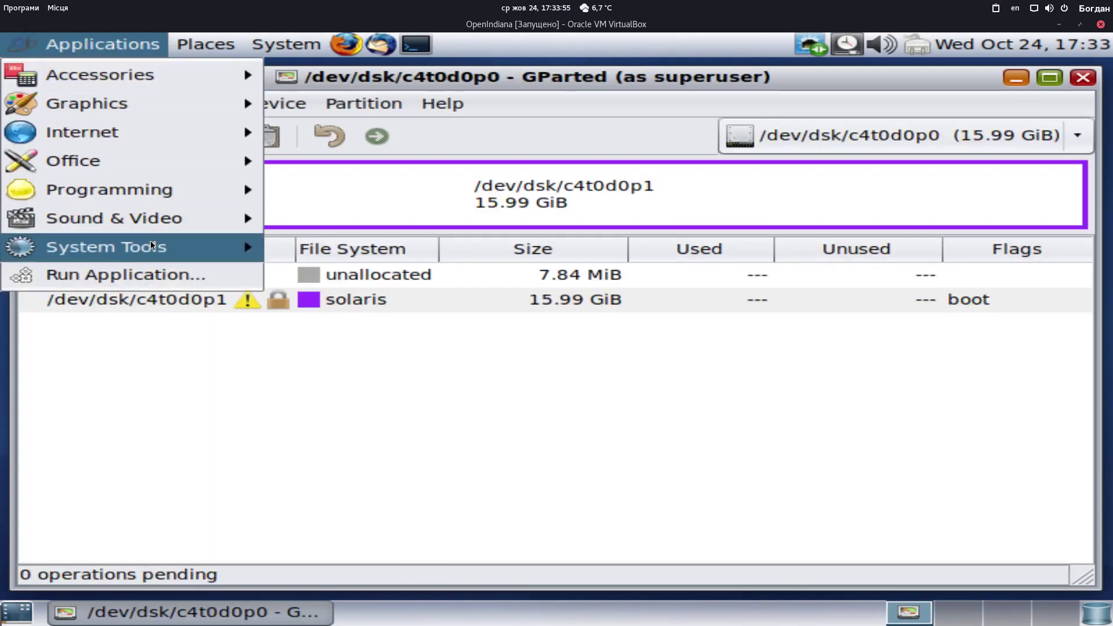
mouse_move(154, 249)
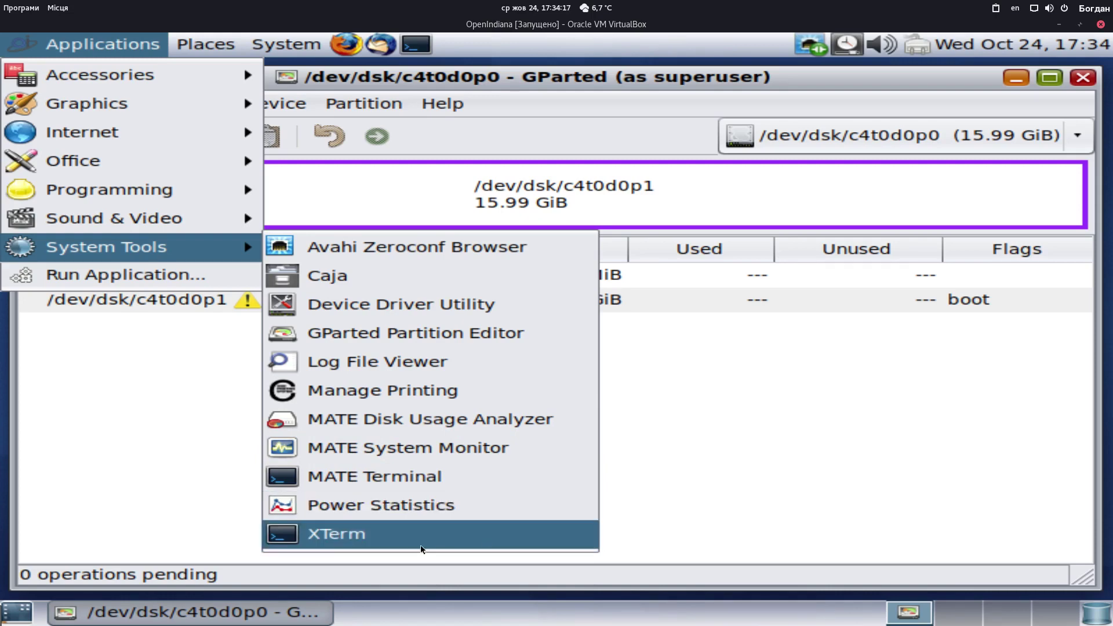
click(774, 455)
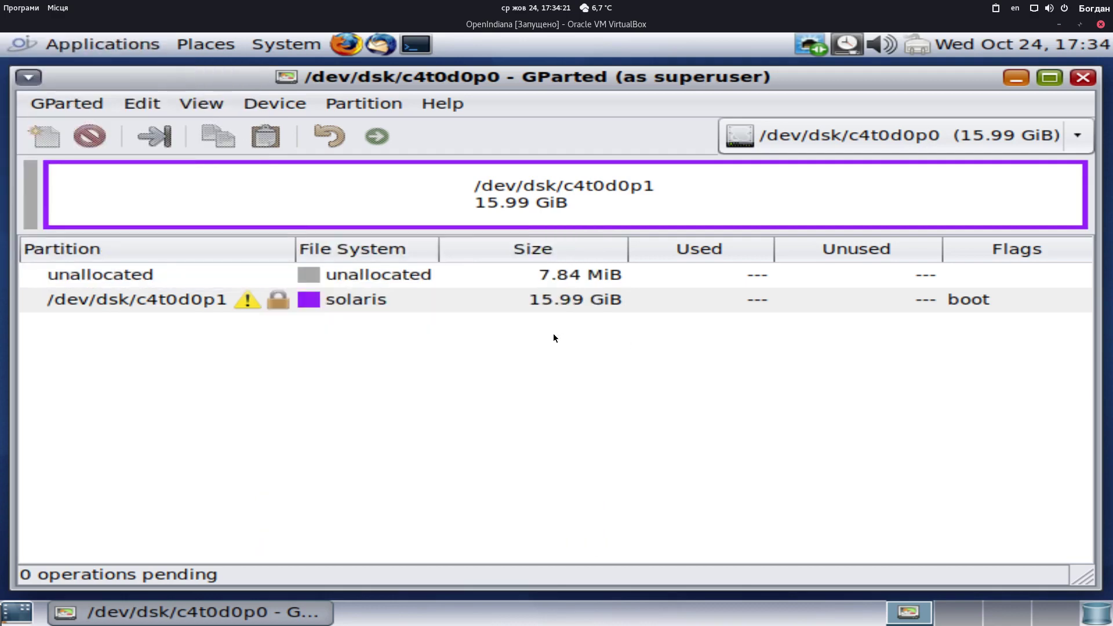
click(552, 283)
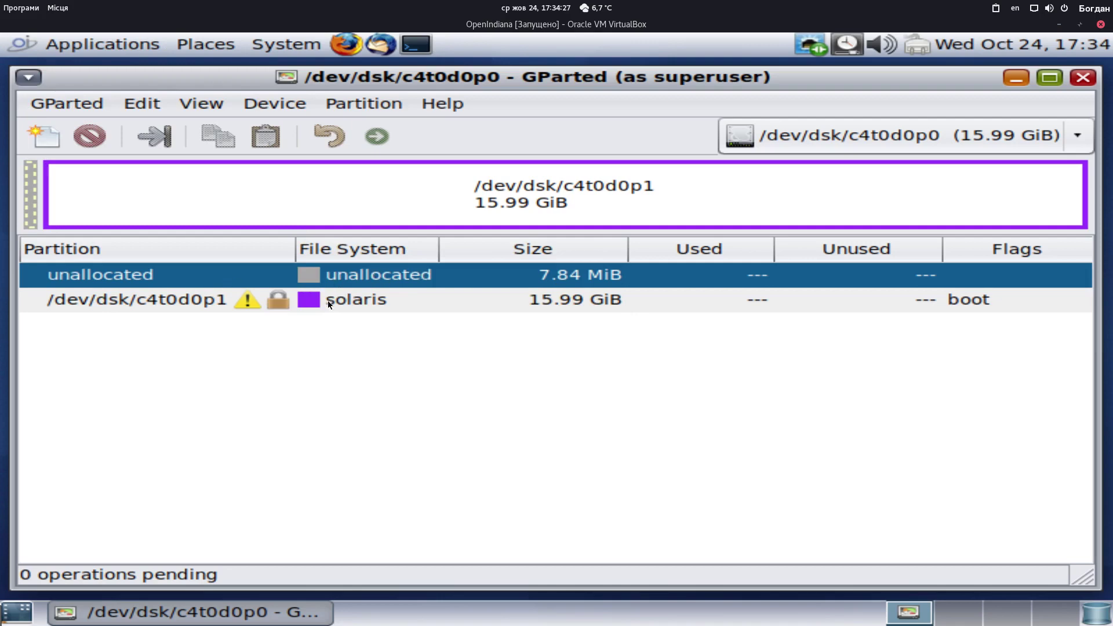
click(395, 304)
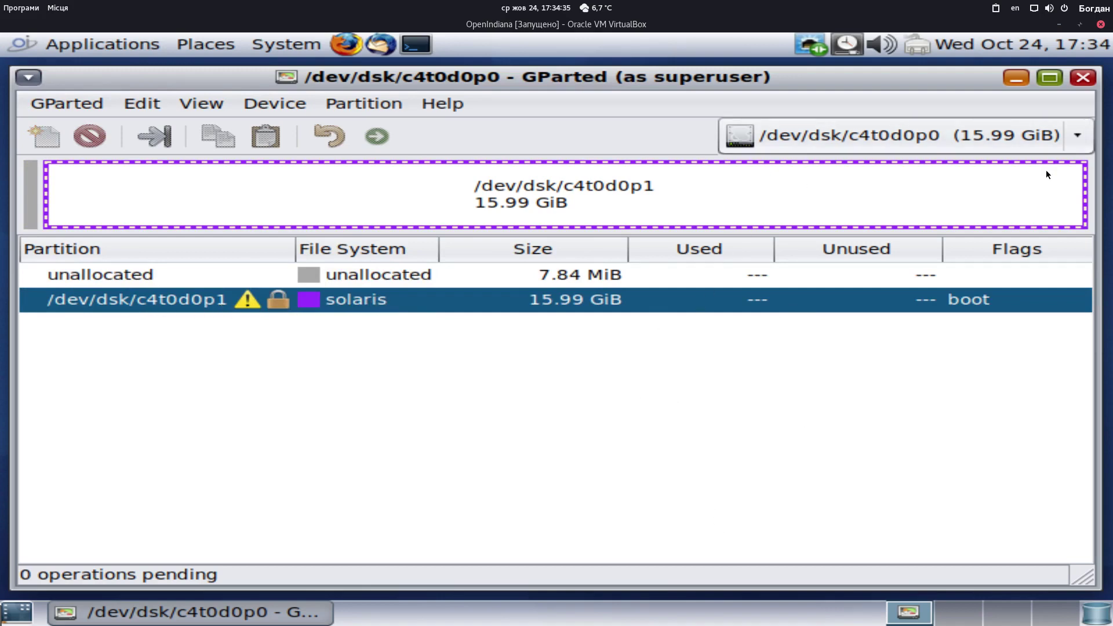
click(1081, 76)
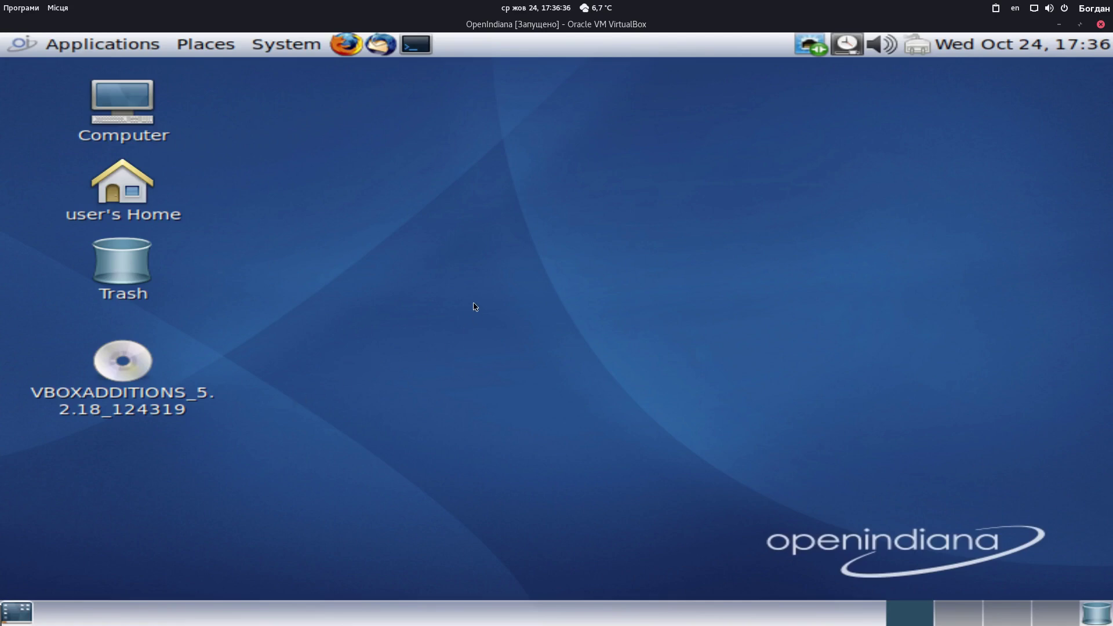
click(309, 52)
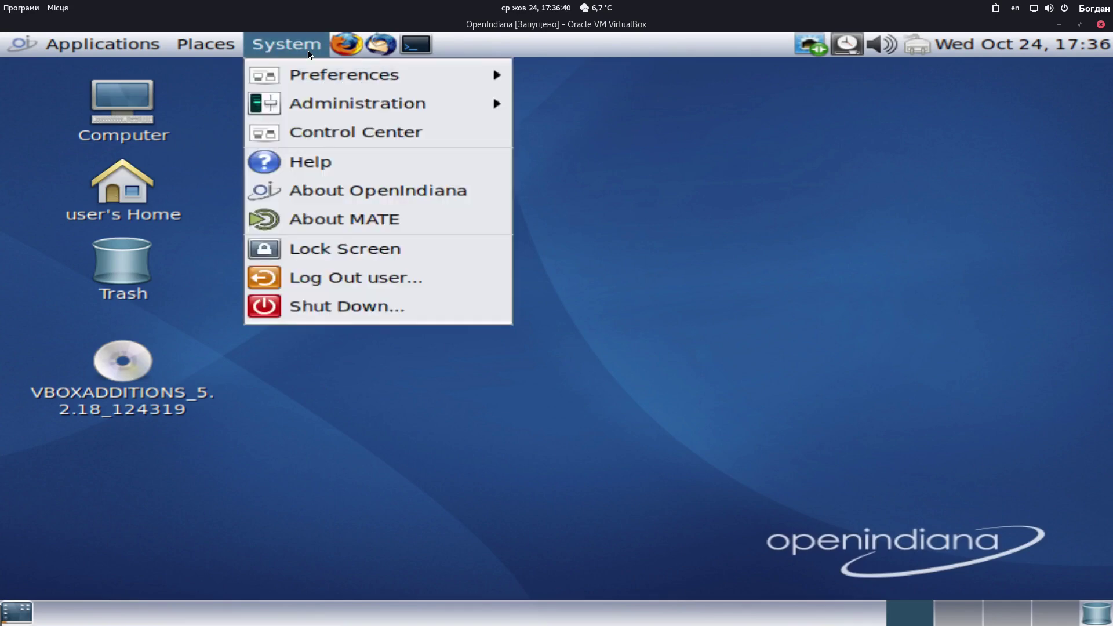
click(308, 54)
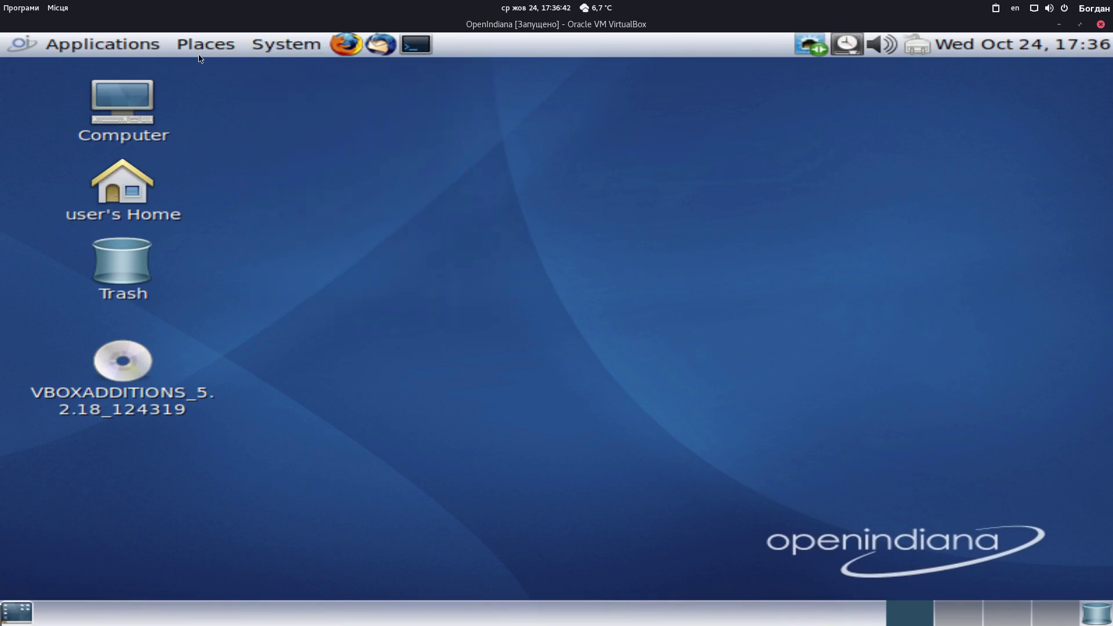
click(131, 51)
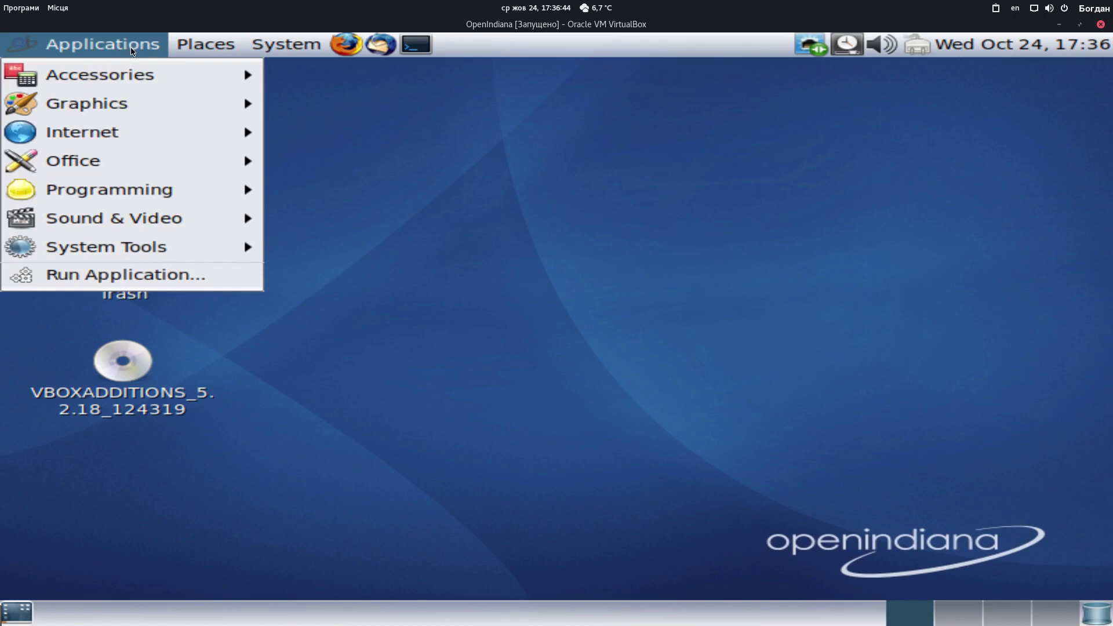
mouse_move(167, 95)
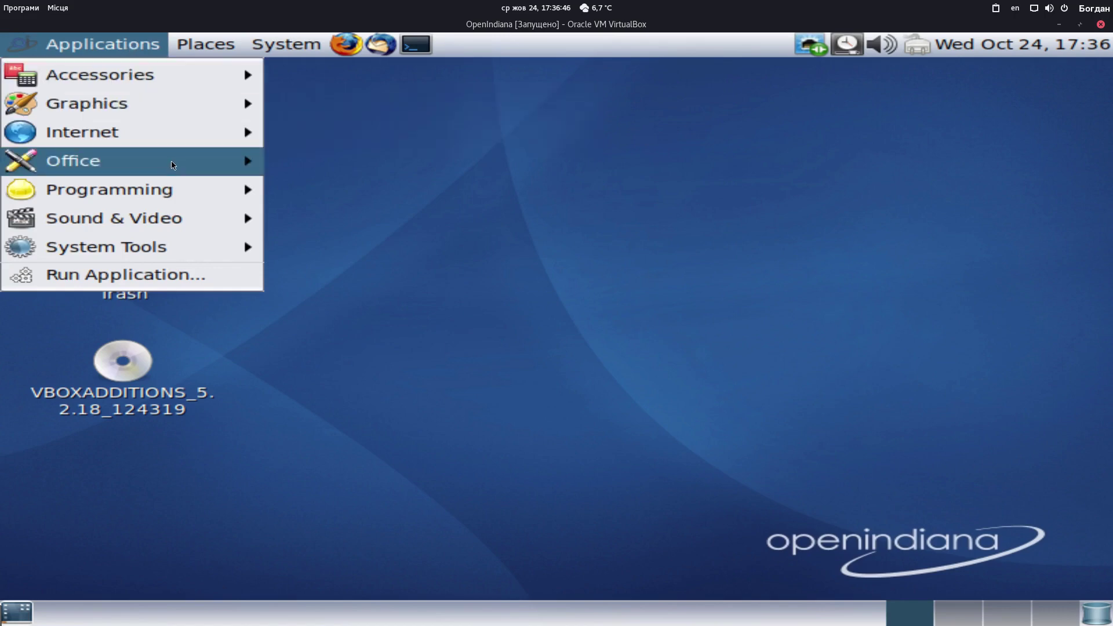
click(506, 301)
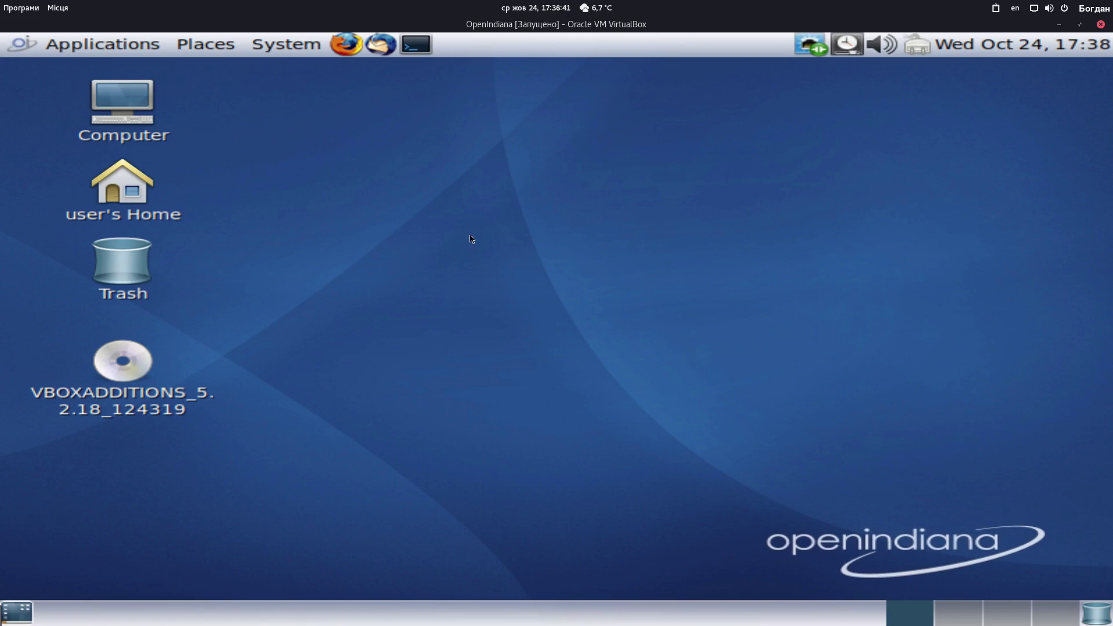
In a new terminal, list the package publishers with 'sudo pkg publisher', authenticating with sudo
click(416, 44)
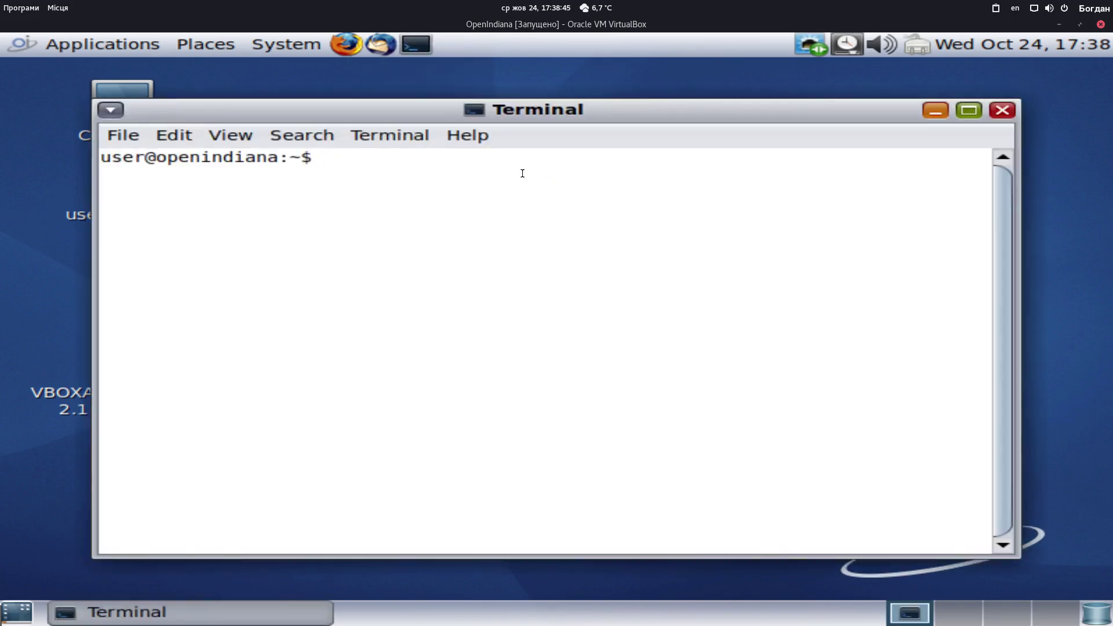
text(sudo pkg)
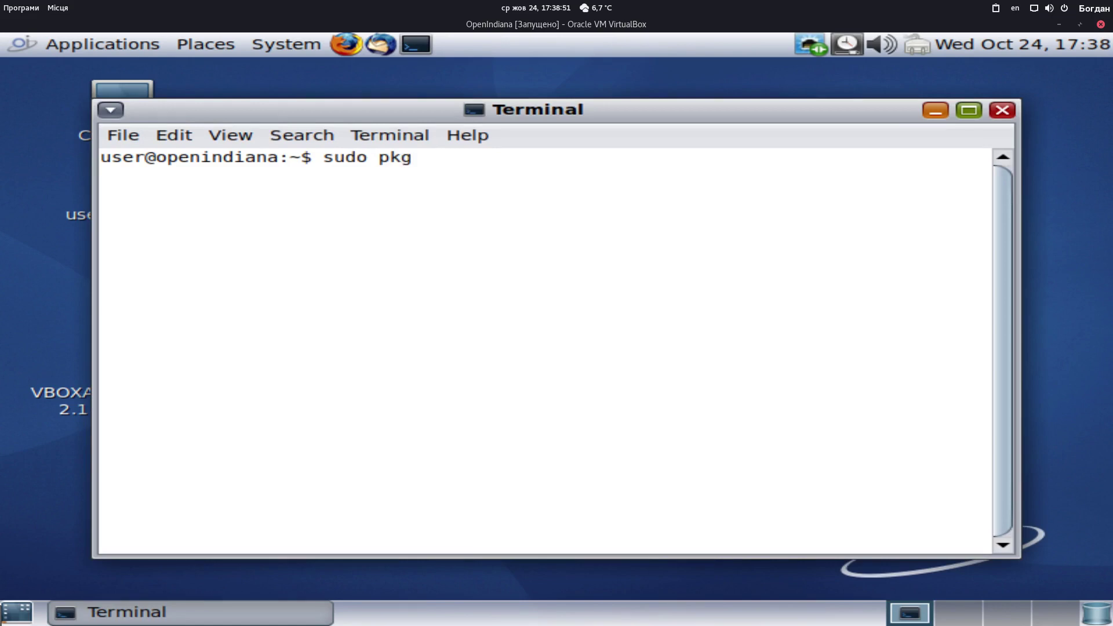
text( publisher)
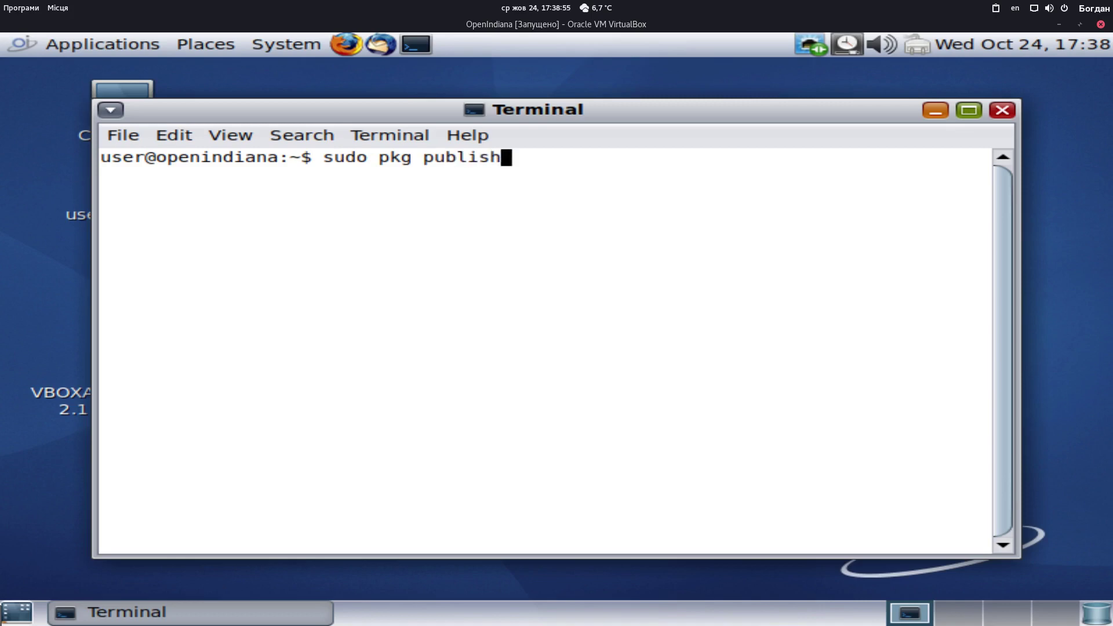
key(Return)
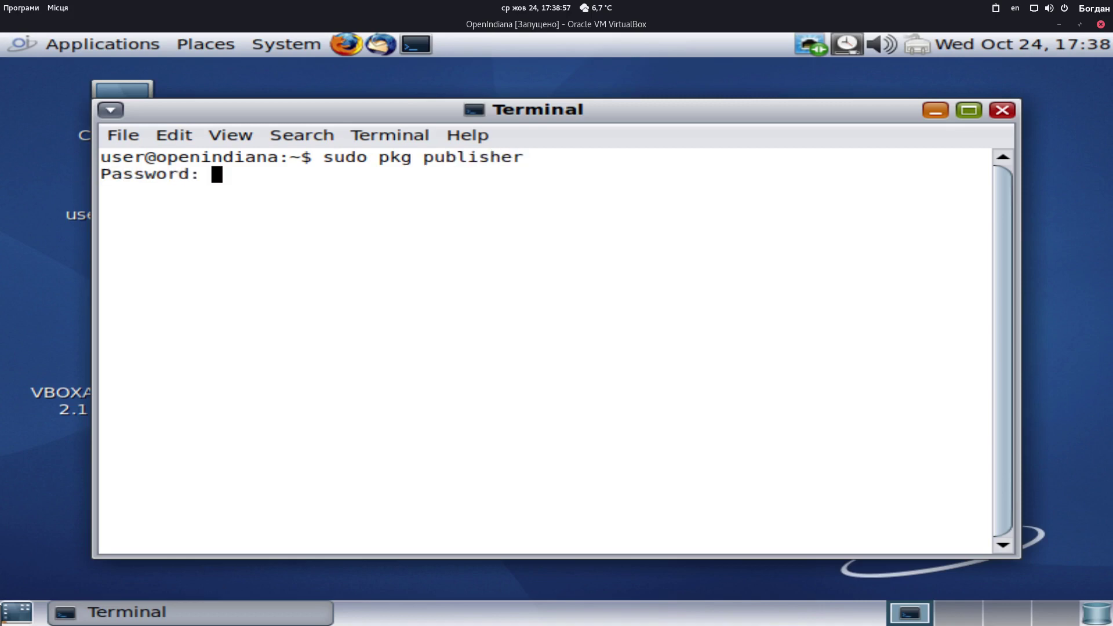
key(Return)
key(Return)
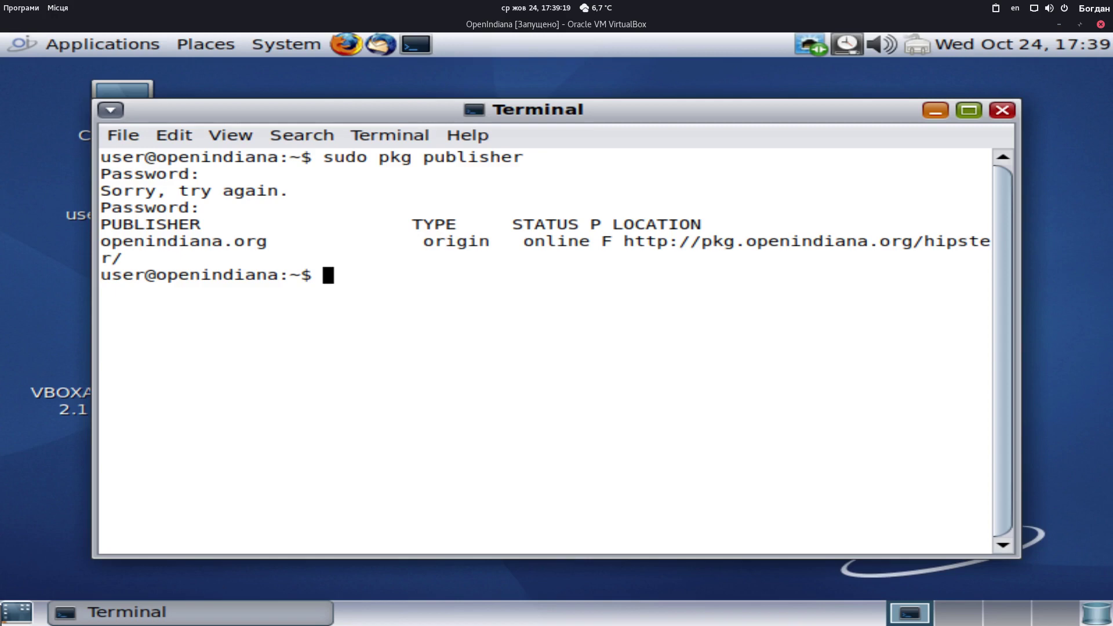
Run 'sudo pkg update --accept' and confirm no updates are available
text(sudo pl)
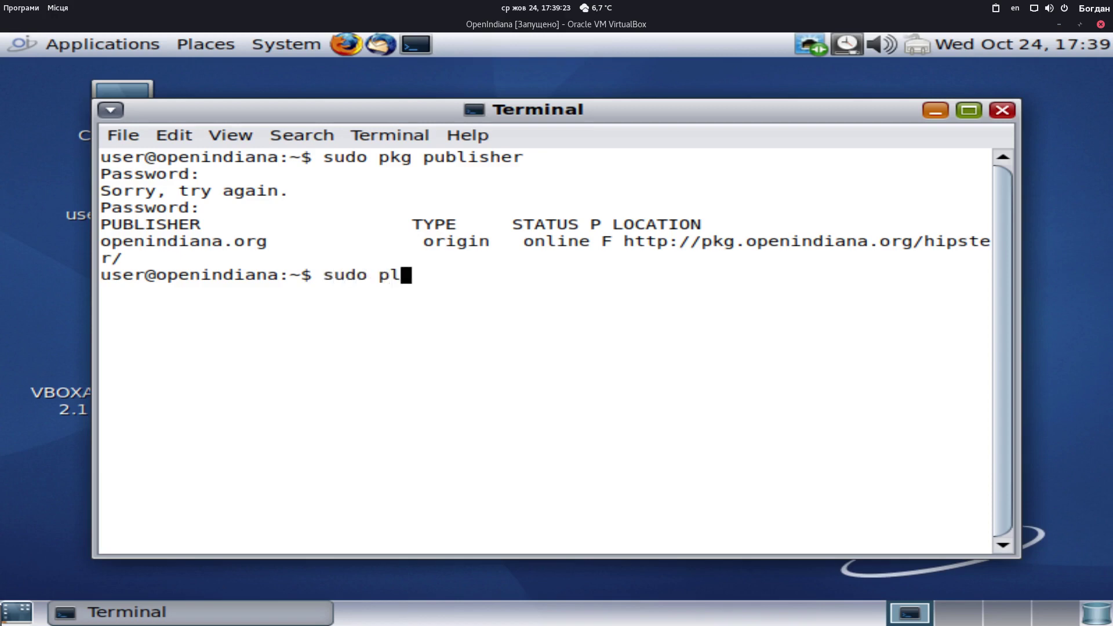
key(BackSpace)
text(kg update --accept)
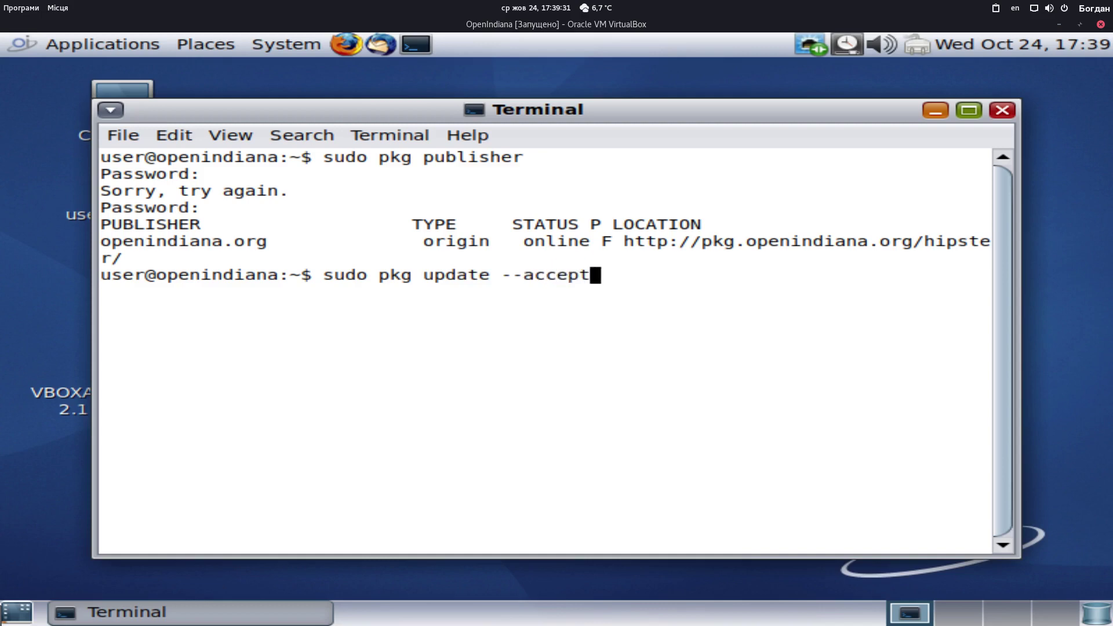
key(Return)
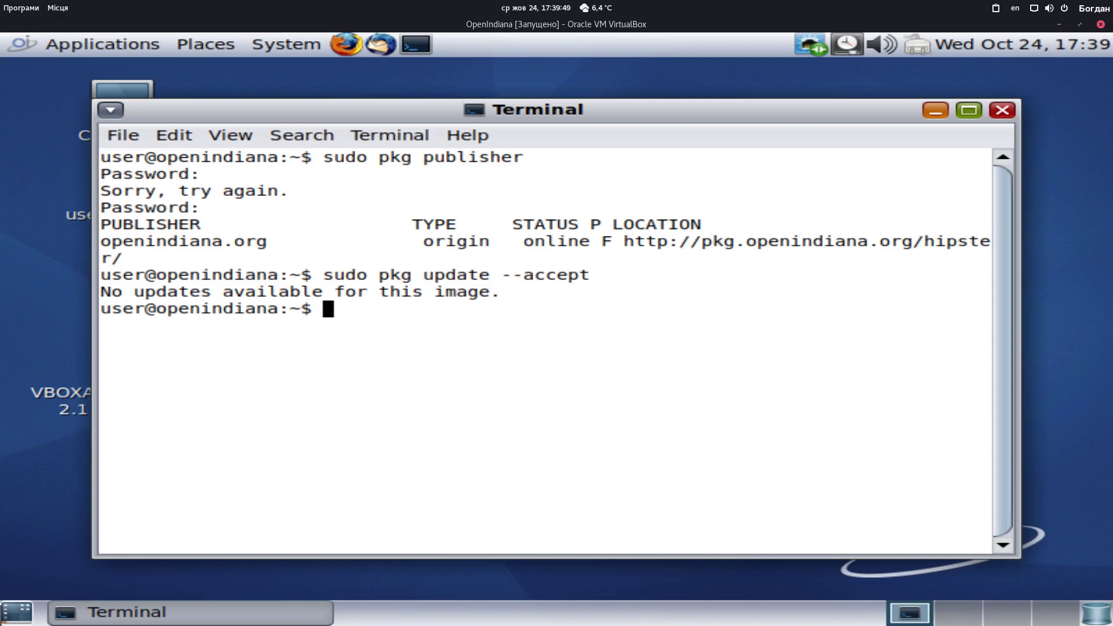
Try installing screenfetch and neofetch with 'sudo pkg install'; both report no matching packages
text(sudo plg)
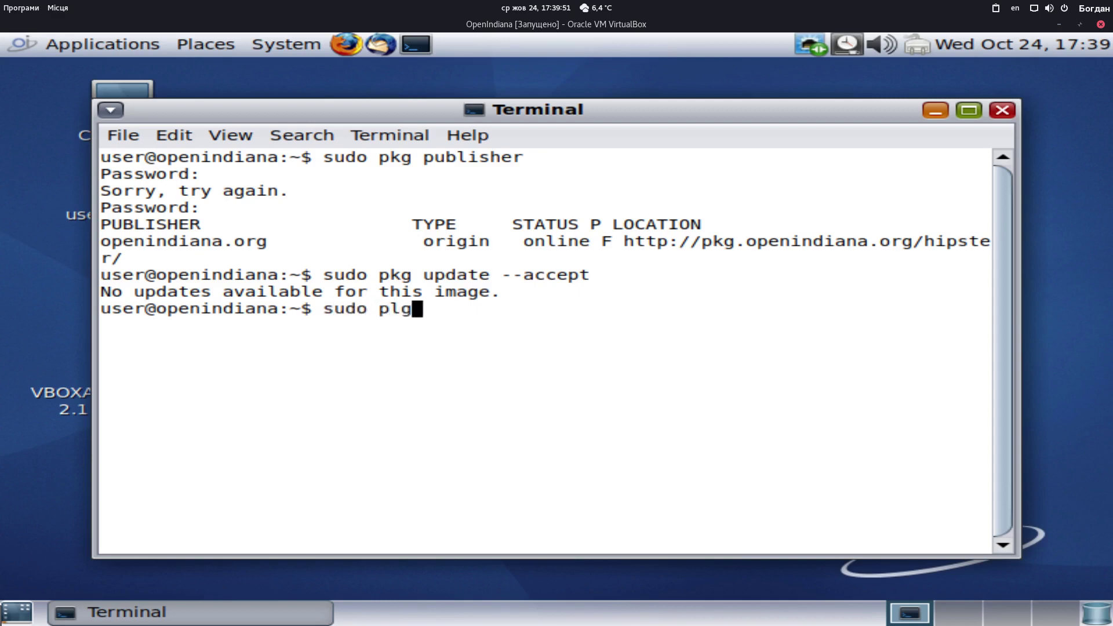
key(BackSpace)
key(BackSpace)
text(kg ins)
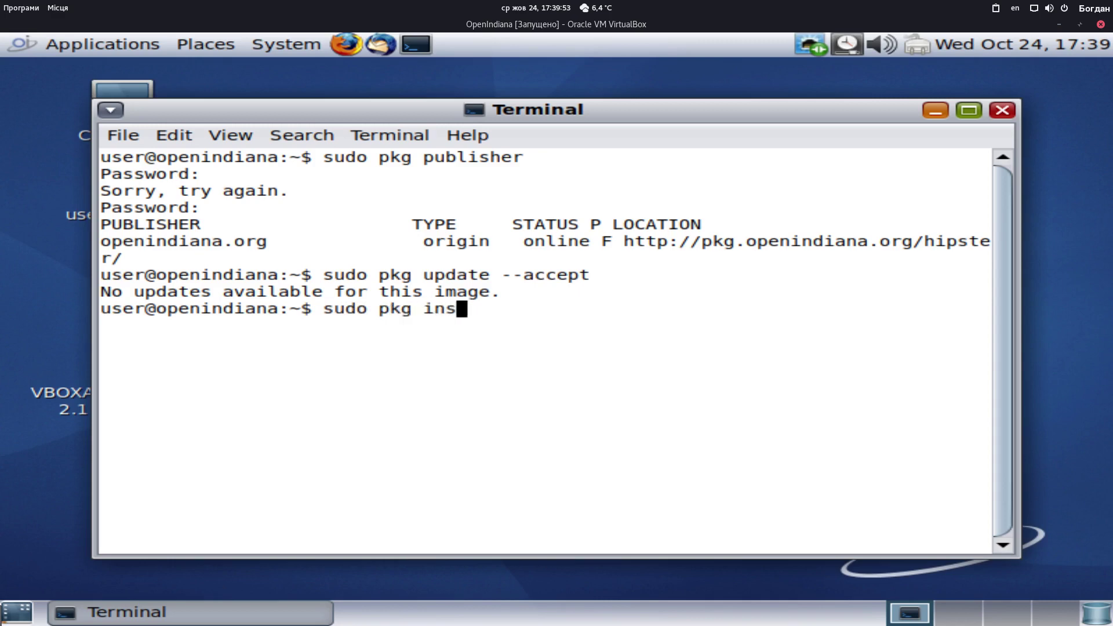
text(tall sc)
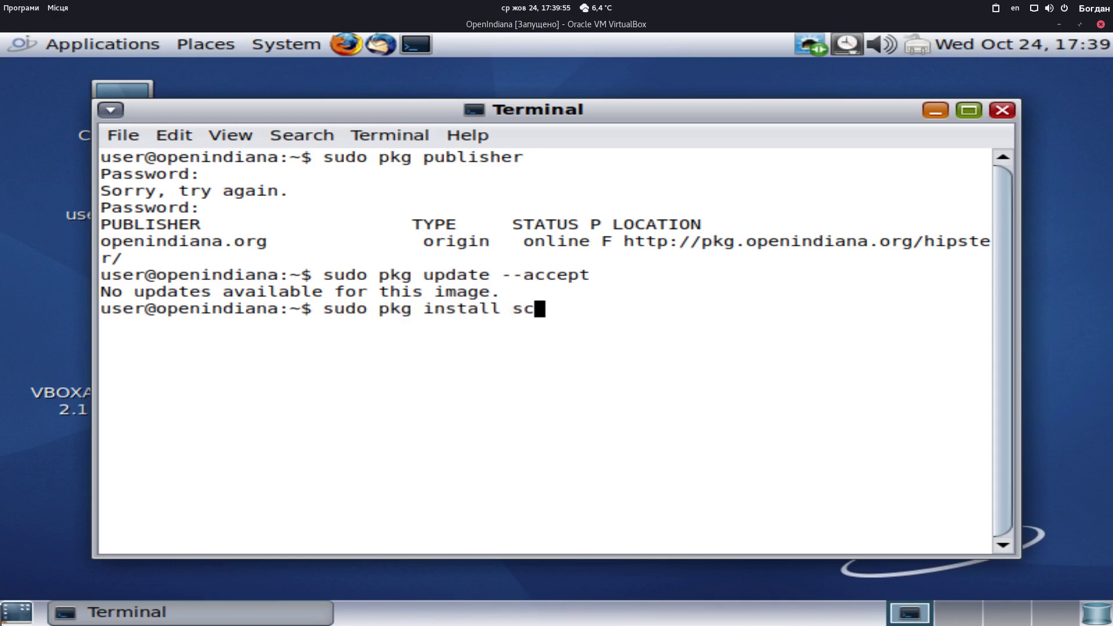
text(reenfet)
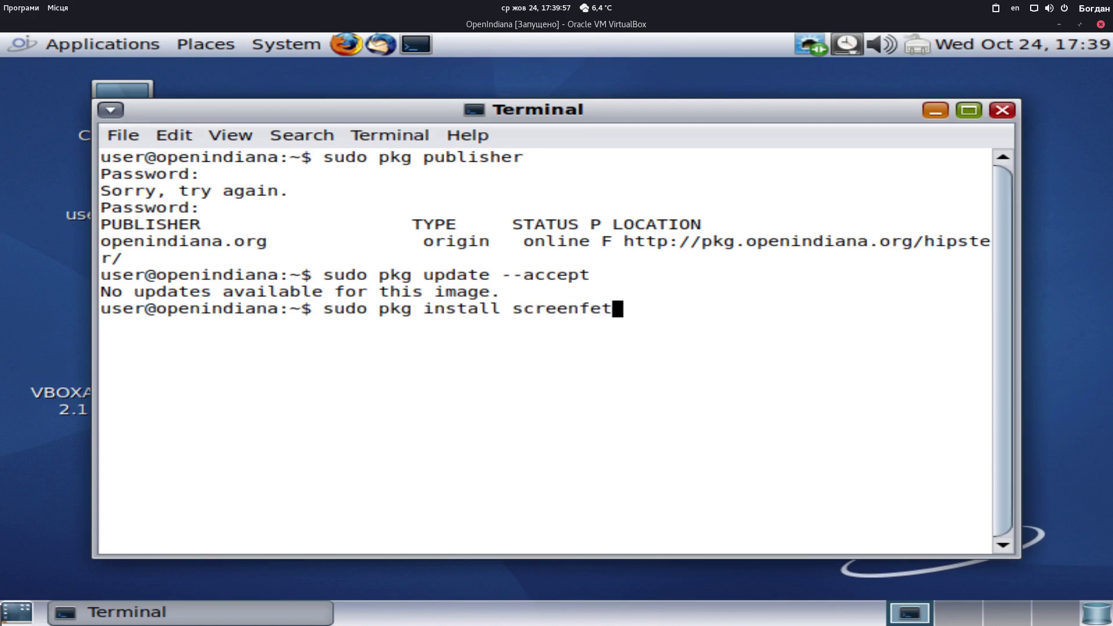
text(ch)
key(Return)
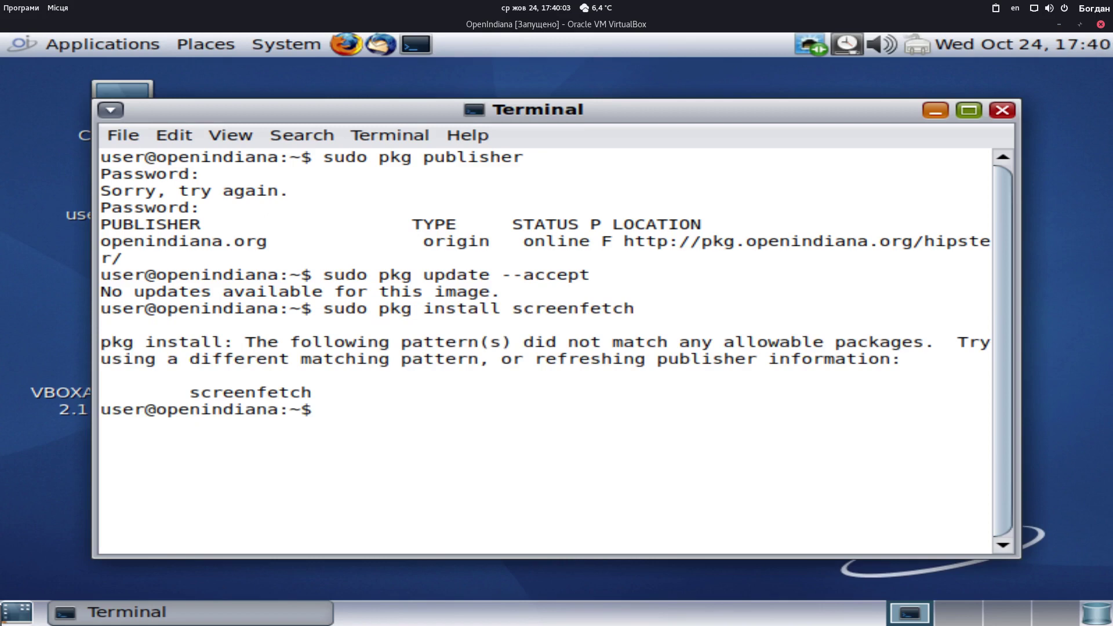
text(sudo pkg ibns)
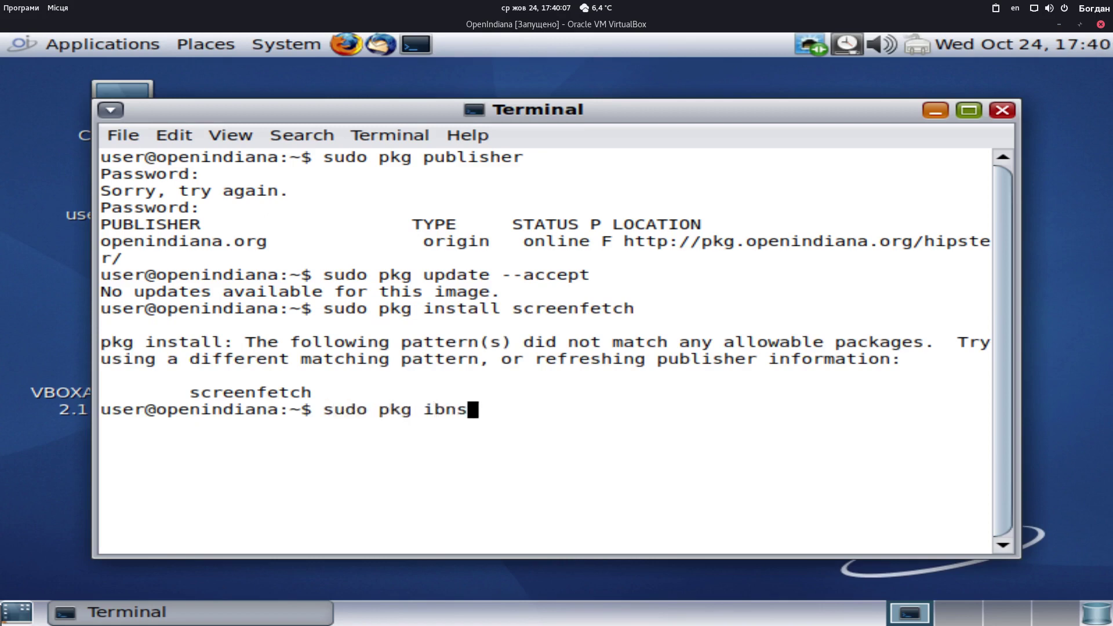
key(BackSpace)
key(BackSpace)
key(BackSpace)
text(nstall ne)
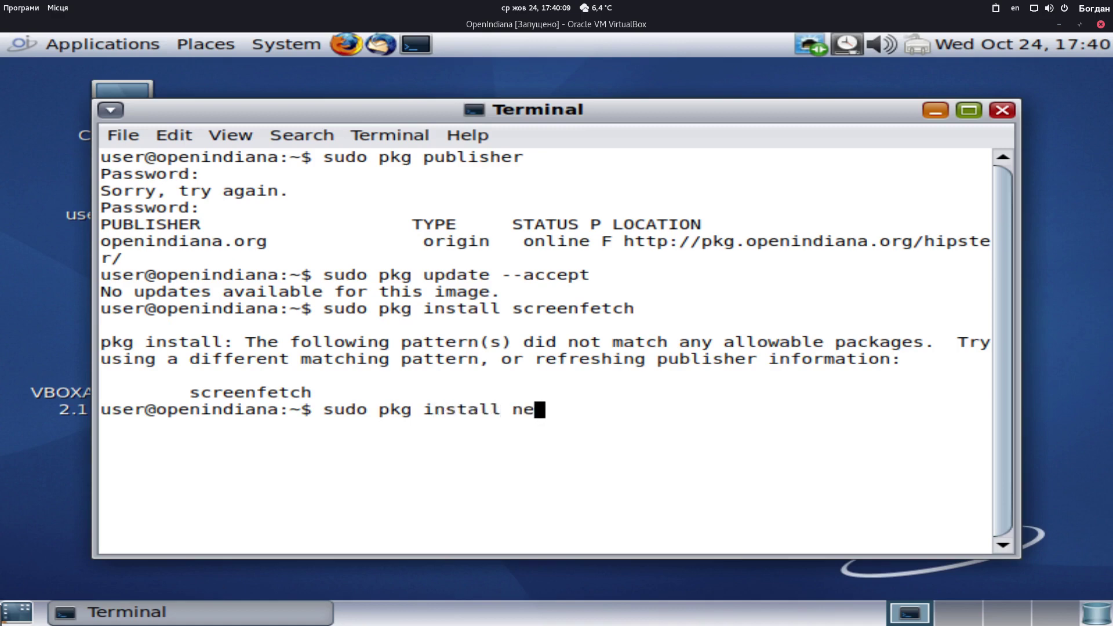
text(ofetch)
key(Return)
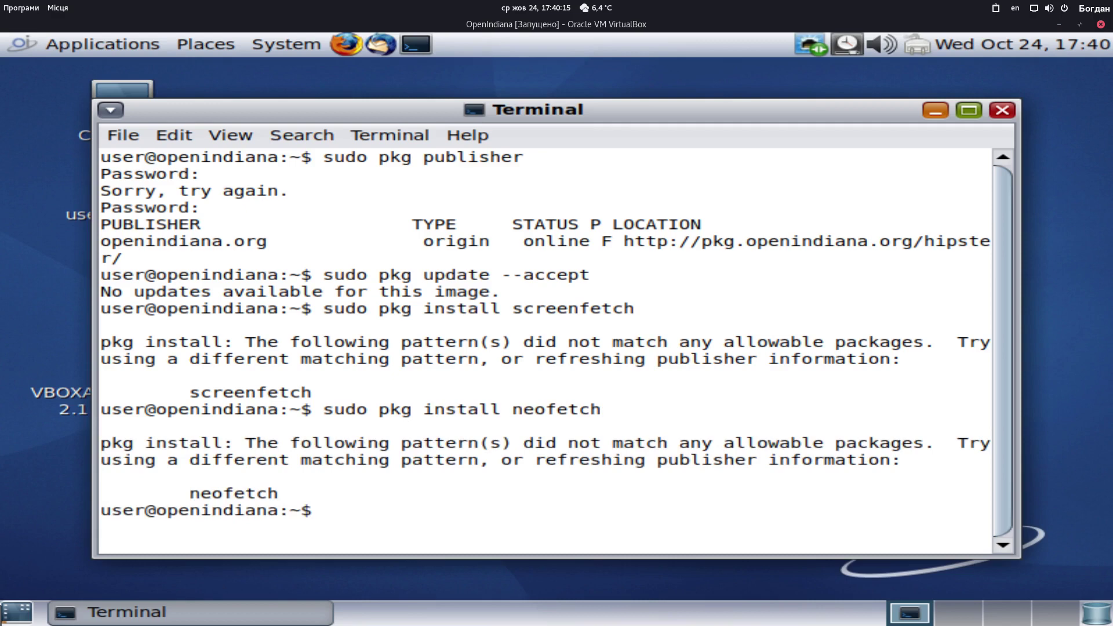
Try 'sudo pkg install libreoffice', then search office packages with 'sudo pkg search office'
text(sudo pkg ins)
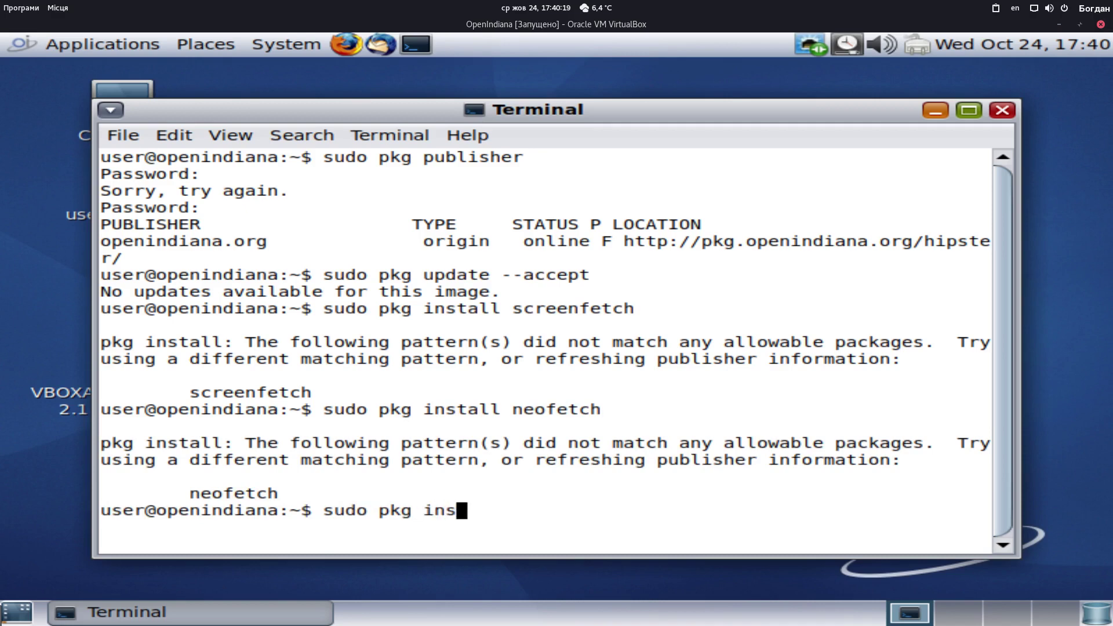
text(tall li)
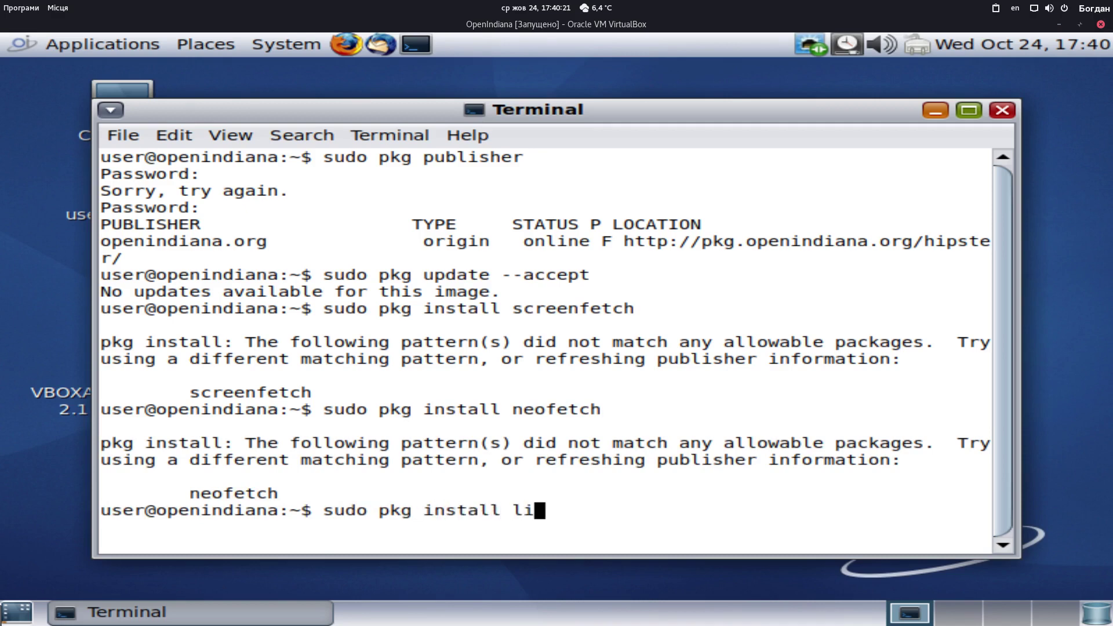
text(breoffice)
key(Return)
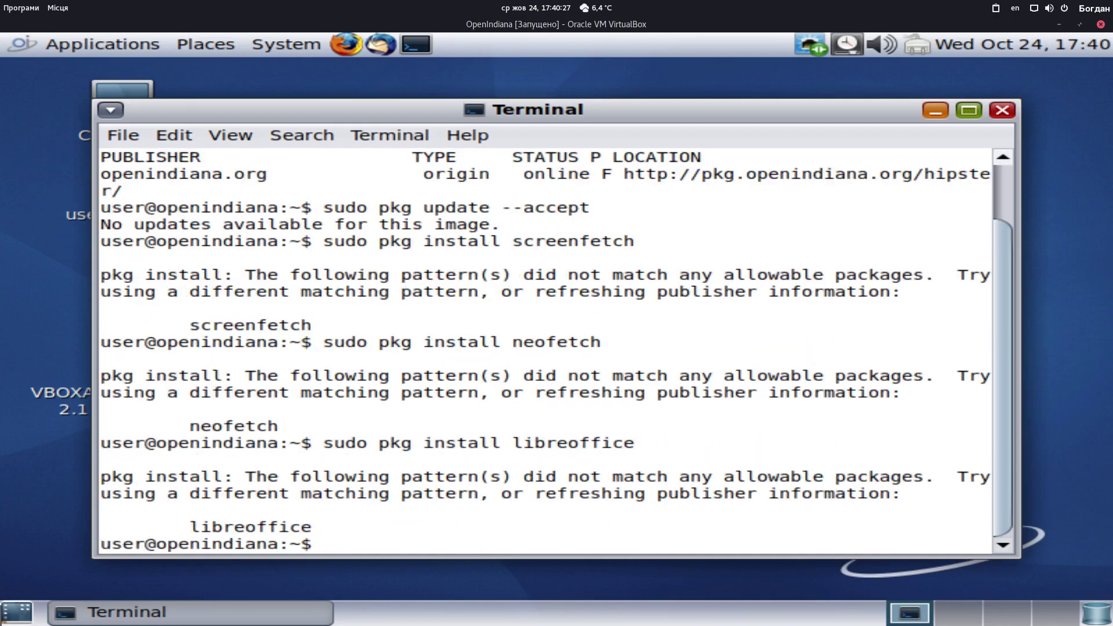
text(sudo pk)
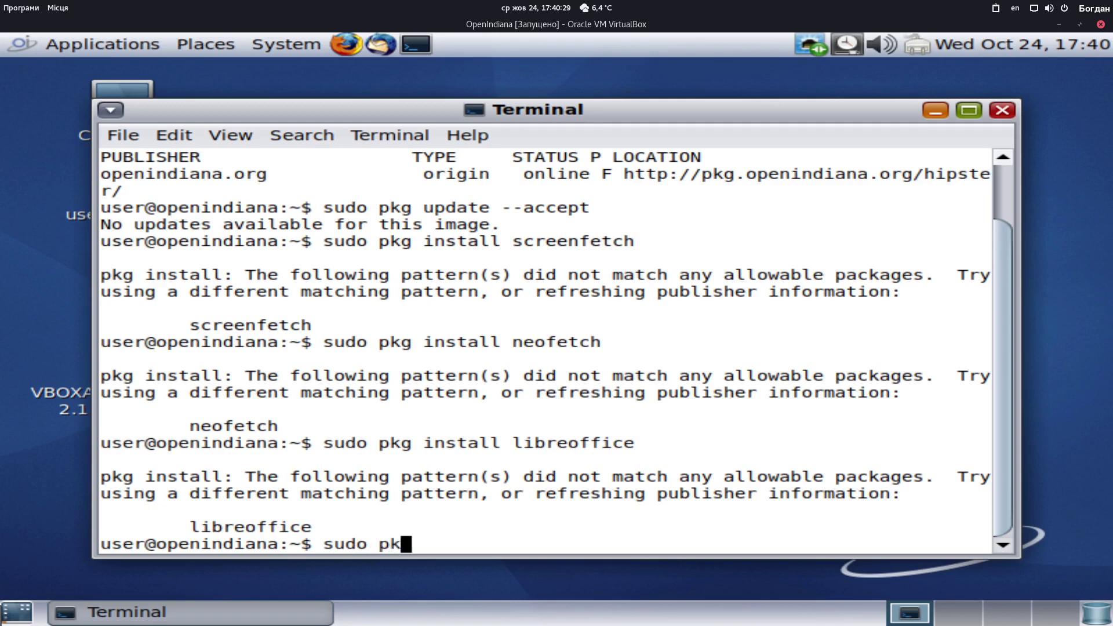
text(g searc)
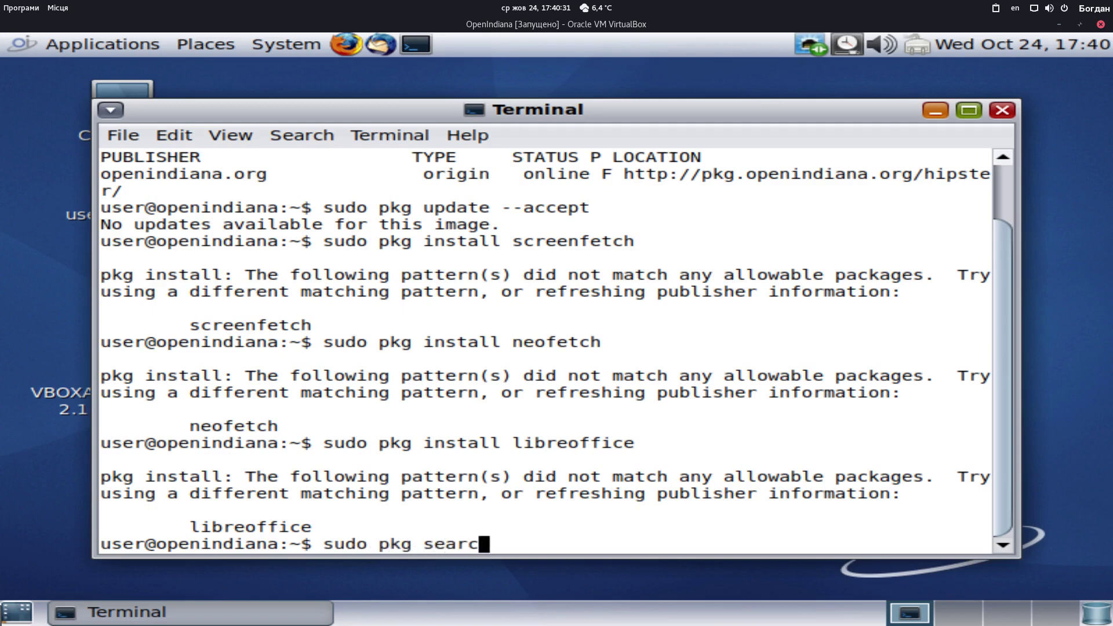
text(h office)
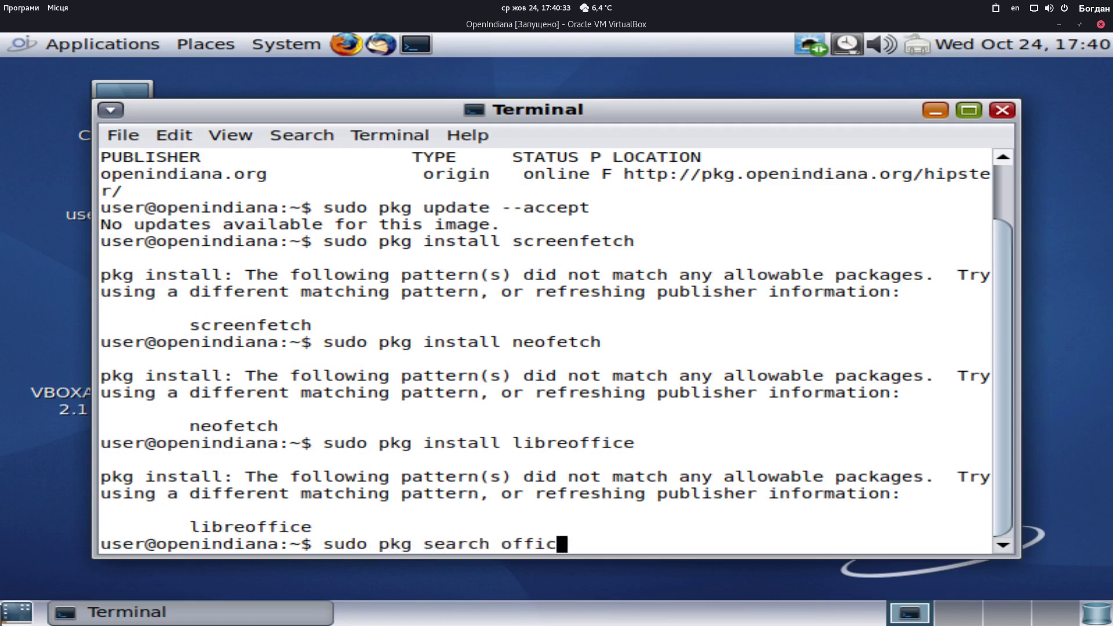
key(Return)
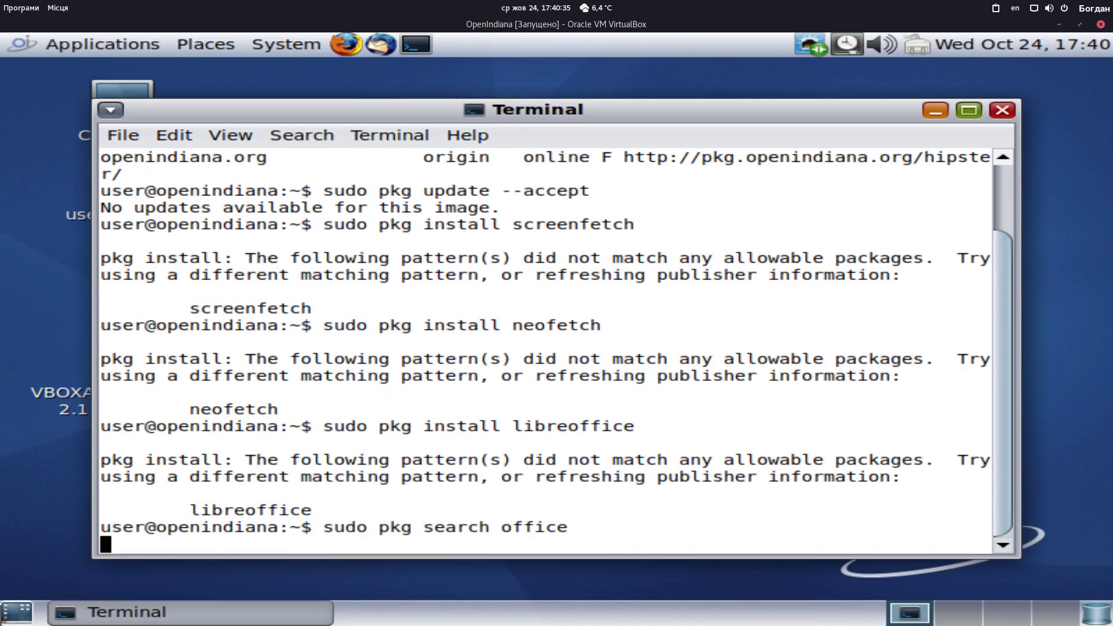
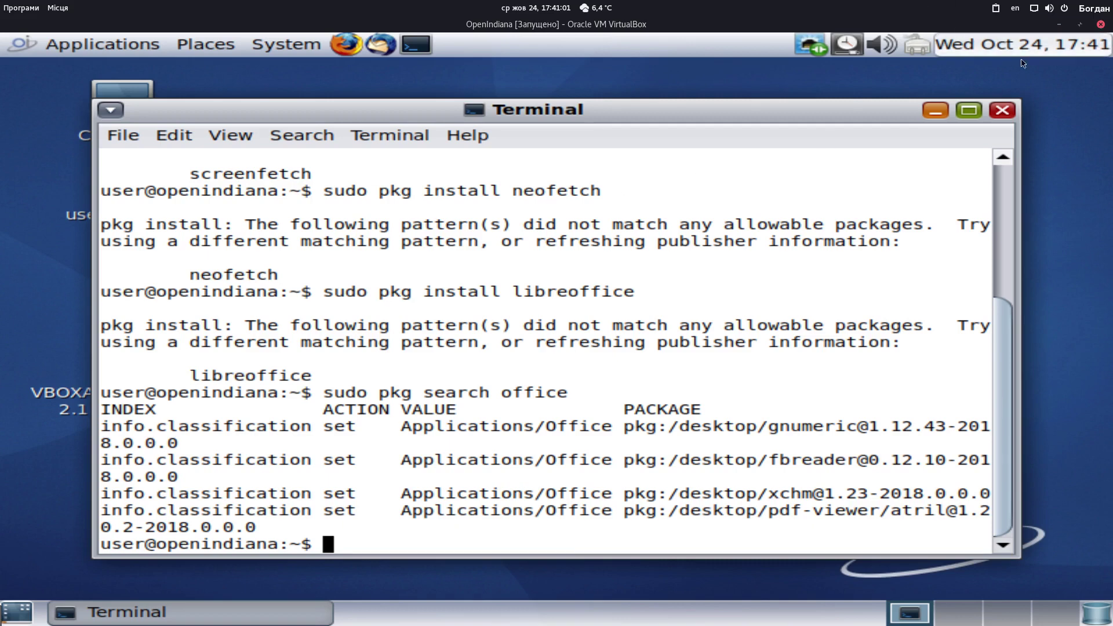
Close the terminal and launch Firefox to show the SFE LibreOffice 4.x/5.x Solaris install guide
click(1001, 110)
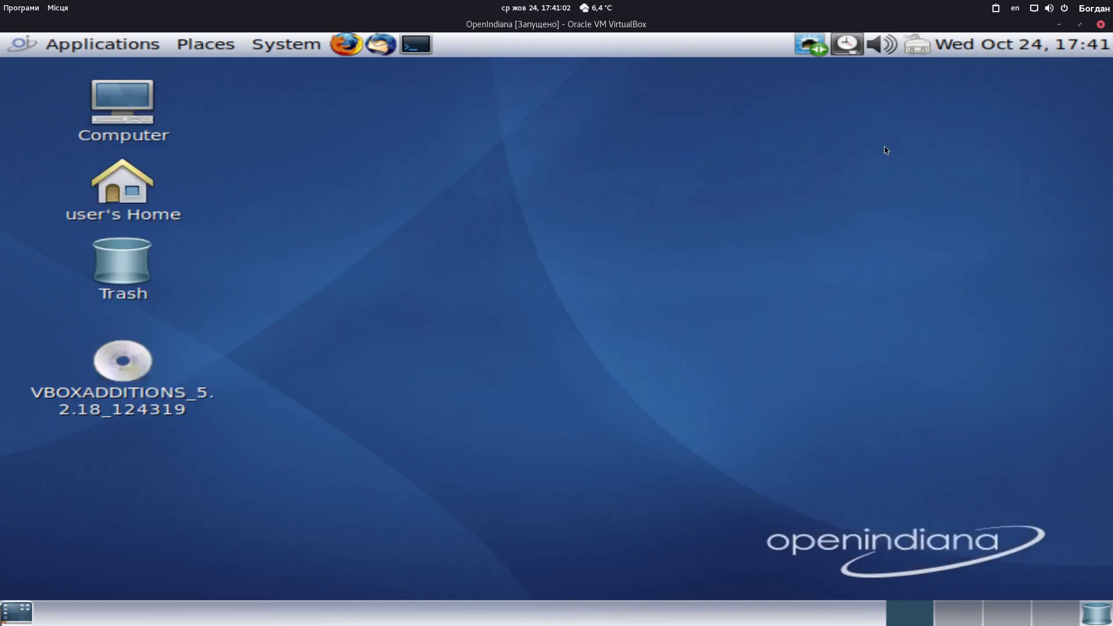
click(346, 44)
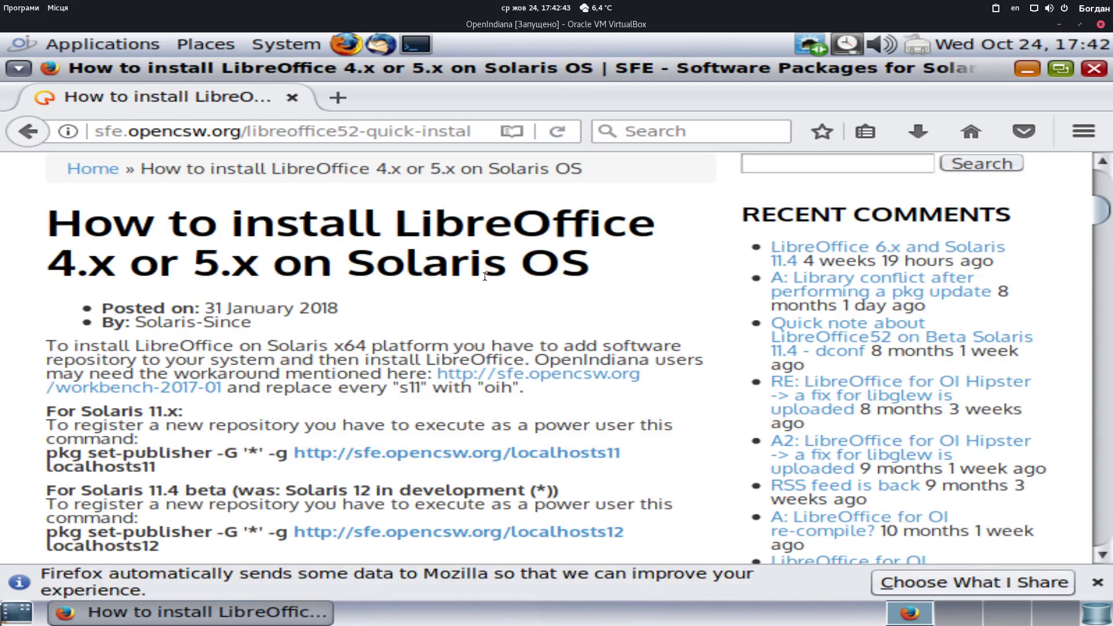
Read through the SFE LibreOffice4 4.4.7.2 article and return to the OpenIndiana wiki LibreOffice page
scroll(443, 327, down, 2)
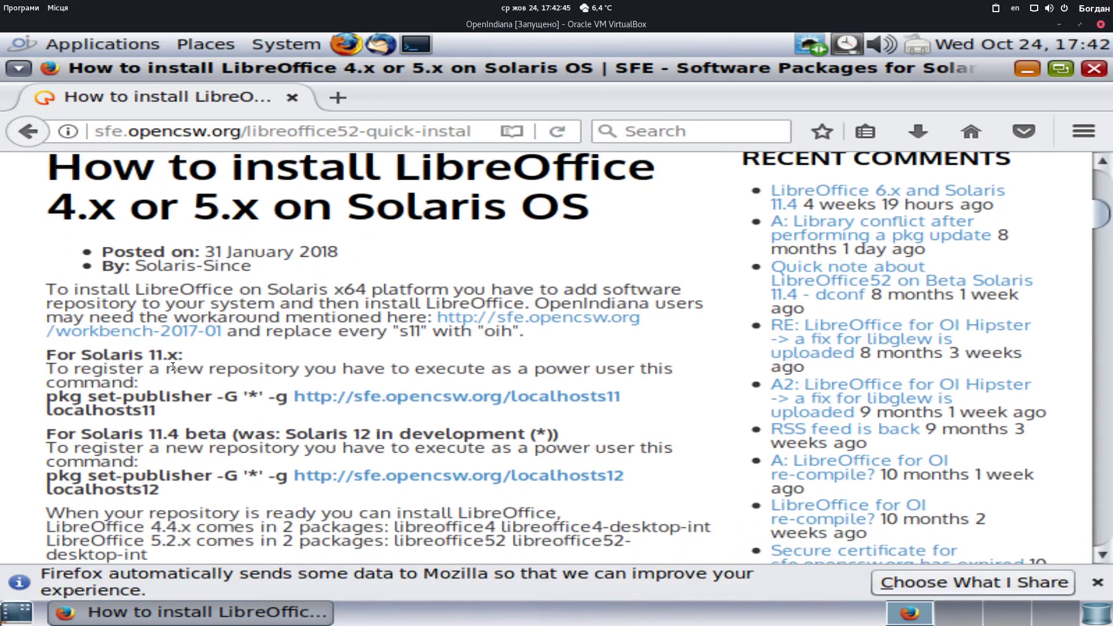
scroll(206, 379, down, 1)
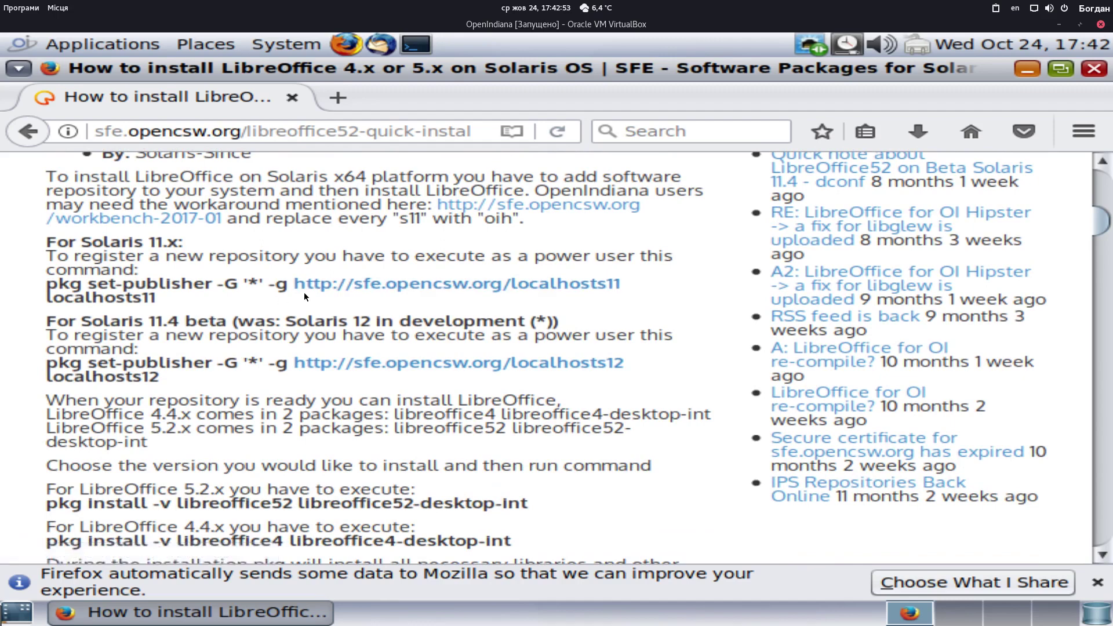
click(42, 142)
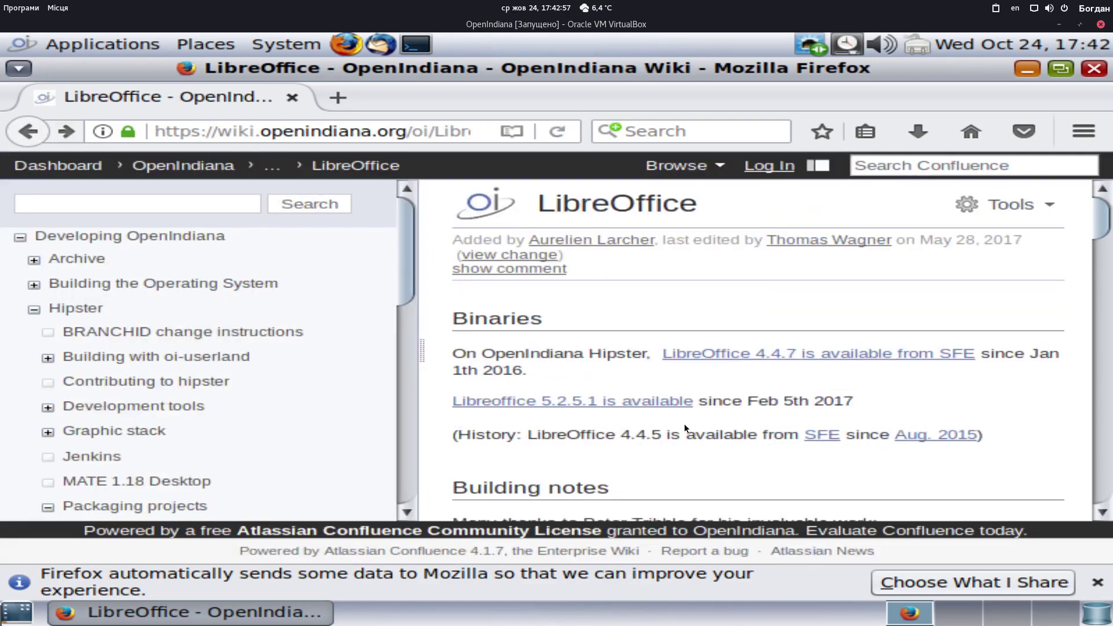
Review the 'LibreOffice 4.4.7 is available from SFE' page, go back to the wiki, and open the System menu
click(724, 357)
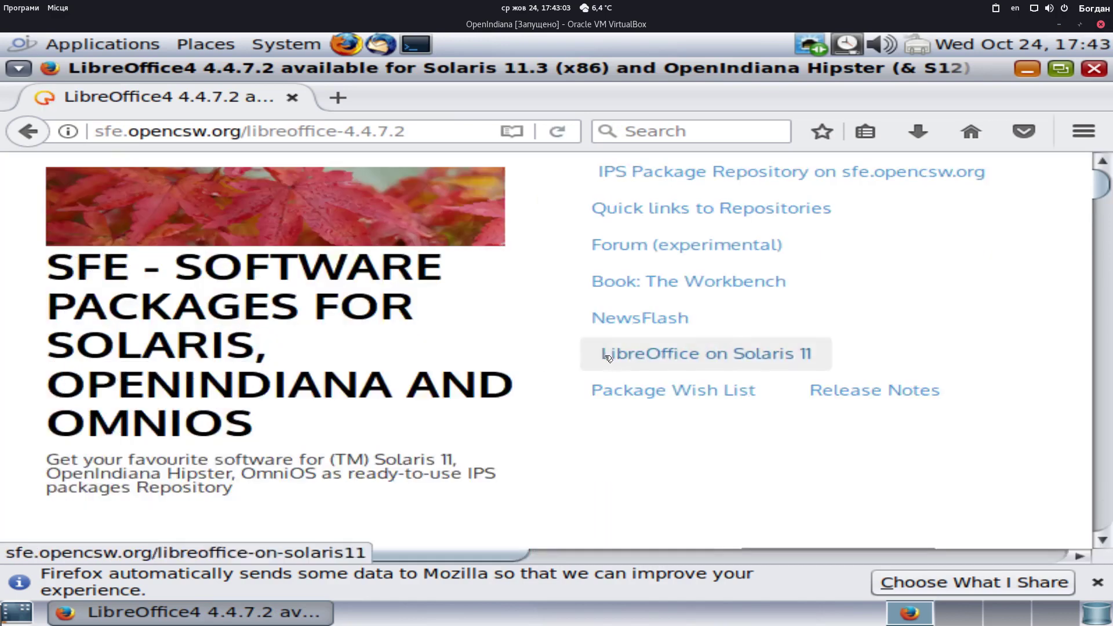
scroll(416, 409, down, 3)
scroll(416, 409, down, 5)
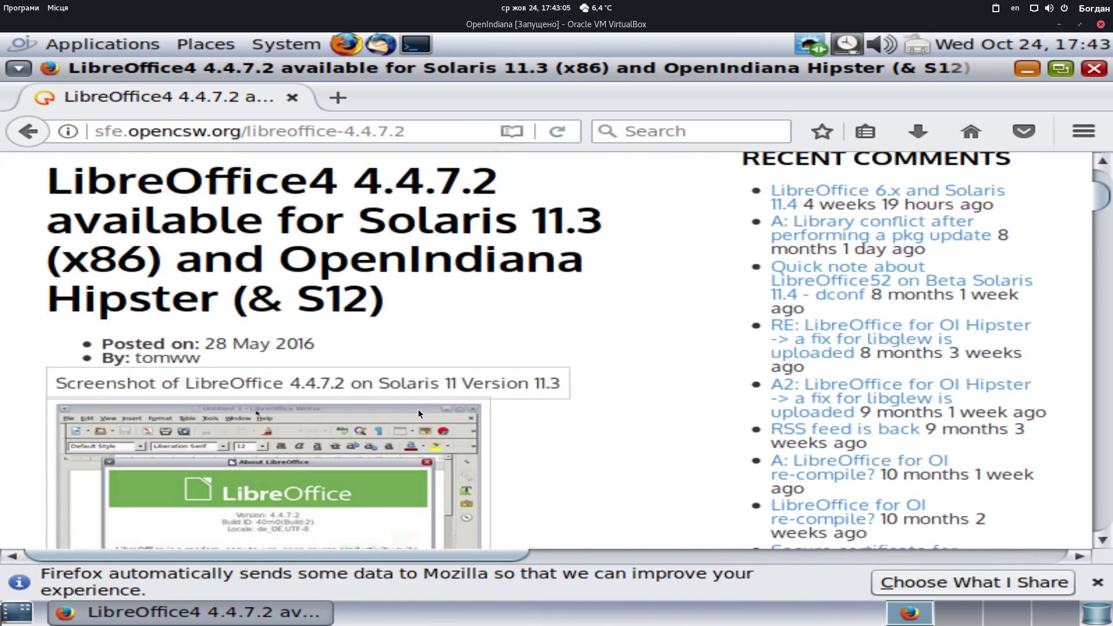
scroll(533, 387, up, 2)
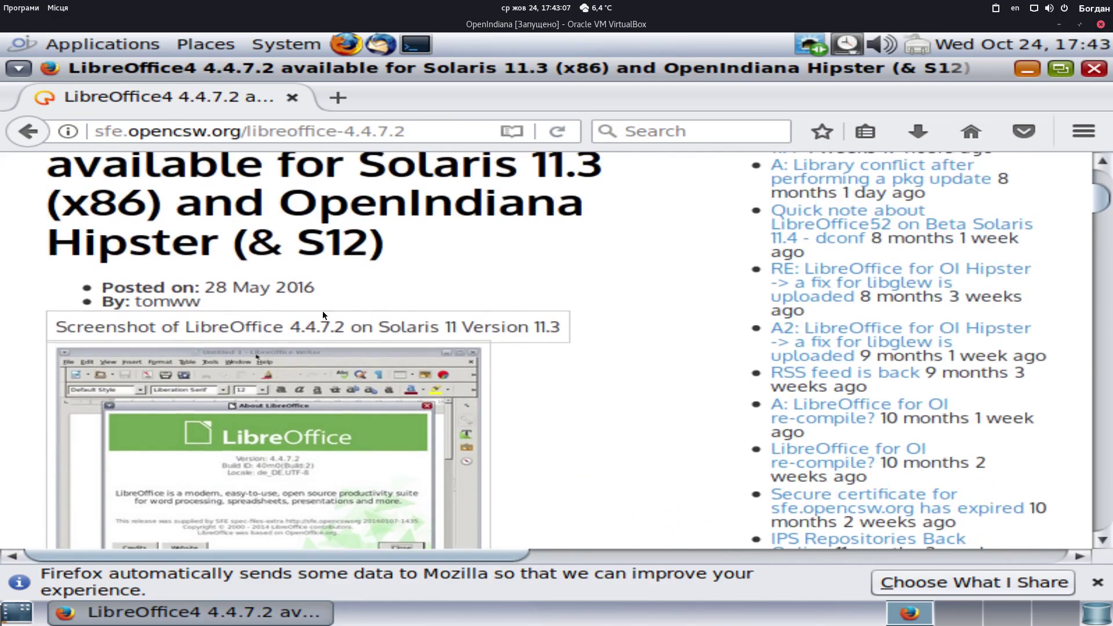
scroll(543, 356, down, 5)
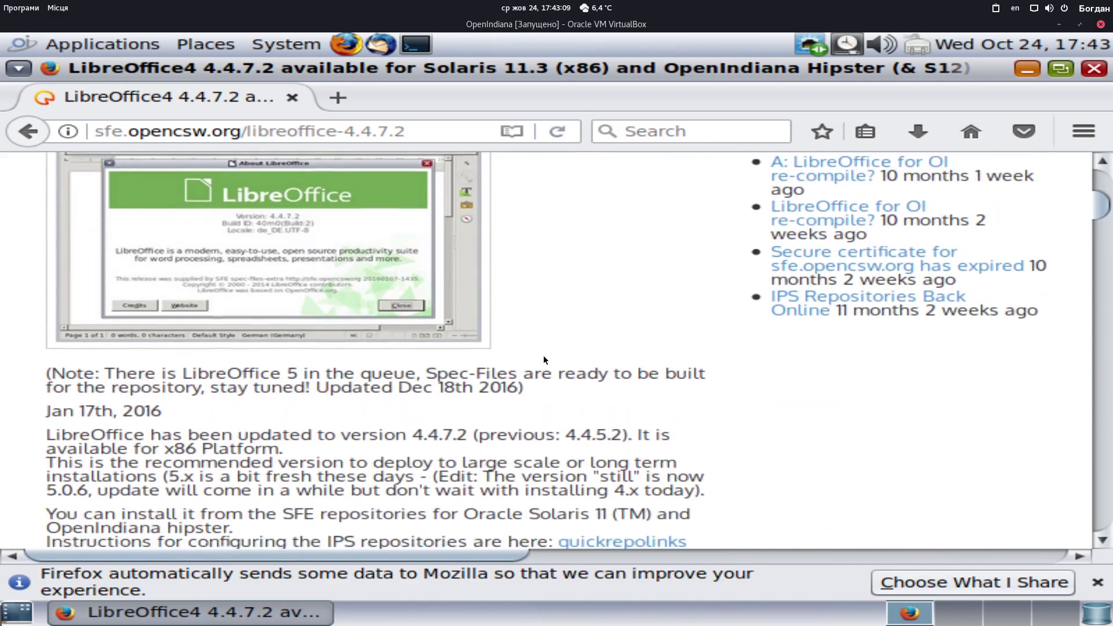
click(28, 131)
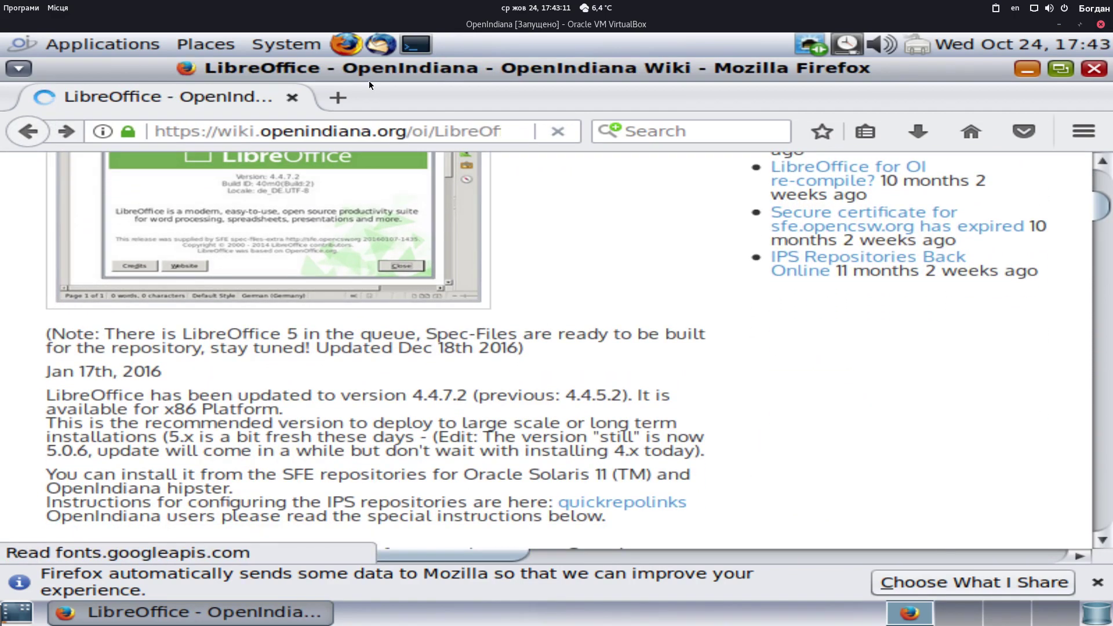
click(287, 45)
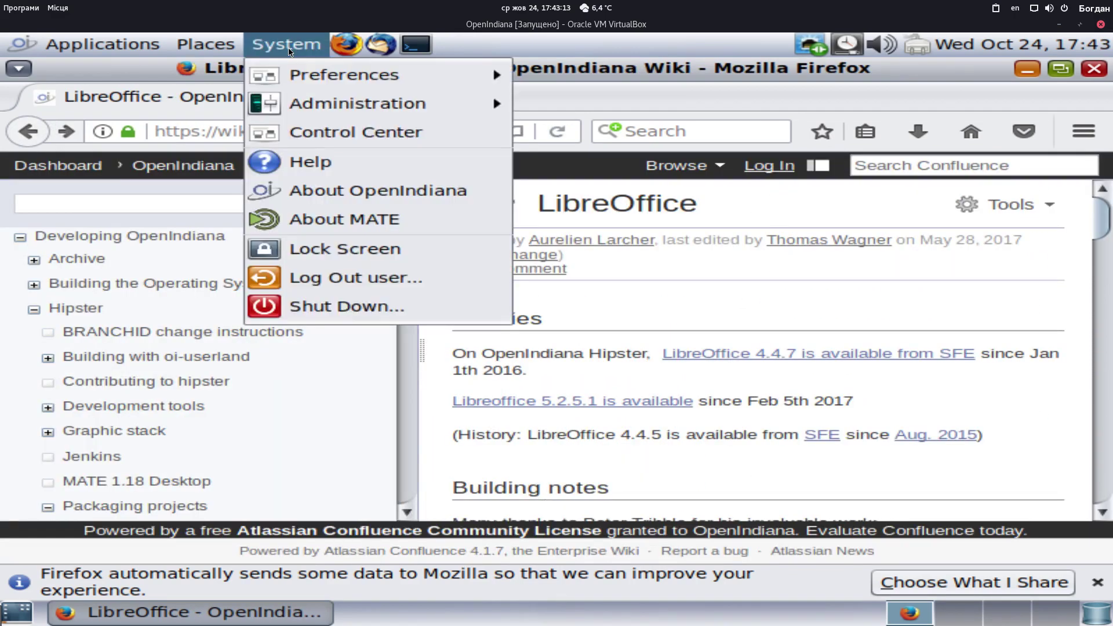
click(404, 198)
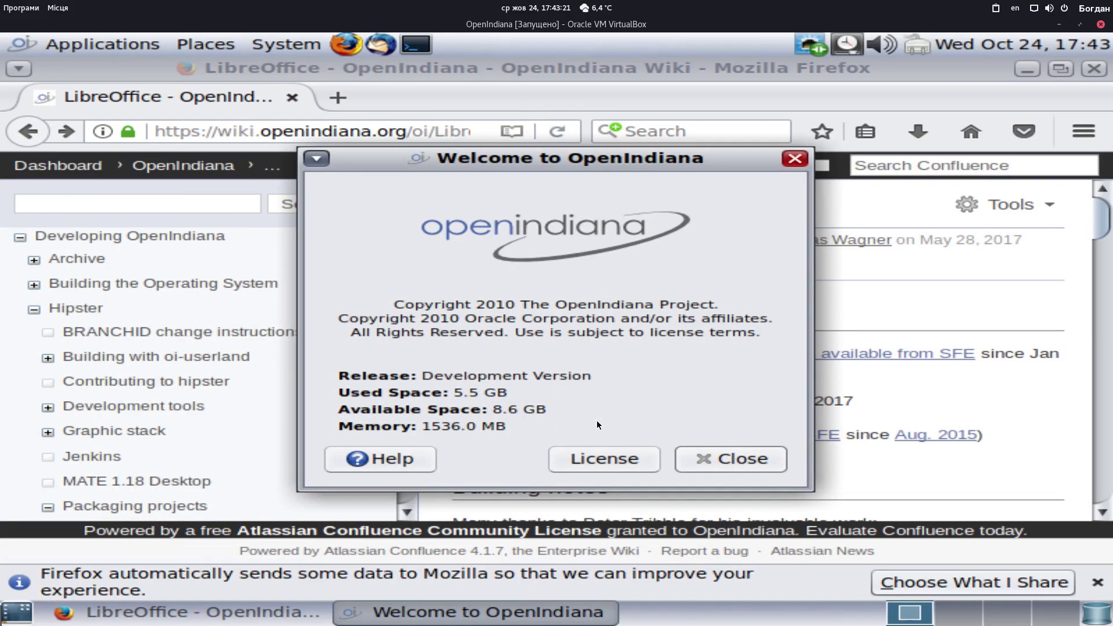
click(599, 459)
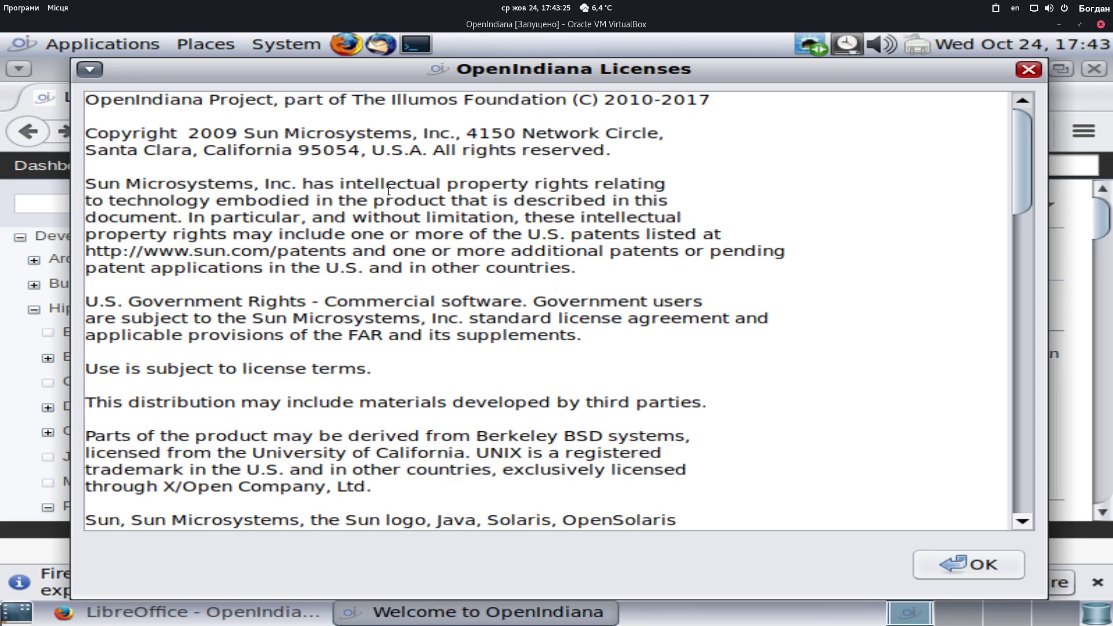
scroll(388, 191, down, 15)
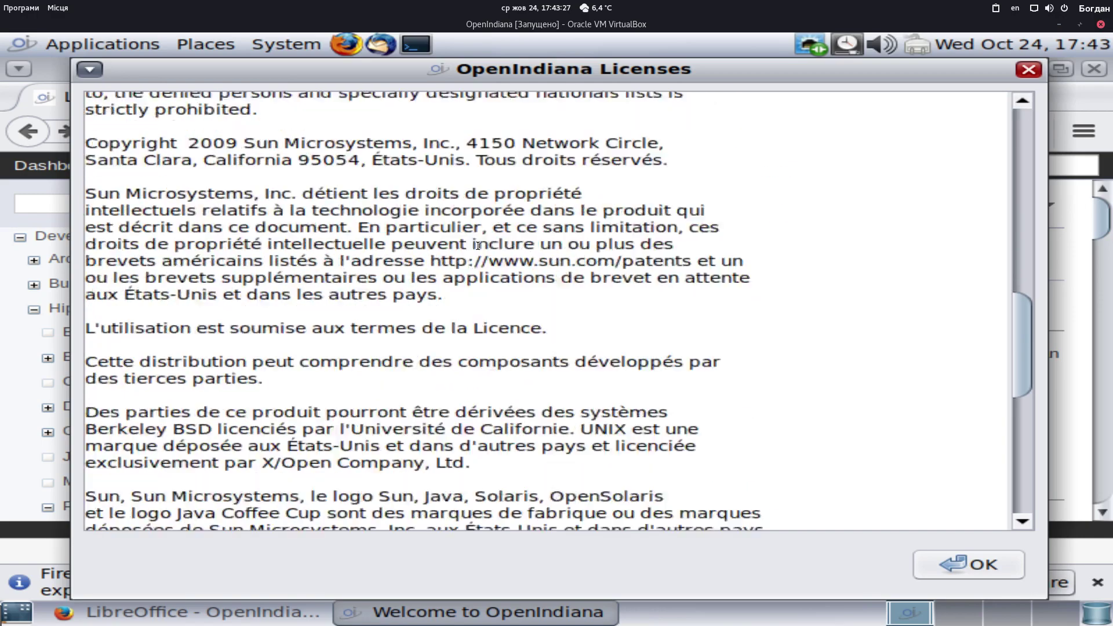
scroll(477, 245, down, 1)
drag(1035, 352, 1029, 466)
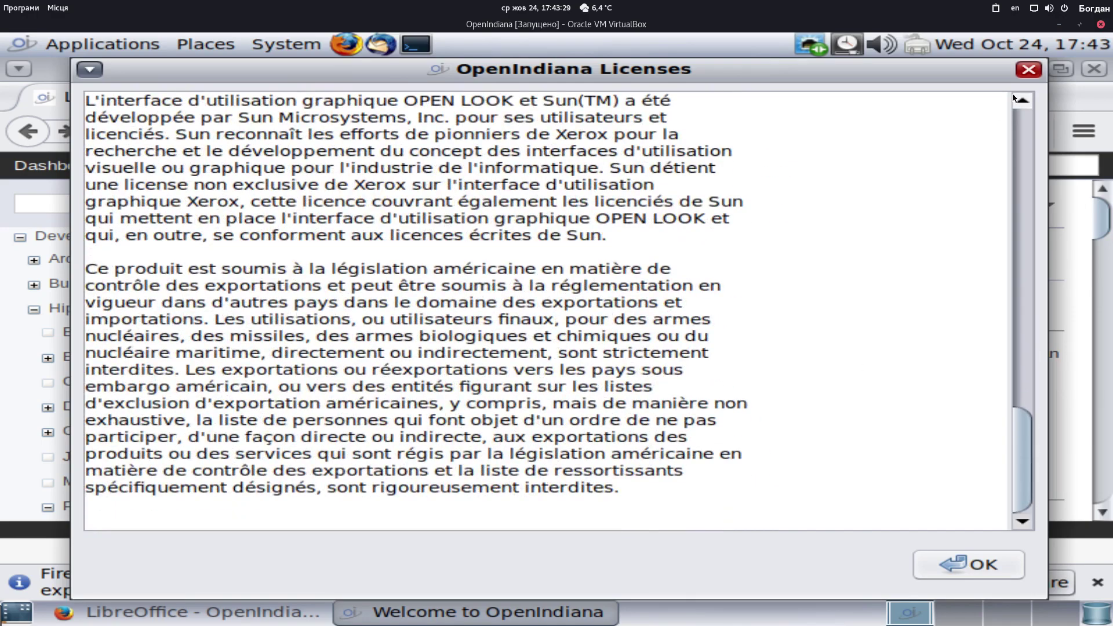
click(1028, 70)
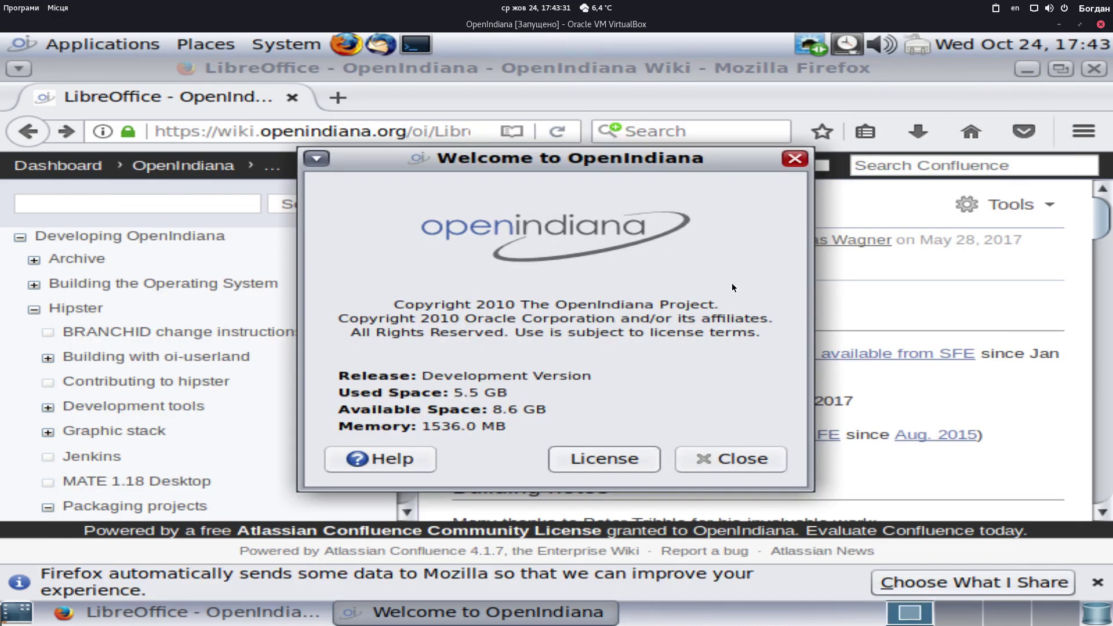
click(794, 158)
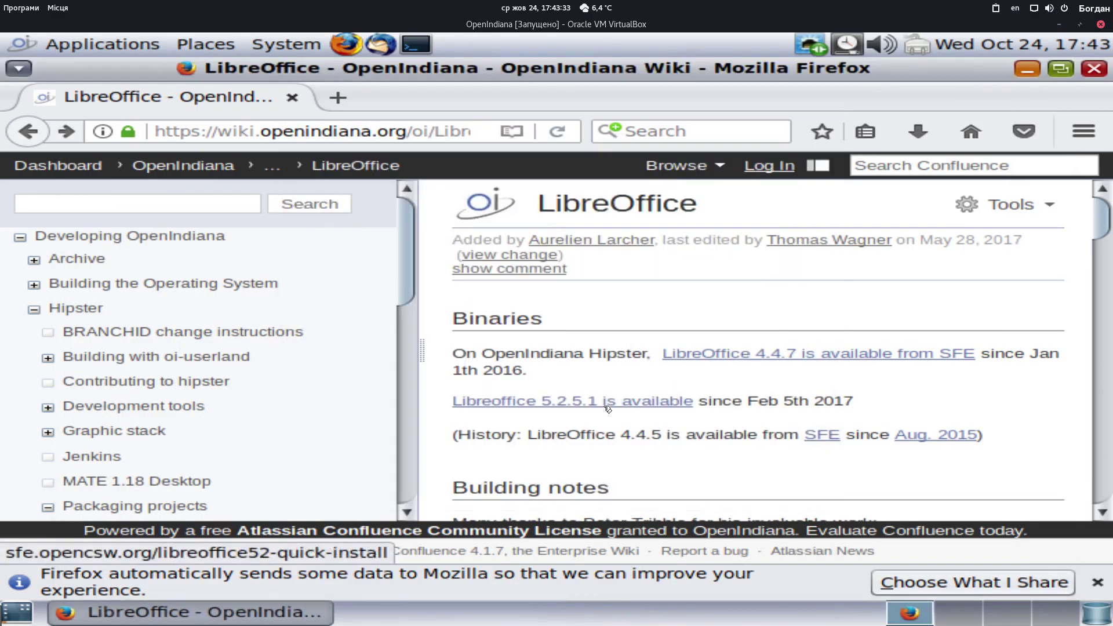
Open and scroll the LibreOffice 5.2.5.1 install guide, and start a new terminal
click(625, 407)
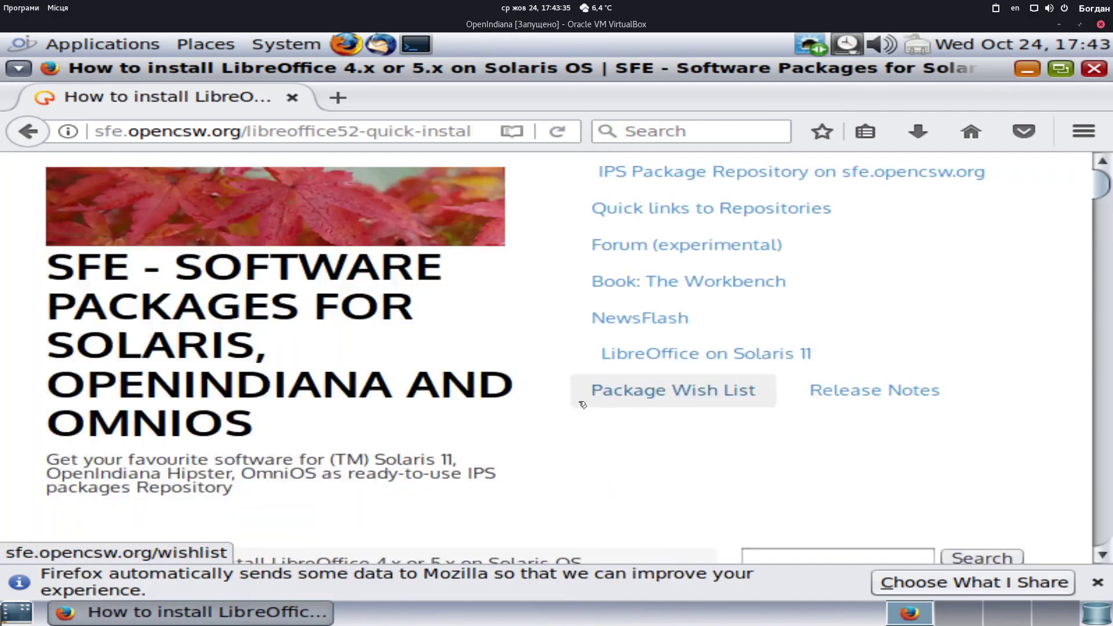
scroll(537, 408, down, 4)
scroll(519, 411, down, 12)
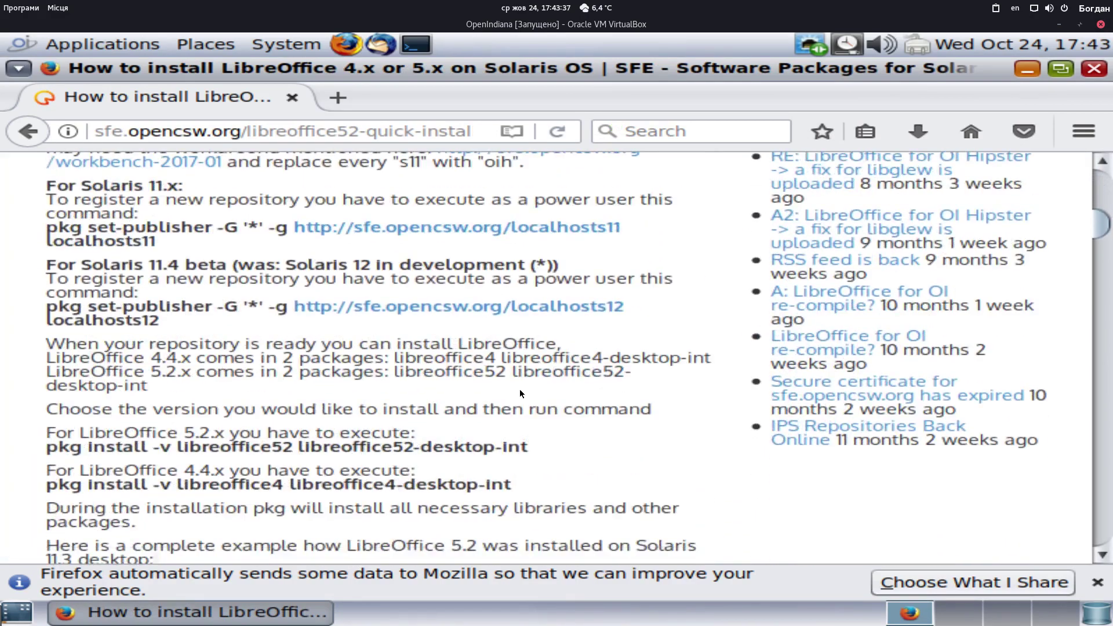
click(424, 48)
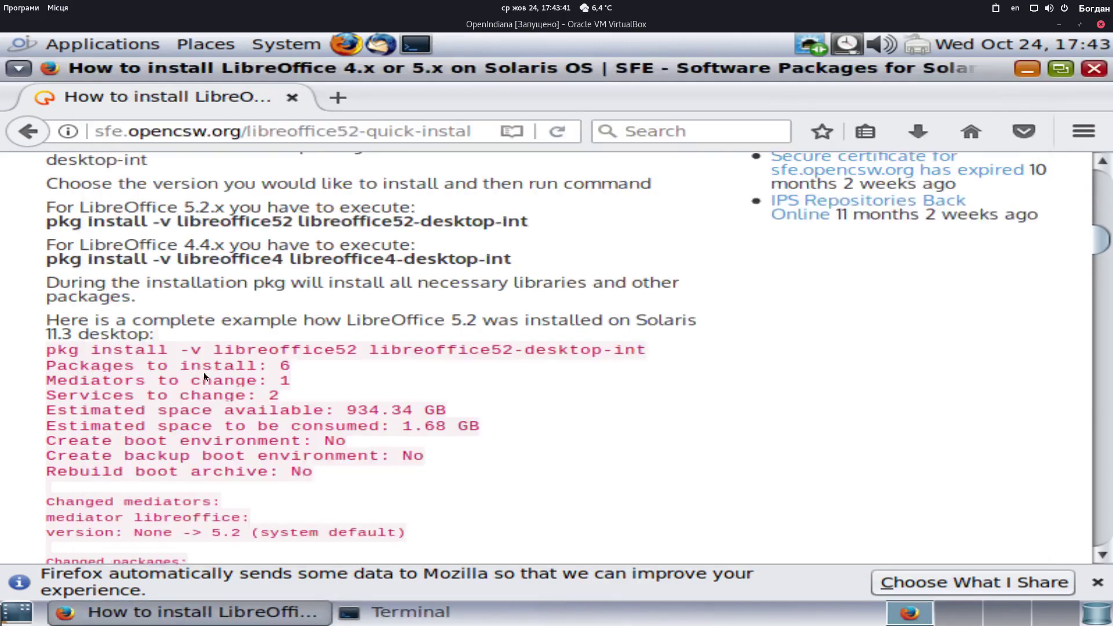
Select the localhosts12 pkg set-publisher command on the SFE guide
scroll(204, 377, up, 5)
scroll(323, 410, up, 3)
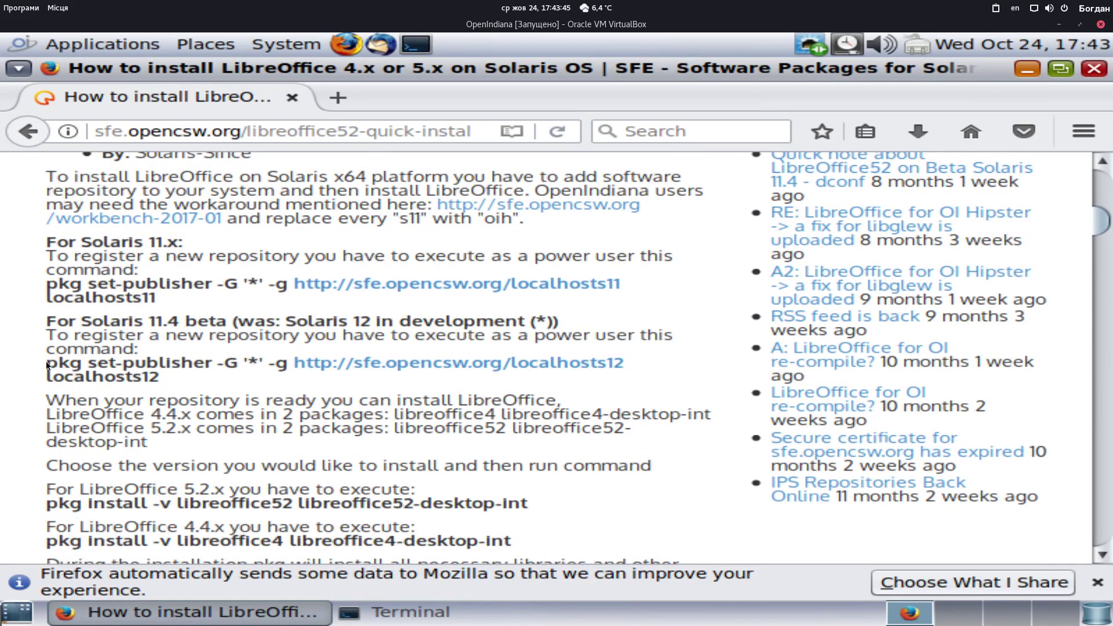
drag(49, 363, 646, 367)
key(ctrl+c)
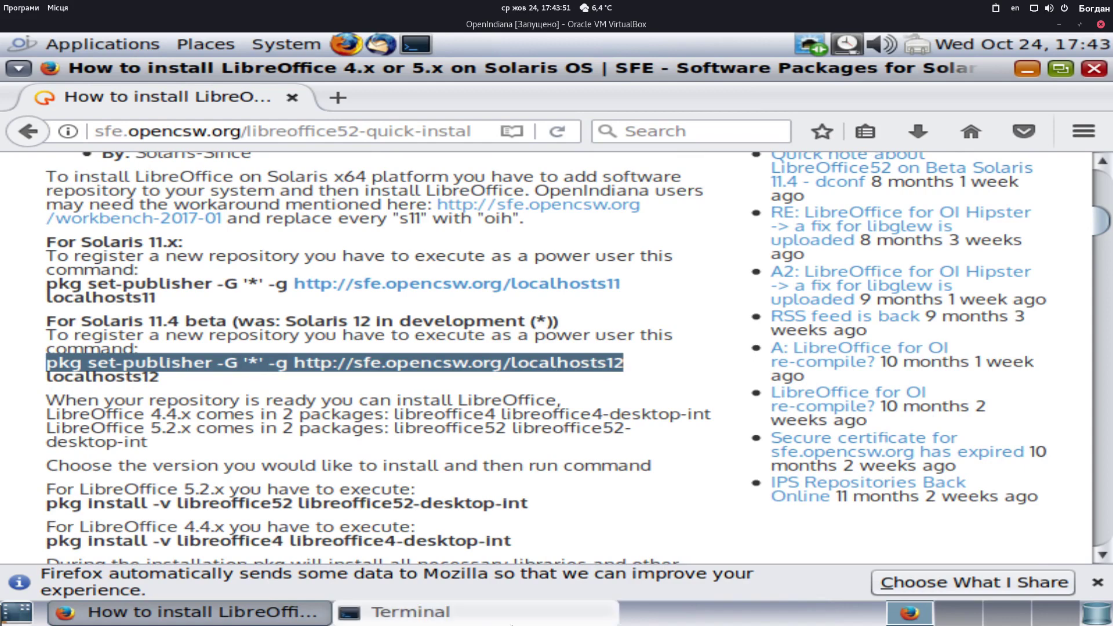
mouse_move(557, 620)
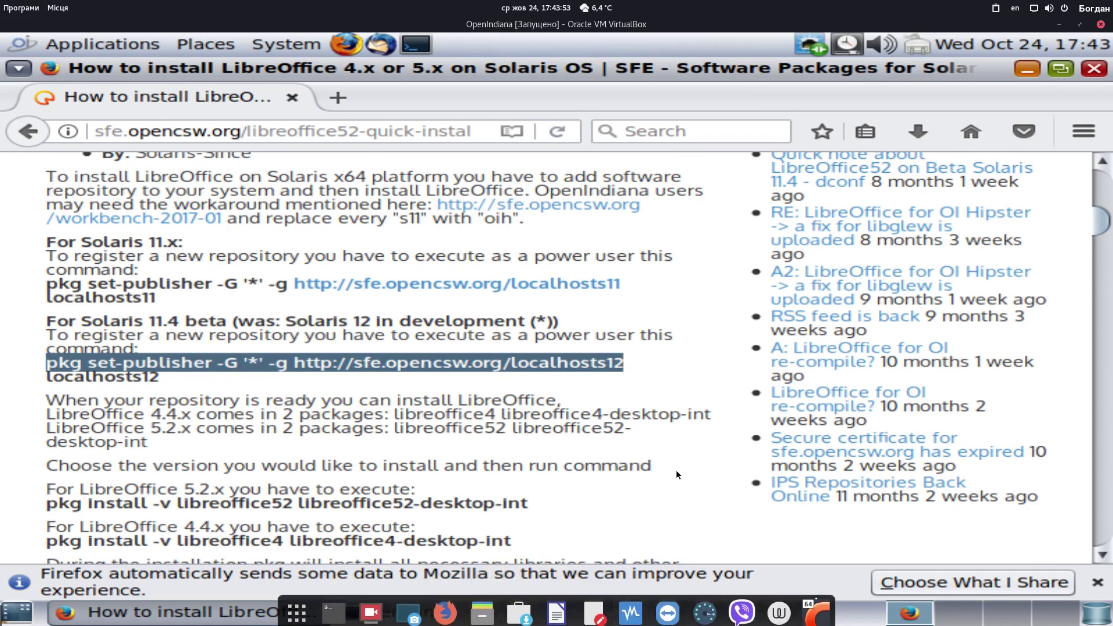
click(691, 489)
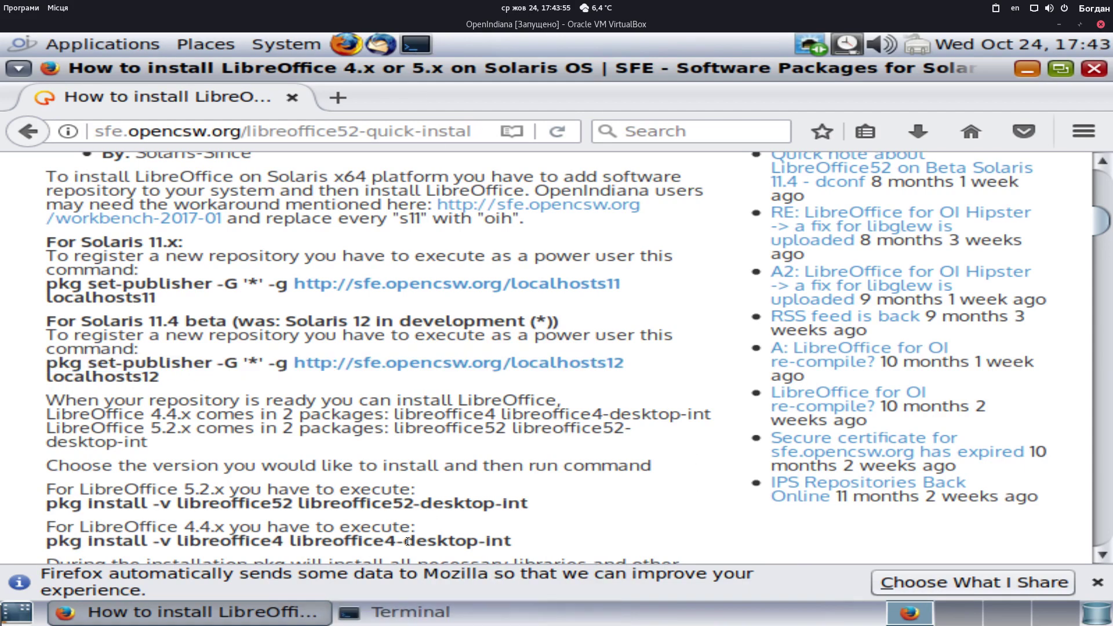
click(405, 616)
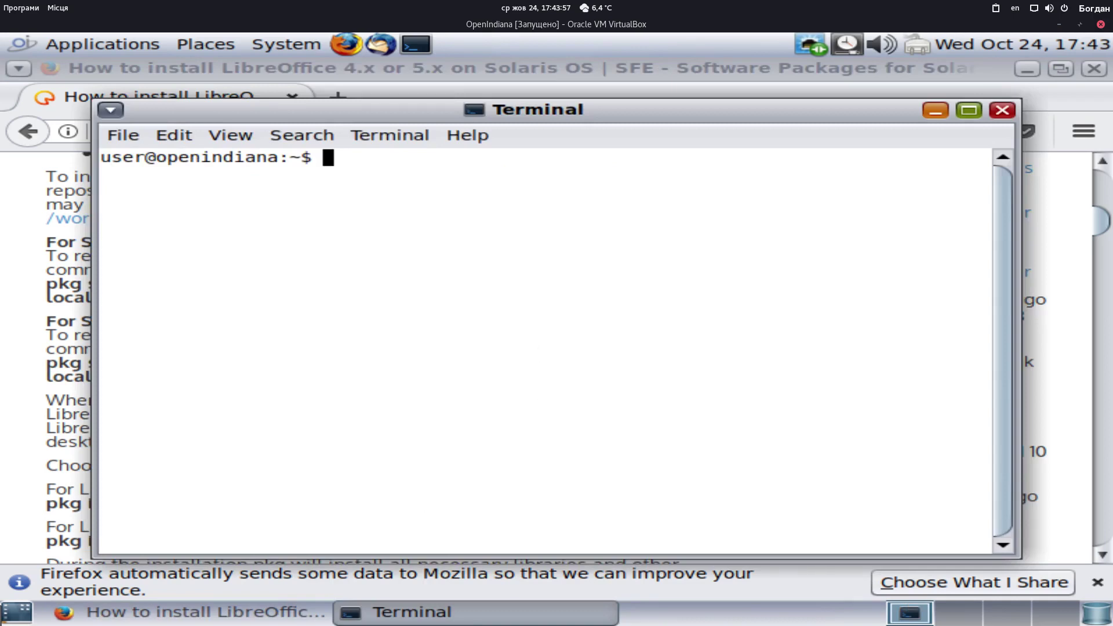
key(ctrl+shift+v)
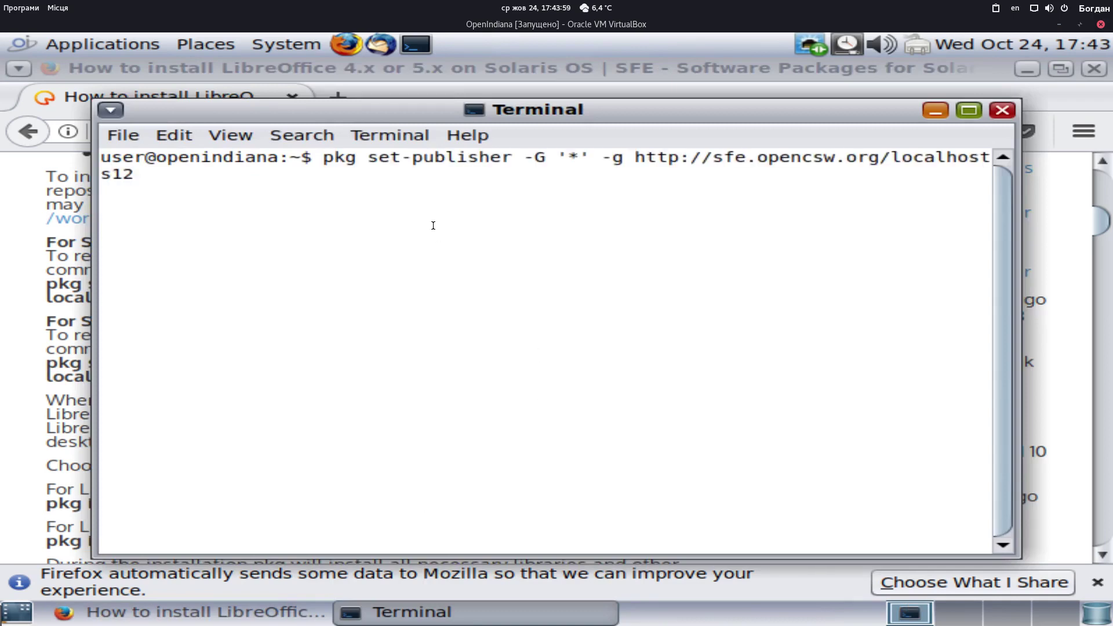
click(67, 332)
drag(156, 377, 43, 377)
key(super+c)
click(398, 610)
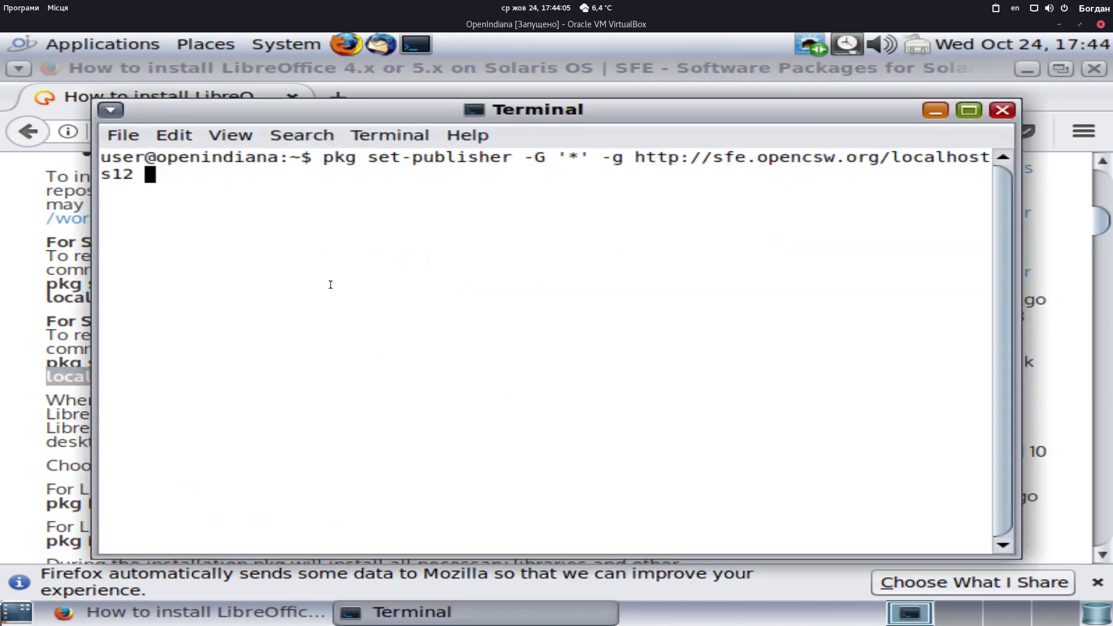
middle_click(304, 246)
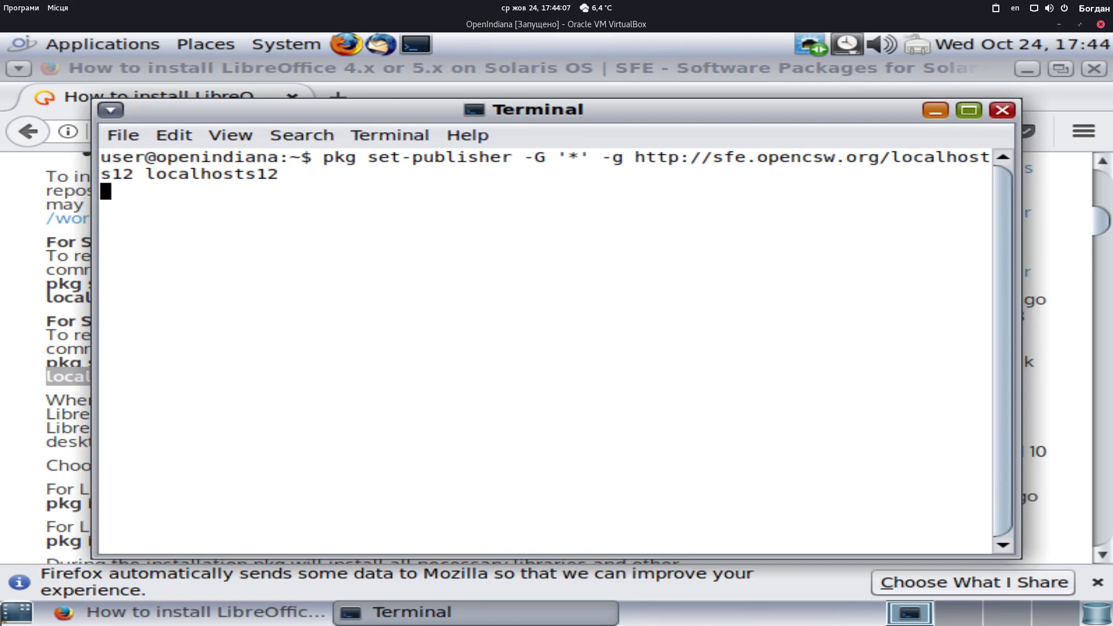
key(Return)
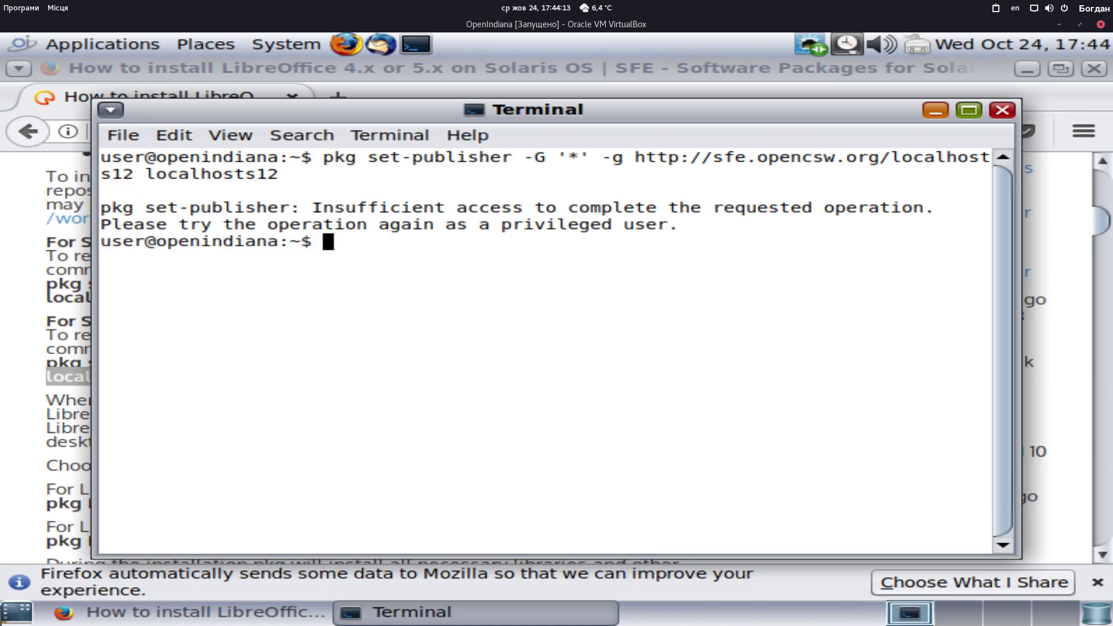
Rerun the refused command with 'sudo !!' and enter the administrator password
text(s)
text(udo !!)
key(Return)
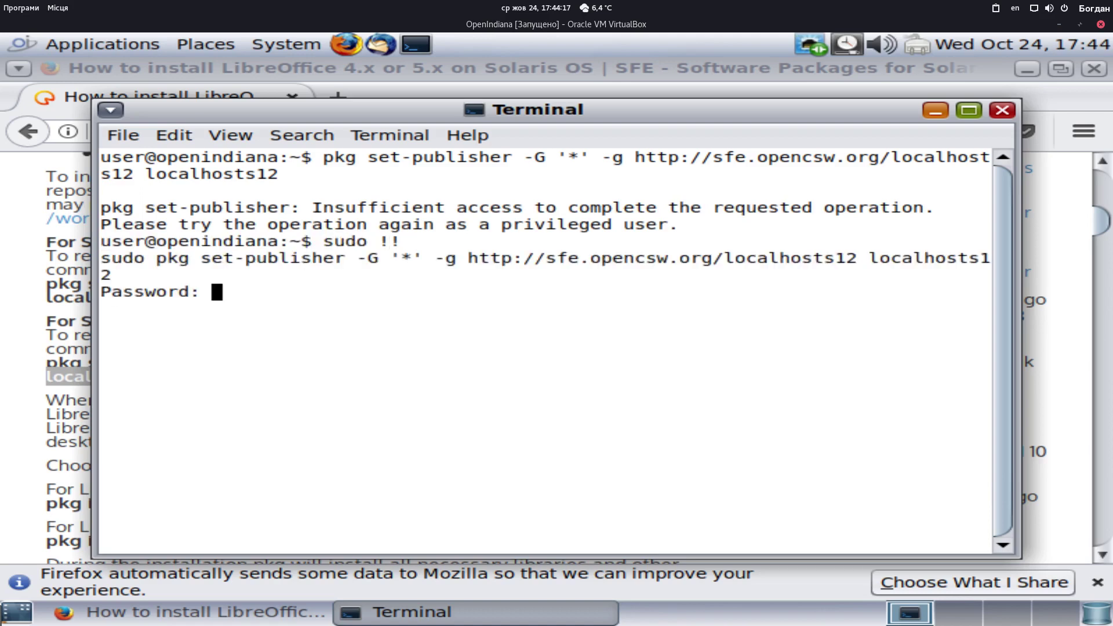
key(Return)
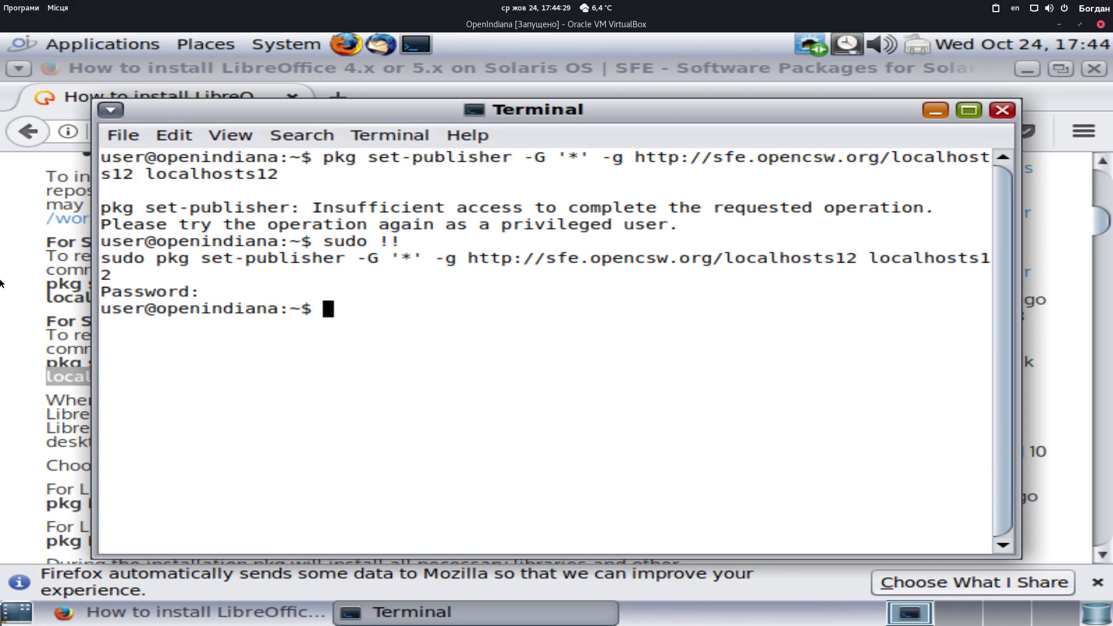
Copy 'pkg install -v libreoffice52 libreoffice52-desktop-int' from the SFE guide's example log into the terminal
click(83, 415)
scroll(78, 412, down, 5)
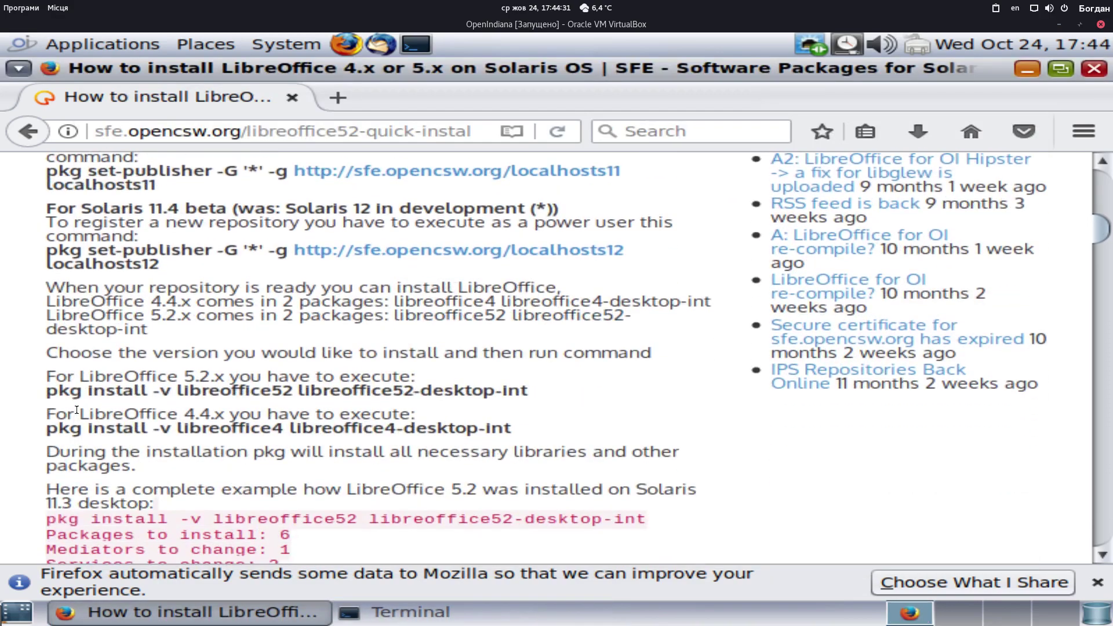
scroll(77, 409, down, 2)
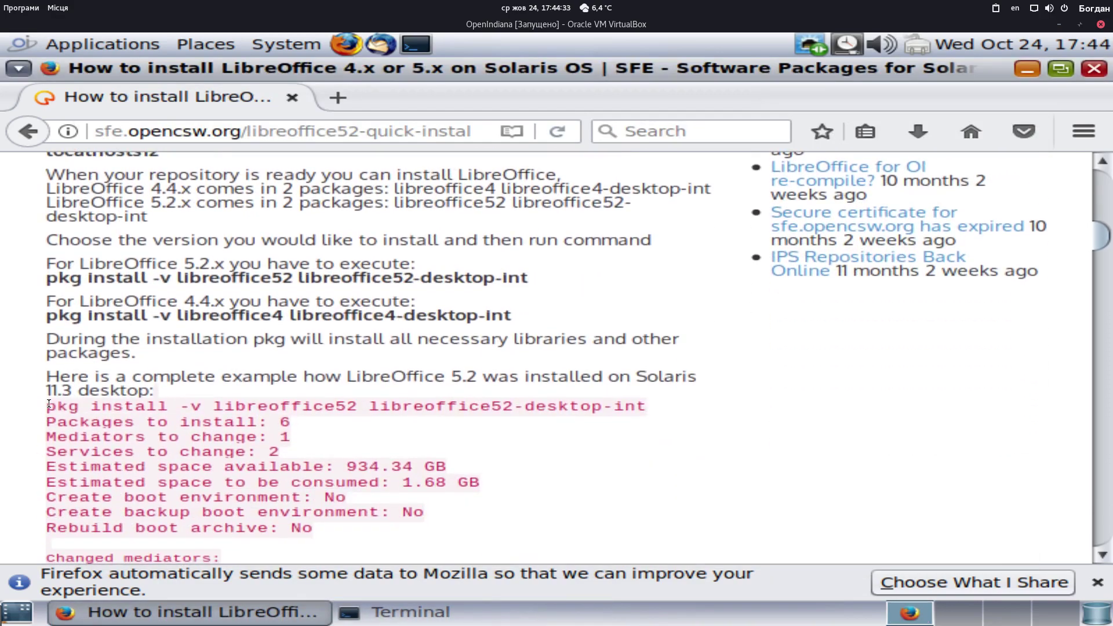
drag(48, 404, 653, 416)
key(super+c)
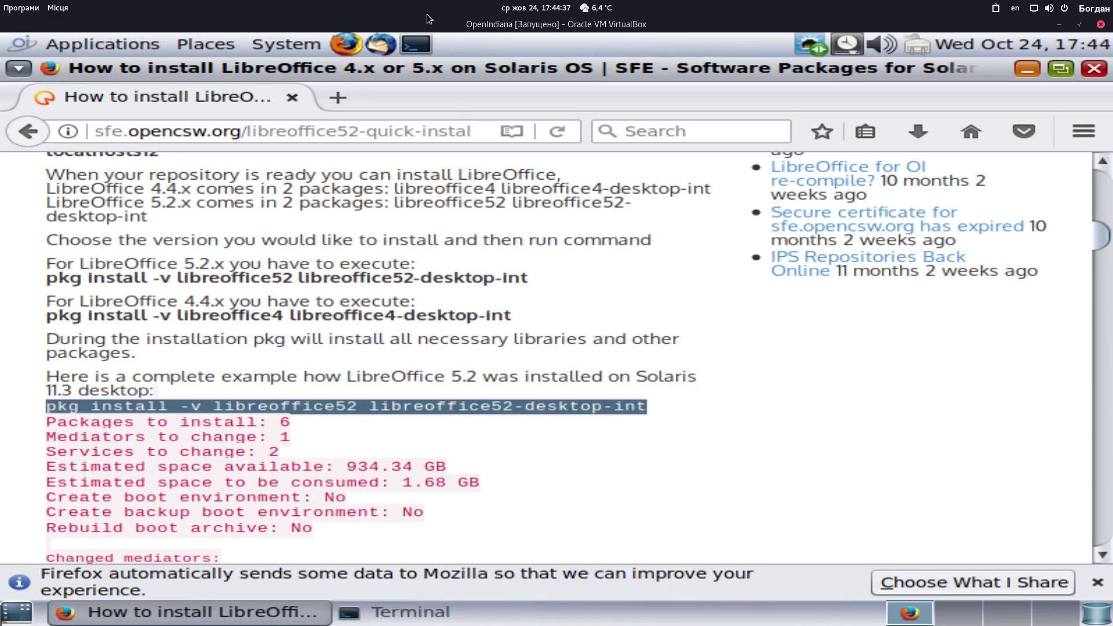
click(411, 615)
Run 'sudo pkg install -v libreoffice52 libreoffice52-desktop-int', which fails on missing dependencies
middle_click(473, 404)
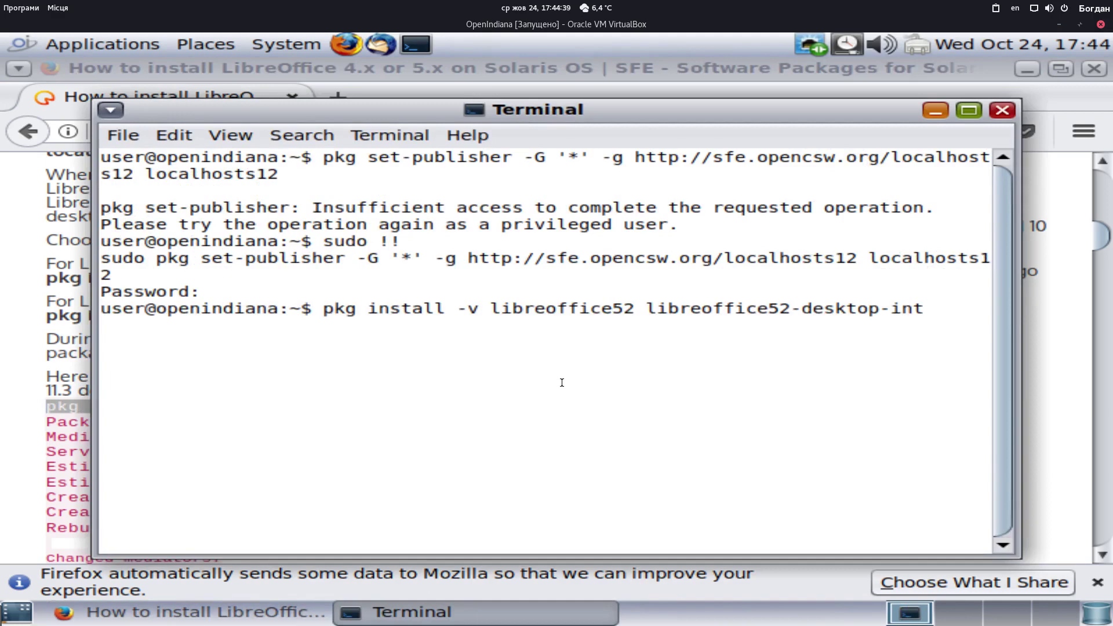
key(Left)
key(Left)
key(Left)
key(Left)
key(Home)
text(su)
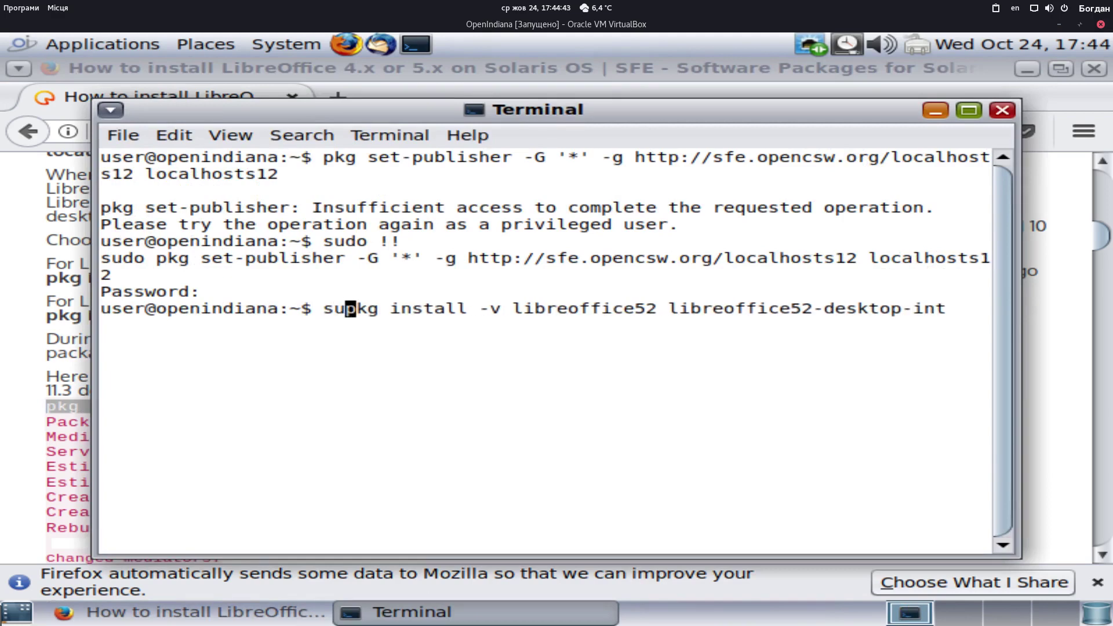
text(do)
key(Return)
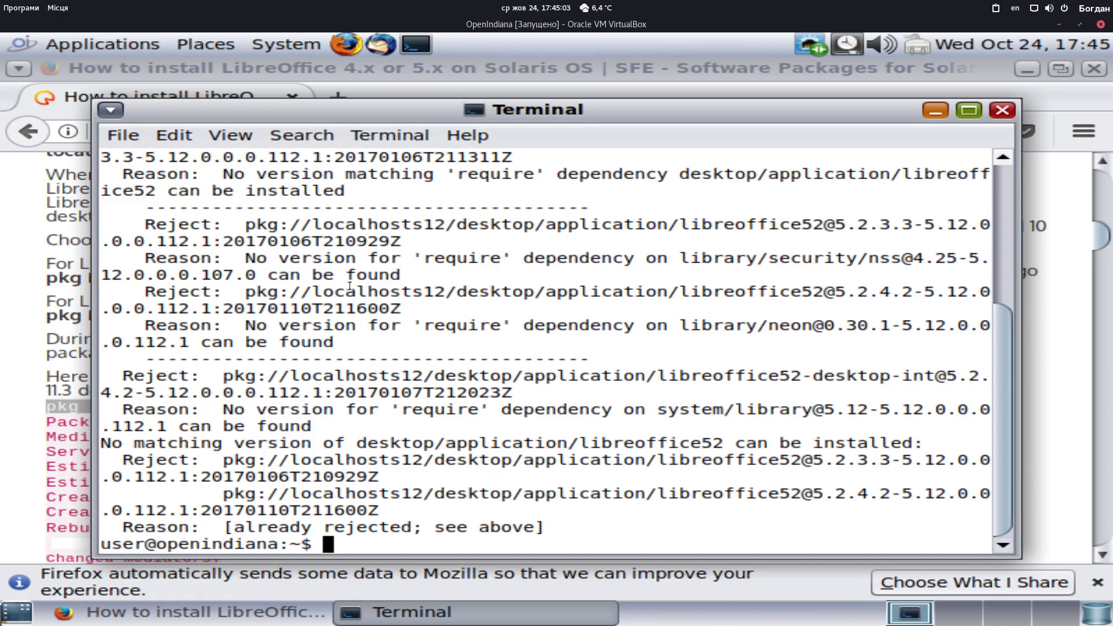
Scroll the SFE example log, follow the wiki's LibreOffice 5.2.5.1 link, and return to the terminal
click(71, 350)
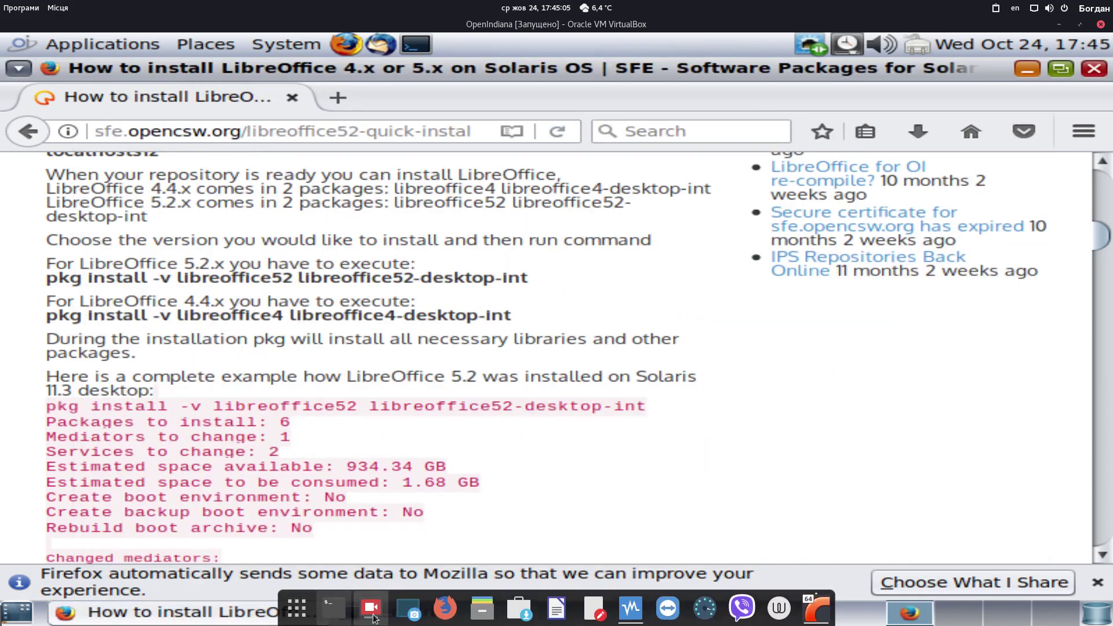
scroll(481, 417, down, 3)
scroll(481, 415, down, 3)
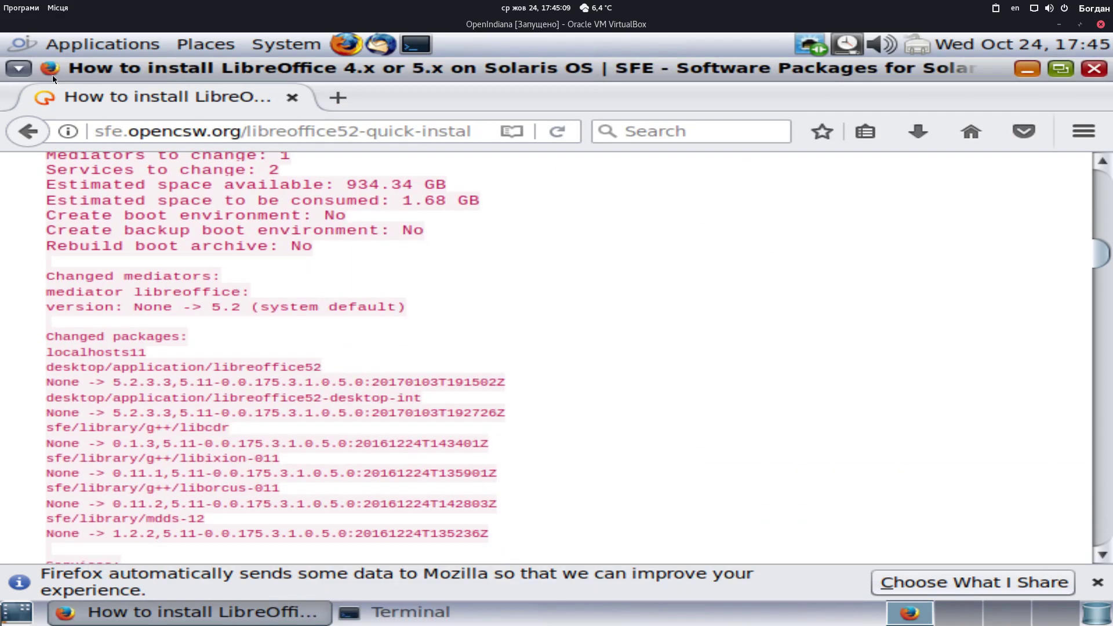
scroll(42, 138, up, 5)
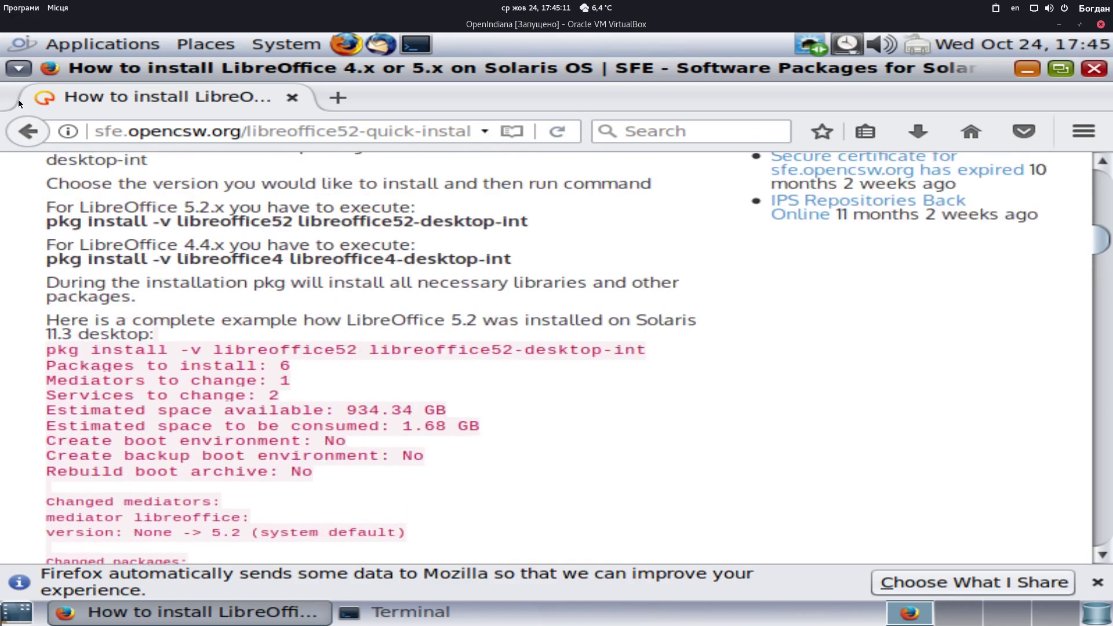
click(25, 132)
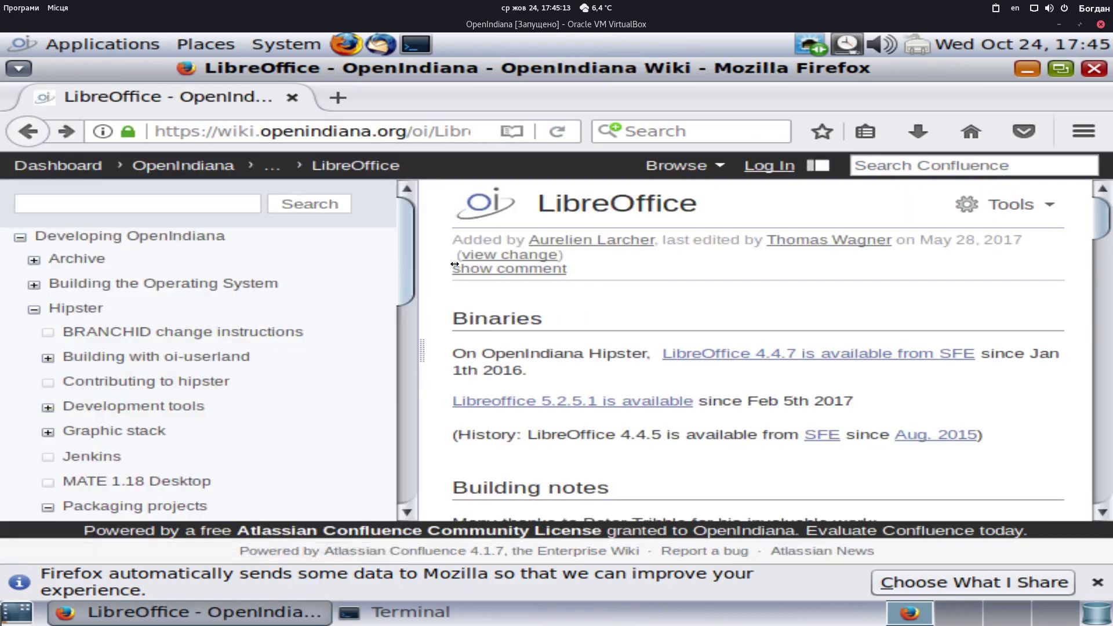
click(668, 408)
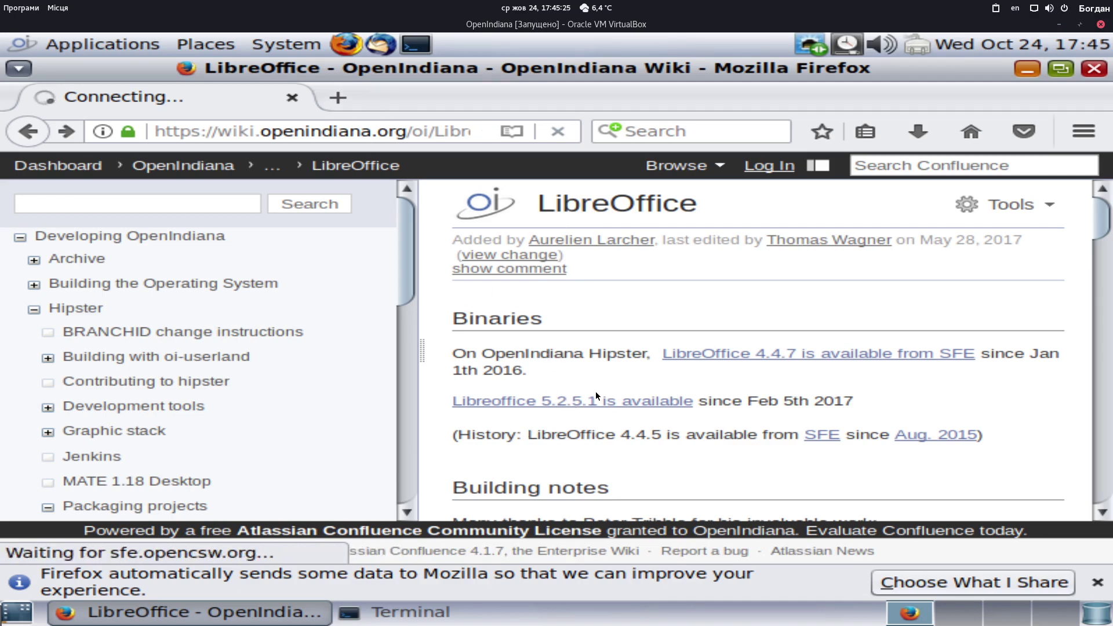
click(426, 611)
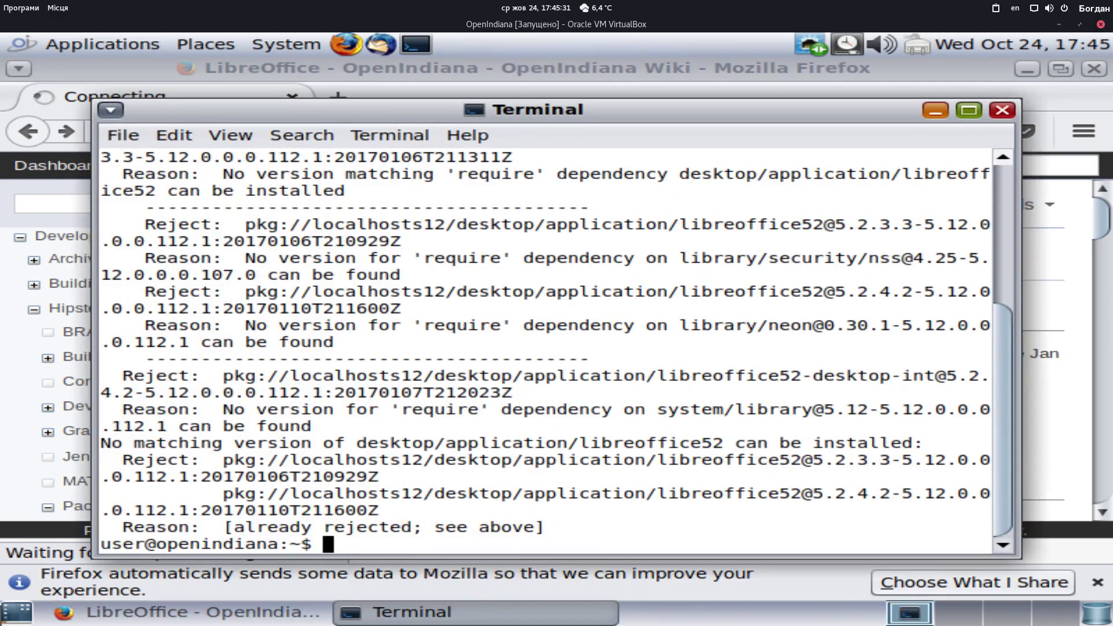
Try 'ver' and 'version', run 'uname -a' showing SunOS 5.11 illumos, then close the terminal
text(ver)
key(Return)
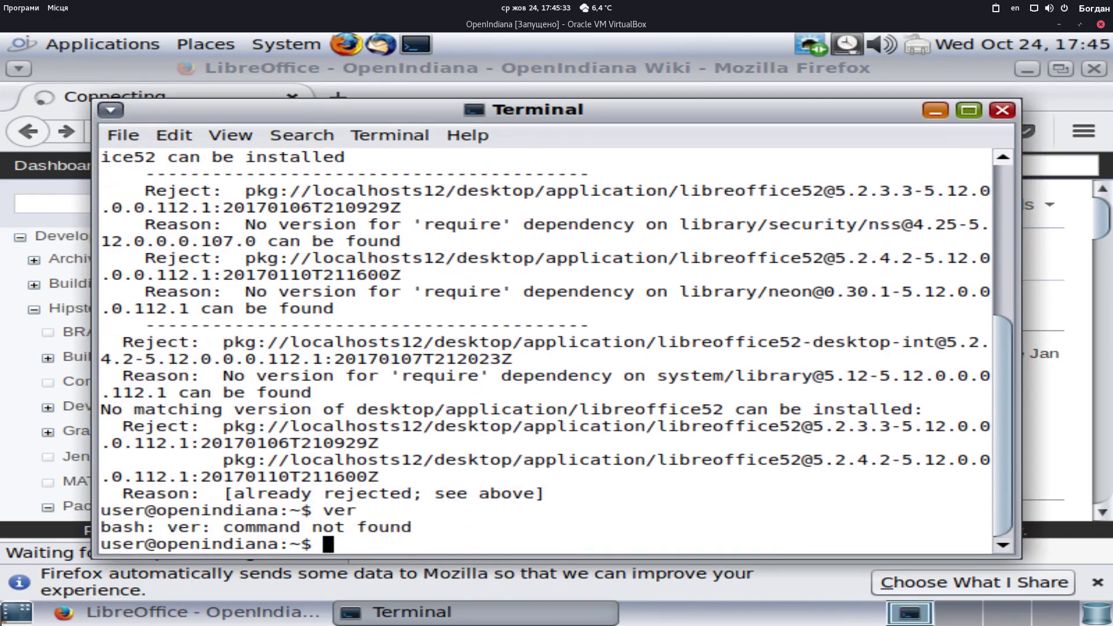
text(versio)
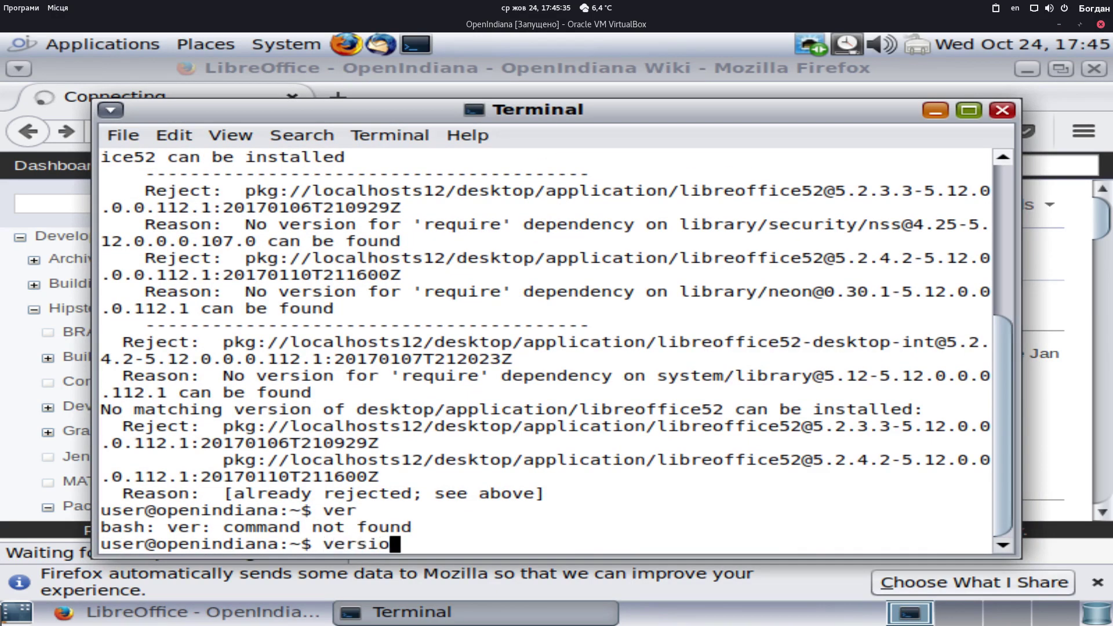
text(n)
key(Return)
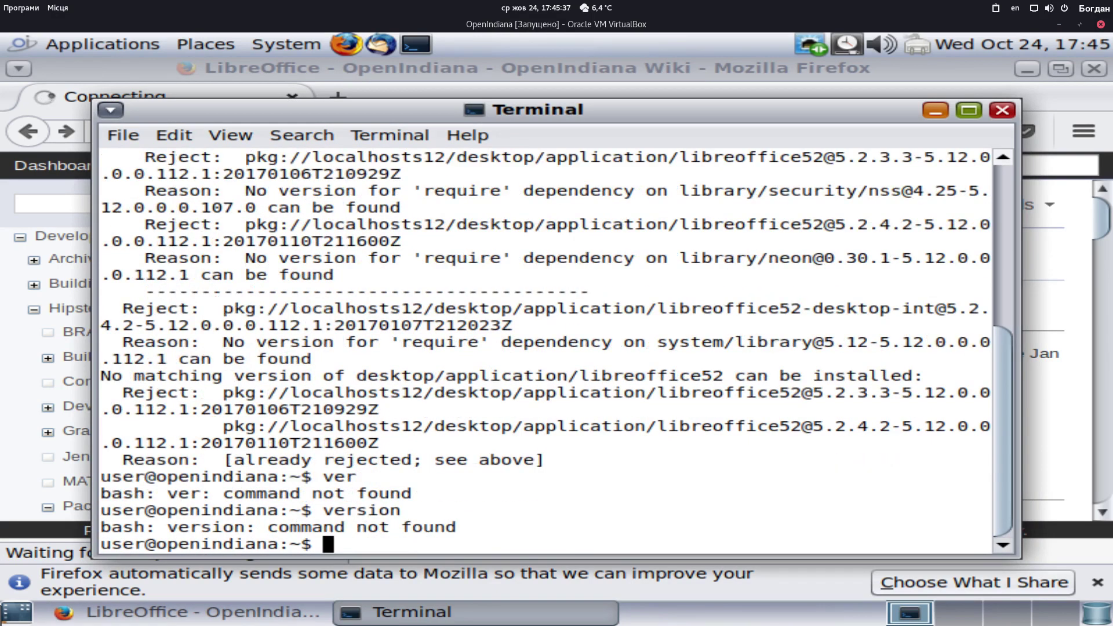
text(uname -a)
key(Return)
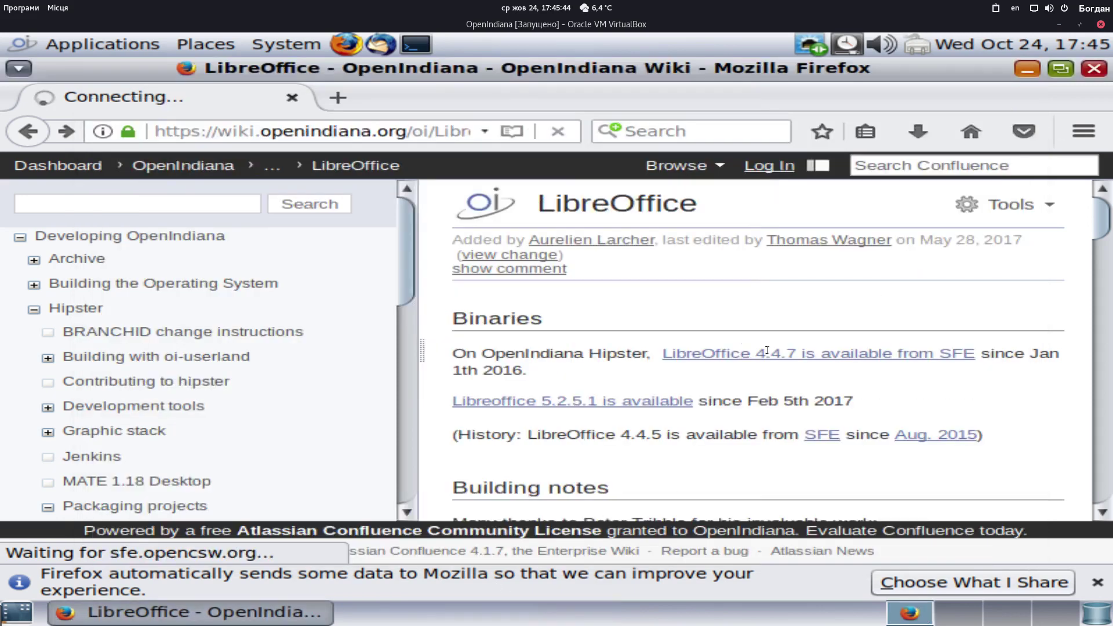
click(1001, 110)
Open the LibreOffice 5.2.5.1 link in a new tab, close the wiki tab, then close Firefox
click(1047, 590)
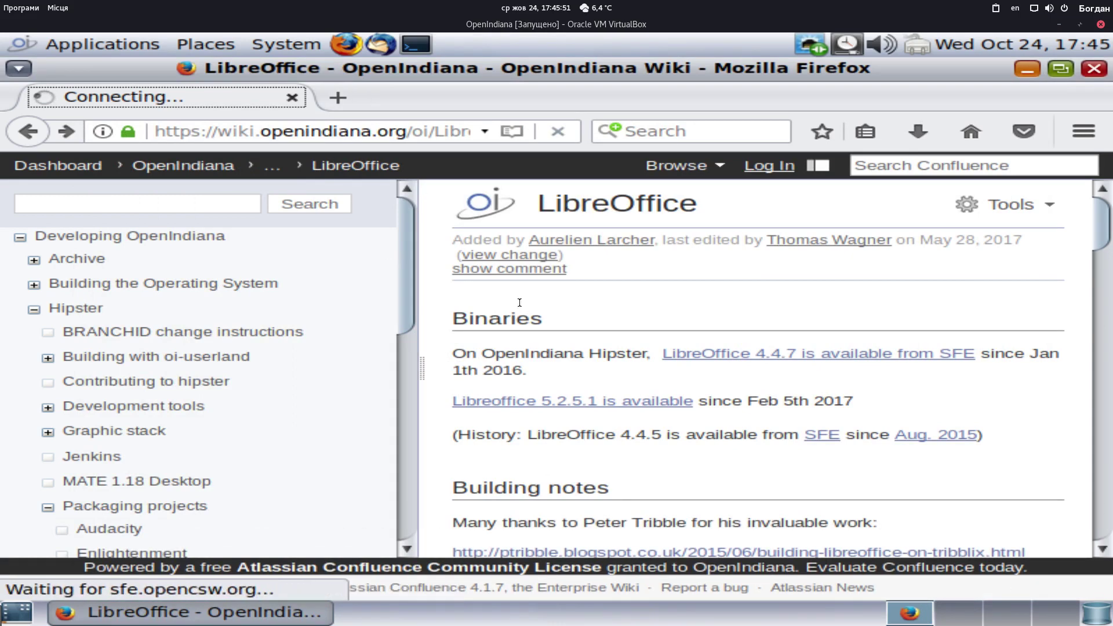
middle_click(568, 401)
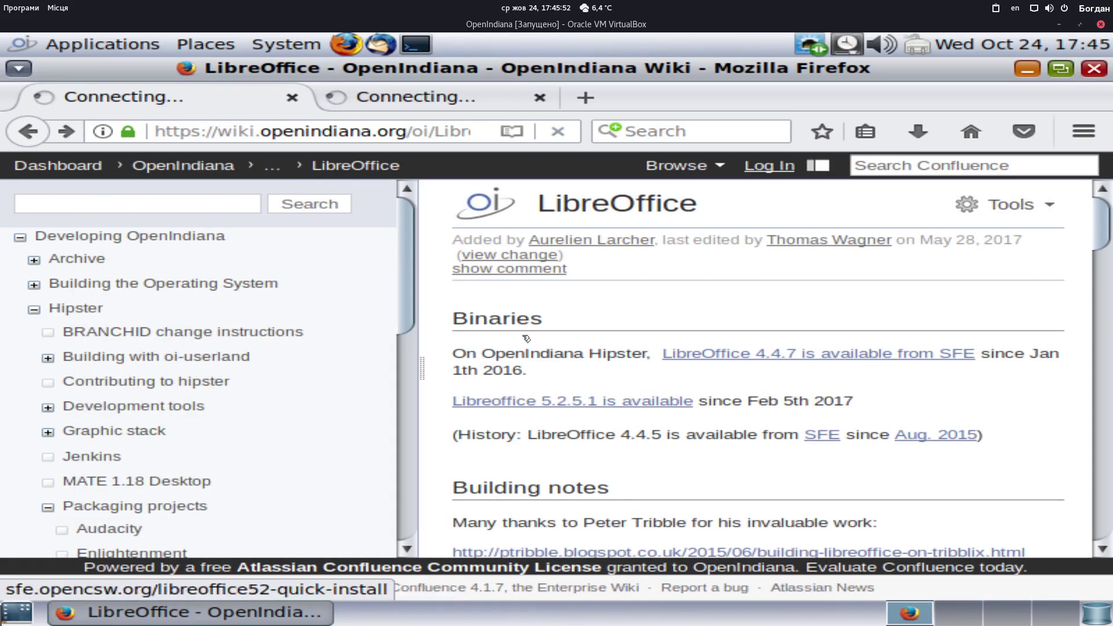
click(292, 98)
click(1026, 69)
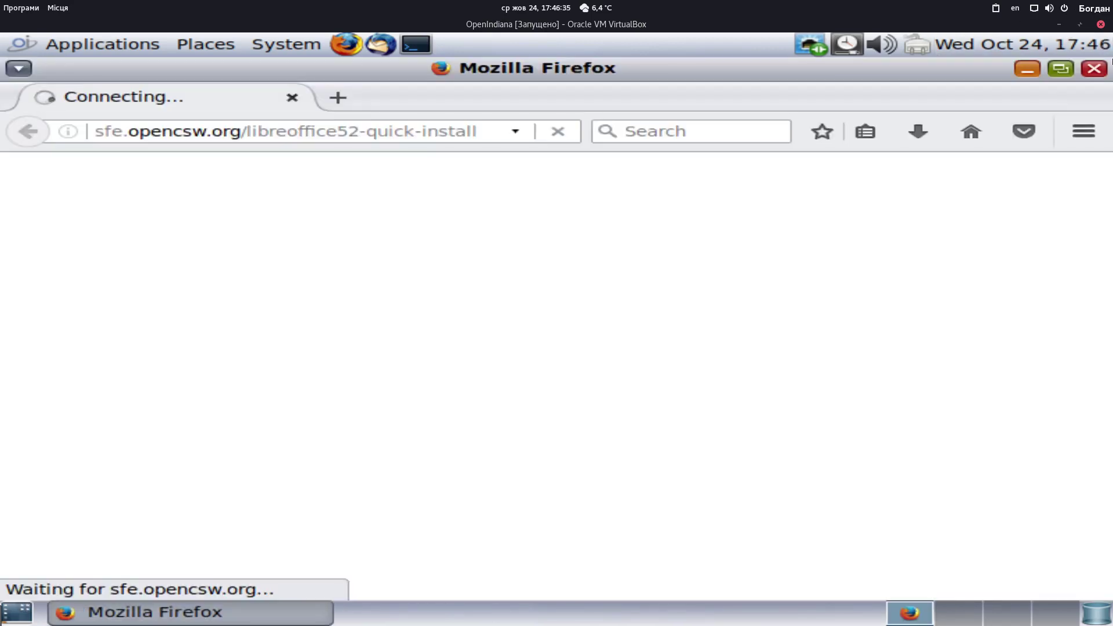
click(1093, 68)
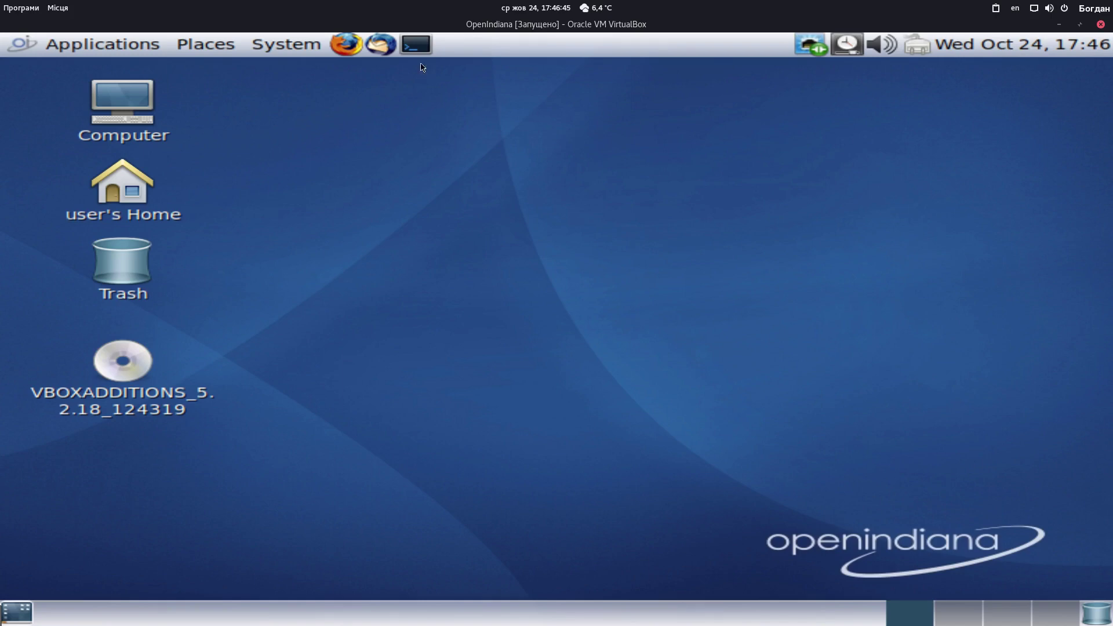
Start a MATE Terminal, list the home folder with ls, and browse the Applications menu
click(415, 44)
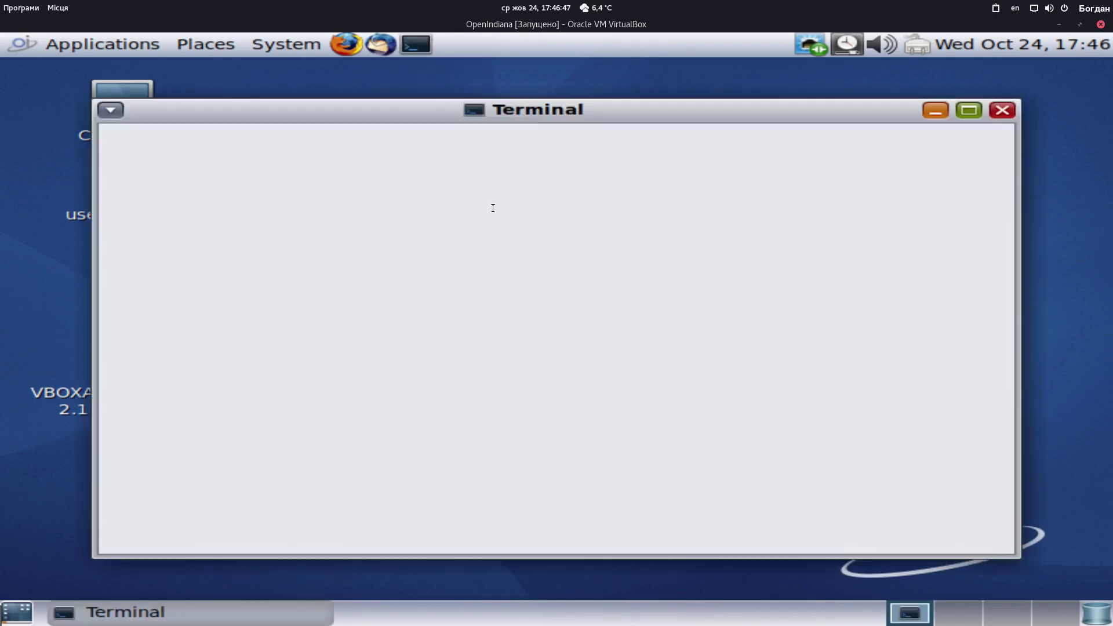
text(ls)
key(Return)
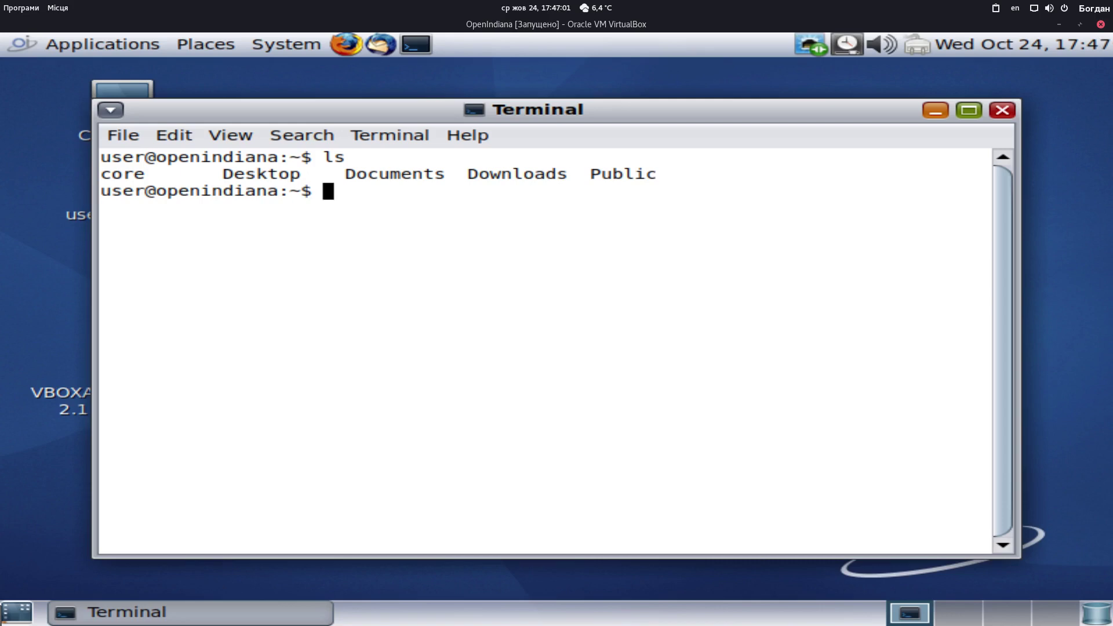
click(47, 46)
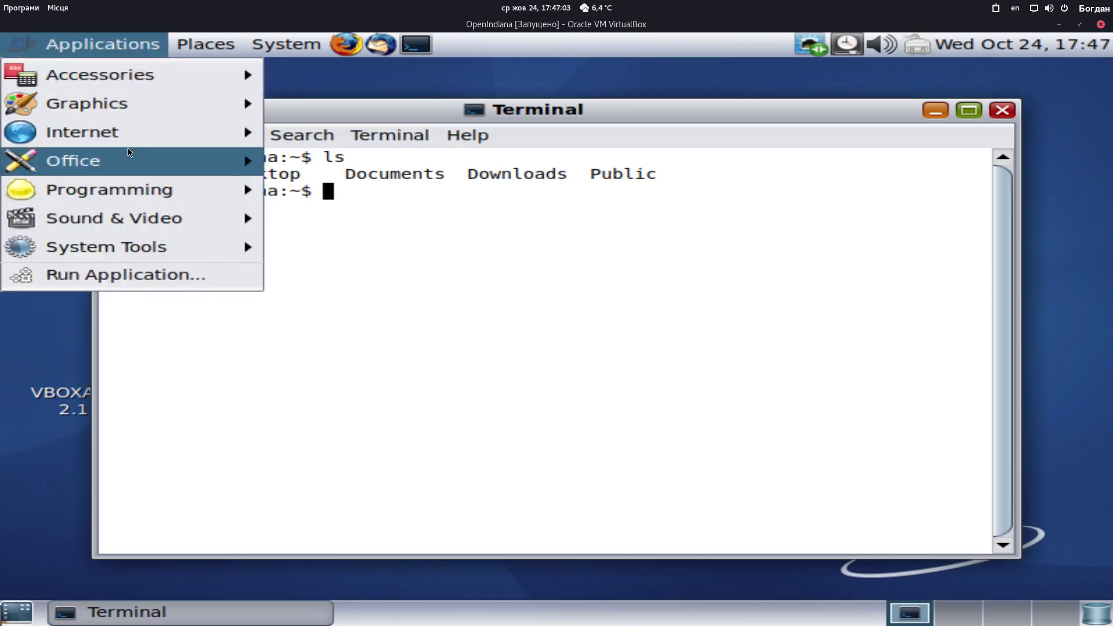
click(511, 390)
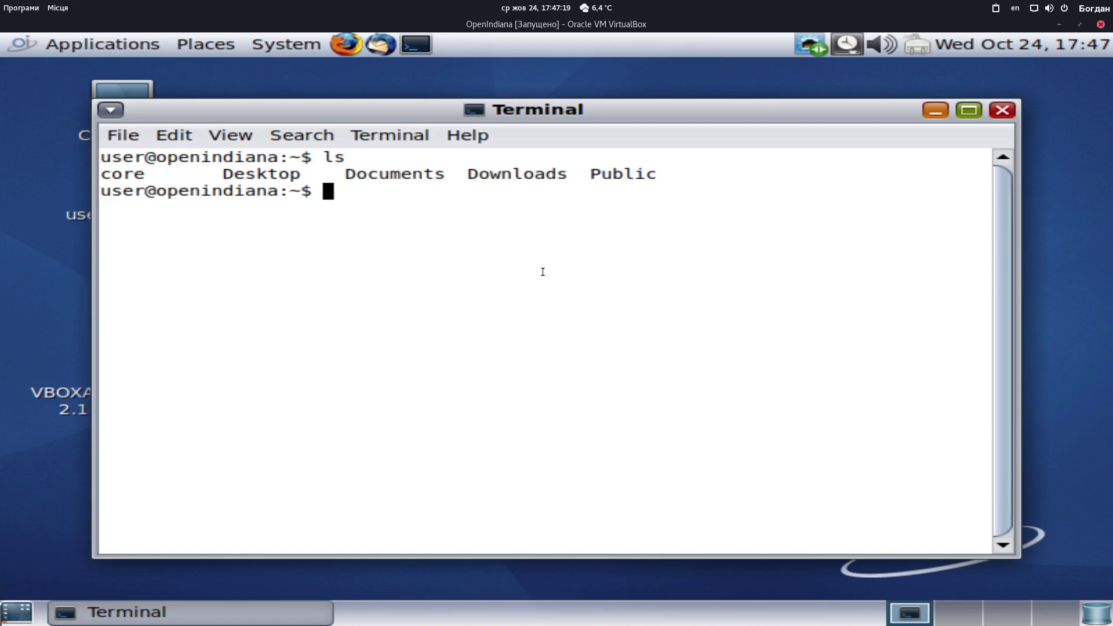
Run 'sudo pkg install -v libreoffice', which matches no package, then close the terminal
text(sudo pkg instaa)
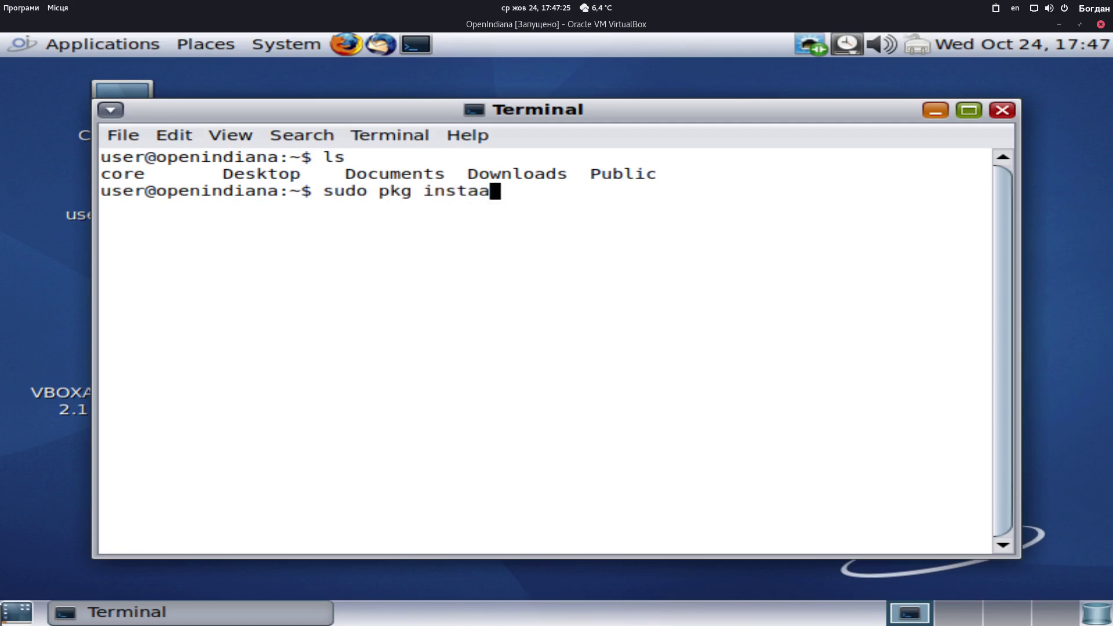
text(ll)
key(BackSpace)
key(BackSpace)
key(BackSpace)
text(ll -v libreoffice)
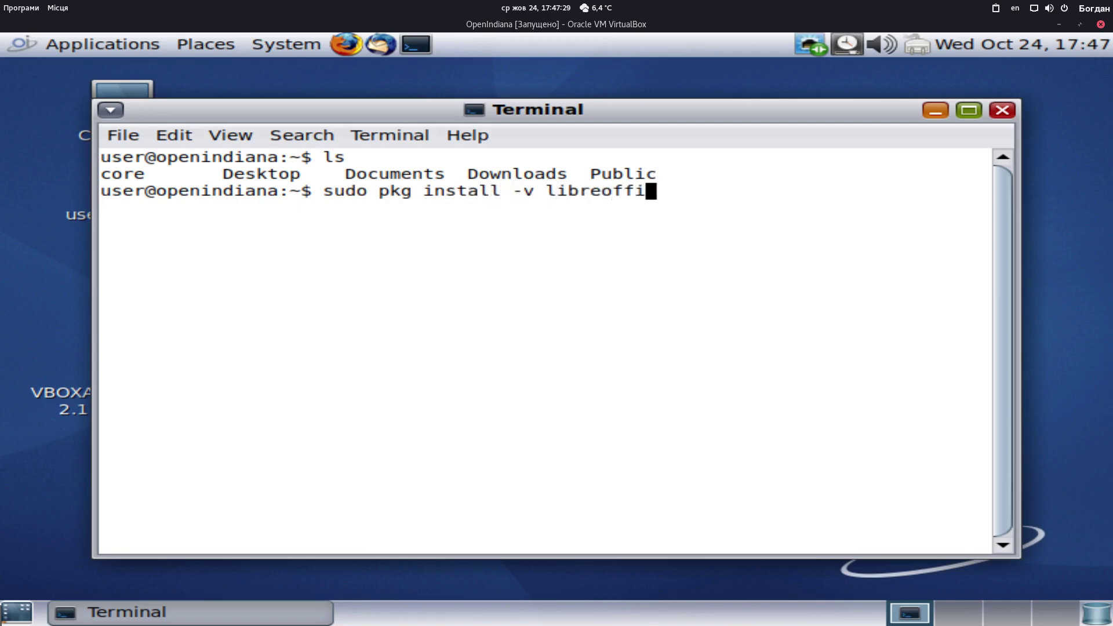
key(Return)
key(Return)
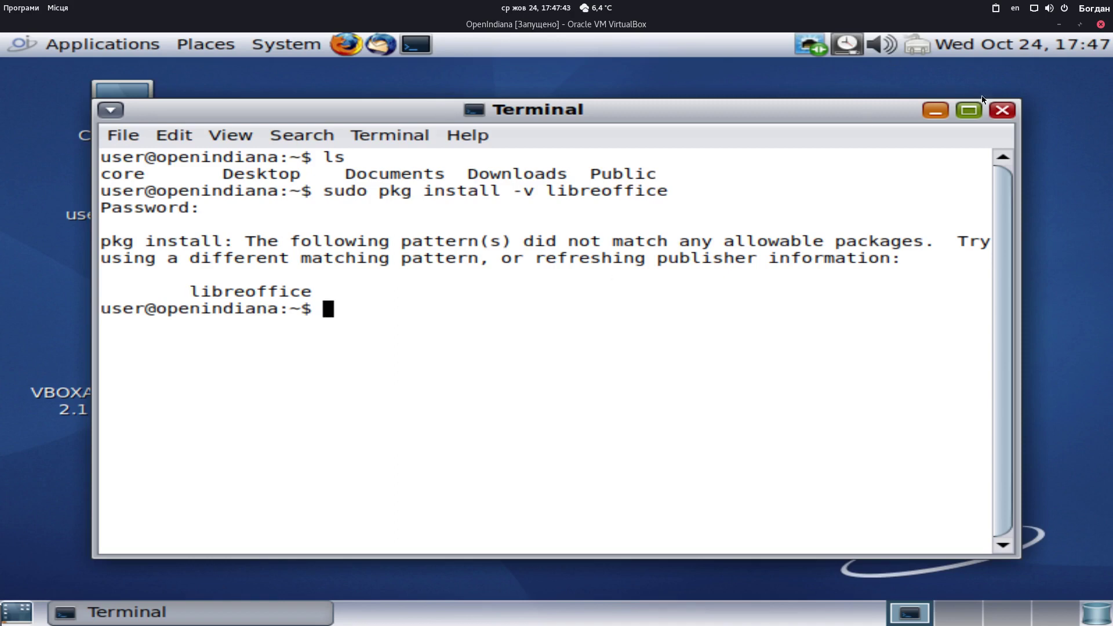
click(1002, 110)
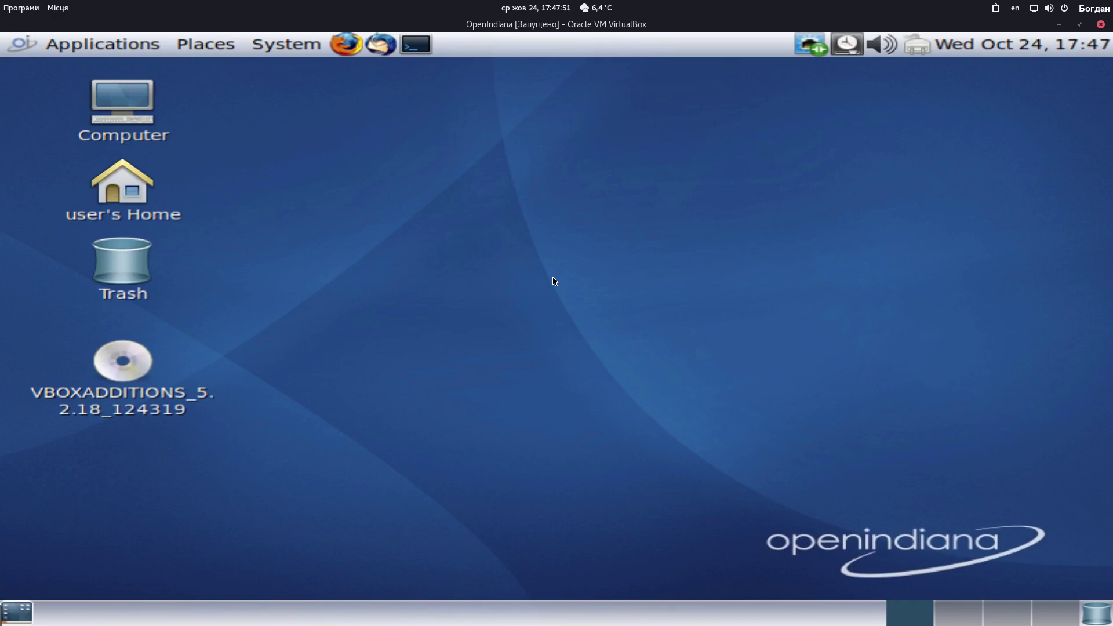
click(107, 55)
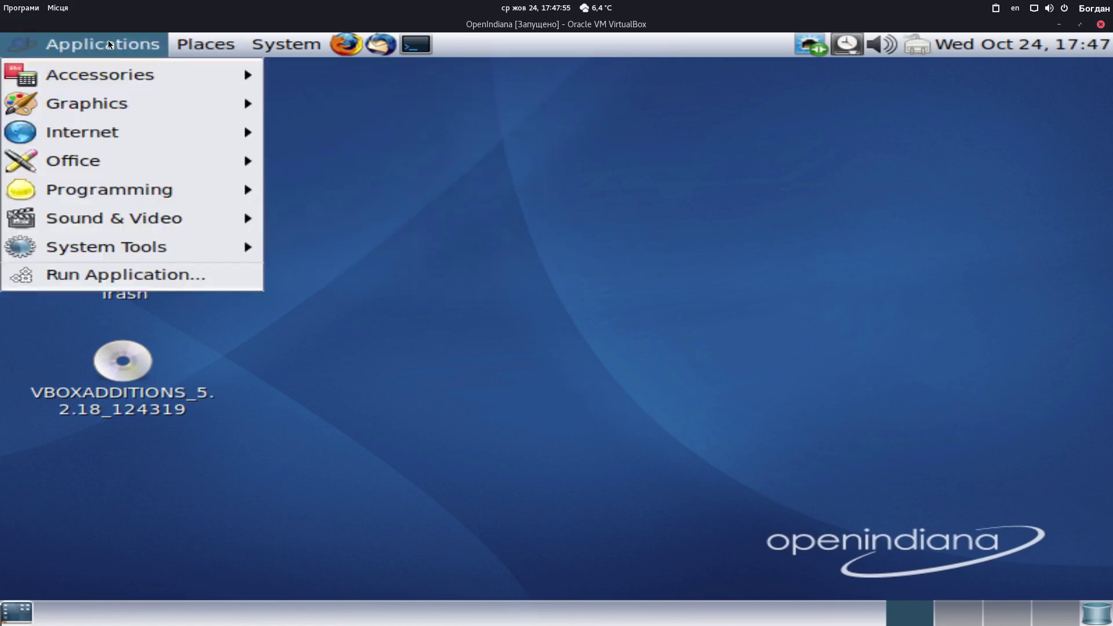
mouse_move(300, 41)
click(828, 191)
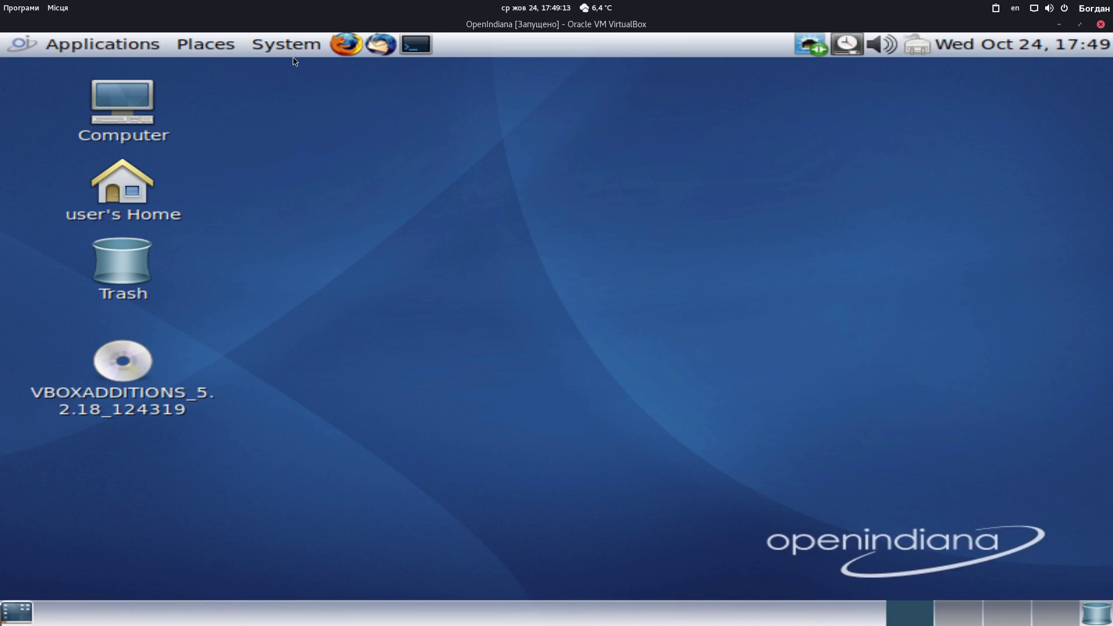
Shut down OpenIndiana from the System menu, then close the VM window to get the power-off prompt
click(133, 48)
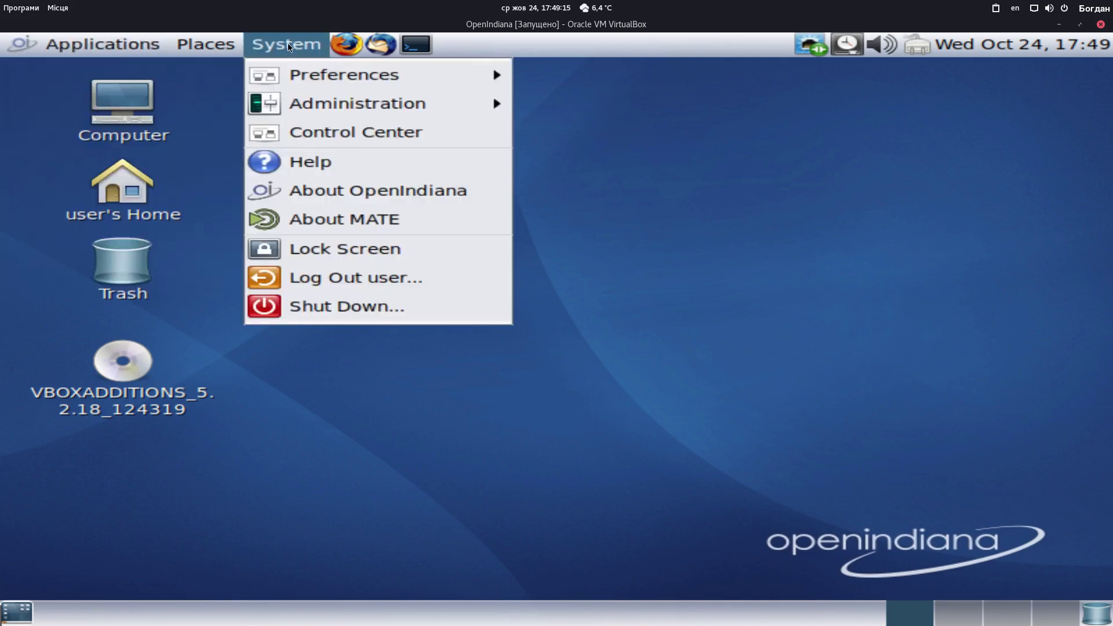
click(695, 304)
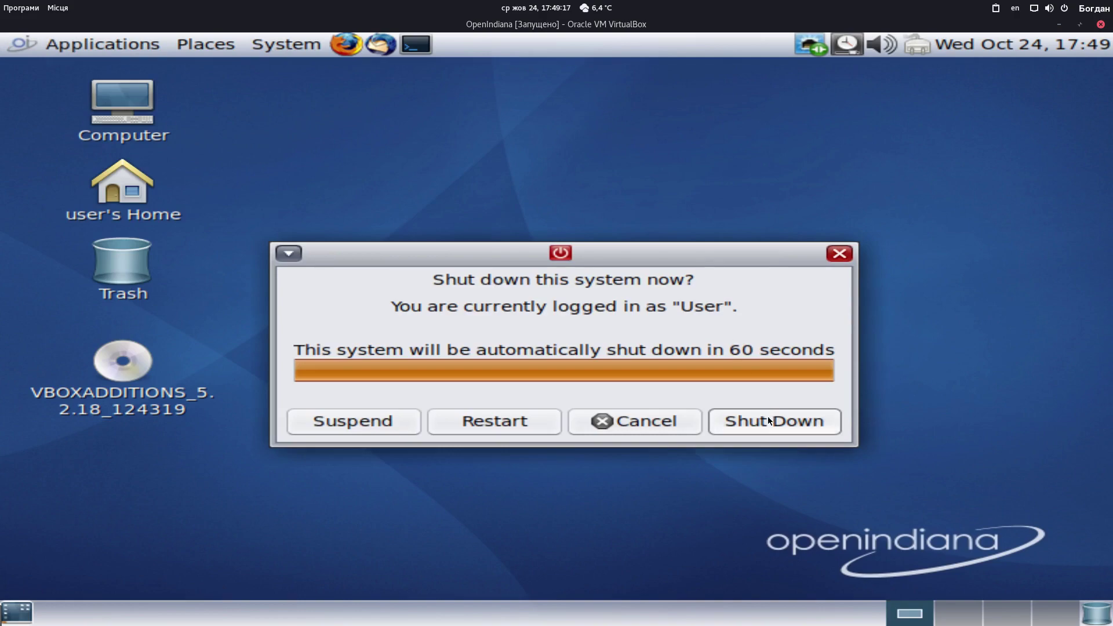
click(768, 418)
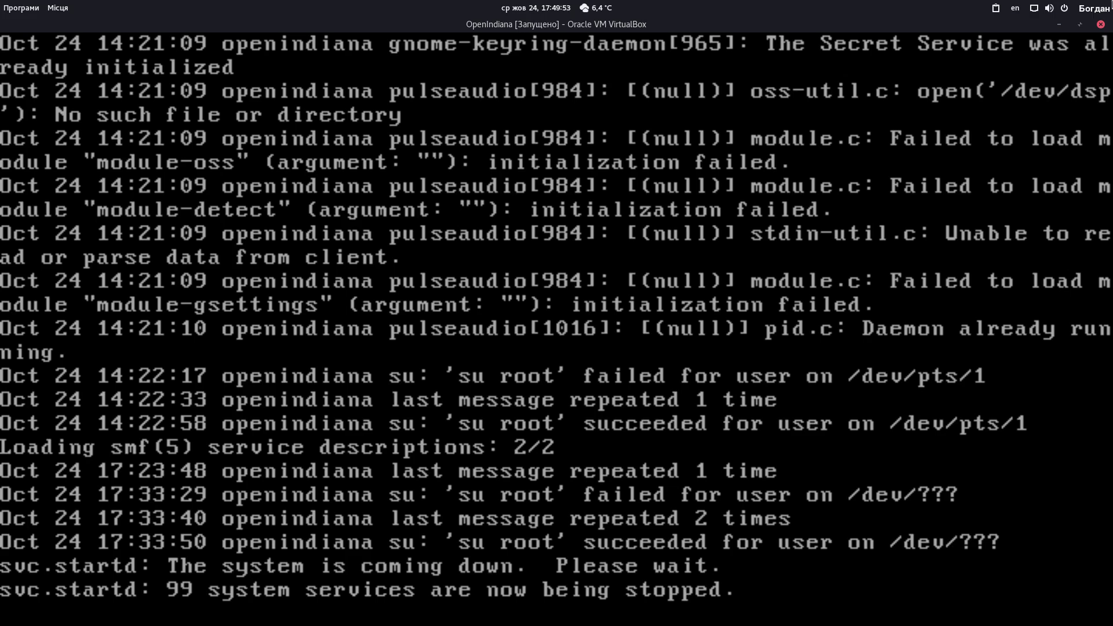
click(1101, 24)
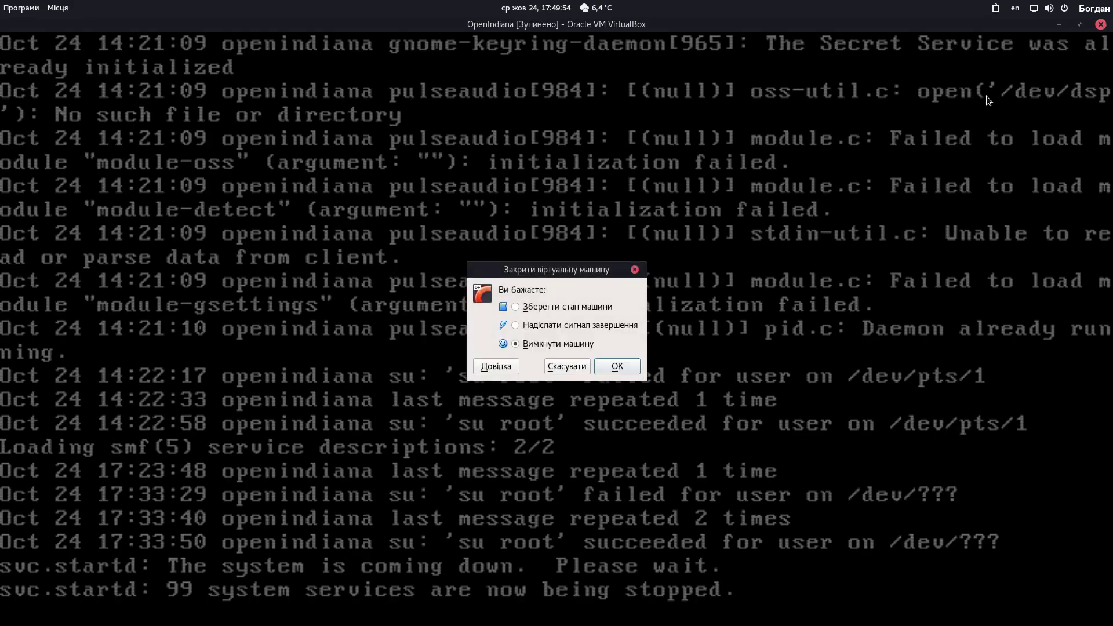
Power off the OpenIndiana VM, remove it from the Manager list, and close VirtualBox Manager
click(617, 366)
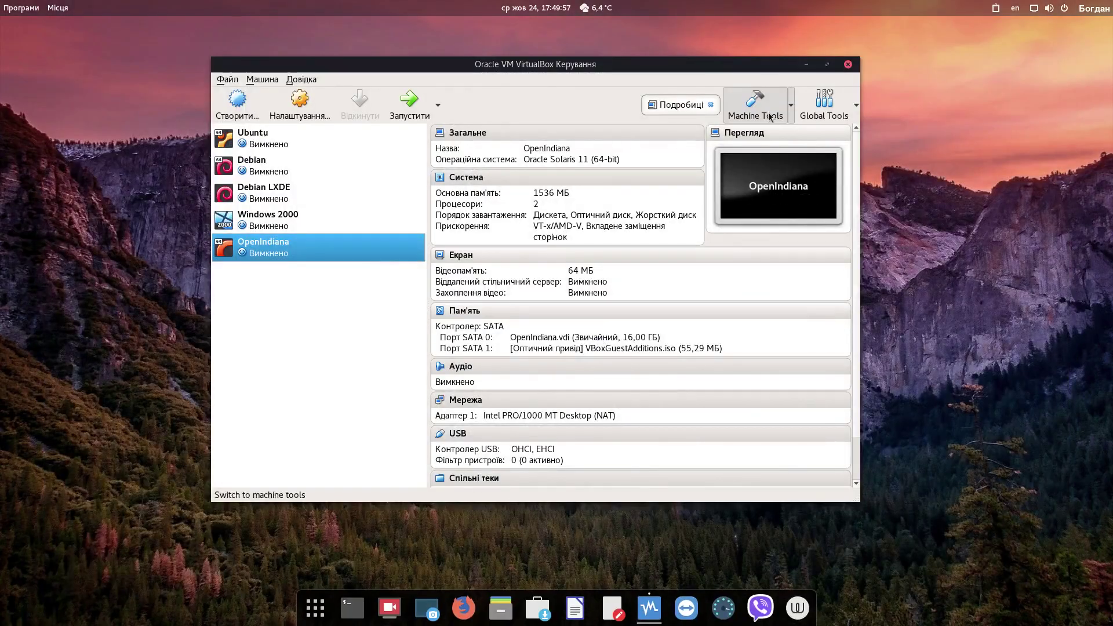
right_click(306, 248)
click(344, 300)
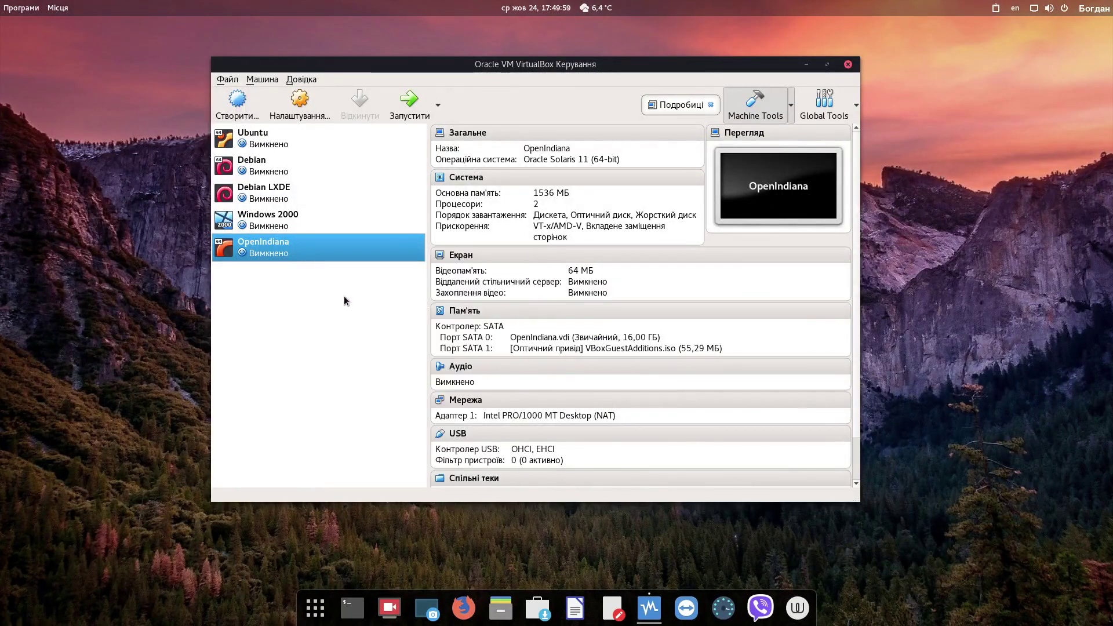
click(597, 354)
click(847, 64)
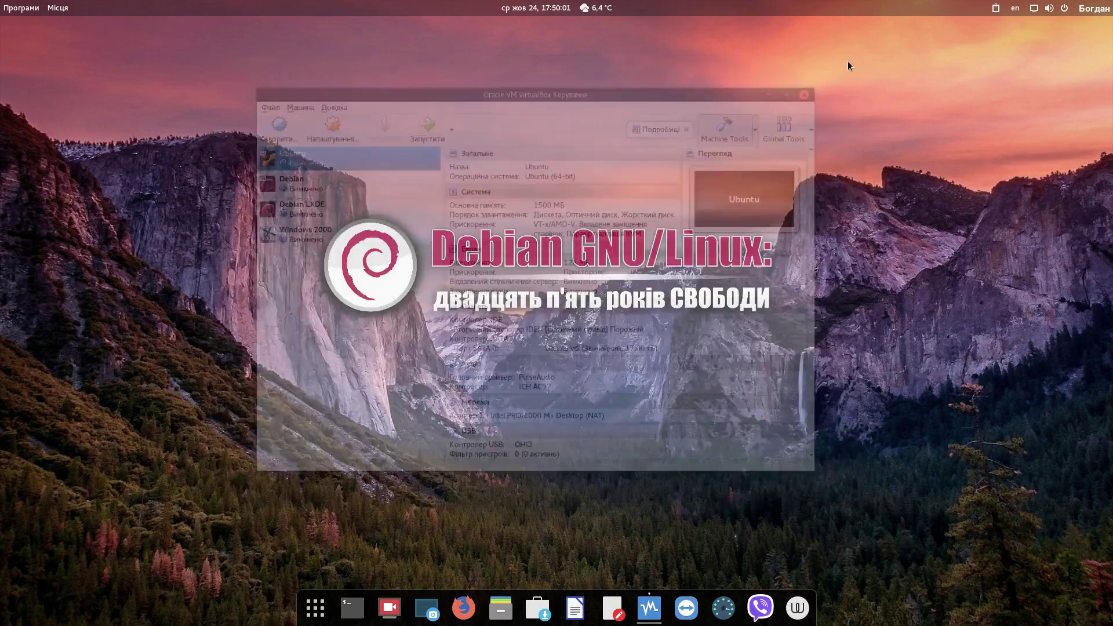